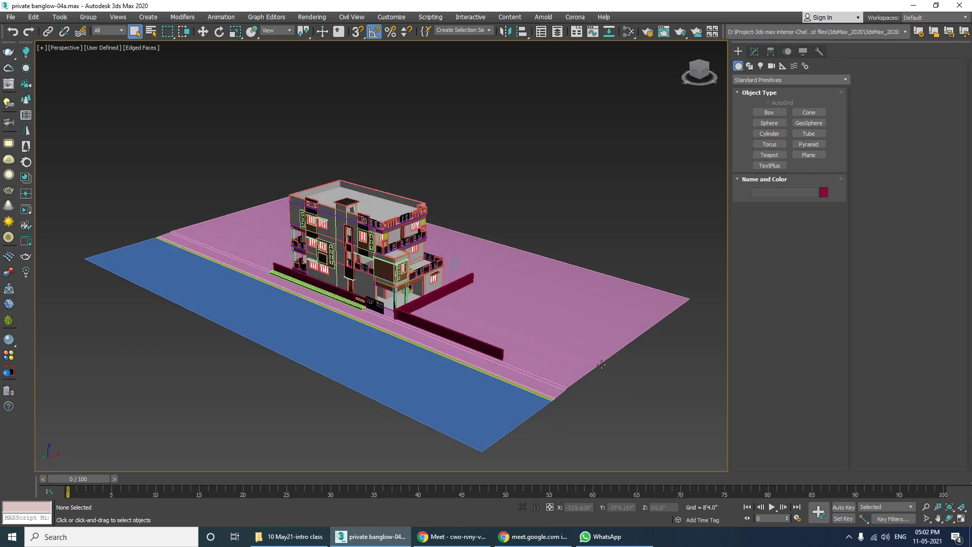
Step: Start saving a copy of the scene and set its destination to the 11 May21-class-1 text-1 folder, using the path copied from File Explorer
left_click(12, 18)
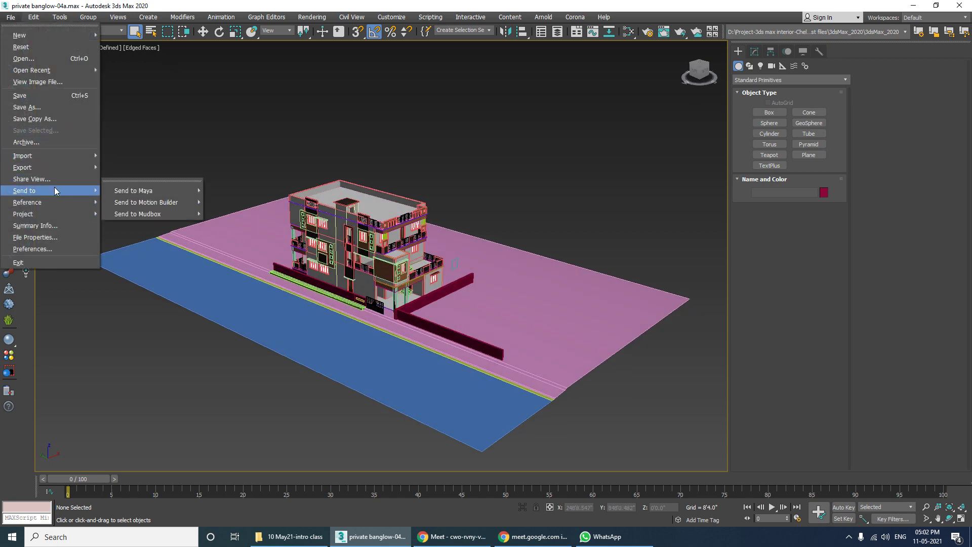
mouse_move(61, 216)
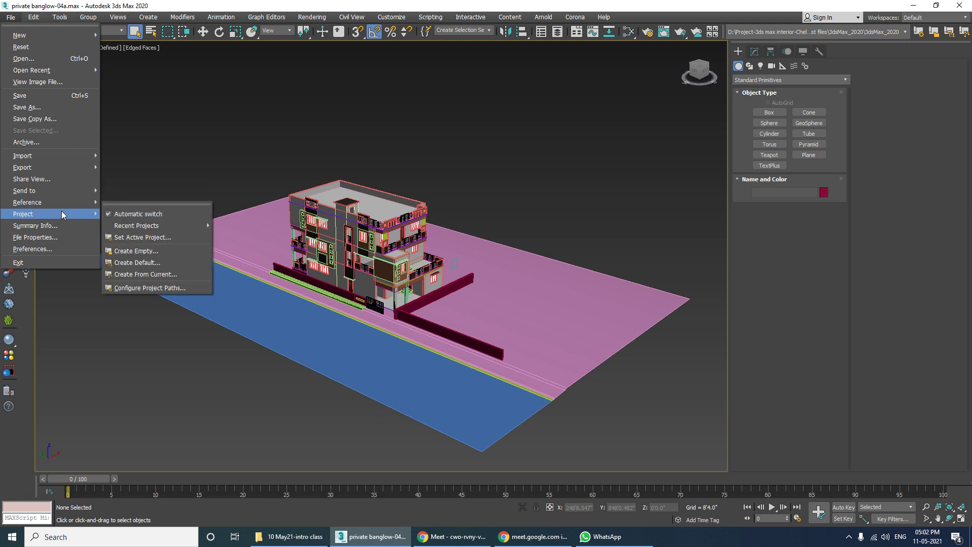
left_click(35, 108)
left_click(210, 54)
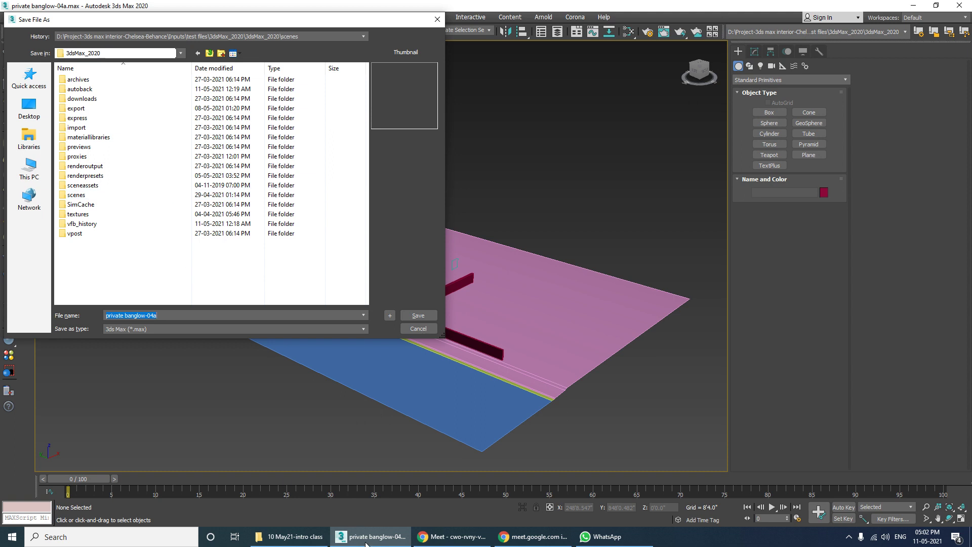
left_click(294, 536)
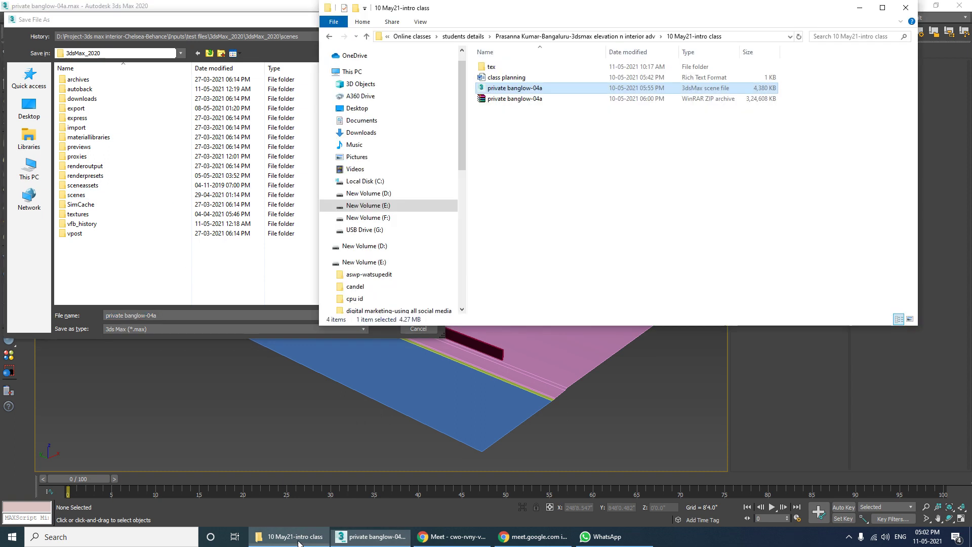
left_click(637, 39)
double_click(541, 78)
left_click(757, 36)
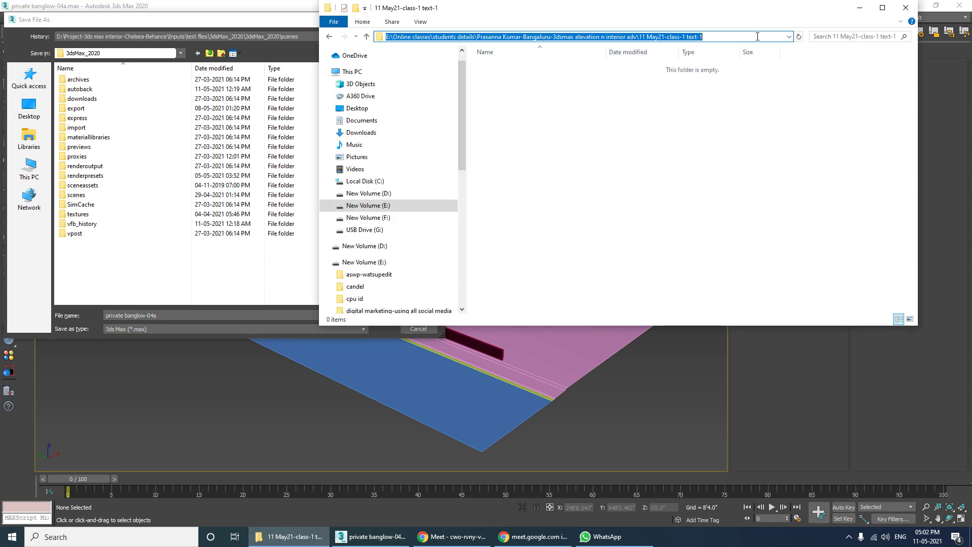
left_click(203, 268)
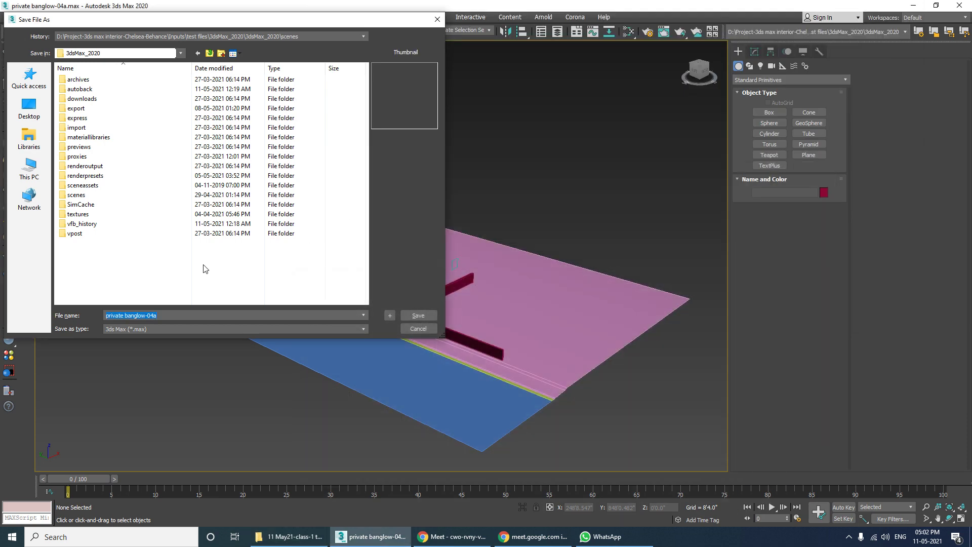
key("ctrl+v")
key("Return")
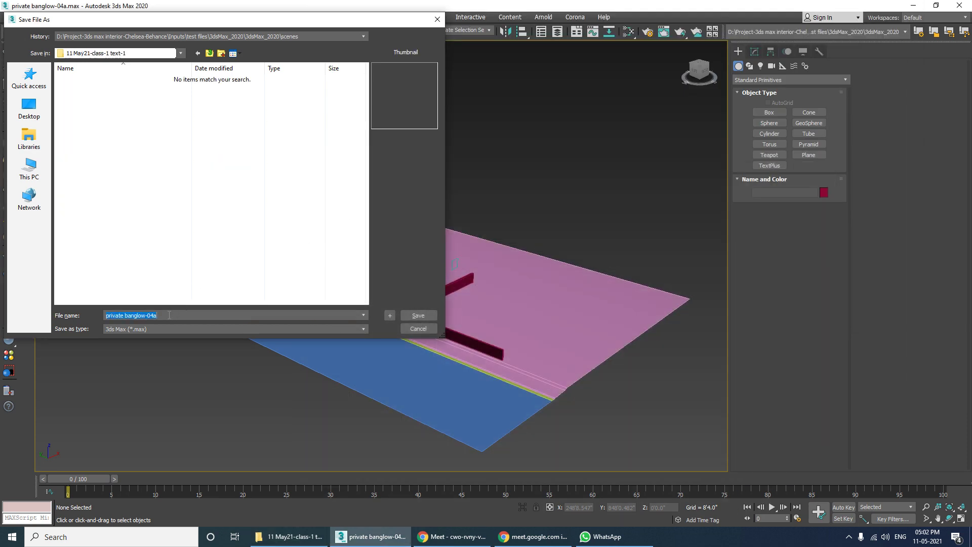
Step: Save the scene file as private banglow-tex-1
left_click(196, 317)
key("shift+Left")
key("shift+Left")
key("shift+Left")
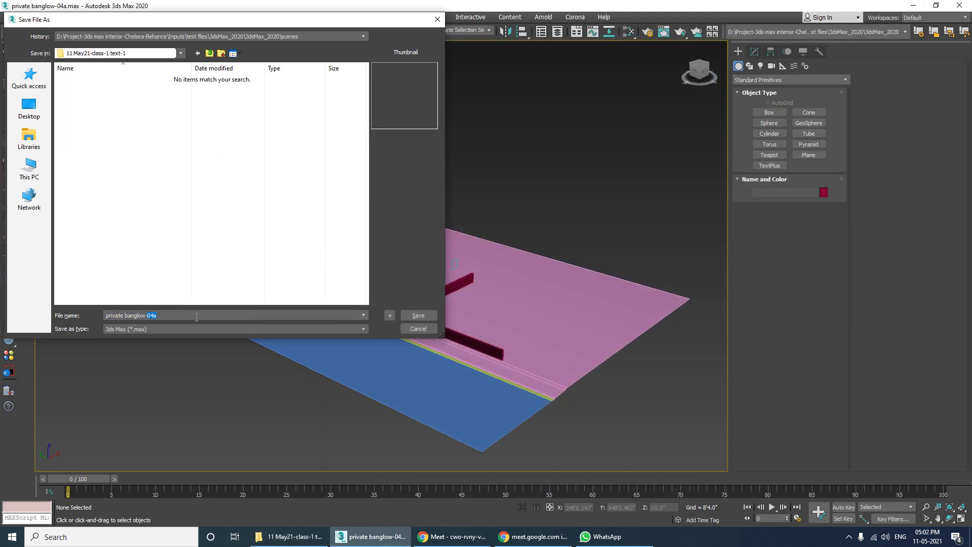
type("t3ex")
key("BackSpace")
key("BackSpace")
type("ex-1")
key("Return")
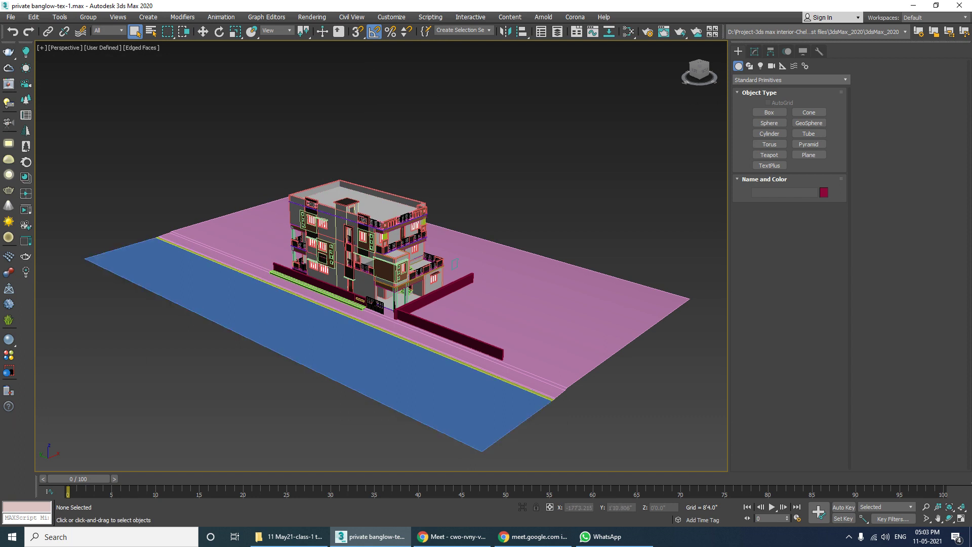
Step: Check the presentation status in the Google Meet call, and return to the 3ds Max scene
left_click(452, 537)
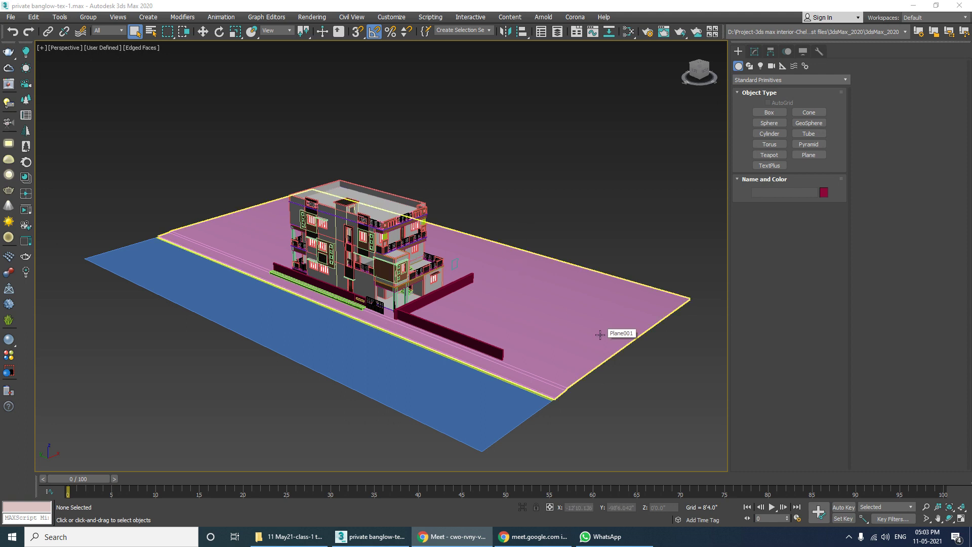
middle_click_drag(545, 315, 526, 305, "alt")
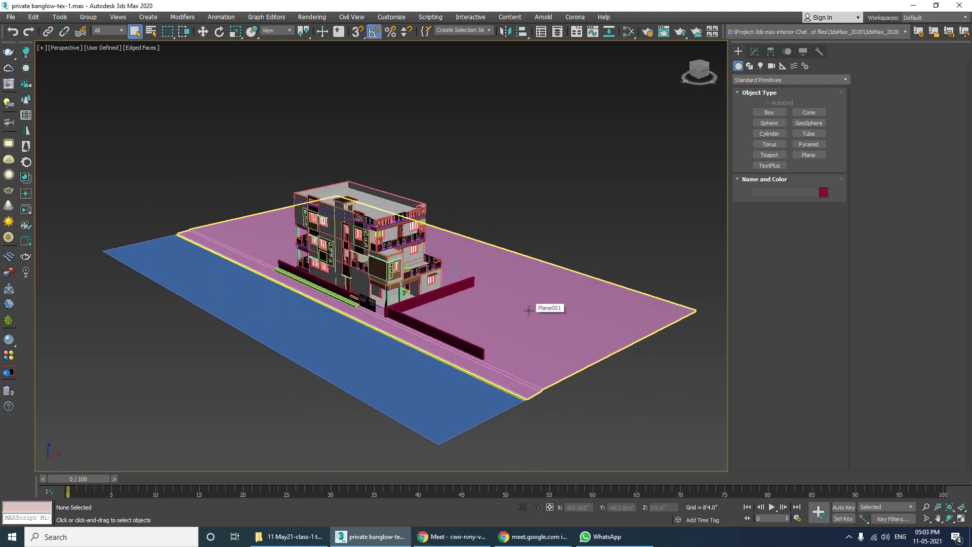
mouse_move(528, 310)
middle_mouse_down("alt")
mouse_move(533, 317)
mouse_move(523, 284)
mouse_move(516, 310)
middle_mouse_up("alt")
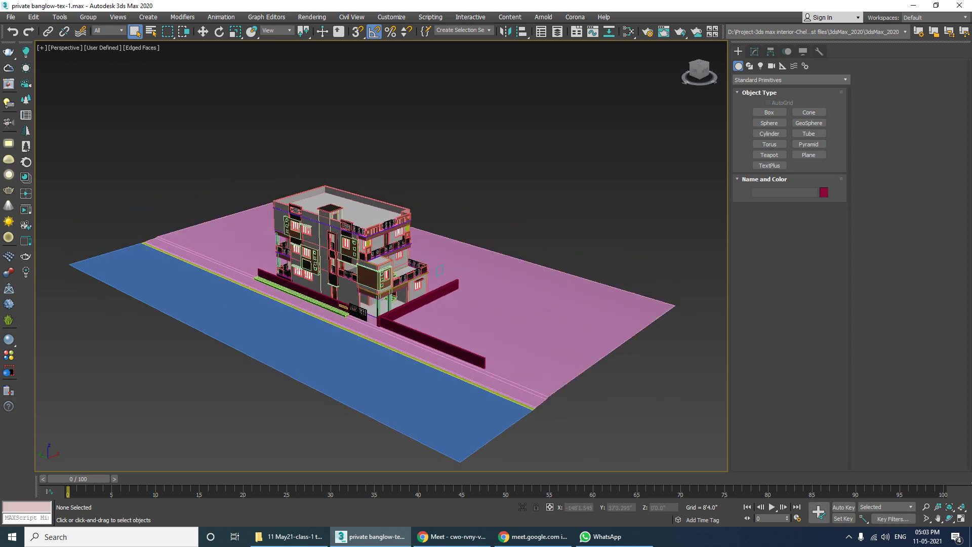
left_click(452, 537)
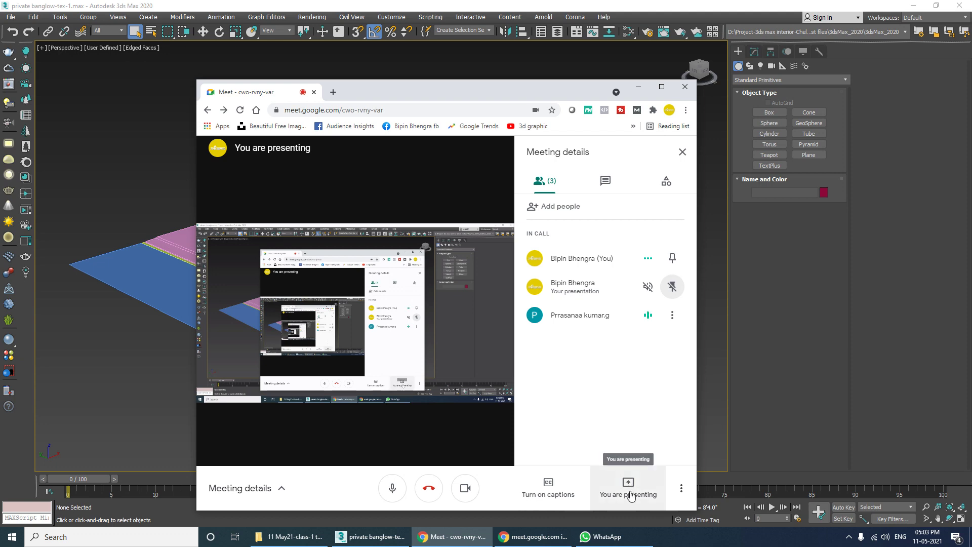
left_click(638, 86)
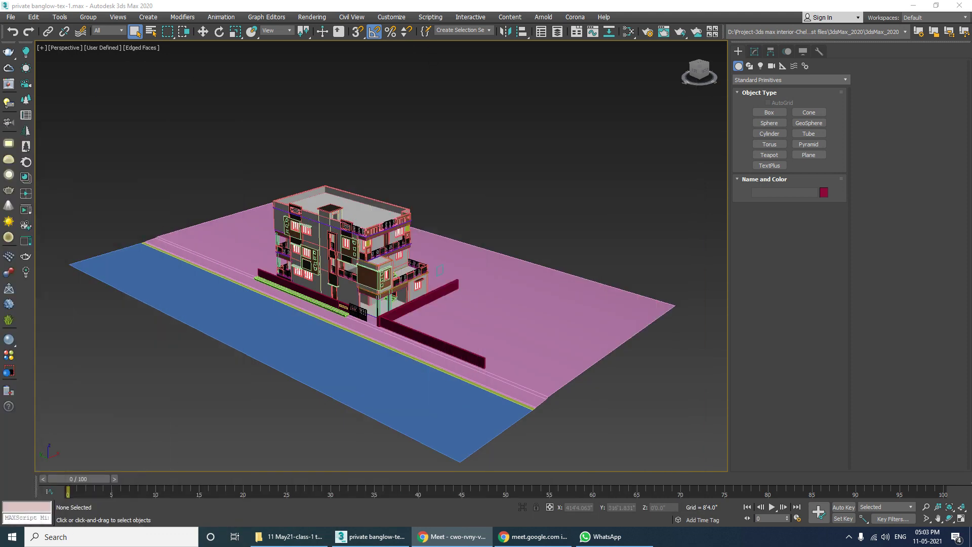
Step: Show the modifier settings and examine the bungalow's front elevation up close
scroll(439, 304, "up", 5)
middle_click_drag(453, 301, 483, 285)
left_click(754, 51)
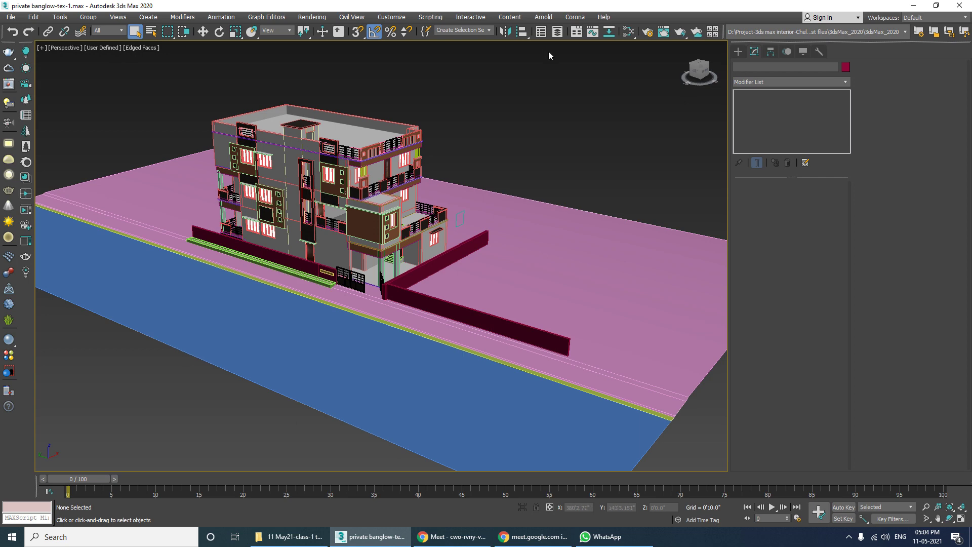
middle_click_drag(399, 187, 193, 260, "alt")
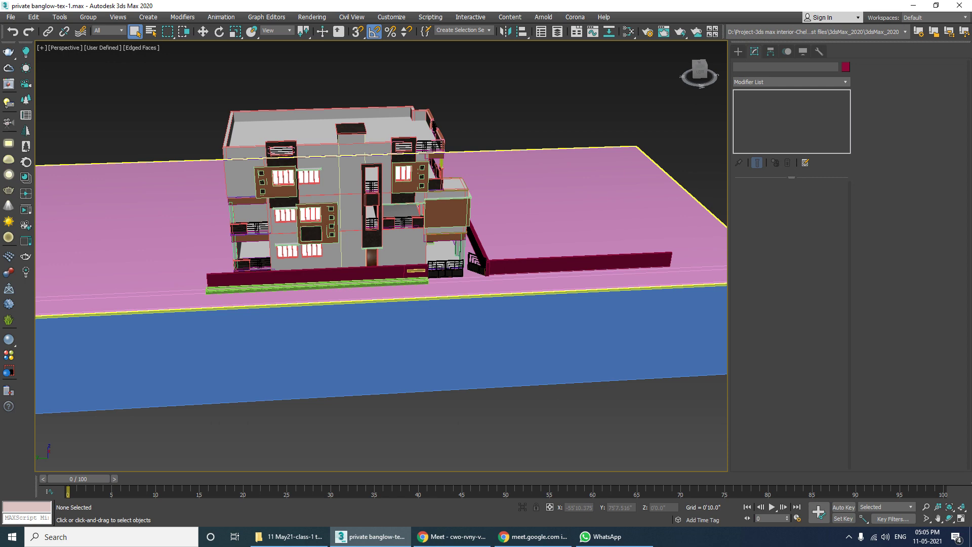
Step: Switch to the Google Meet call and stop presenting the screen
key("alt+Tab")
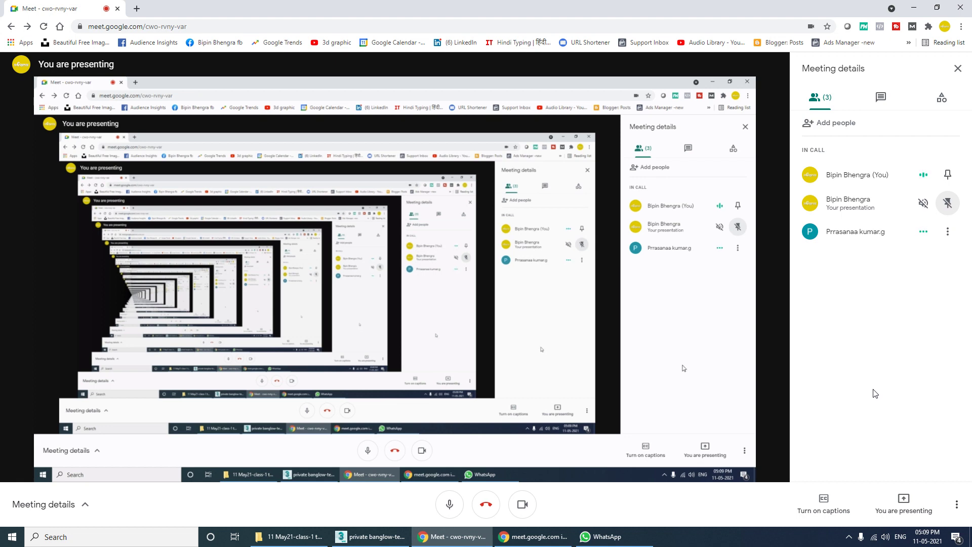
left_click(909, 511)
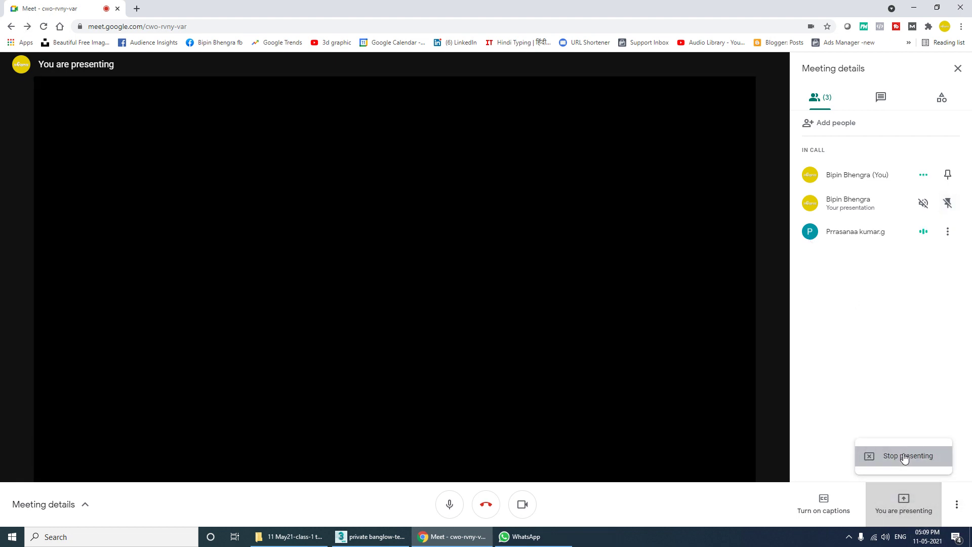
left_click(905, 457)
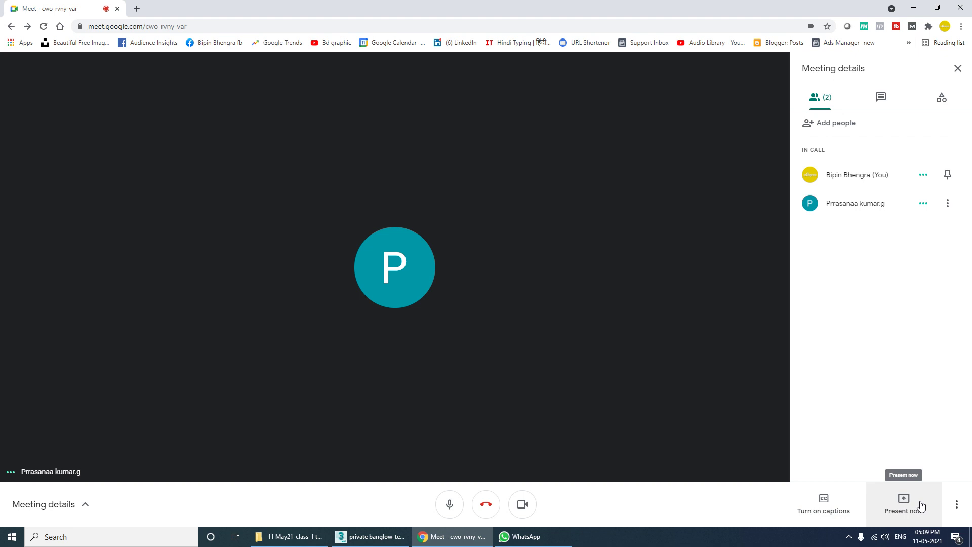
Step: Capture Google Meet's meeting details area with Snipping Tool and draw a red arrow pointing to Present now
key("super")
type("s")
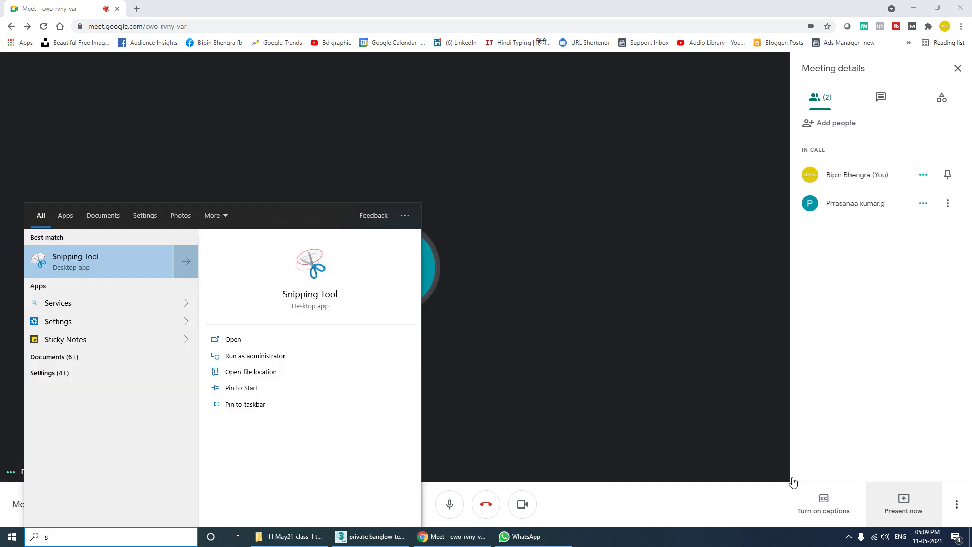
left_click(114, 262)
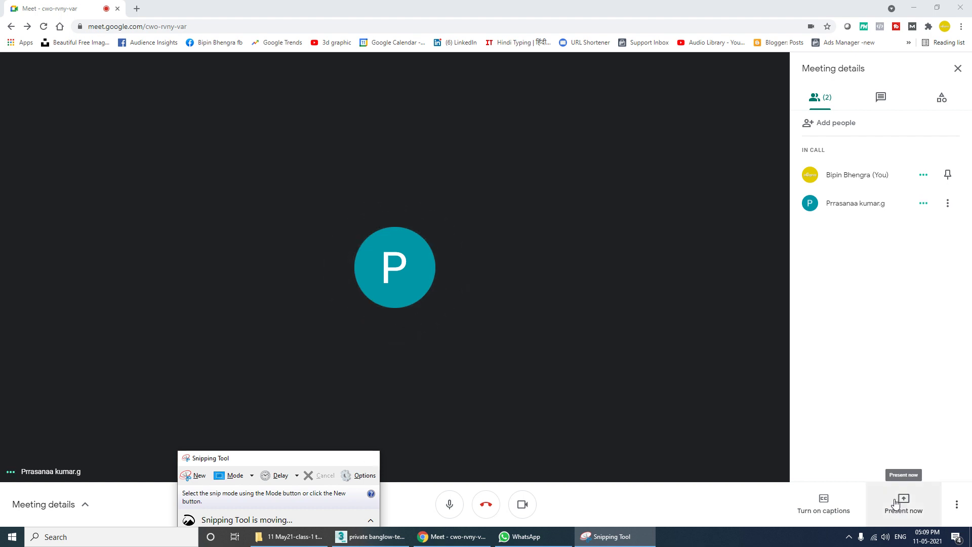
key("ctrl+n")
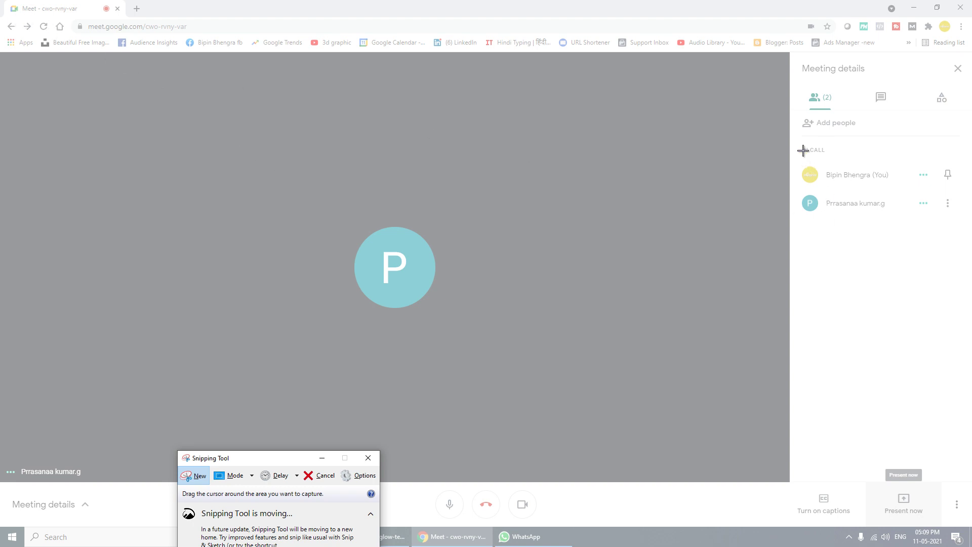
left_click_drag(754, 49, 963, 523)
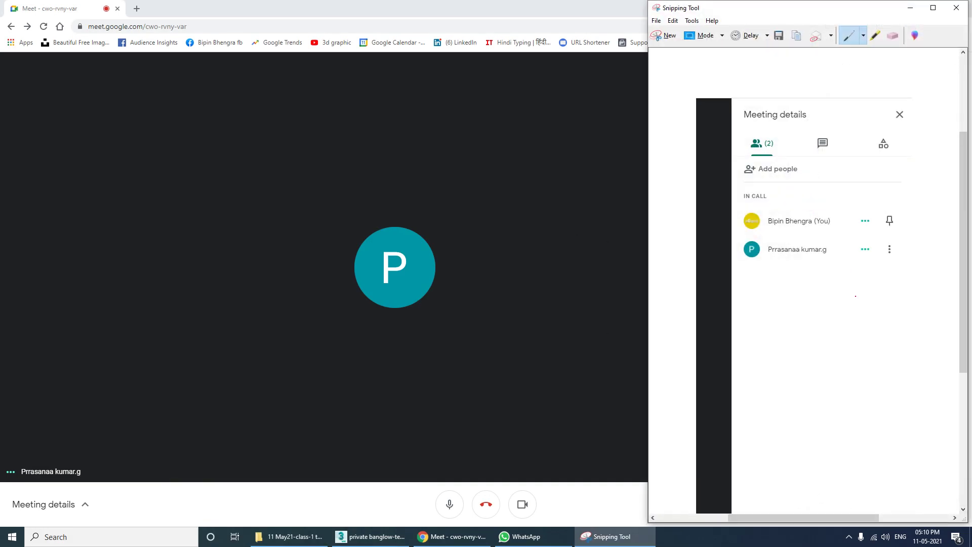
scroll(821, 157, "down", 3)
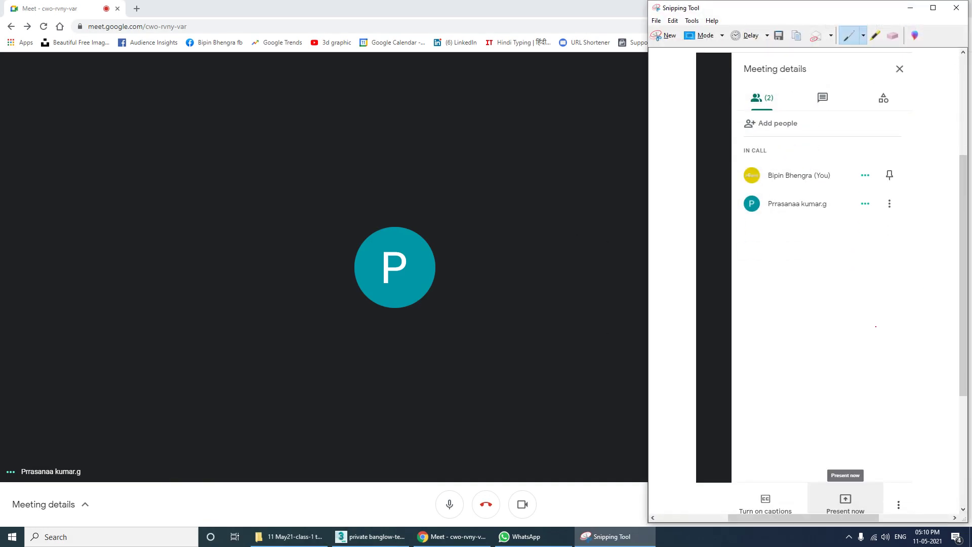
mouse_move(780, 298)
left_mouse_down()
mouse_move(820, 386)
mouse_move(834, 347)
left_mouse_up()
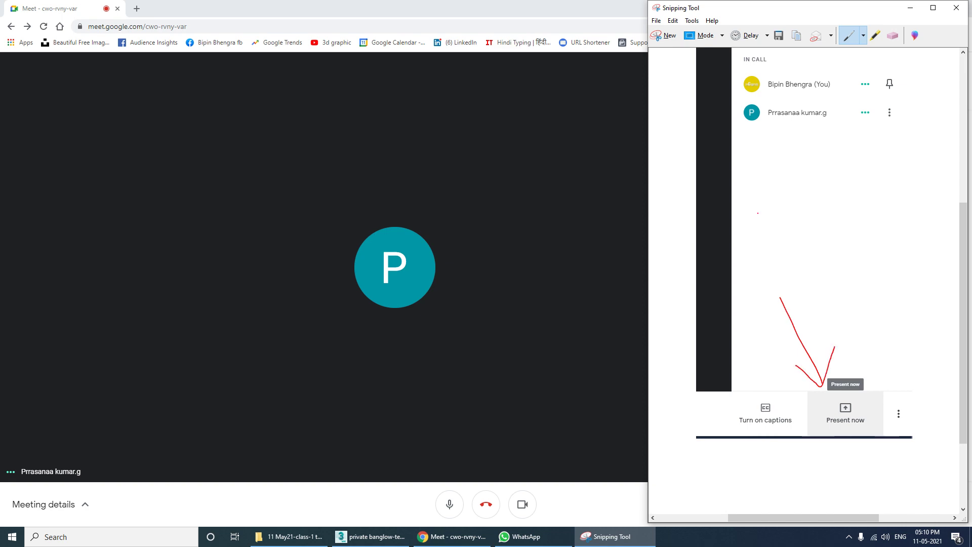
Step: Start saving the annotated capture and locate the student's course folder in File Explorer
left_click(779, 35)
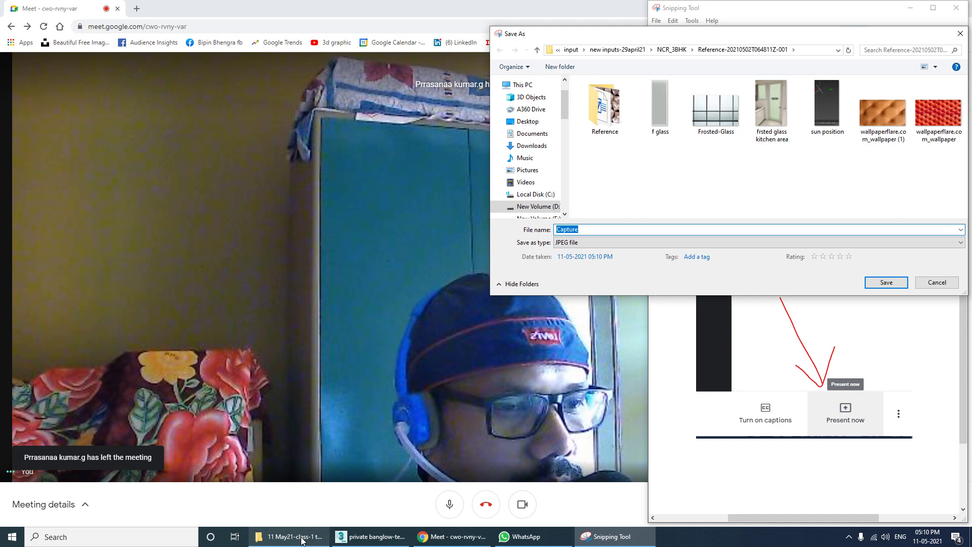
left_click(291, 536)
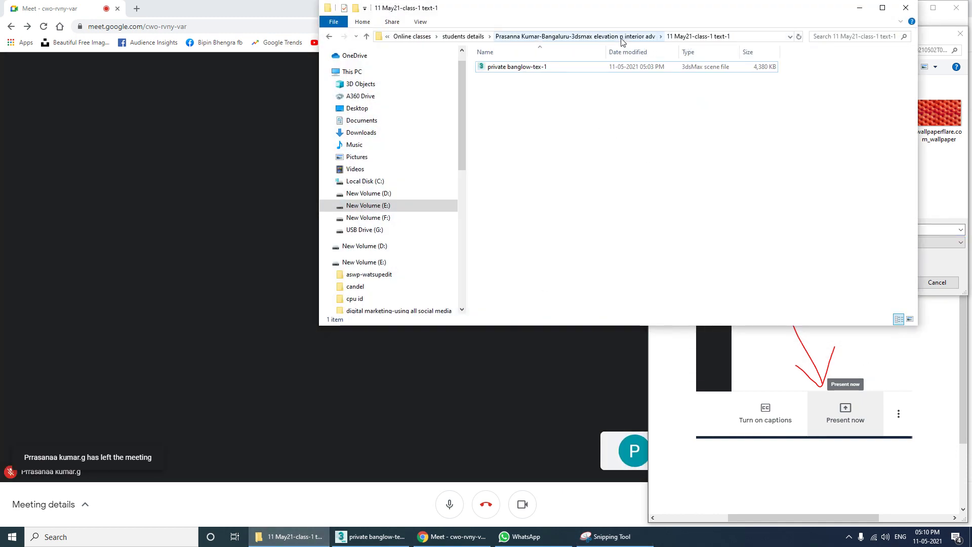
left_click(626, 37)
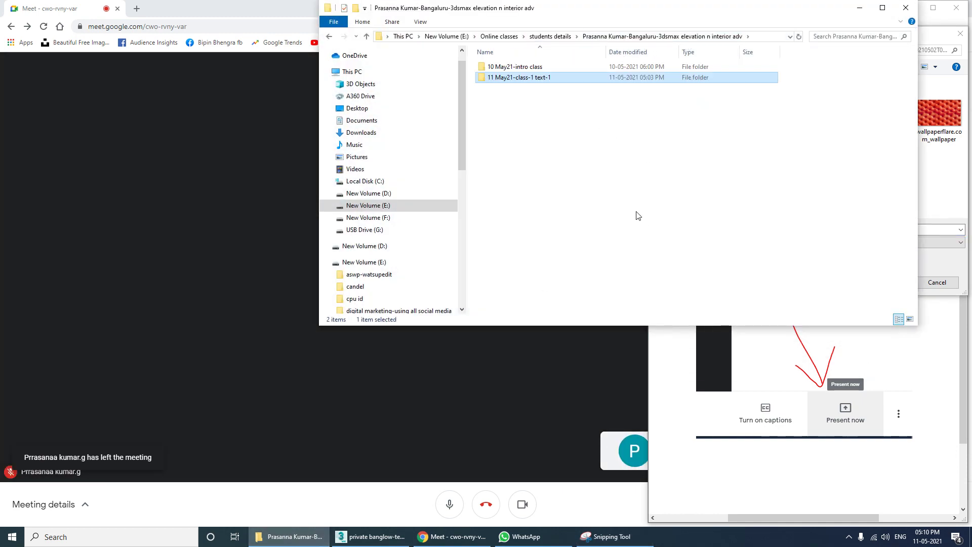
left_click(860, 10)
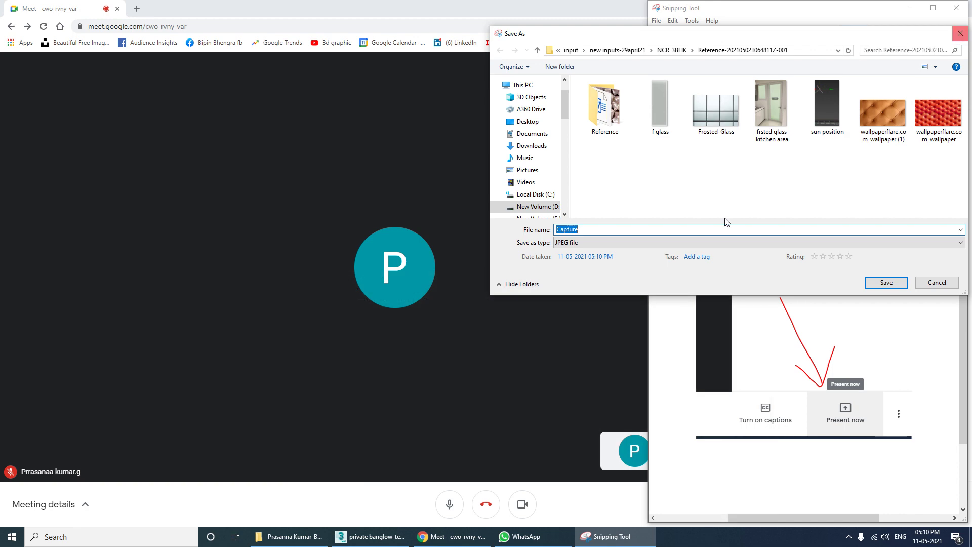
Step: Look through the 10 May21-intro class folder in File Explorer and return to the student's course folder
left_click(452, 536)
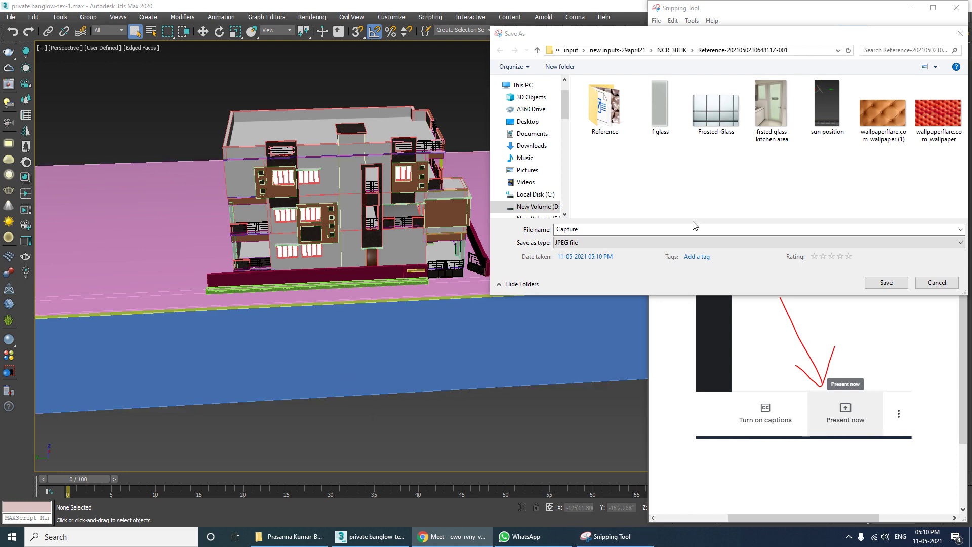
left_click(291, 536)
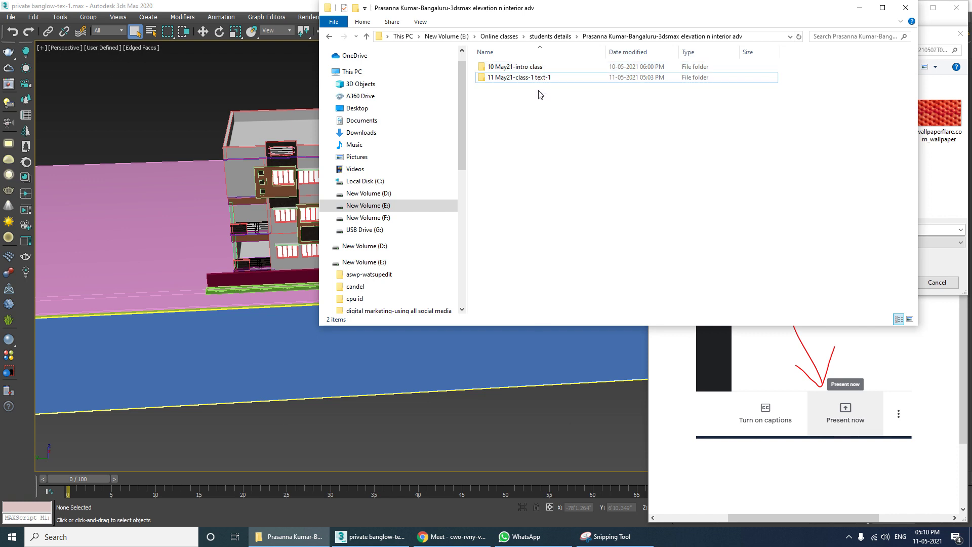
double_click(527, 67)
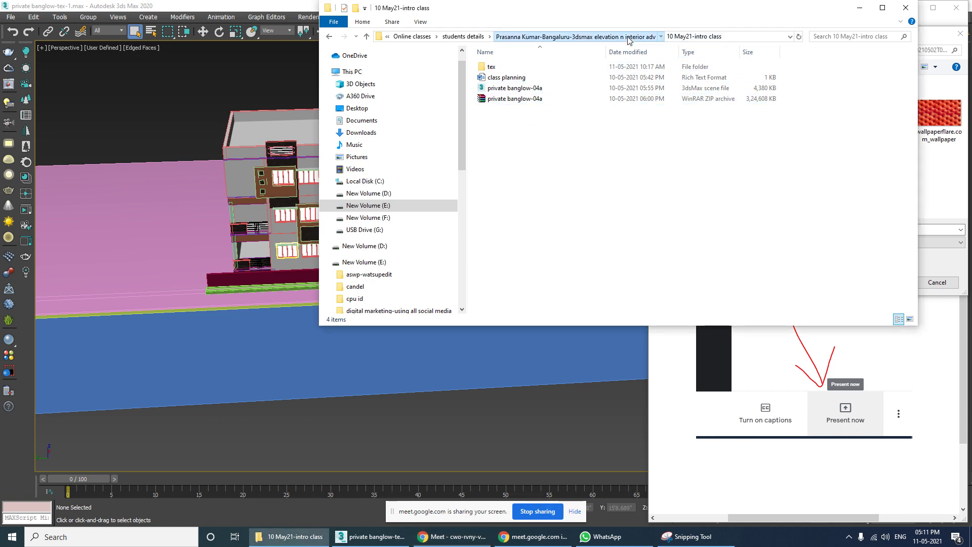
left_click(578, 36)
Step: Create a folder named share screen in the student's course folder and open it
left_click(530, 173)
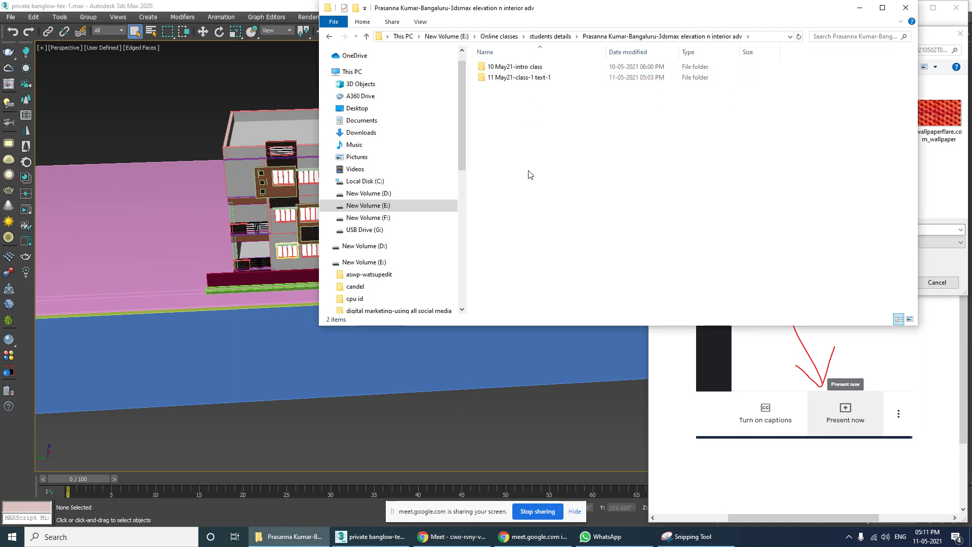
right_click(541, 146)
mouse_move(580, 267)
left_click(699, 271)
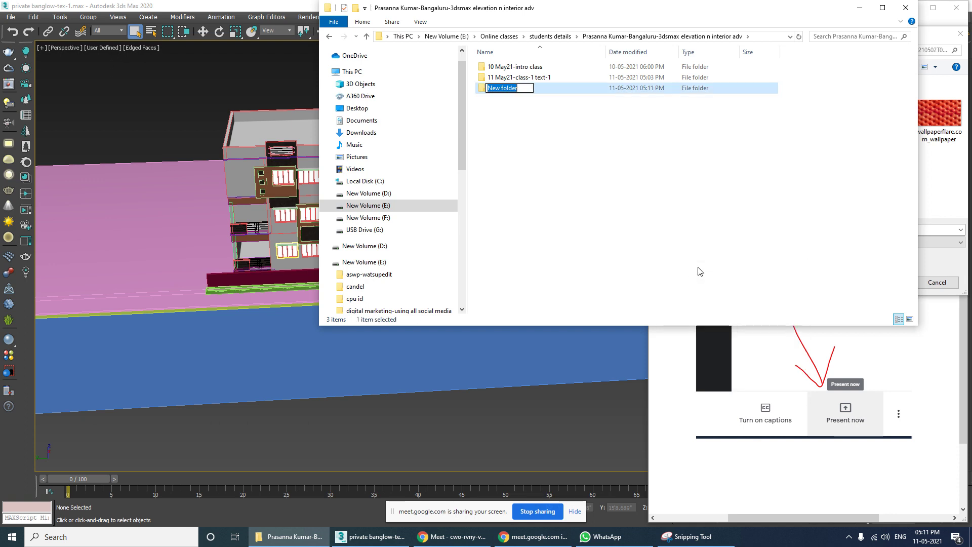
type("shareew screen")
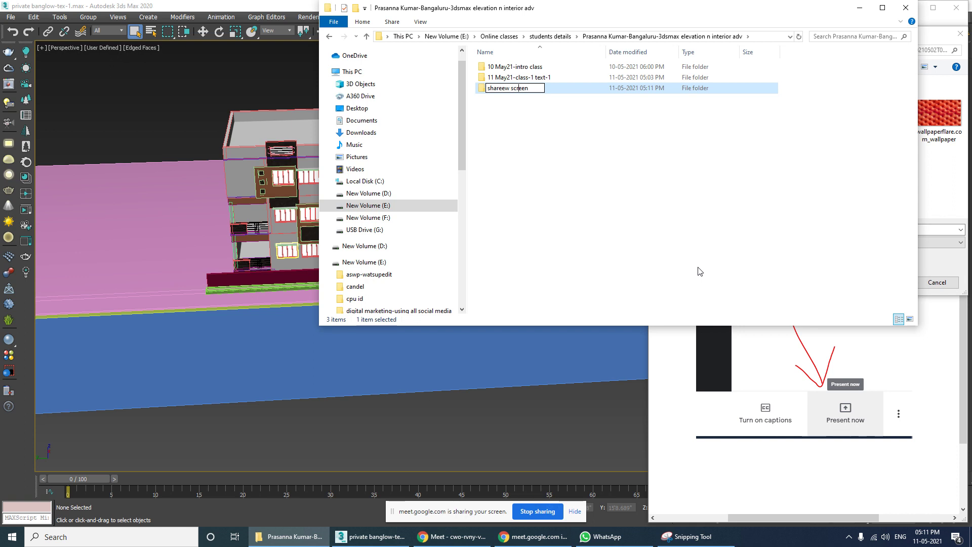
key("Left")
key("Left")
key("Left")
key("Left")
key("Left")
key("Left")
key("BackSpace")
key("BackSpace")
key("BackSpace")
key("Return")
key("Return")
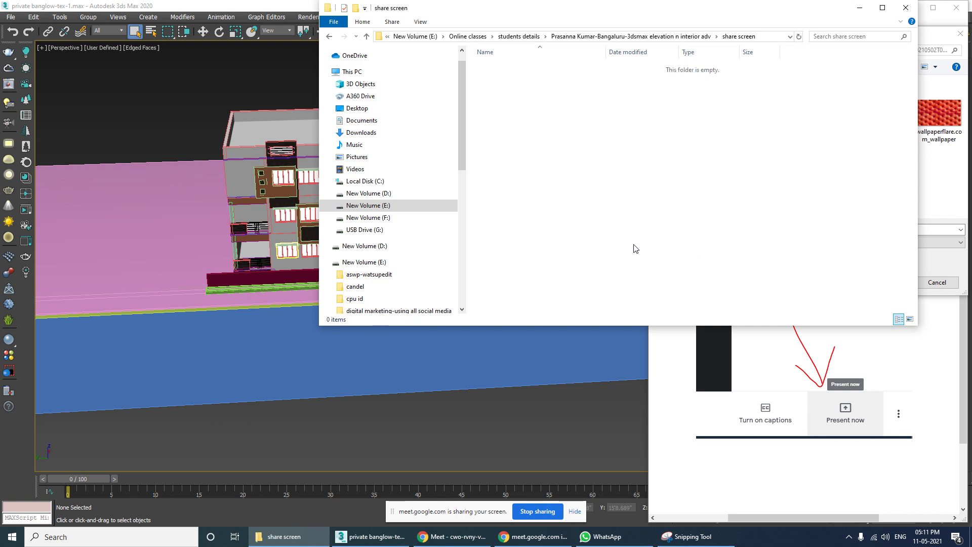
Step: Save the annotated capture as a JPEG named step1 in the share screen folder, using the path copied from File Explorer
left_click(767, 36)
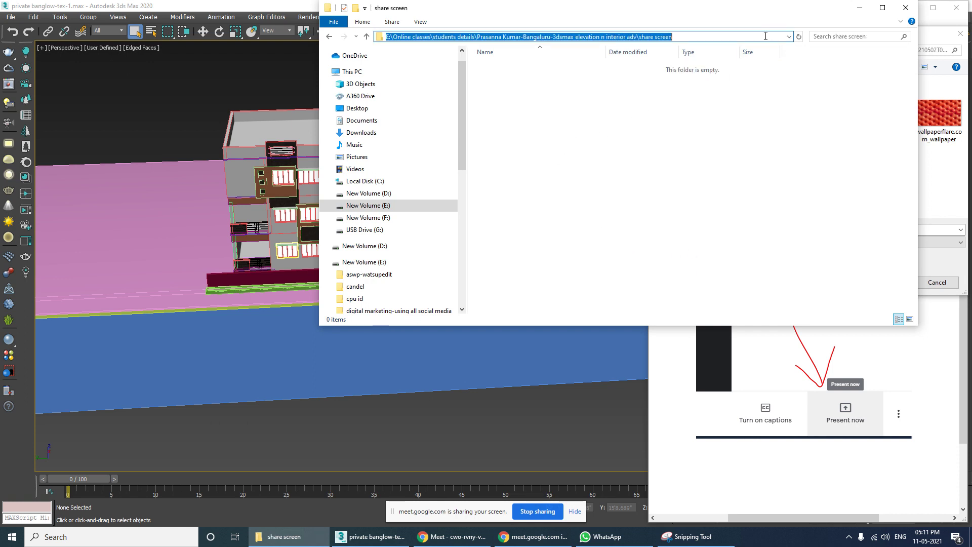
left_click(859, 12)
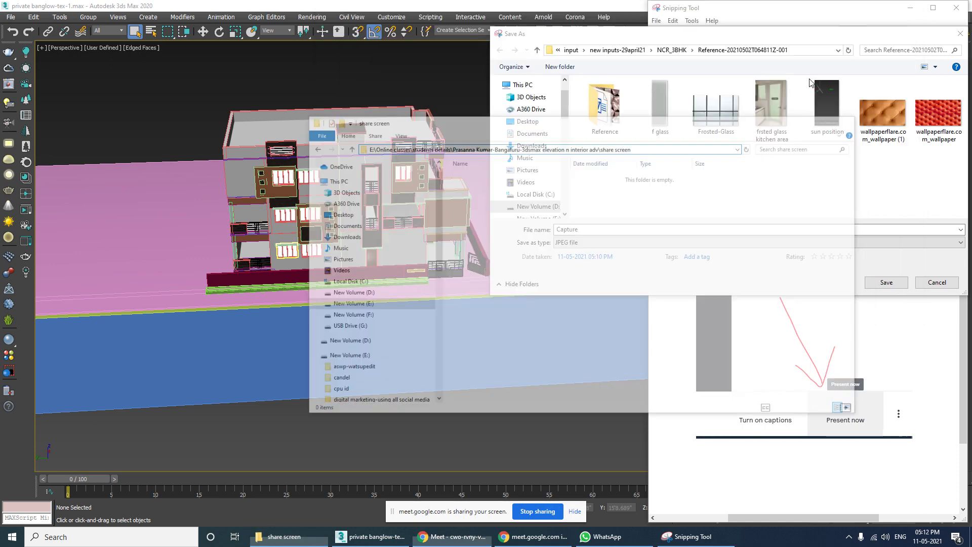
left_click(635, 234)
key("ctrl+a")
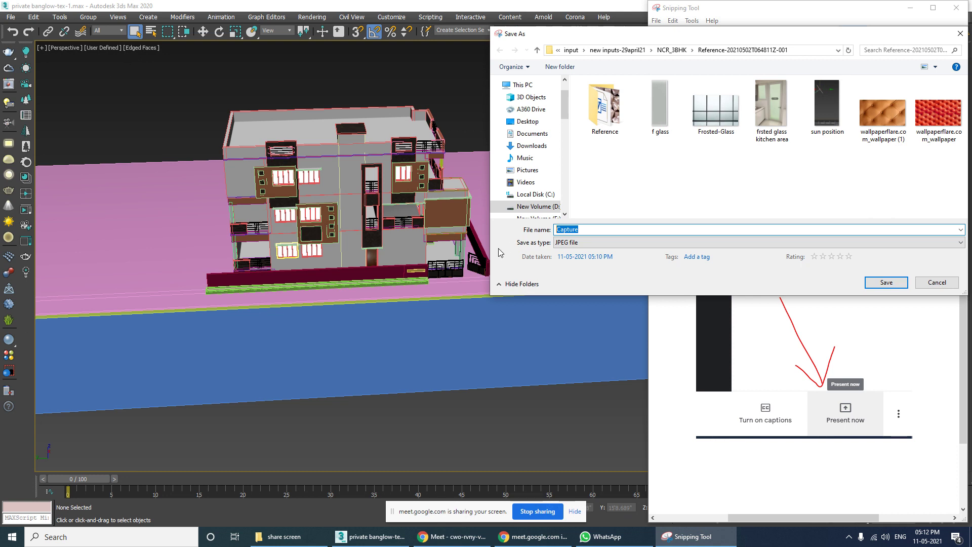
key("ctrl+v")
key("Return")
key("BackSpace")
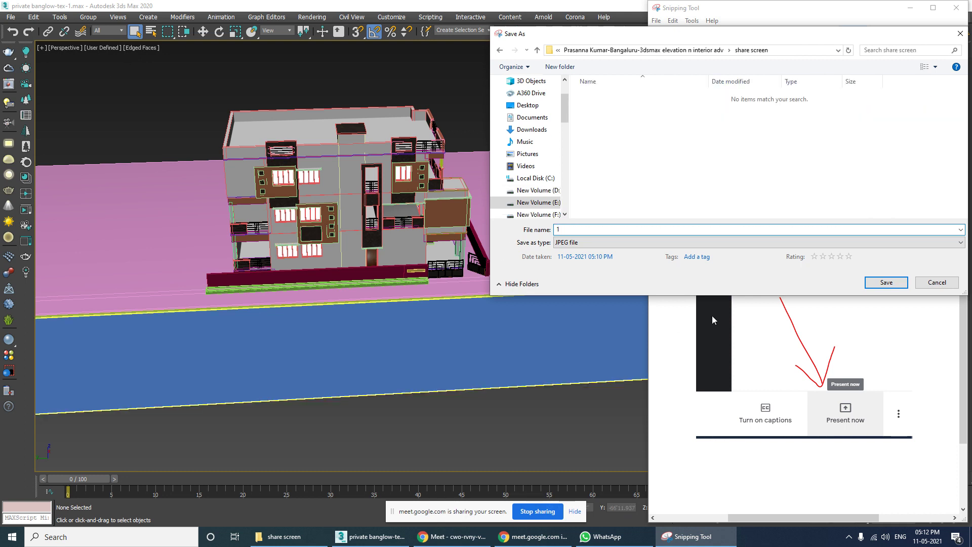
type("step1")
key("Return")
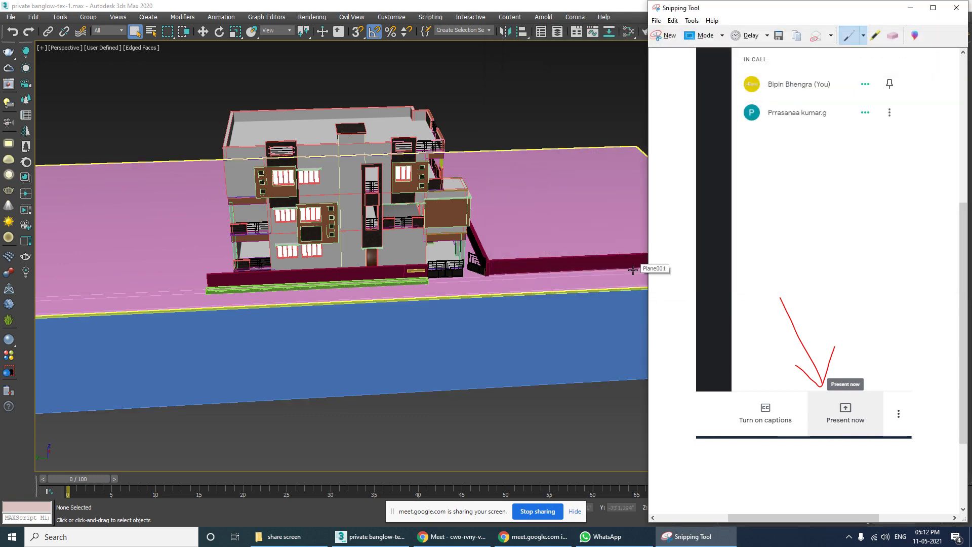
Step: Put the saved capture away, switch to the Google Meet call and stop presenting the screen
left_click(910, 8)
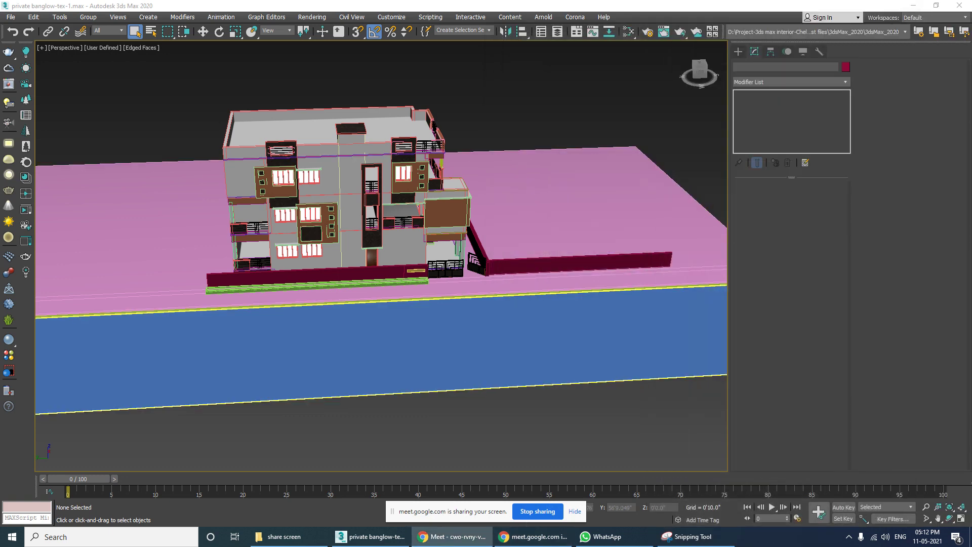
left_click(452, 536)
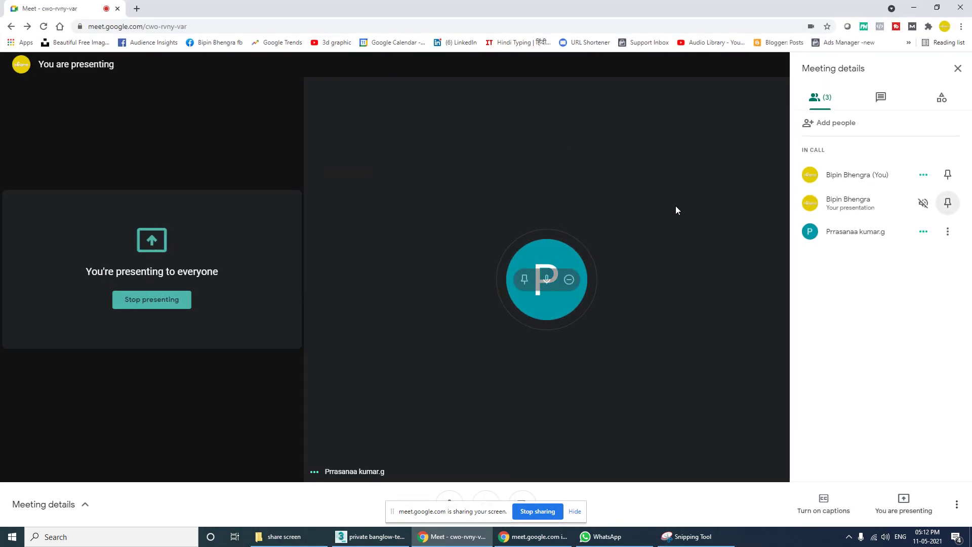
left_click(907, 506)
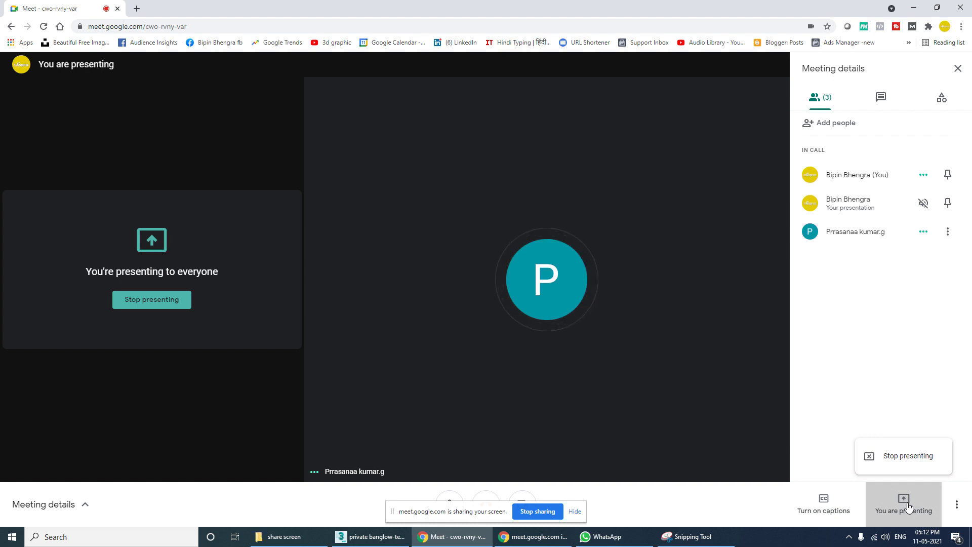
left_click(898, 456)
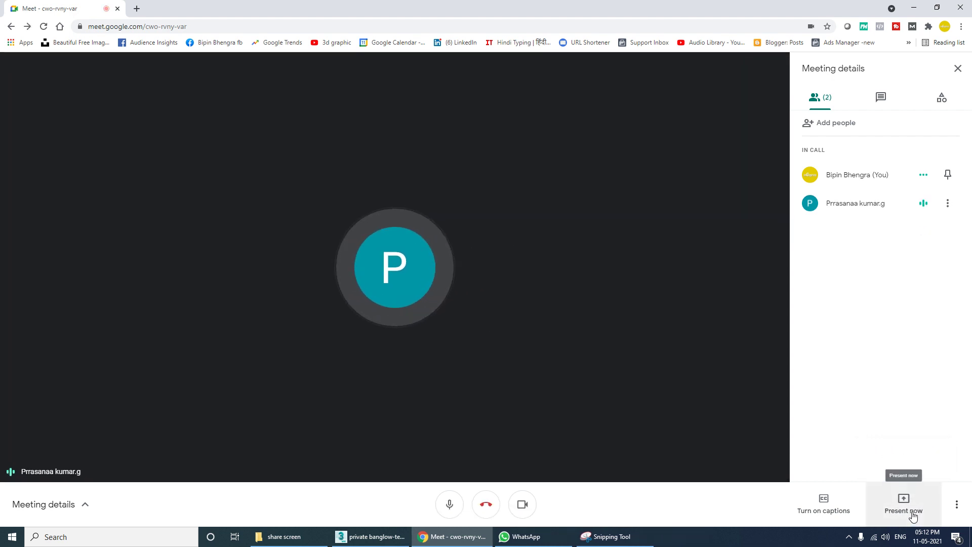
Step: Capture the Meet window with its Present options open in Snipping Tool and draw a red arrow to Your entire screen
left_click(910, 508)
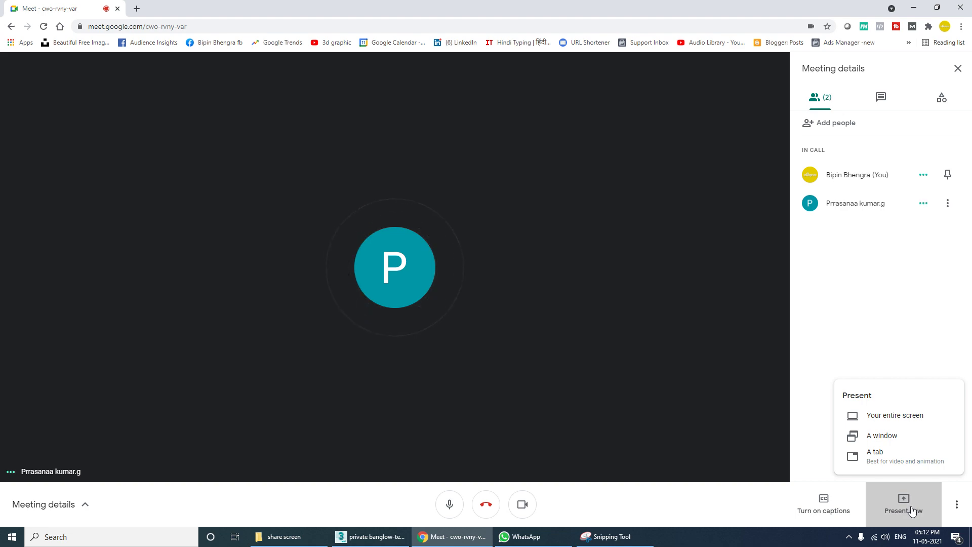
key("alt+Tab")
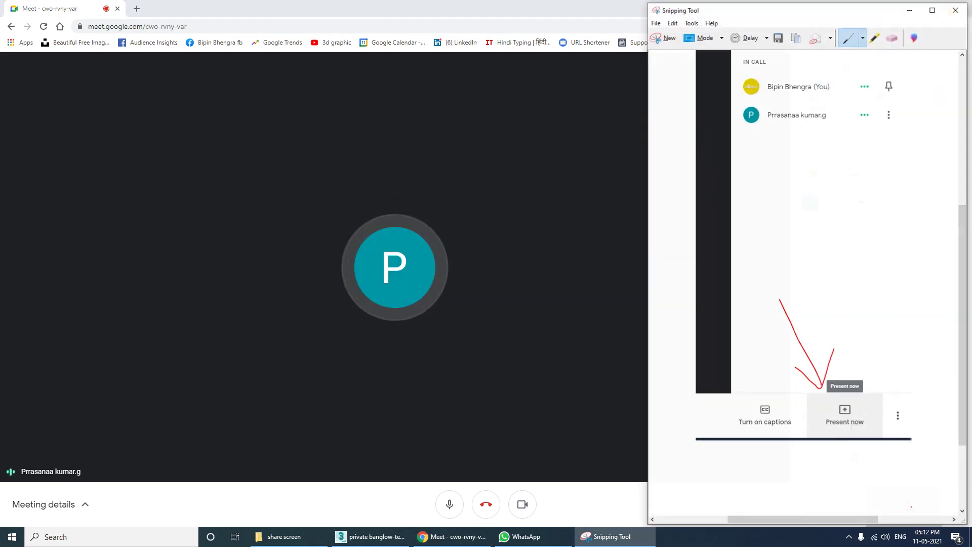
key("ctrl+n")
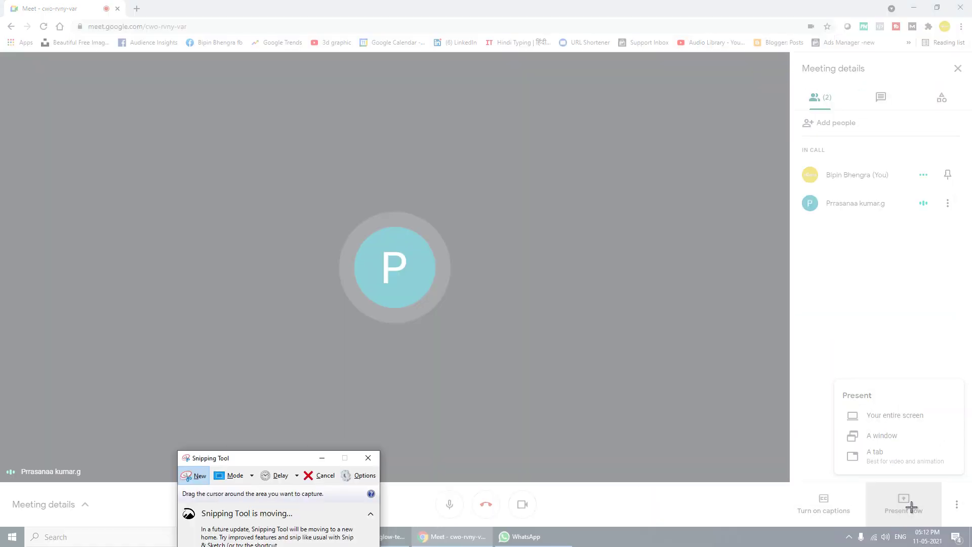
left_click_drag(22, 2, 908, 475)
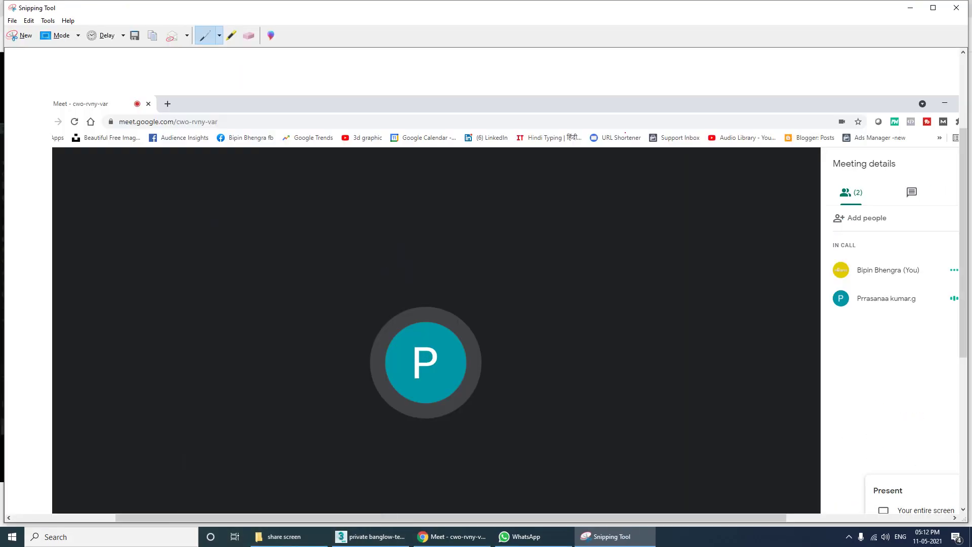
scroll(509, 281, "down", 3)
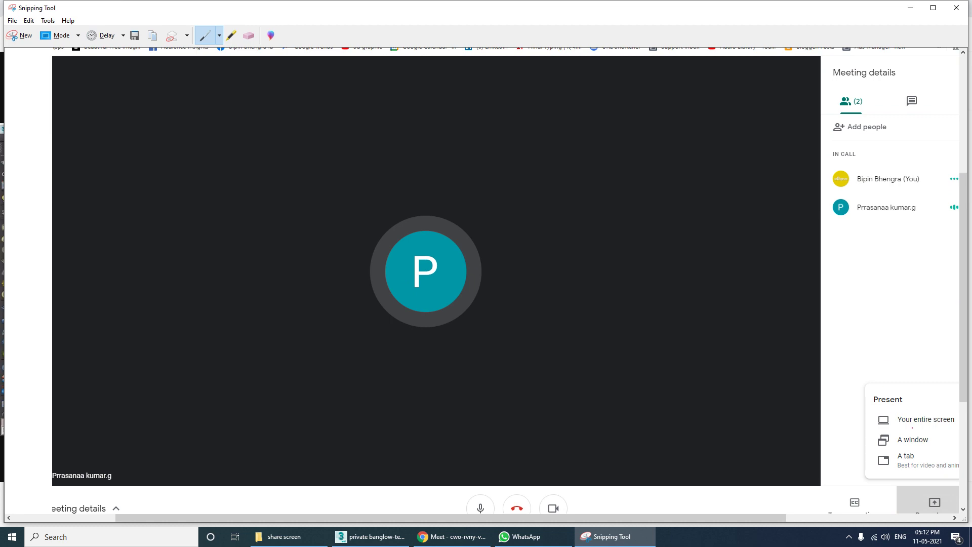
mouse_move(774, 423)
left_mouse_down()
mouse_move(873, 415)
mouse_move(842, 428)
left_mouse_up()
Step: Switch from the capture and the Meet window back to 3ds Max and view the bungalow from its corner
left_click(909, 8)
left_click_drag(59, 6, 59, 124)
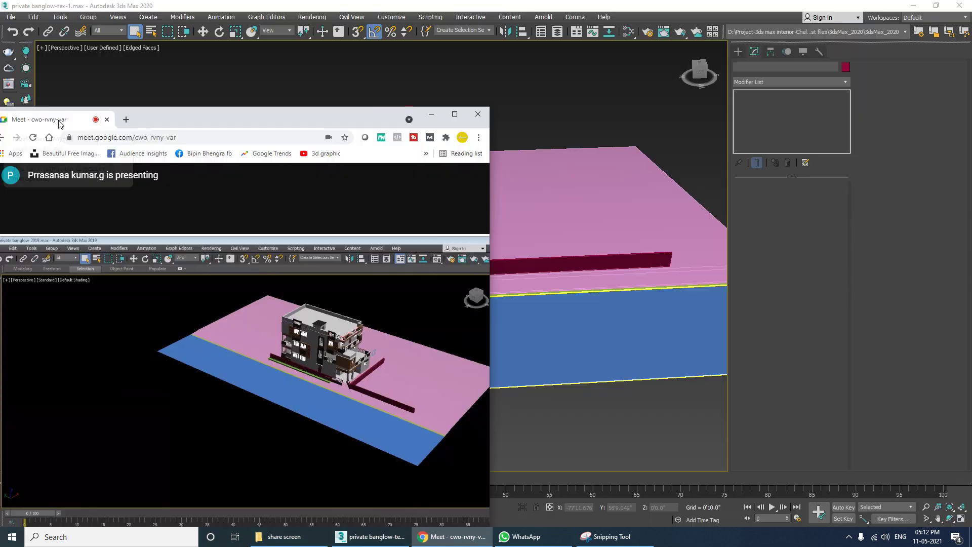
left_click(431, 114)
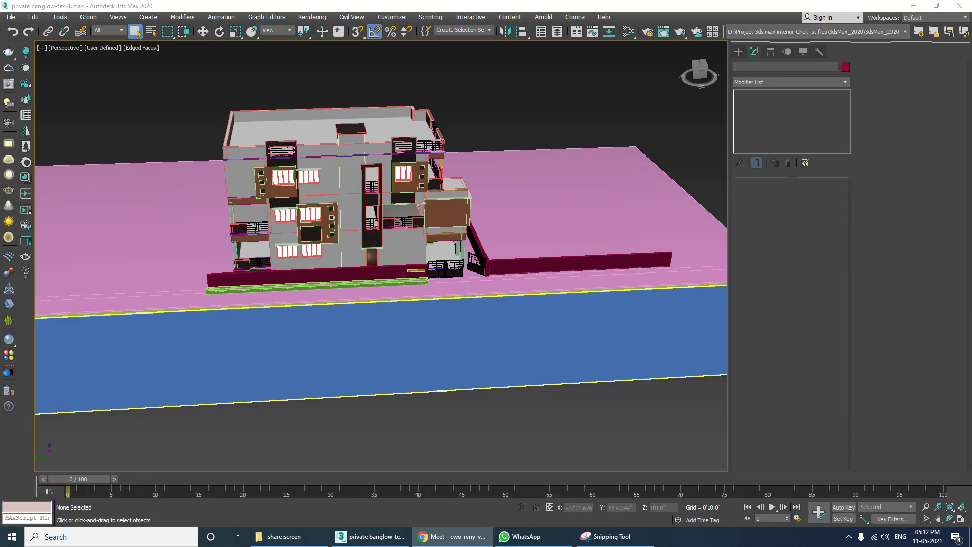
middle_click_drag(304, 238, 200, 236, "alt")
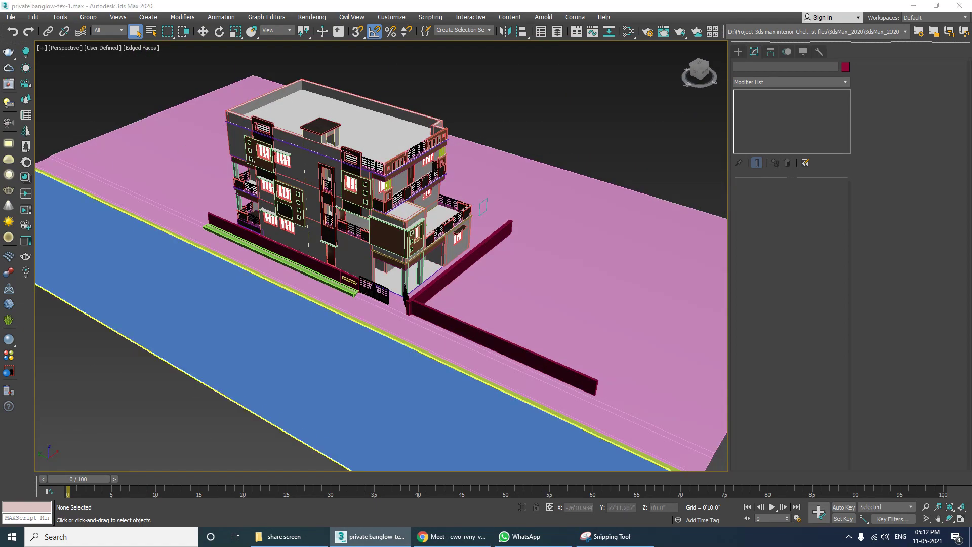
left_click(452, 537)
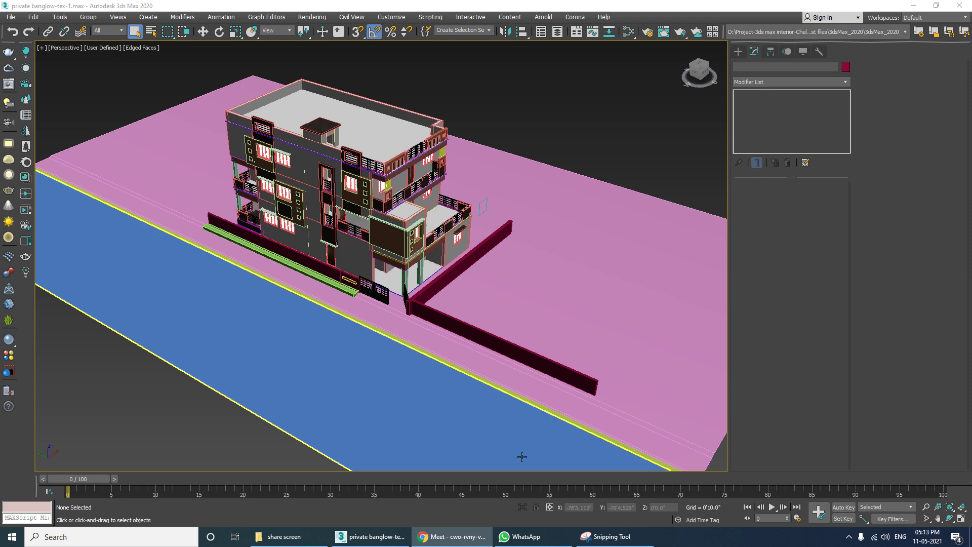
Step: Save the second annotated Snipping Tool capture as a JPEG named step2 in the share screen folder
left_click(611, 539)
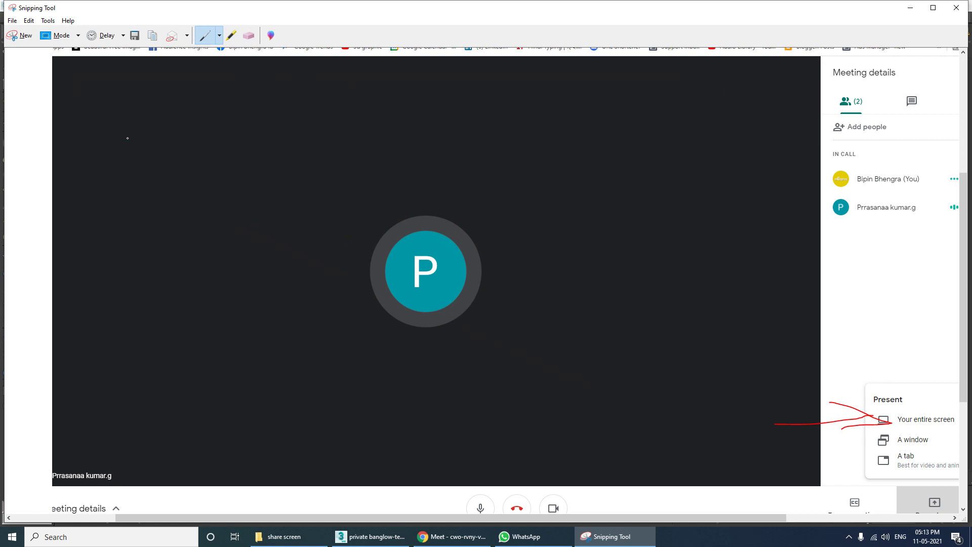
left_click(135, 35)
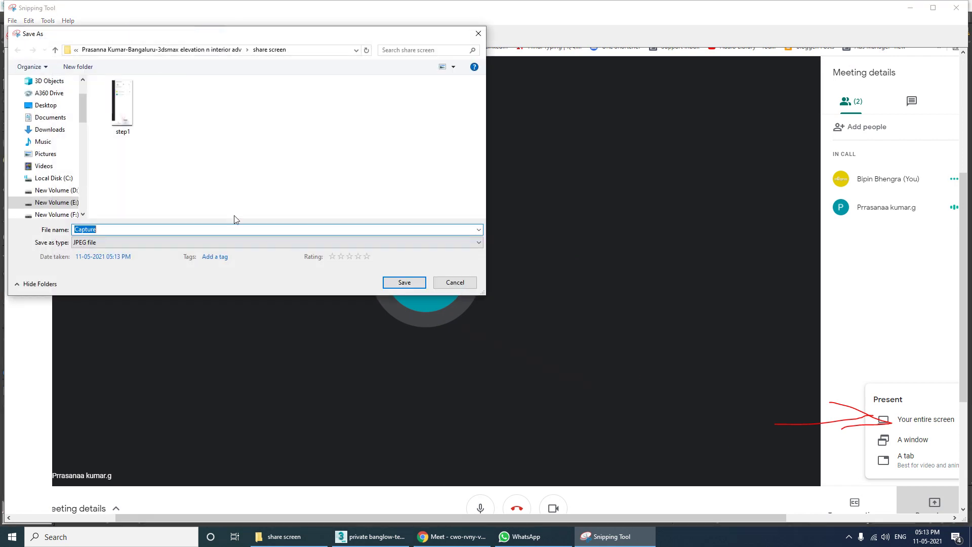
left_click(122, 107)
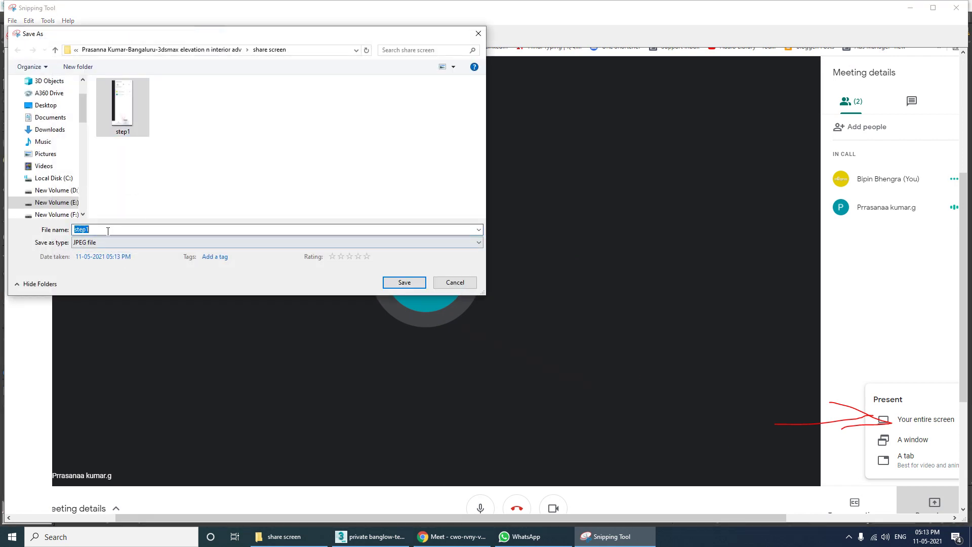
left_click(110, 230)
key("BackSpace")
type("2")
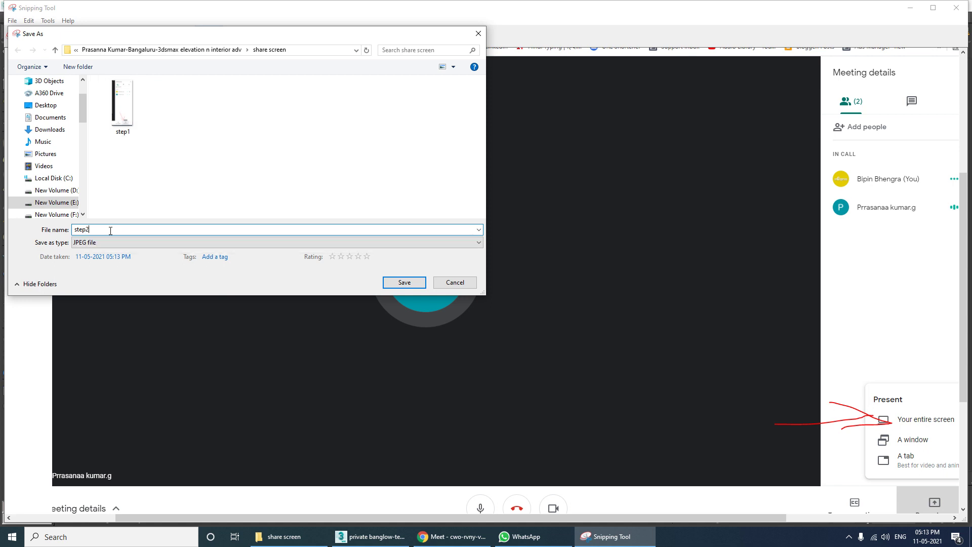
key("Return")
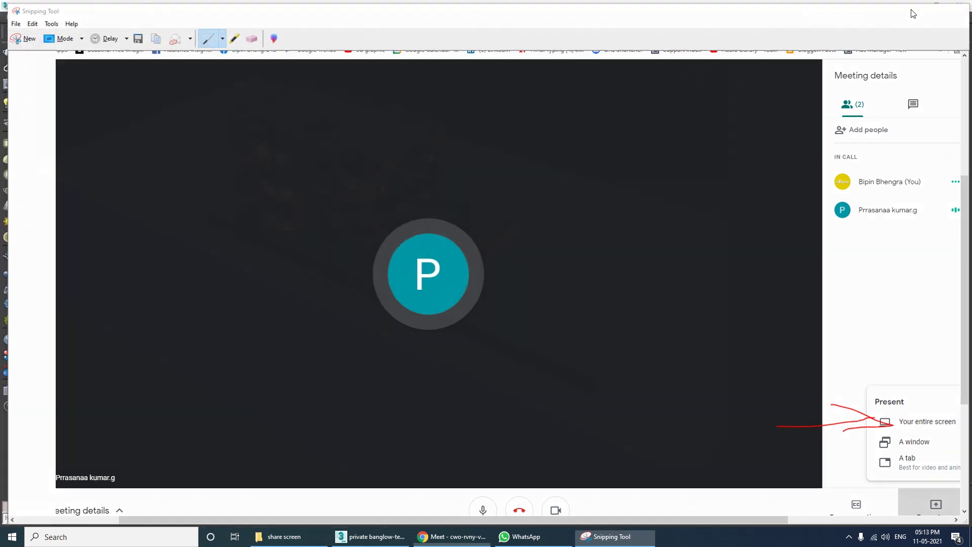
Step: Return to the 3ds Max scene with the screen presented in Google Meet again and hide the sharing notice
left_click(909, 8)
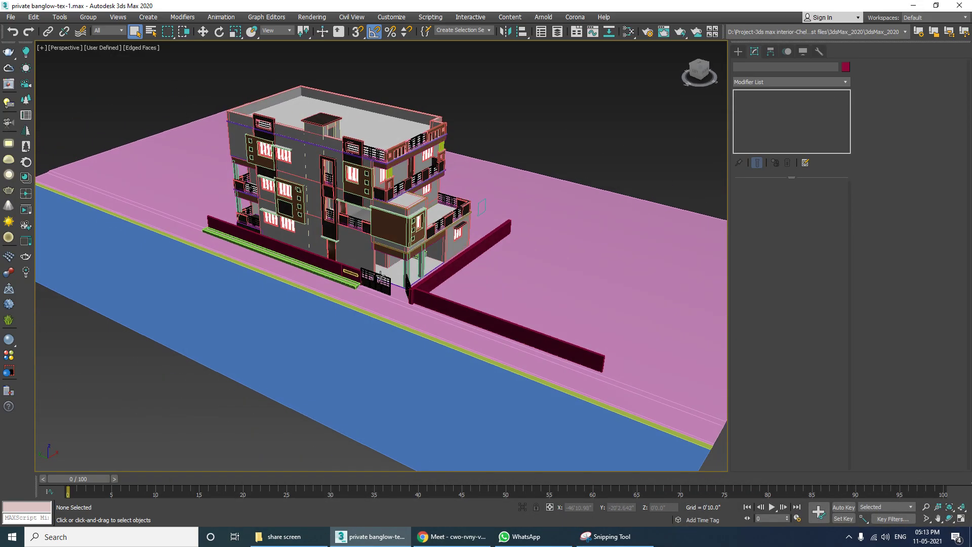
key("alt+Tab")
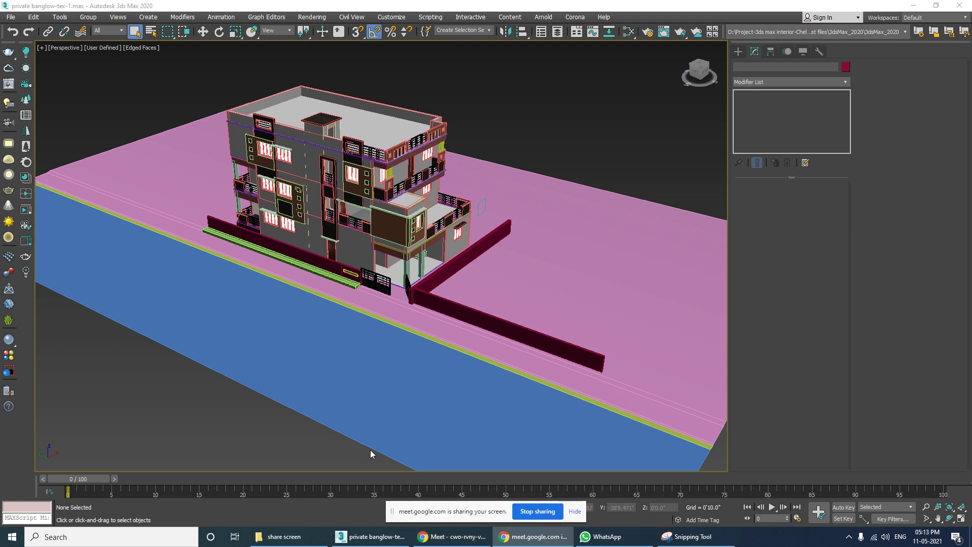
left_click(574, 511)
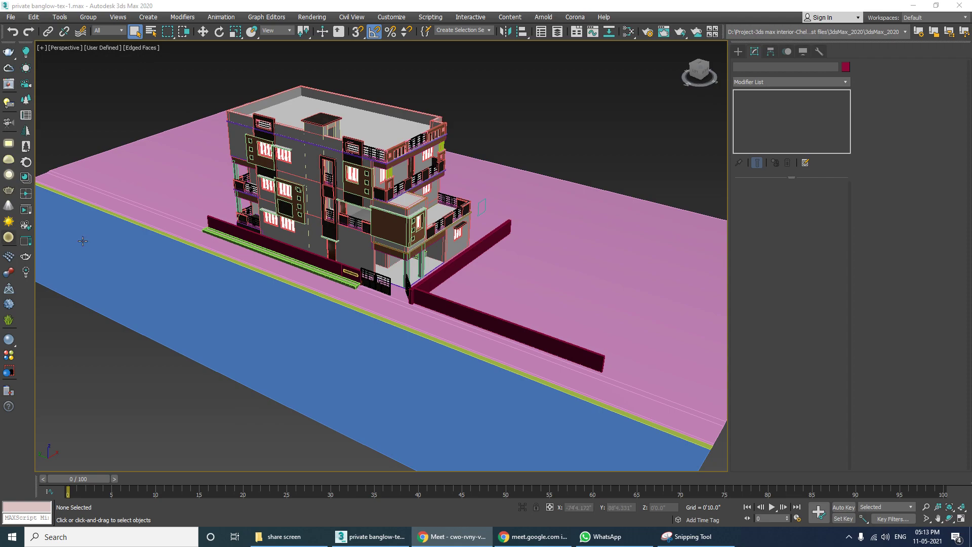
Step: Check the US Standard display unit options in Units Setup and leave the dialog without changing them
middle_click_drag(432, 213, 353, 264, "alt")
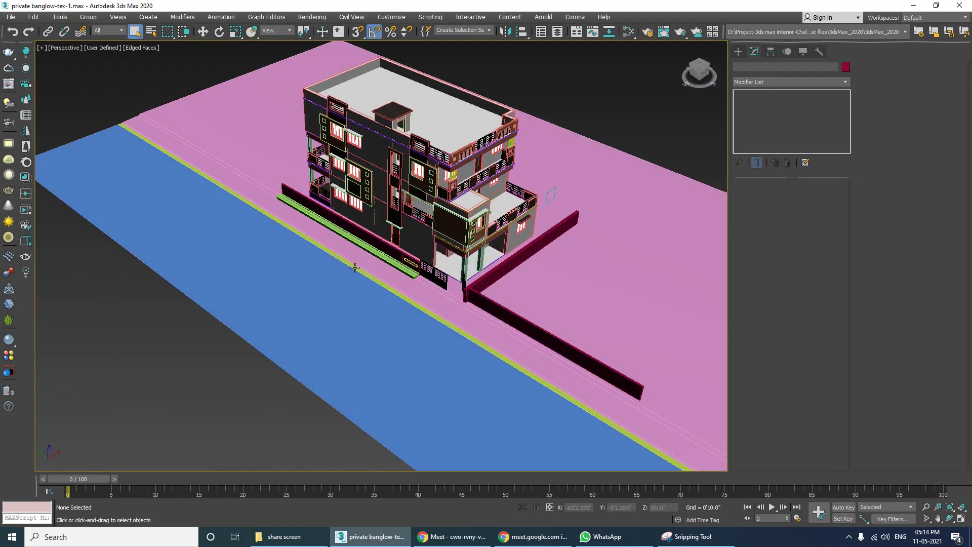
middle_click_drag(356, 202, 420, 245, "alt")
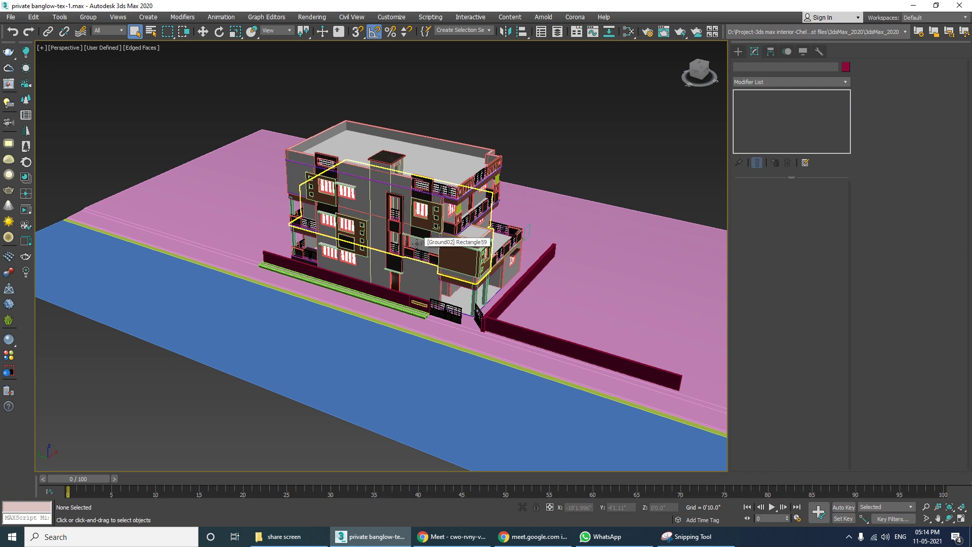
middle_click_drag(416, 244, 400, 273, "alt")
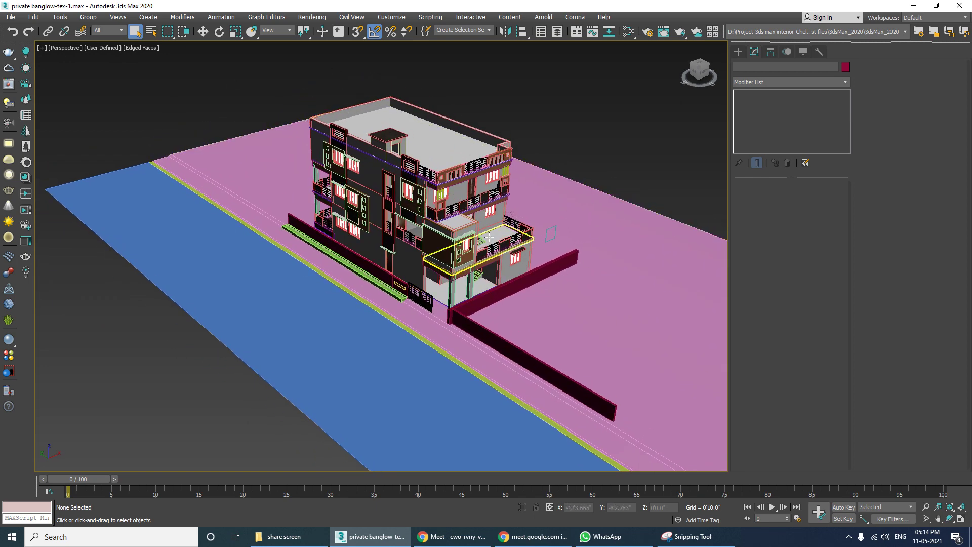
middle_click_drag(476, 221, 483, 218, "alt")
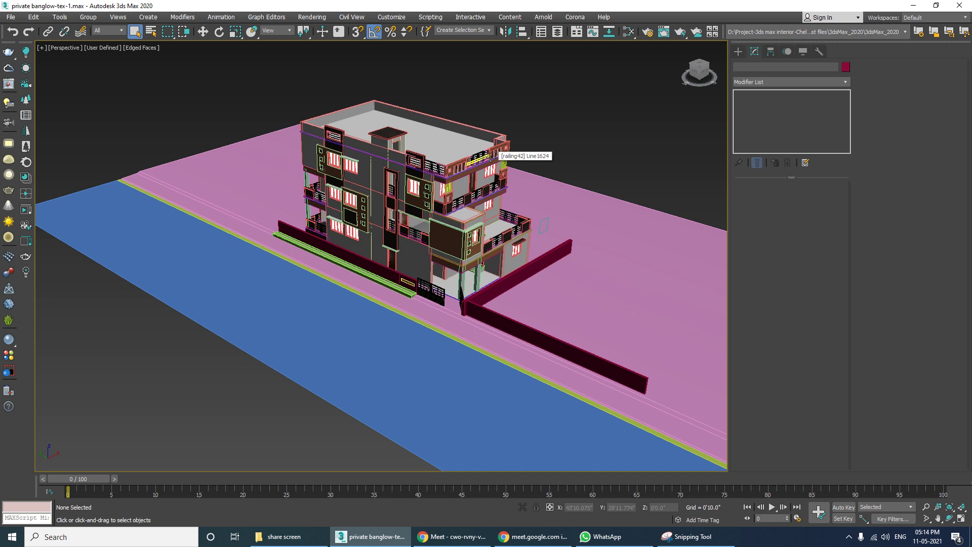
left_click(398, 20)
left_click(421, 152)
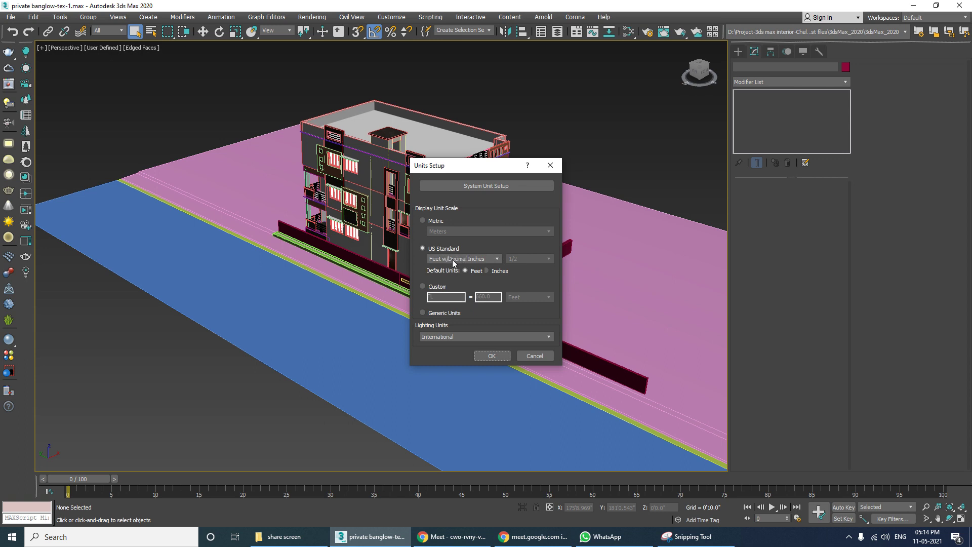
left_click(484, 259)
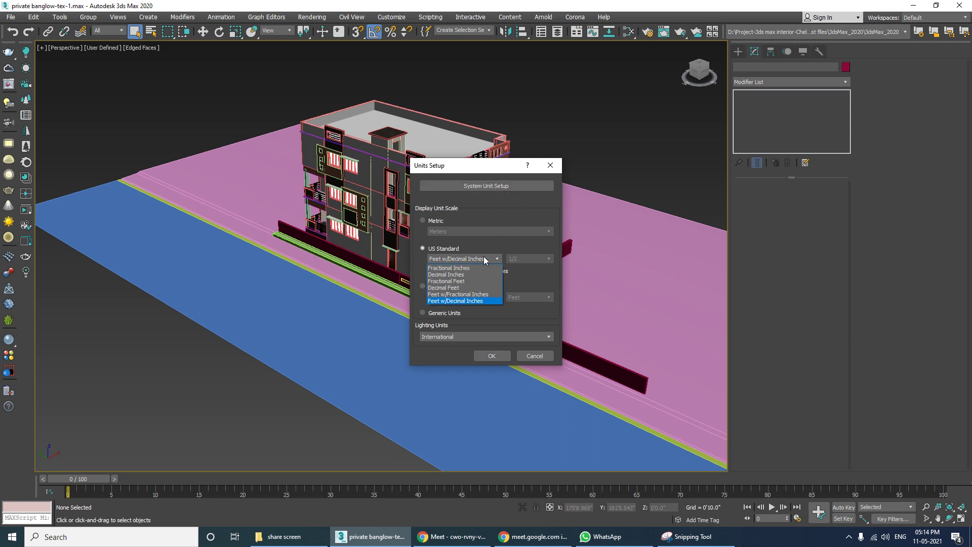
left_click(459, 301)
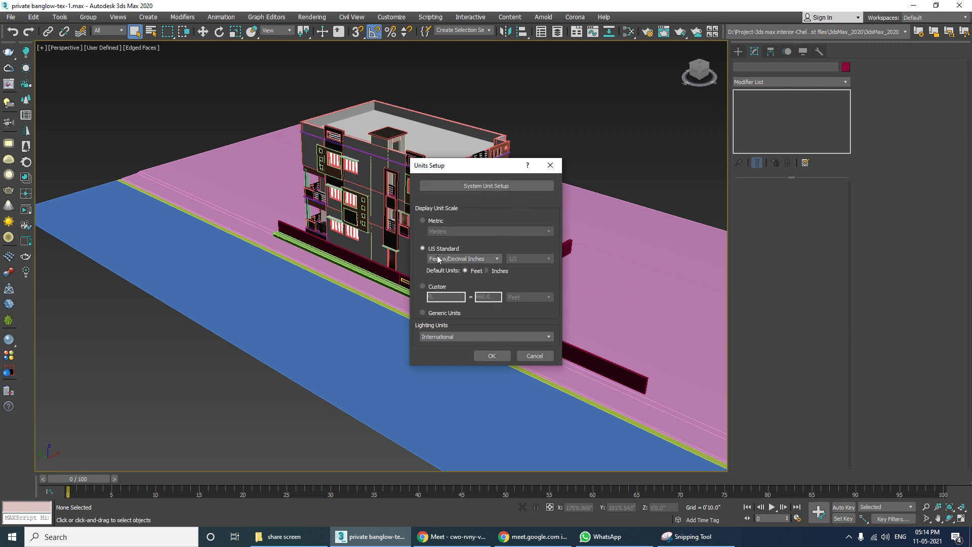
left_click(535, 356)
Step: Select the projecting first-floor balcony panel on the bungalow's front corner with the Move tool active
middle_click_drag(516, 297, 511, 259, "alt")
left_click(405, 266)
key("w")
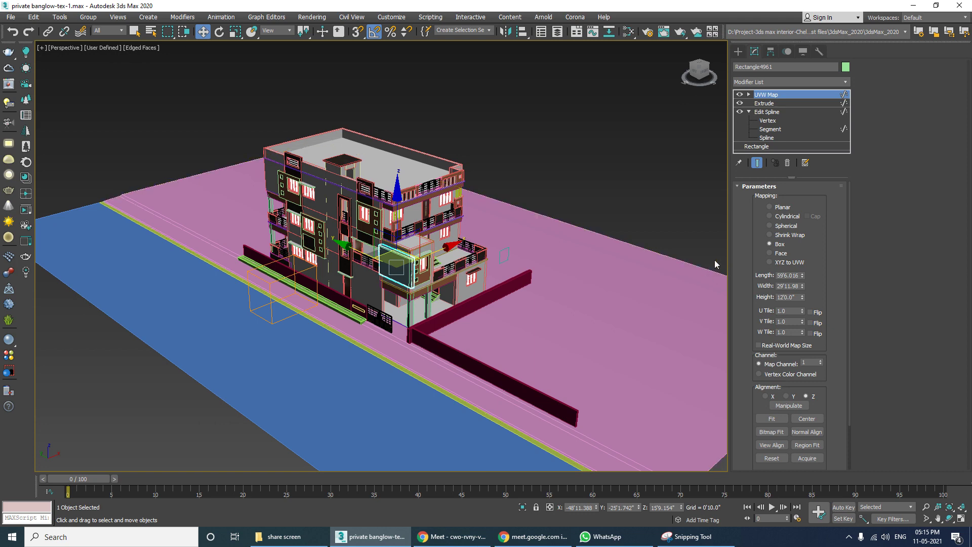
middle_click_drag(506, 247, 484, 232, "alt")
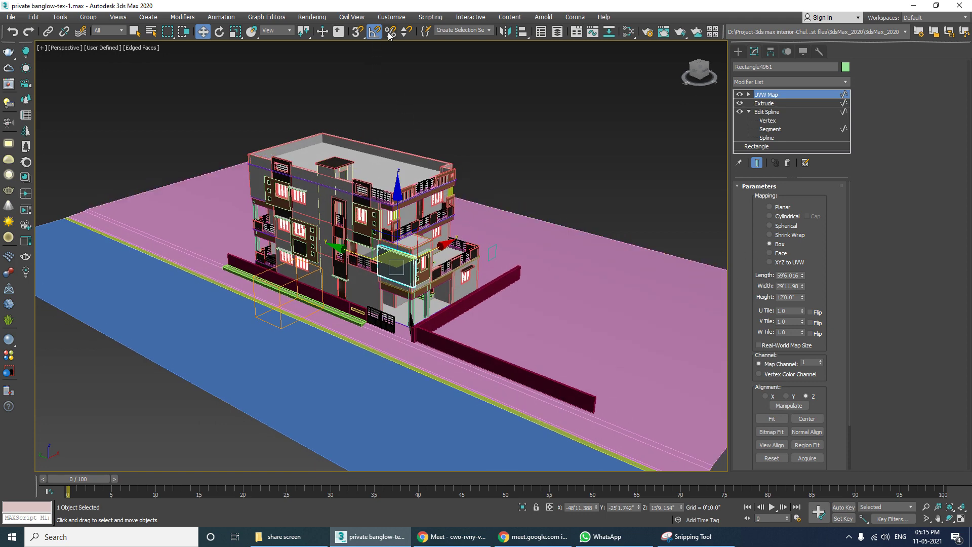
Step: Open the preference settings and enable converting local file paths to relative in the file handling options
left_click(322, 19)
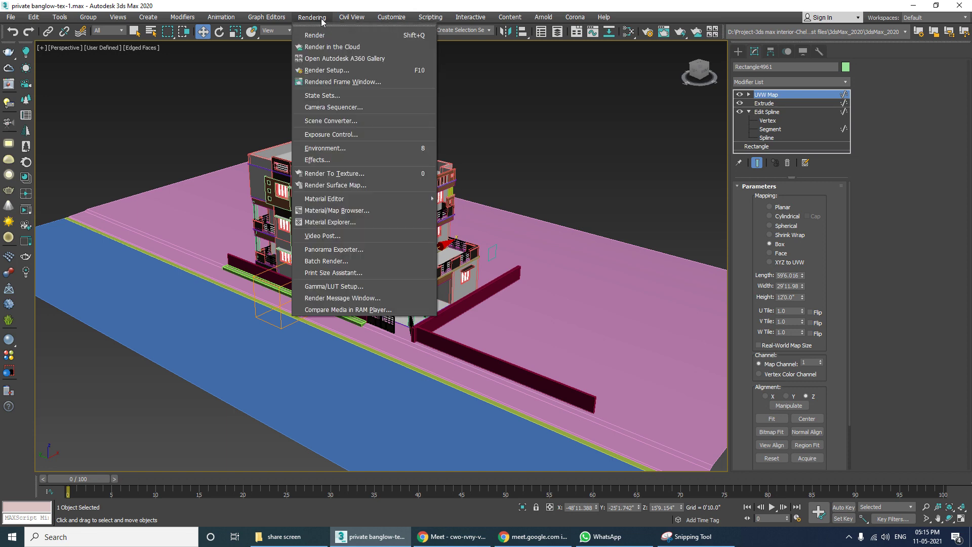
mouse_move(380, 23)
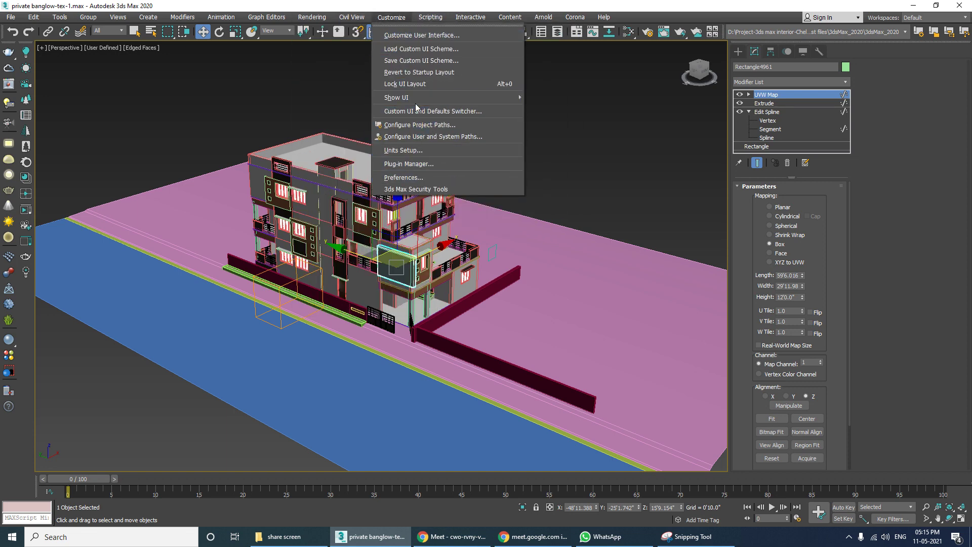
left_click(416, 177)
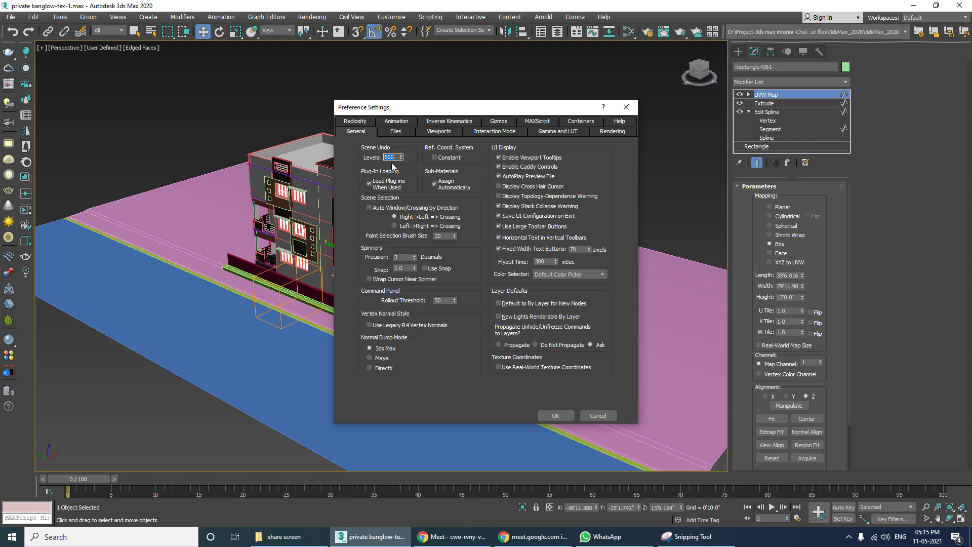
left_click(396, 134)
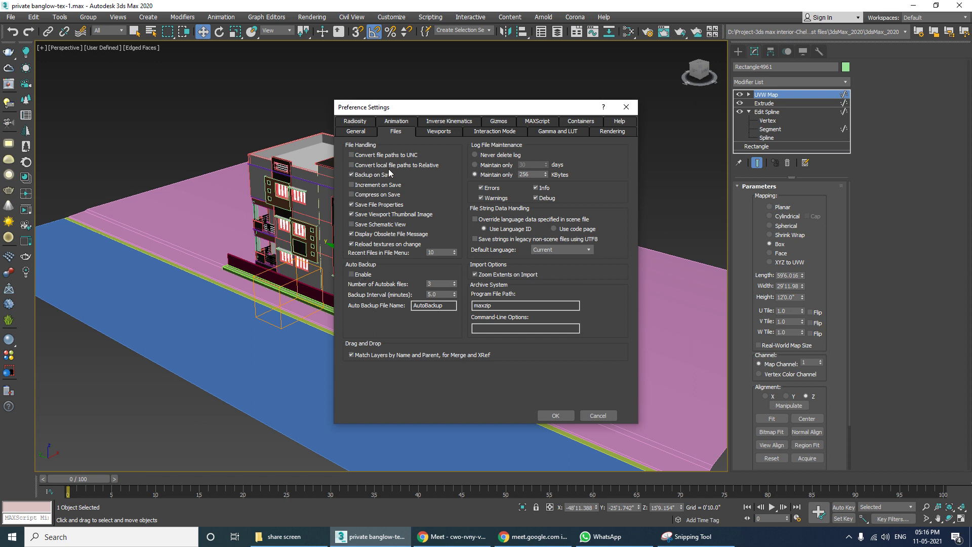
left_click(351, 165)
Step: Enable Gamma/LUT correction and apply the preference settings
left_click(542, 133)
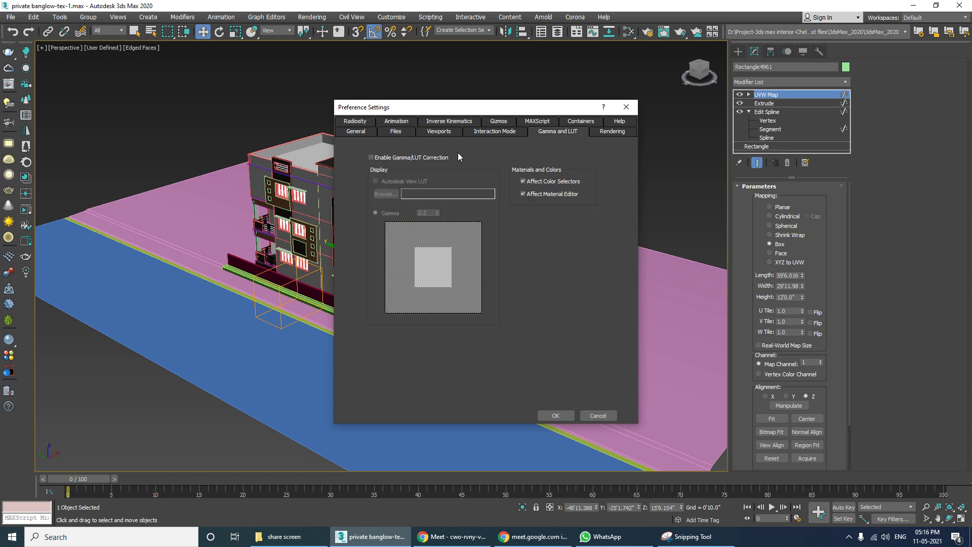
left_click(372, 157)
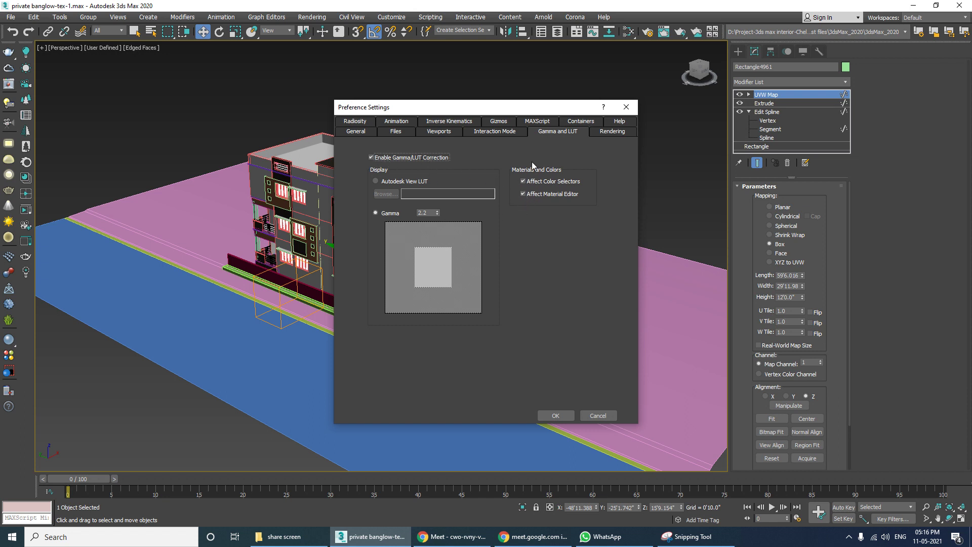
left_click(560, 415)
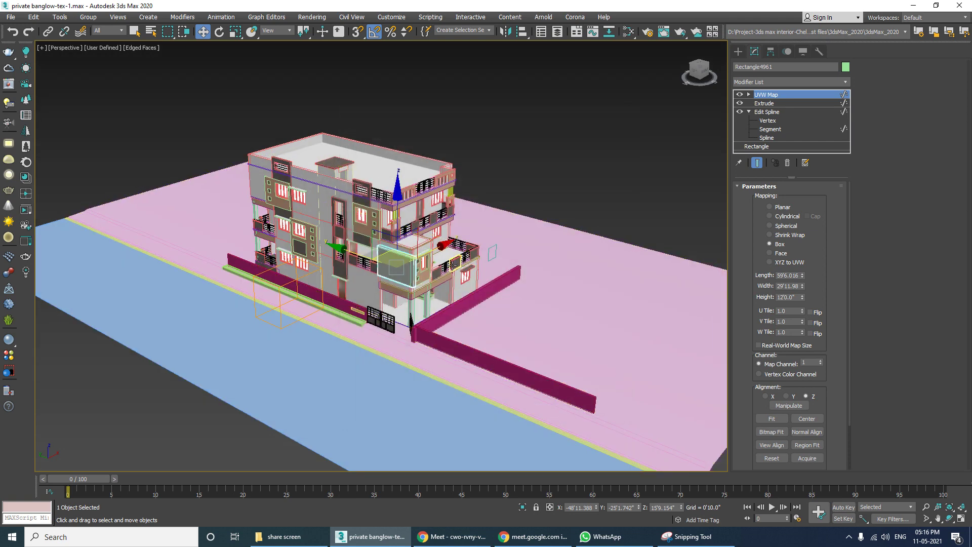
Step: Examine the bungalow's front facade, balconies and gates up close and from several angles
middle_click_drag(455, 262, 530, 154, "alt")
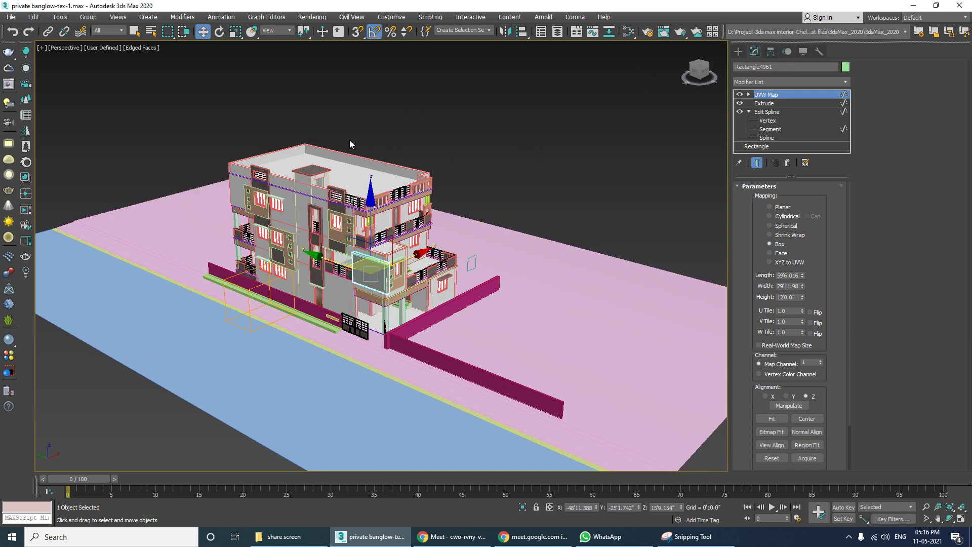
left_click(11, 17)
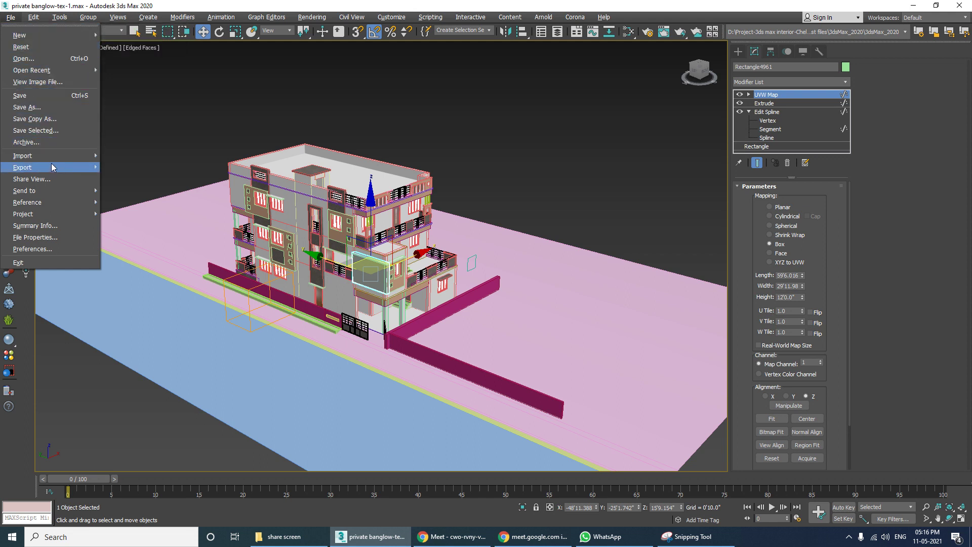
left_click(198, 93)
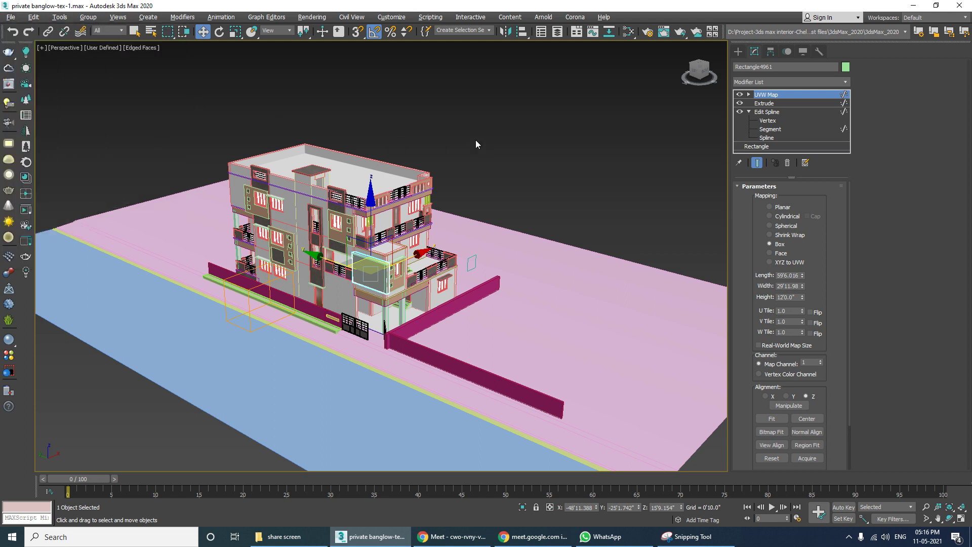
middle_click_drag(496, 151, 497, 206, "alt")
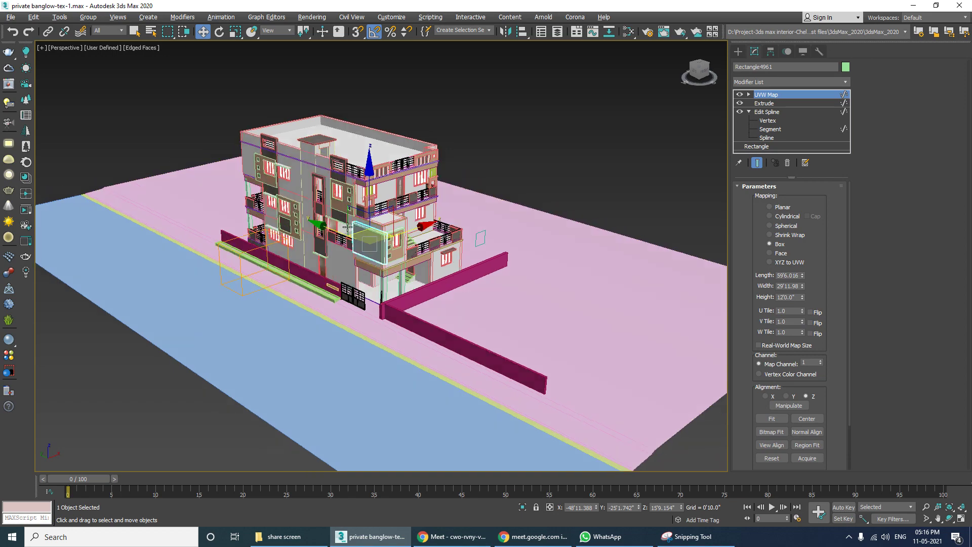
scroll(497, 206, "up", 3)
scroll(317, 233, "up", 5)
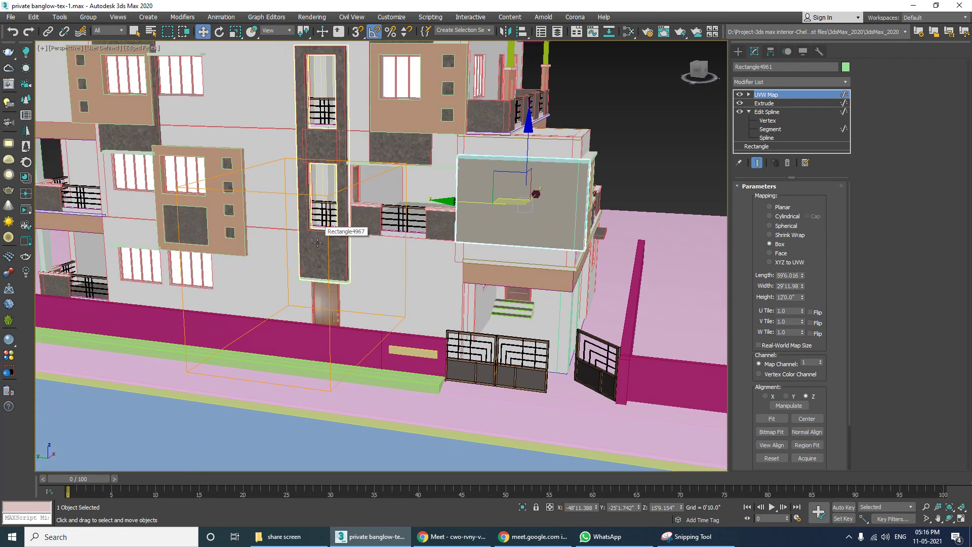
middle_click_drag(318, 232, 301, 239, "alt")
scroll(319, 233, "down", 5)
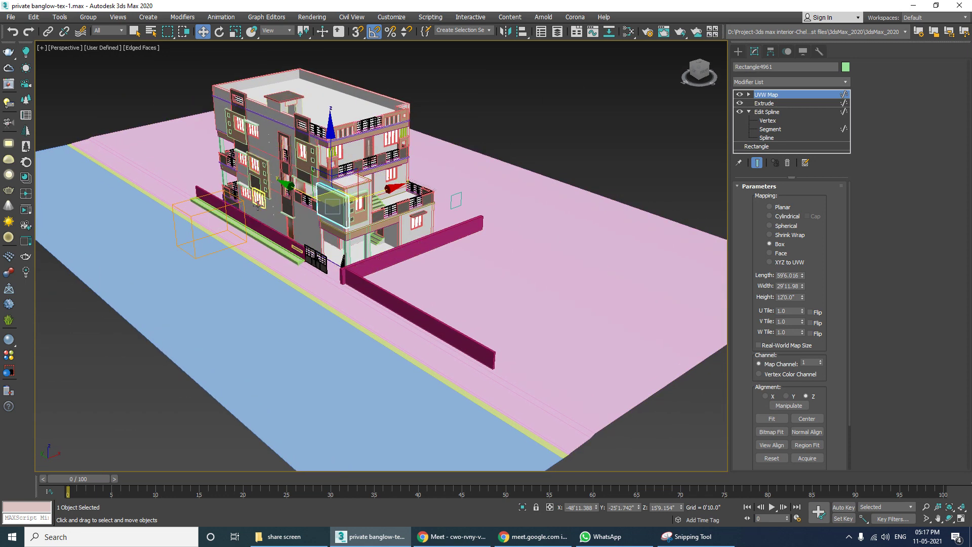
middle_click_drag(406, 168, 355, 171, "alt")
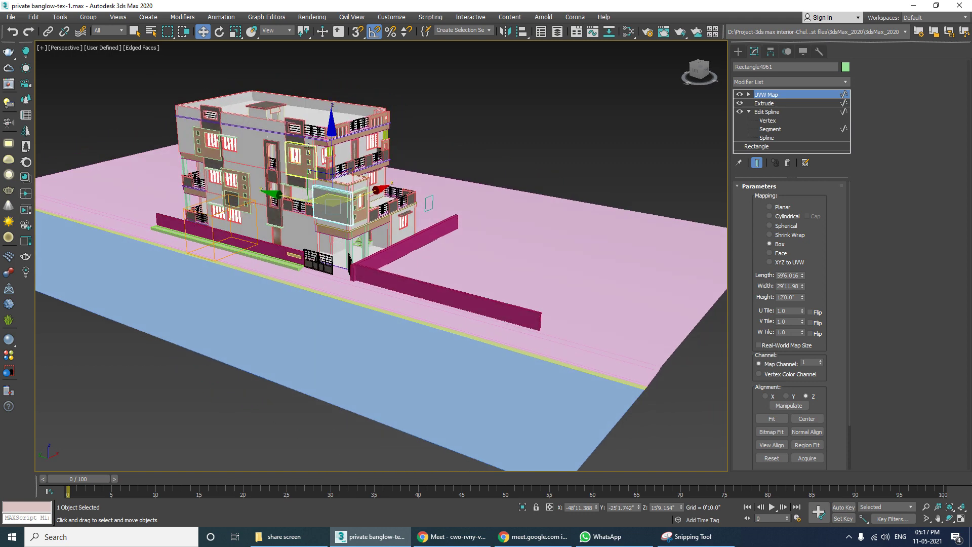
Step: Create a new empty view with the default name in the Slate Material Editor and place the editor beside the bungalow
left_click(629, 32)
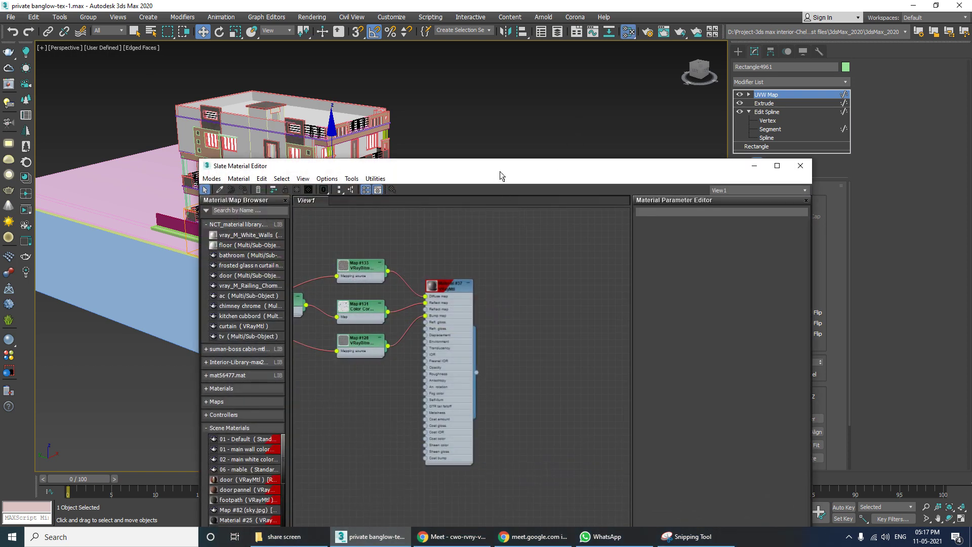
left_click_drag(500, 171, 587, 127)
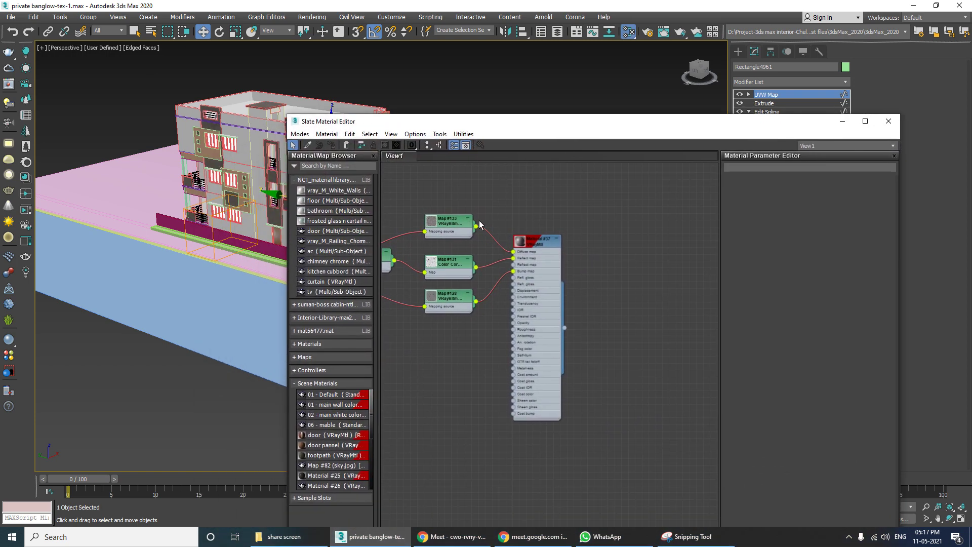
right_click(403, 154)
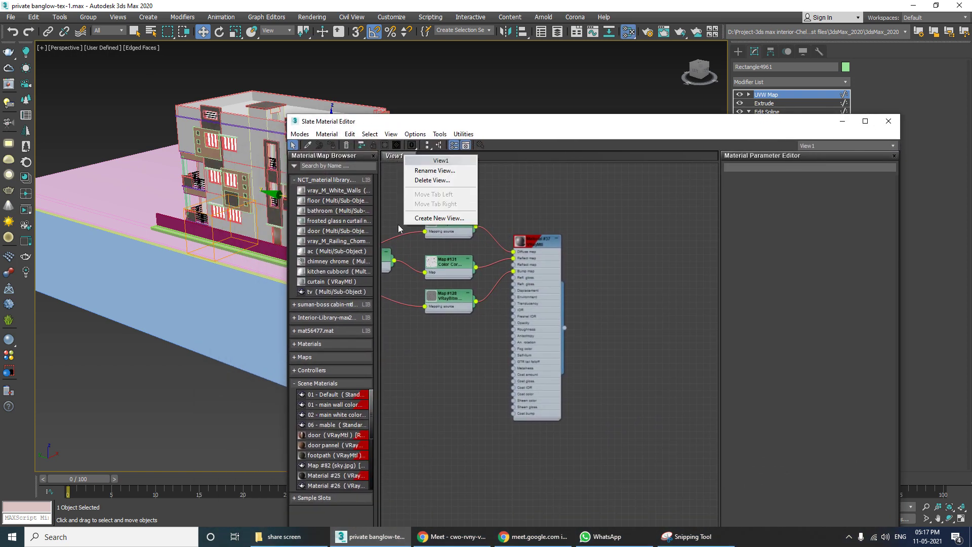
left_click(443, 217)
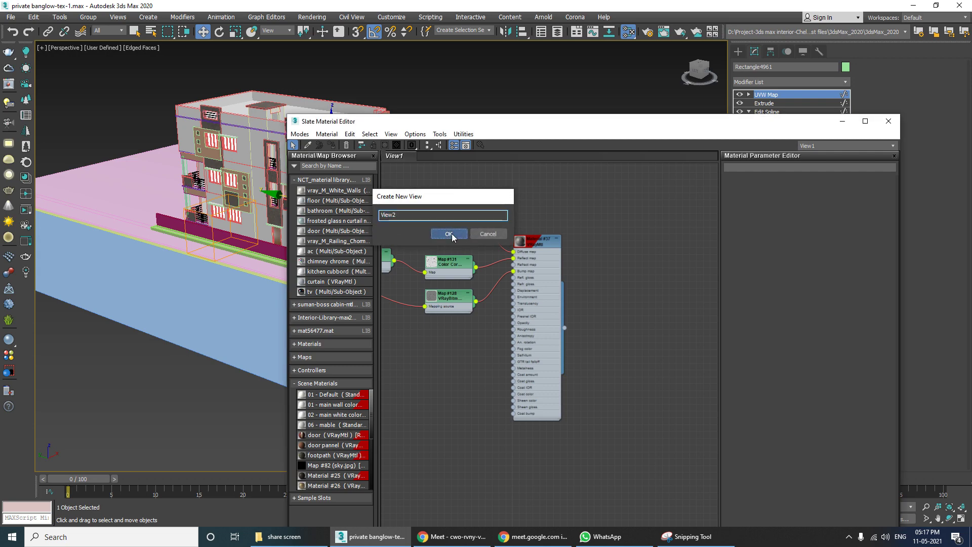
left_click(449, 233)
left_click_drag(354, 121, 528, 101)
mouse_move(303, 213)
middle_mouse_down("alt")
mouse_move(284, 213)
mouse_move(324, 213)
mouse_move(305, 207)
middle_mouse_up("alt")
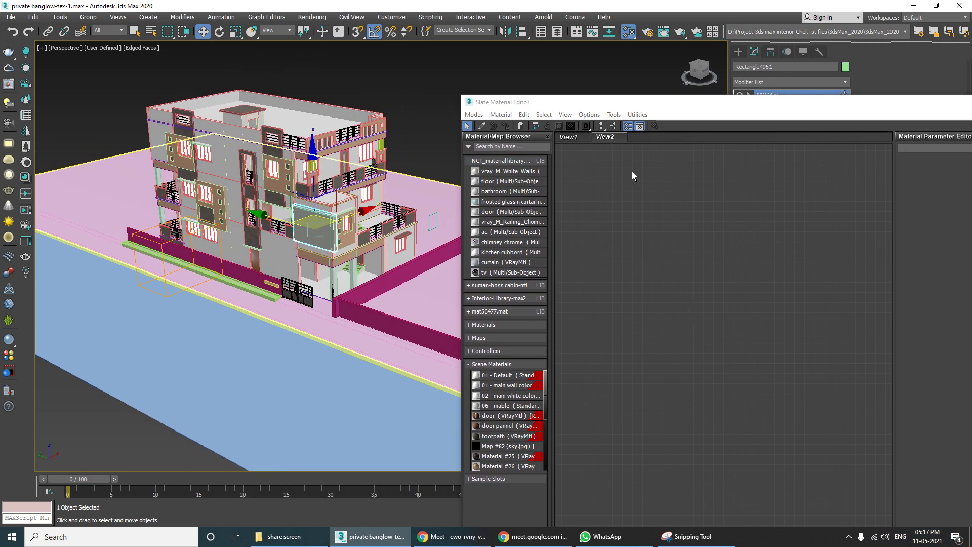
left_click_drag(619, 104, 519, 115)
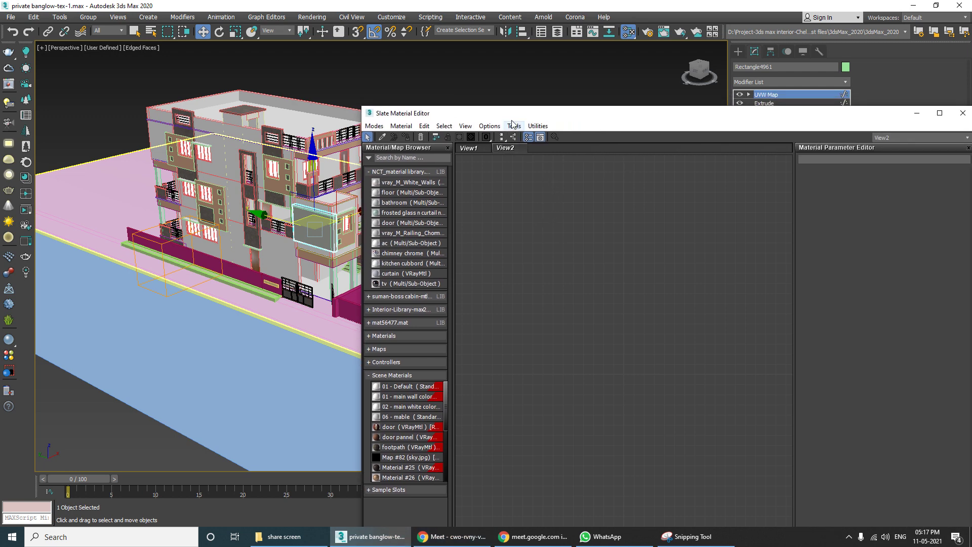
left_click_drag(512, 116, 523, 118)
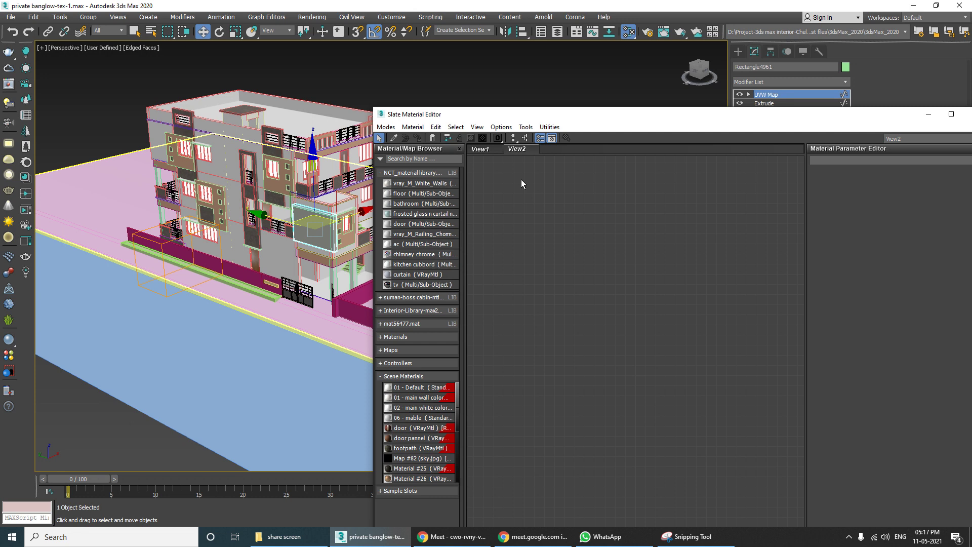
Step: Search the material browser for vraymtl, add a VRayMtl node to the new view and show its parameters
left_click(440, 158)
type("vraymtl")
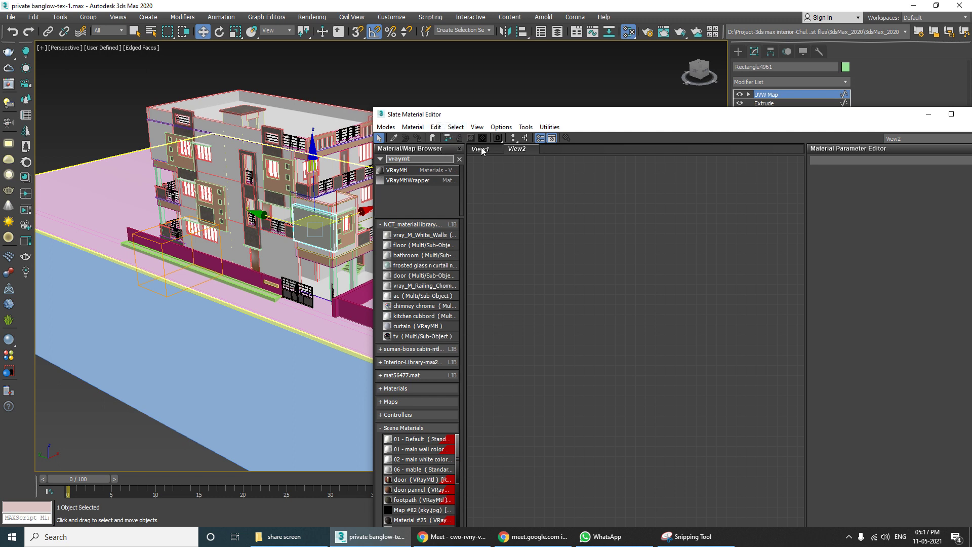
left_click_drag(408, 171, 569, 214)
left_click(619, 210)
double_click(569, 214)
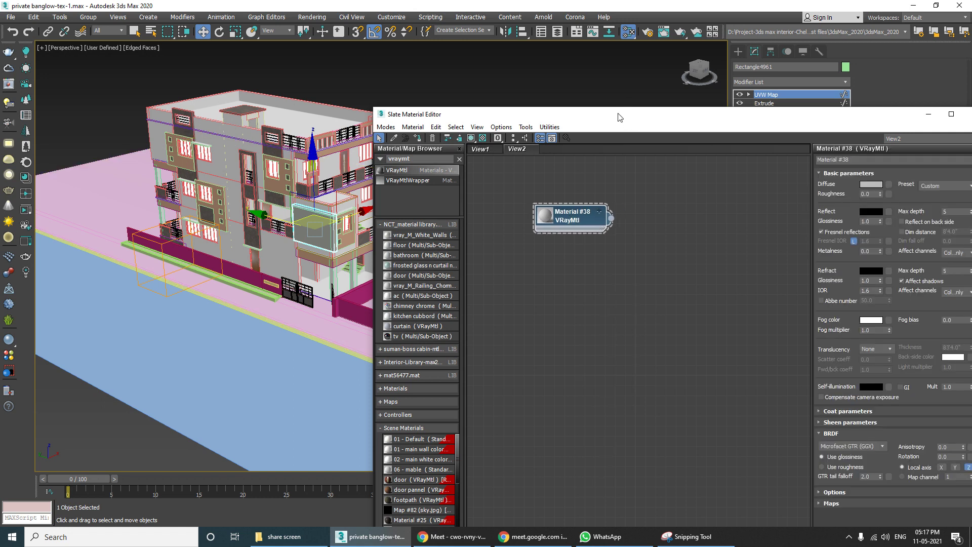
Step: Rename the VRayMtl material as base and move its node to the upper part of the view
left_click_drag(627, 122, 515, 124)
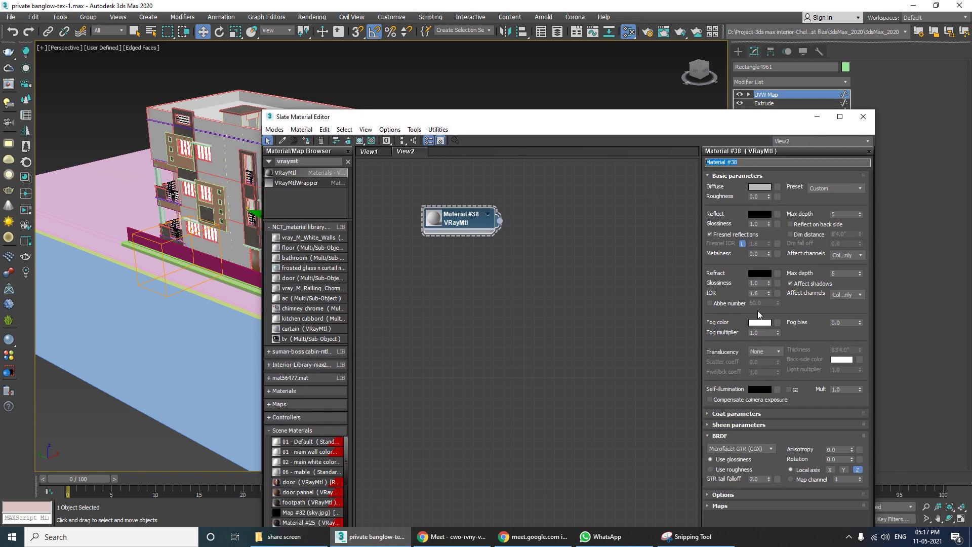
type("base")
key("Return")
left_click_drag(465, 123, 533, 107)
left_click(532, 197)
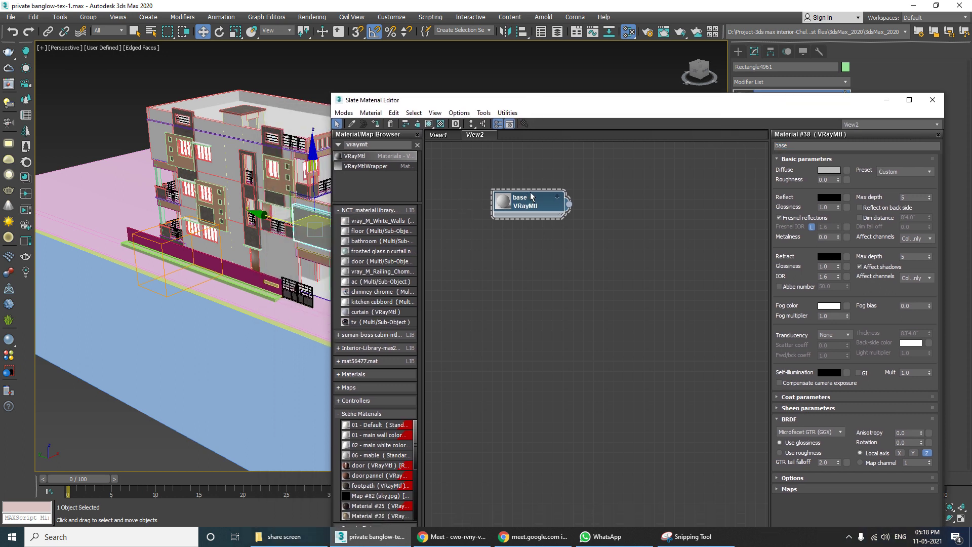
left_click_drag(532, 197, 521, 175)
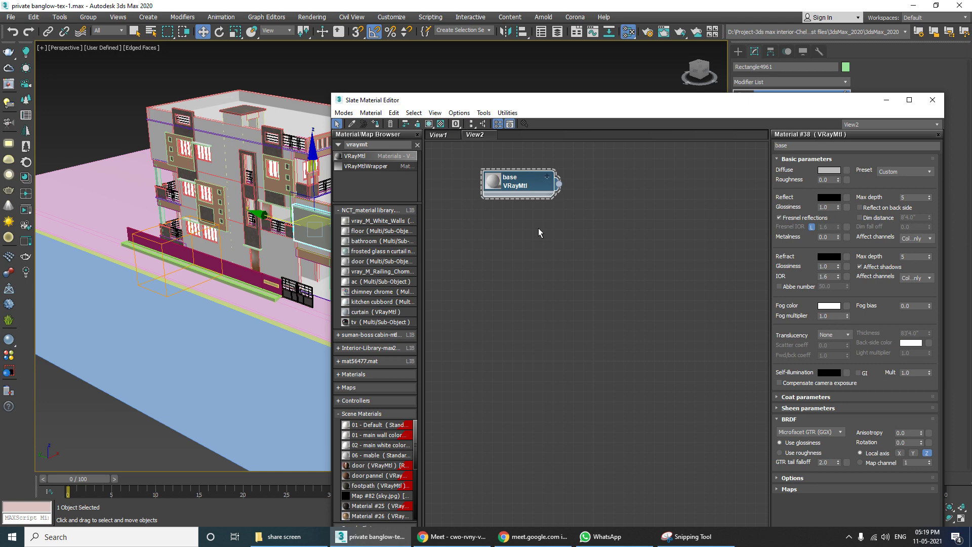
Step: Delete the base material node from View2 and clear the material browser's search text
left_click(547, 178)
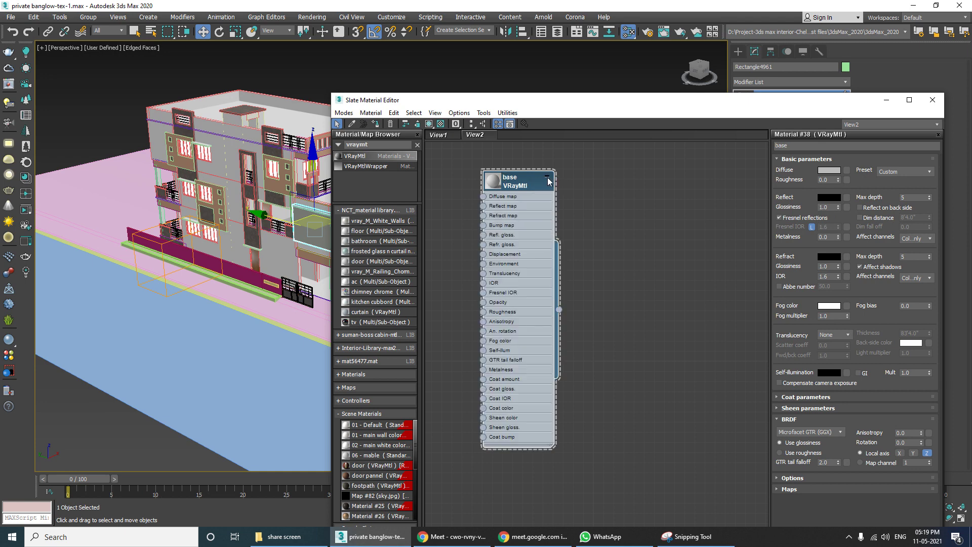
left_click(548, 178)
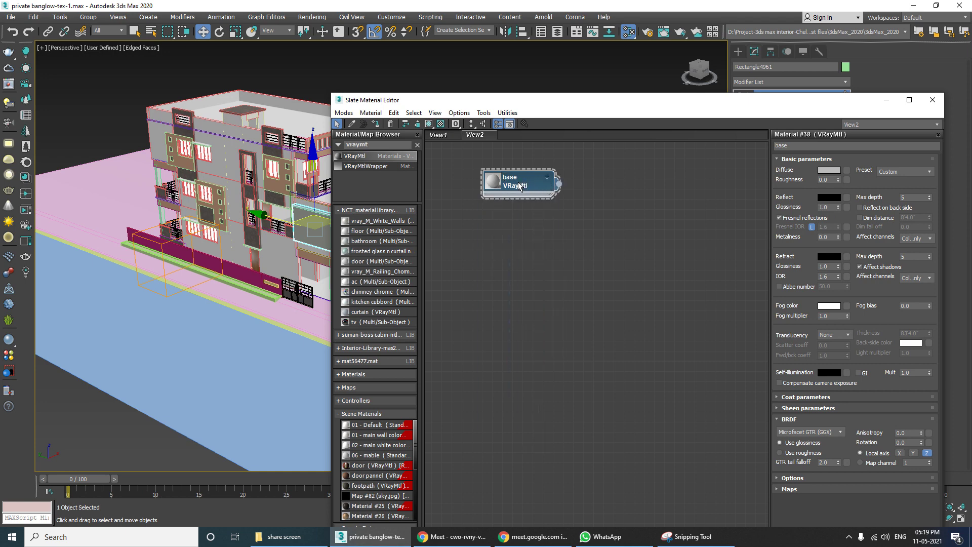
key("Delete")
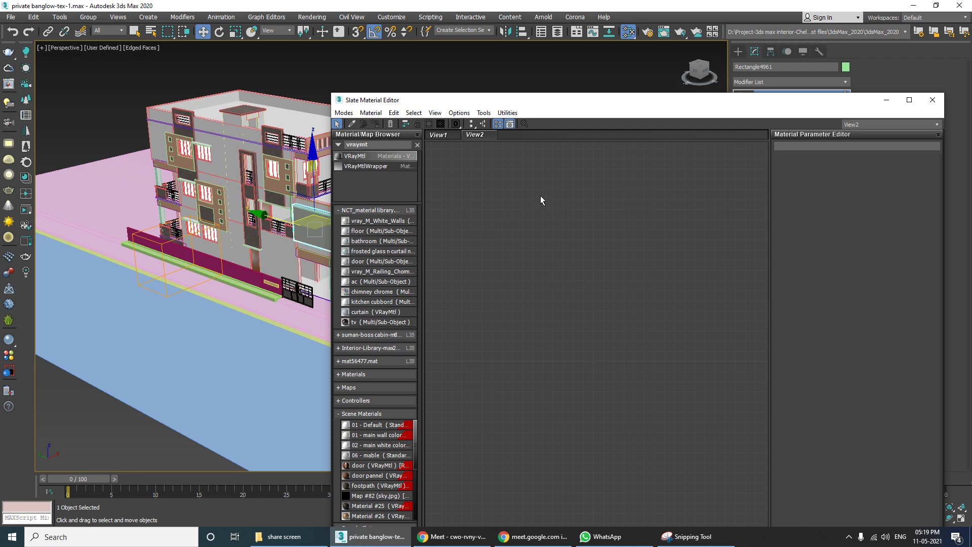
left_click(418, 145)
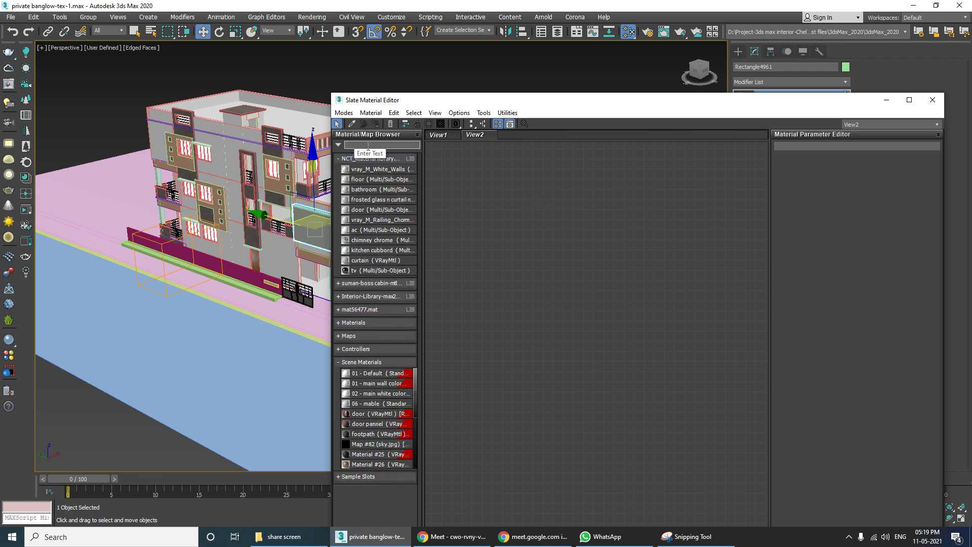
mouse_move(420, 100)
left_mouse_down()
mouse_move(348, 98)
mouse_move(405, 106)
left_mouse_up()
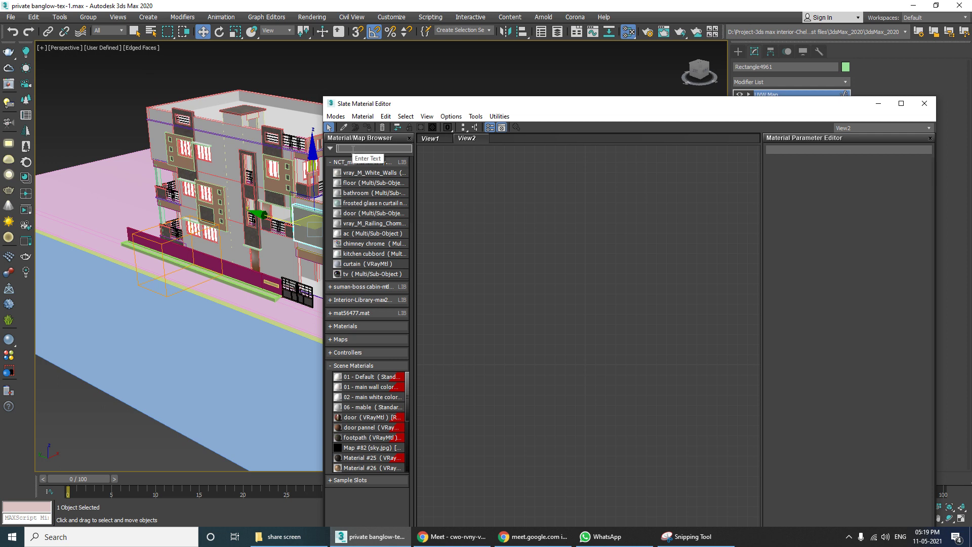
Step: Look through the materials in the browser's custom libraries, including Interior-Library, and leave all the library groups collapsed
left_click(360, 164)
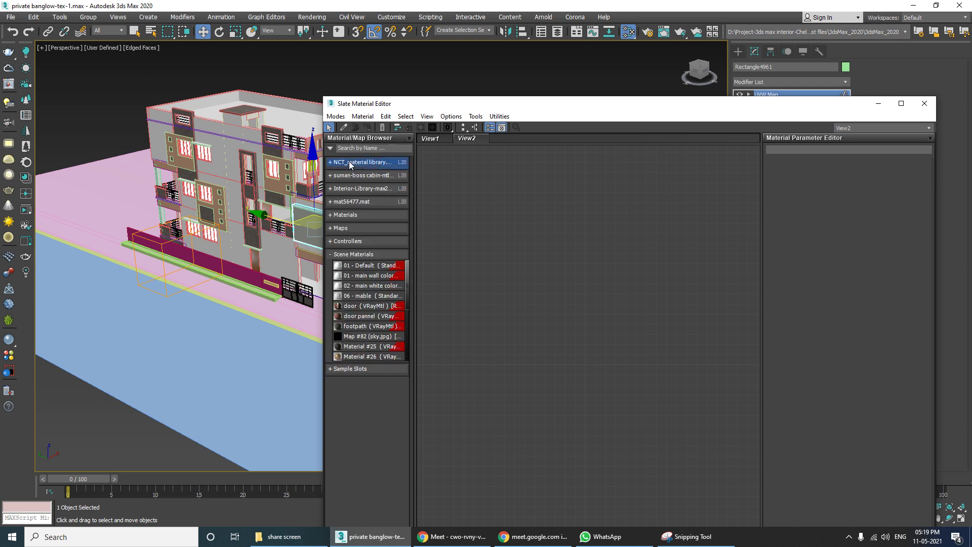
left_click(358, 189)
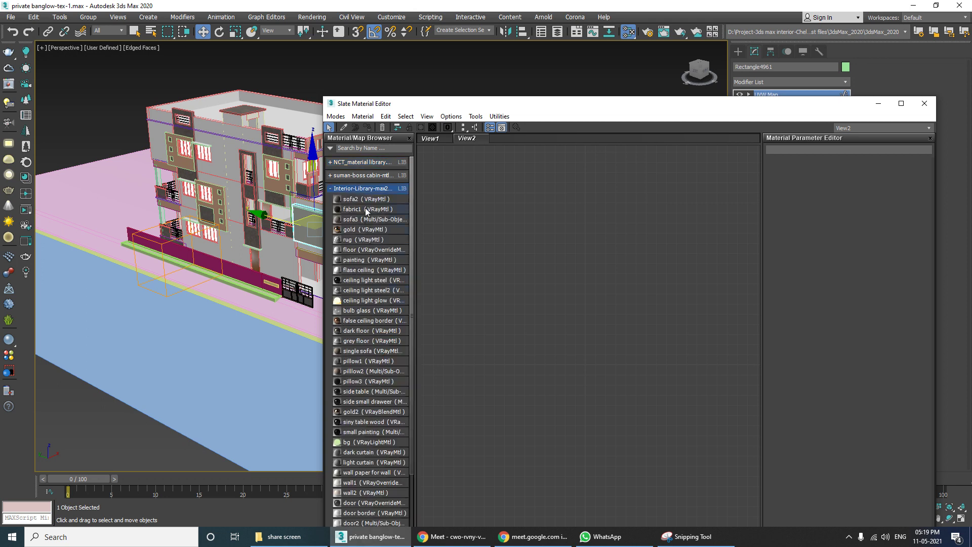
scroll(381, 305, "down", 3)
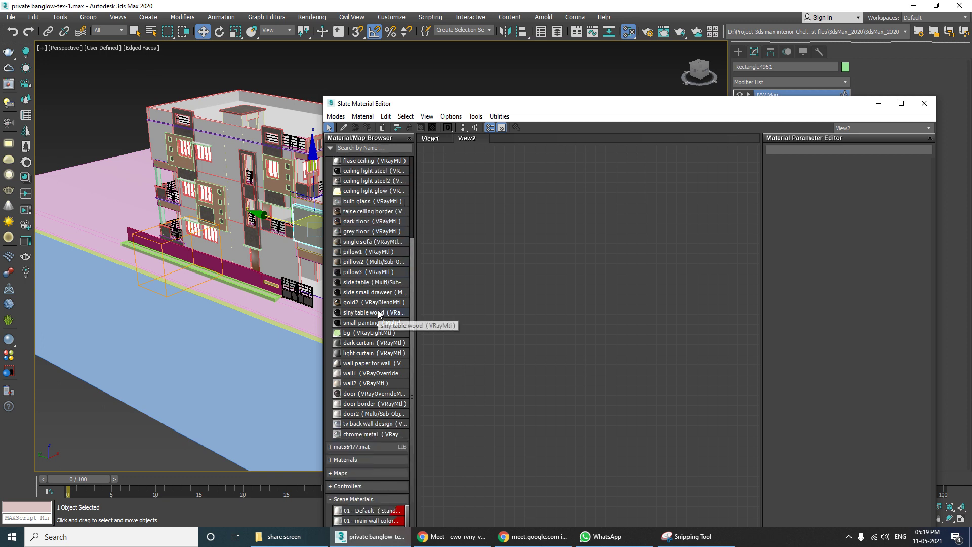
scroll(377, 312, "up", 3)
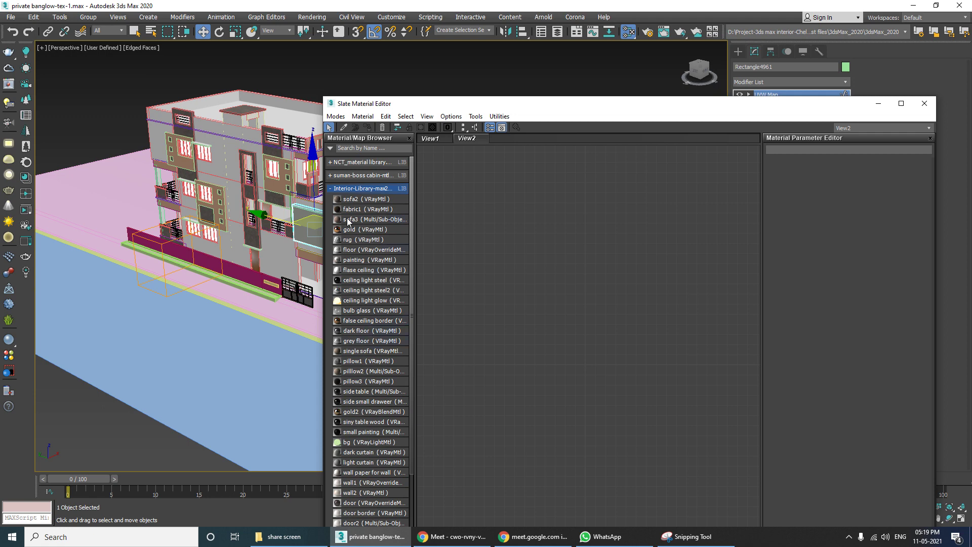
left_click(358, 188)
left_click(355, 175)
left_click(355, 162)
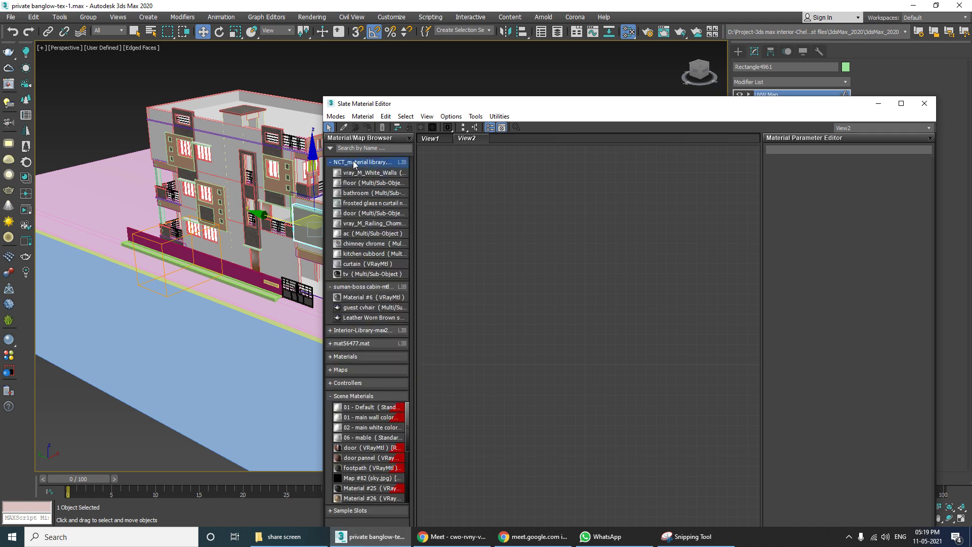
left_click(358, 163)
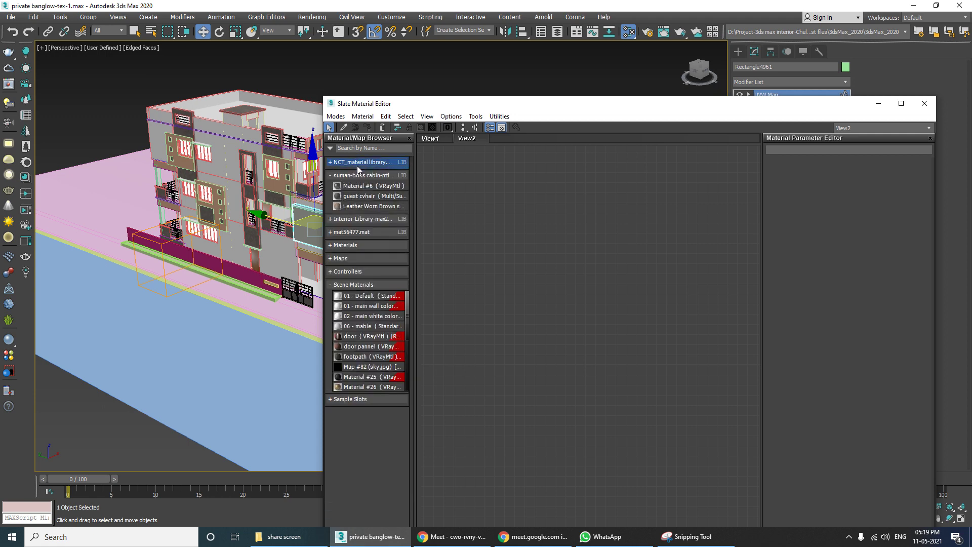
left_click(351, 175)
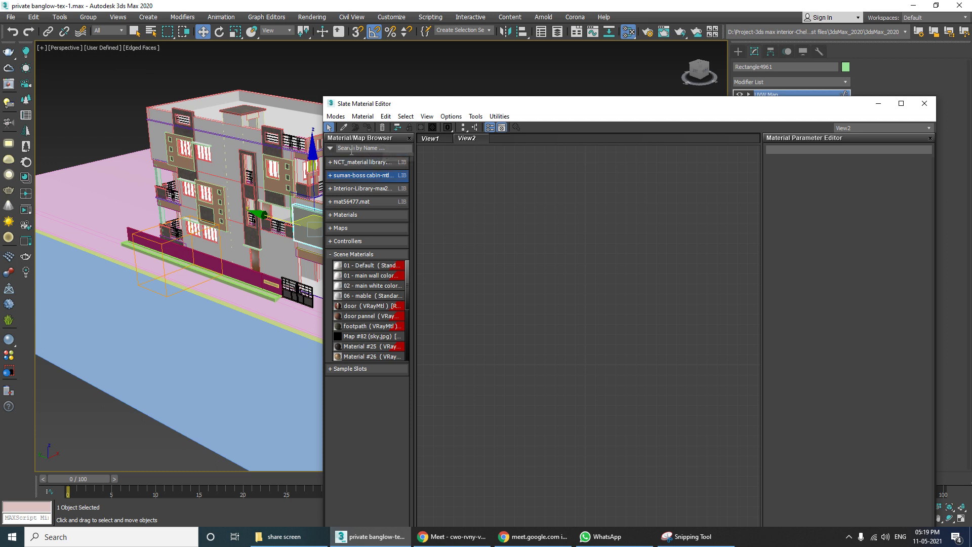
Step: Search the material browser for vraym, add a VRayMtl node to View2, collapse it and show its parameters
left_click(388, 148)
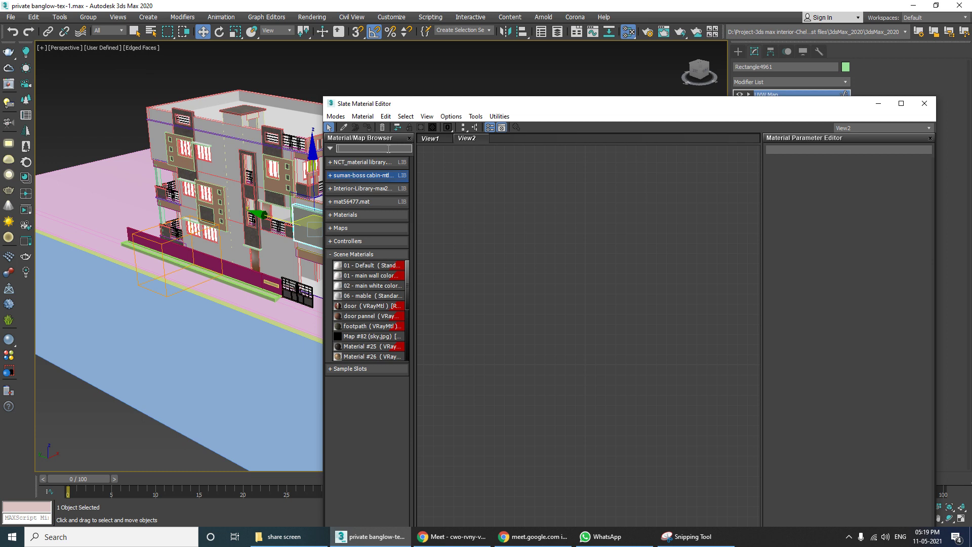
type("vra")
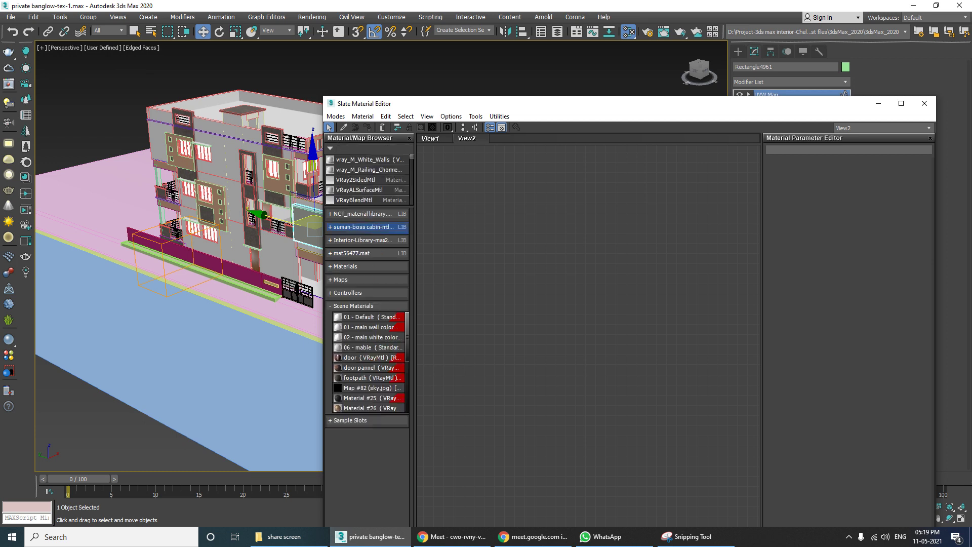
type("ym")
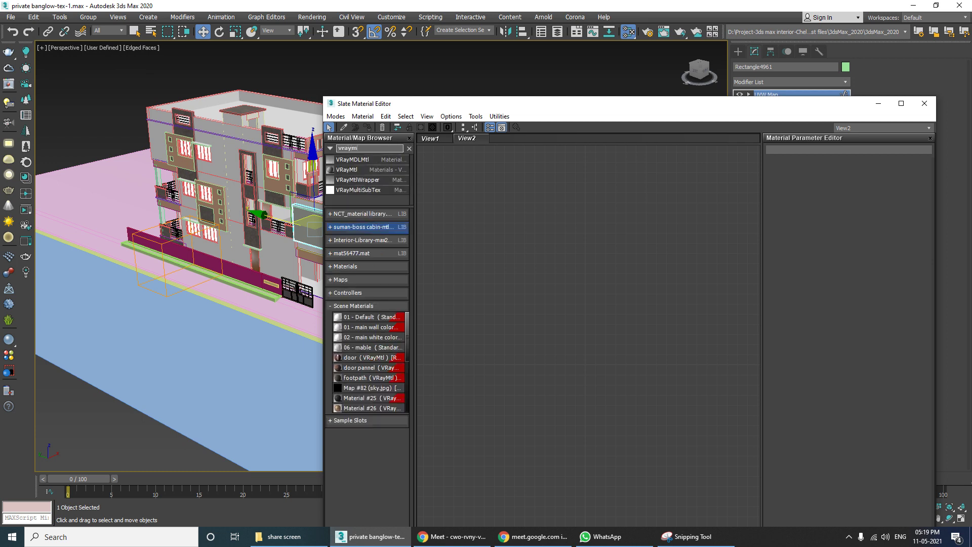
left_click(348, 174)
left_click_drag(551, 214, 551, 214)
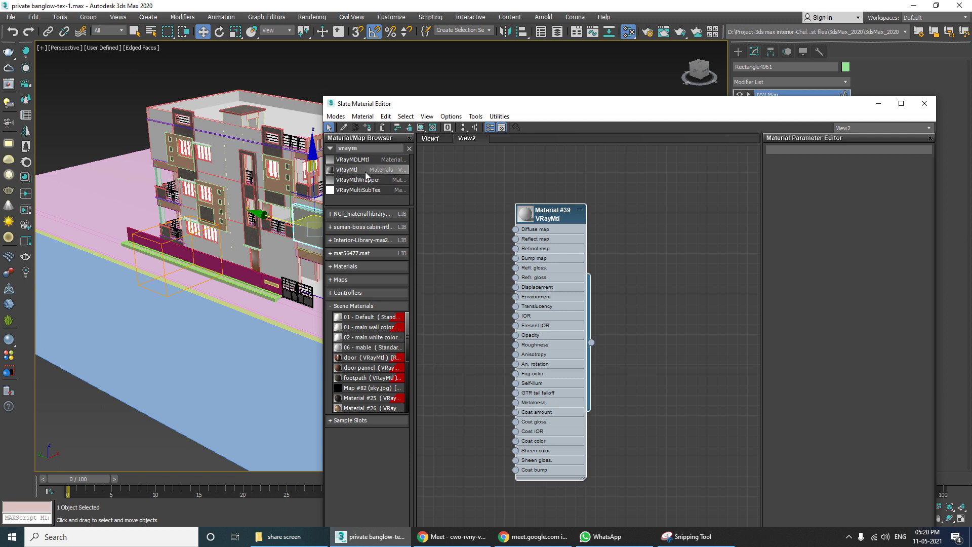
left_click(579, 209)
left_click_drag(561, 220, 539, 198)
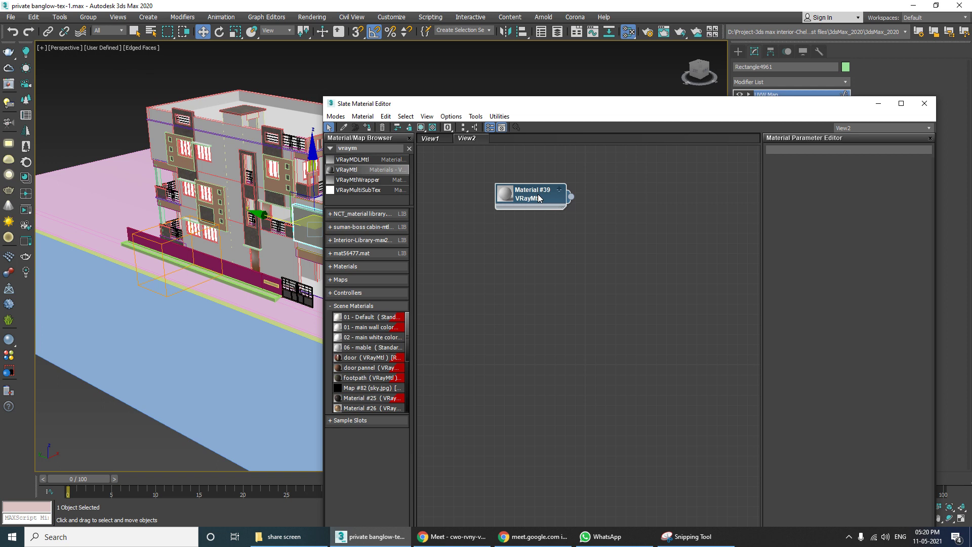
double_click(539, 198)
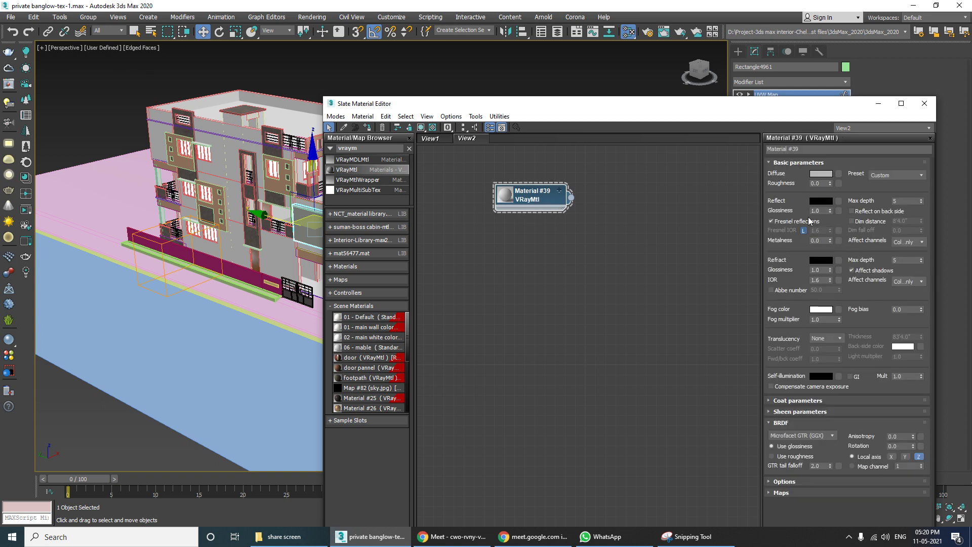
Step: Rename the new VRayMtl material as base and reposition its node in the upper part of the view
left_click(807, 148)
left_click_drag(808, 148, 729, 165)
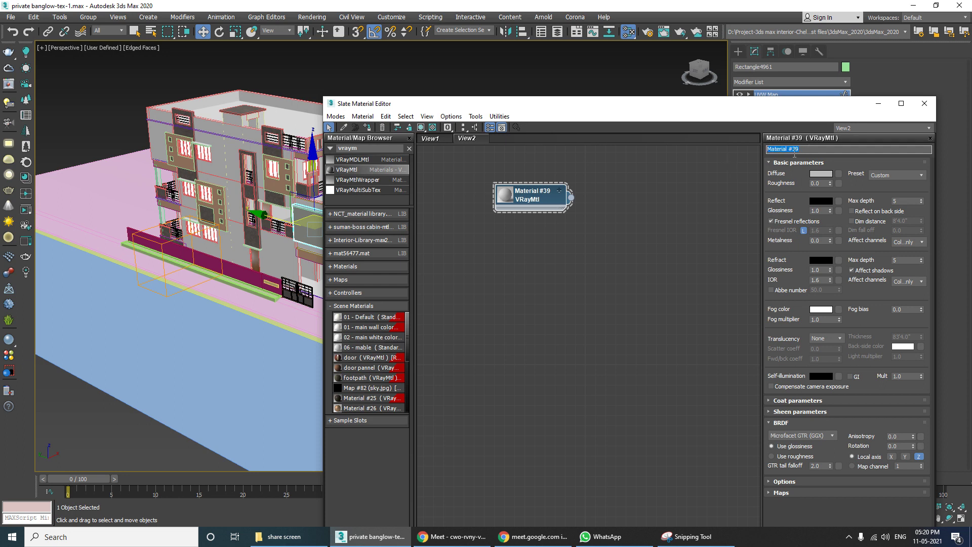
type("base")
left_click_drag(551, 196, 570, 186)
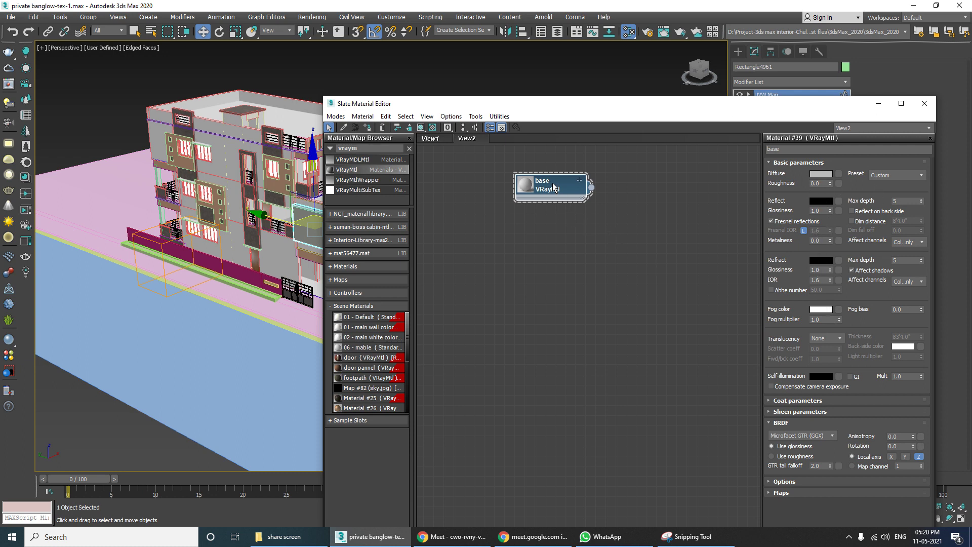
left_click_drag(554, 188, 583, 197)
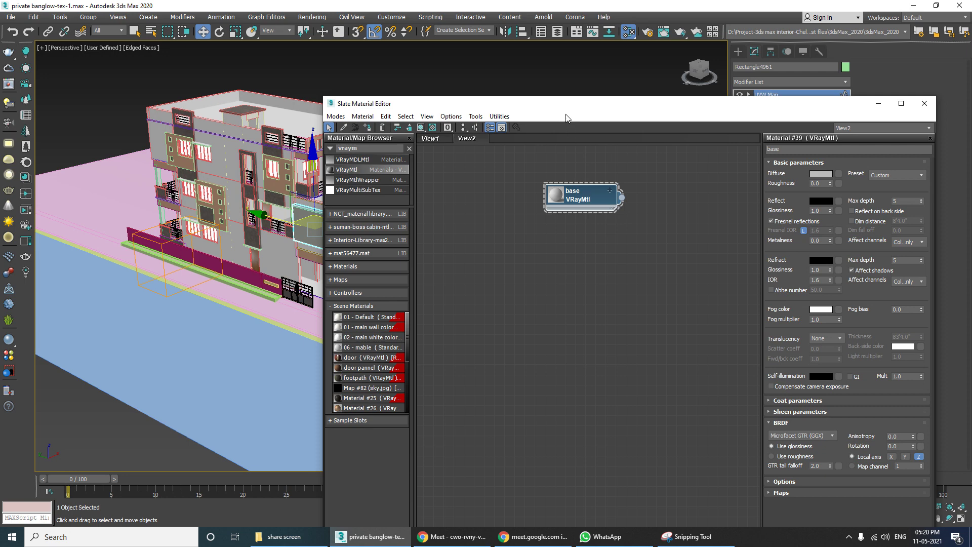
Step: Move the material editor clear of the bungalow, select all the scene objects and assign the base material to them
left_click_drag(566, 117, 719, 128)
middle_click_drag(363, 178, 376, 119, "alt")
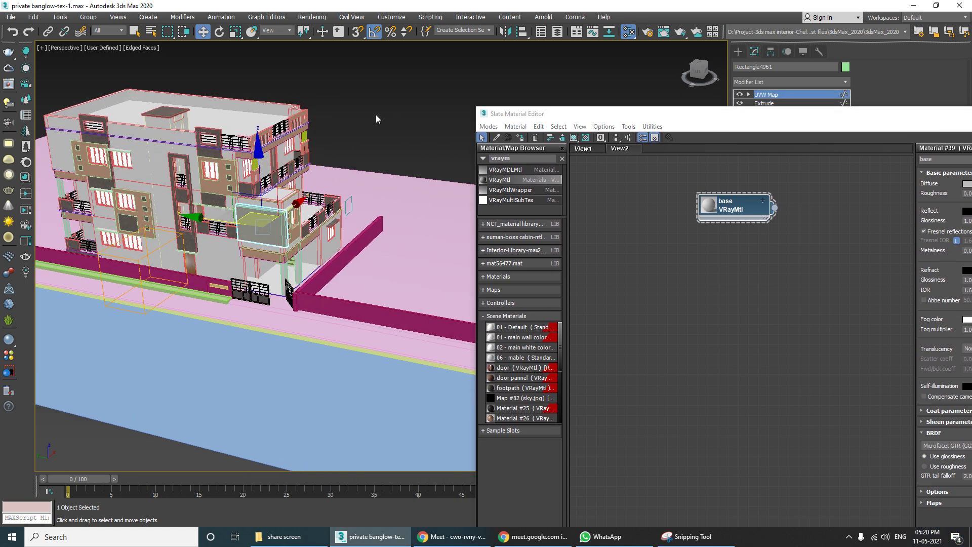
left_click(376, 119)
scroll(280, 181, "down", 8)
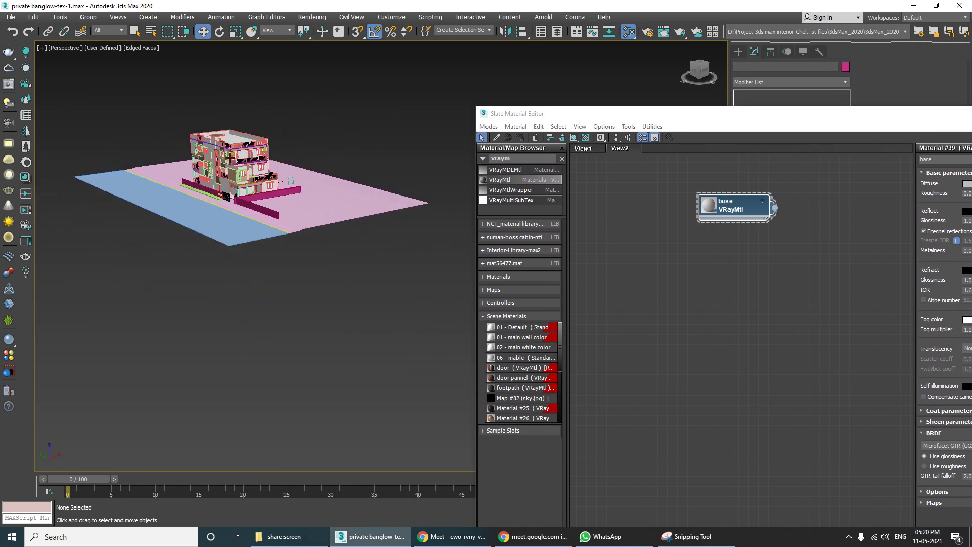
key("shift+z")
left_click_drag(84, 175, 296, 311)
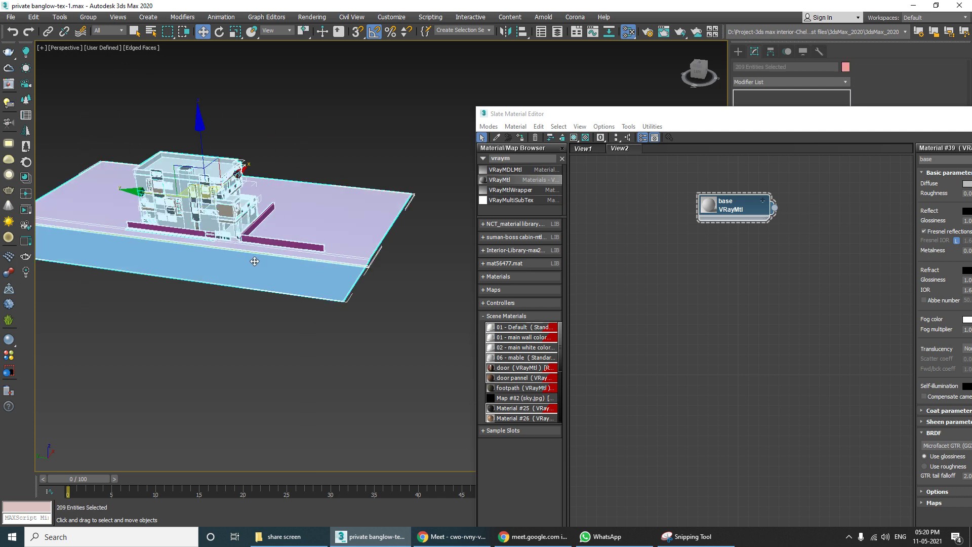
left_click(738, 208)
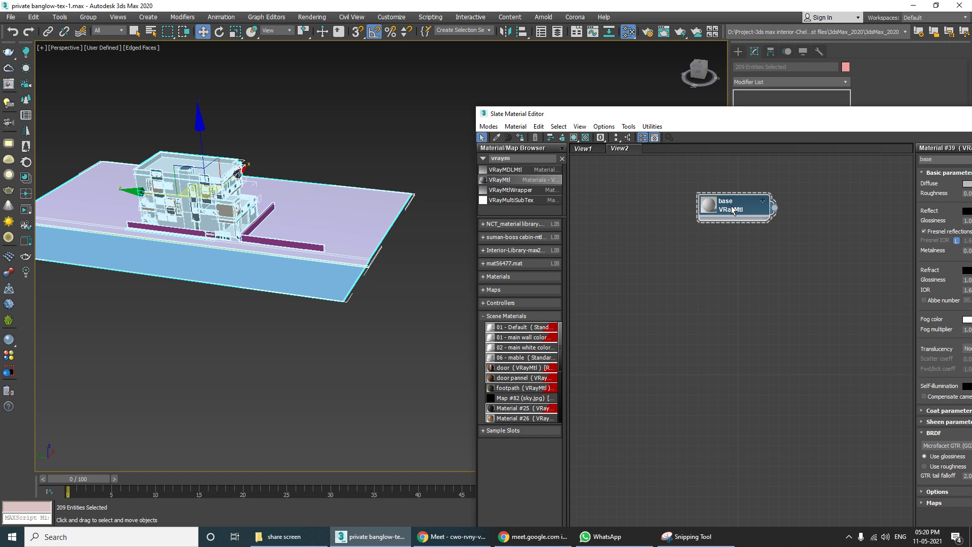
left_click(520, 137)
left_click(311, 129)
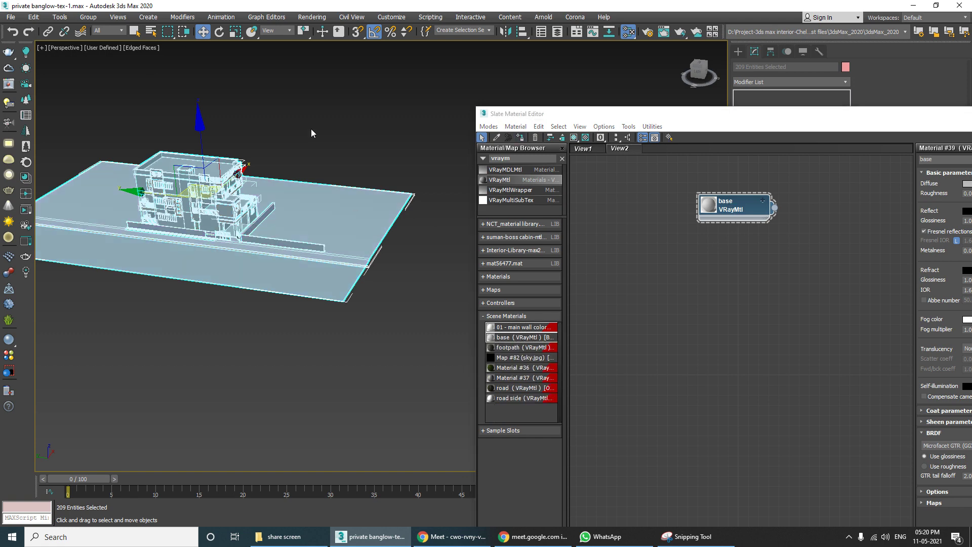
Step: Examine the bungalow's front facade and gates with the base material, both up close and as a whole
scroll(240, 189, "up", 10)
middle_click_drag(240, 188, 194, 236)
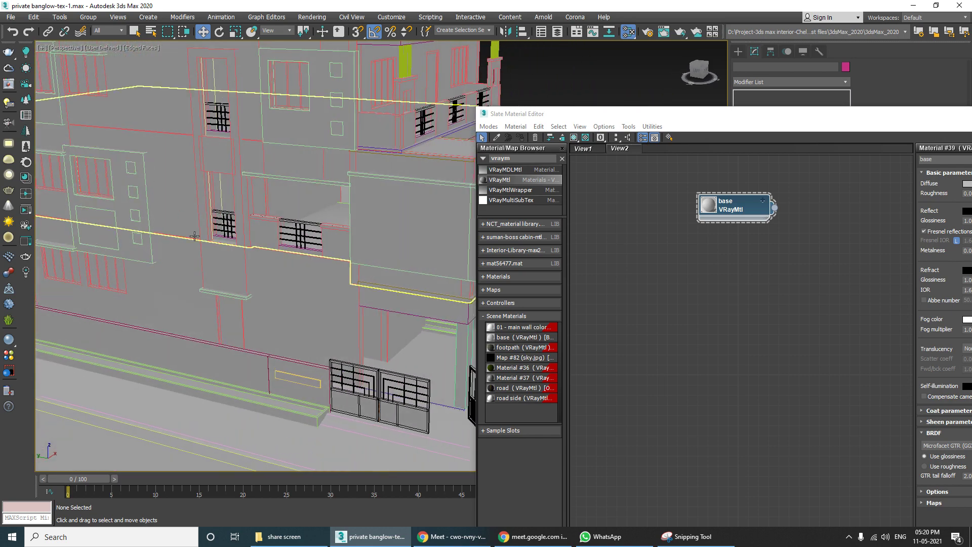
scroll(304, 242, "down", 8)
middle_click_drag(301, 258, 351, 243)
scroll(336, 264, "down", 5)
scroll(339, 265, "up", 2)
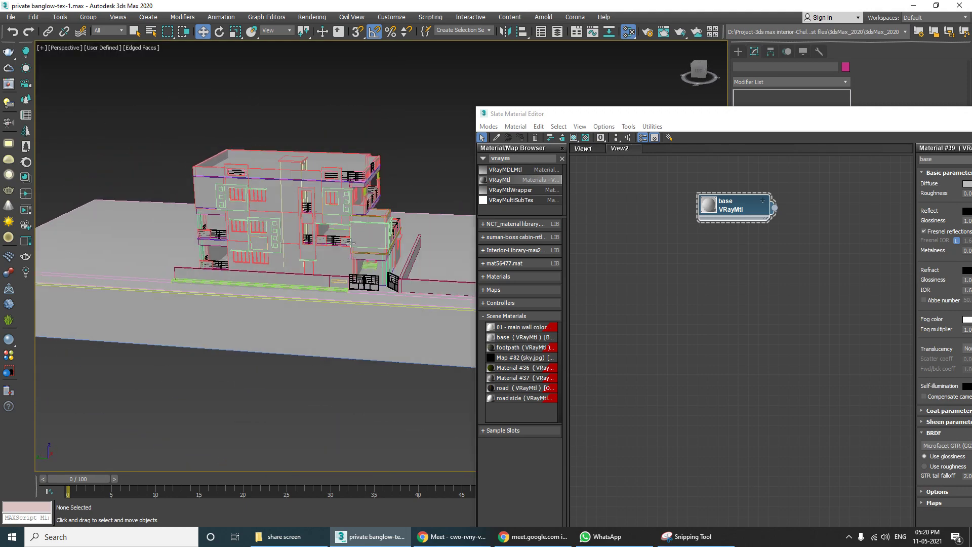
Step: Reselect the whole model including the ground and view it from the side and front beside the repositioned editor
left_click_drag(175, 100, 415, 398)
scroll(443, 334, "up", 5)
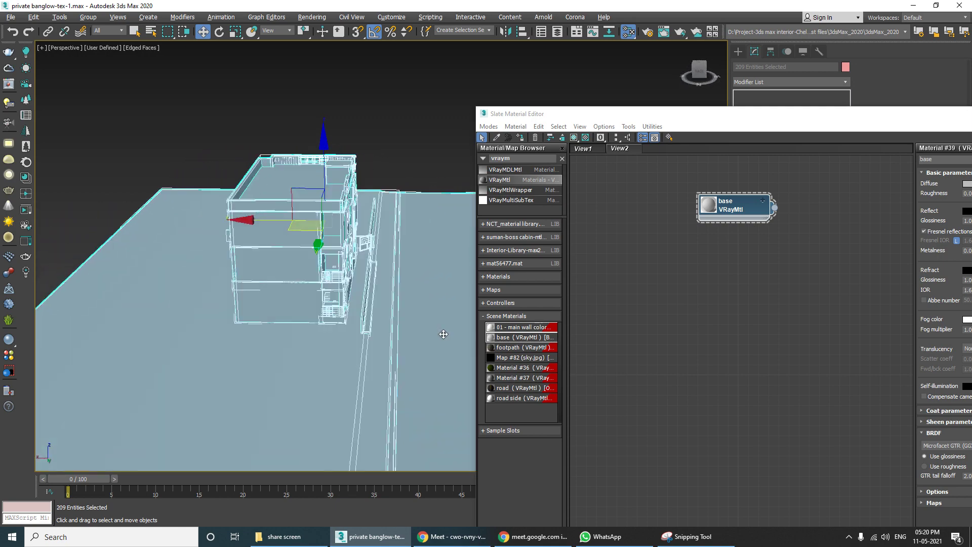
scroll(444, 334, "down", 4)
middle_click_drag(444, 334, 455, 313, "alt")
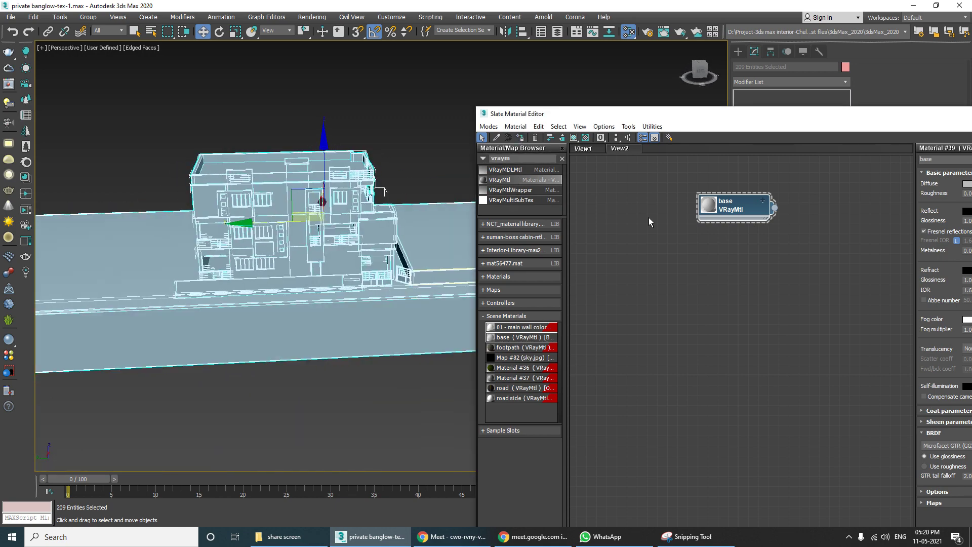
left_click_drag(583, 119, 562, 107)
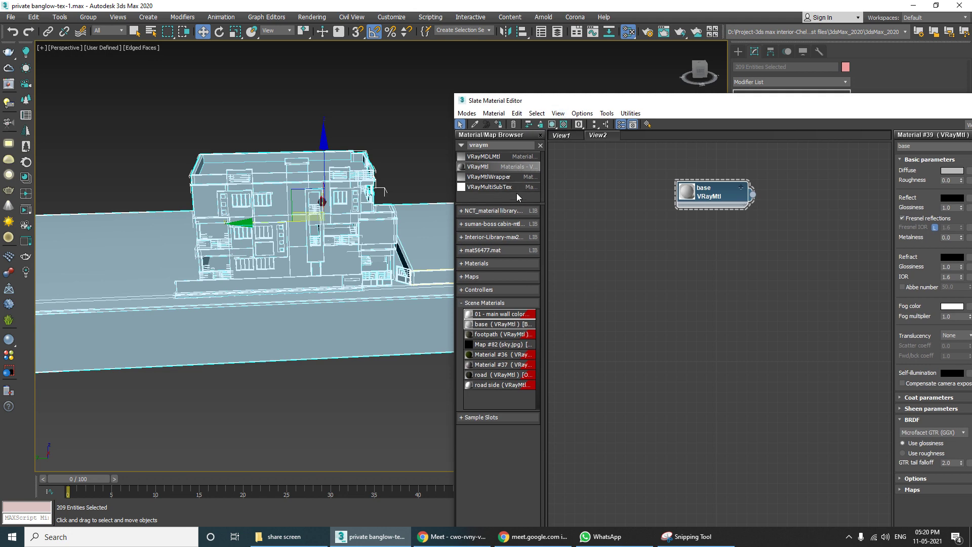
middle_click_drag(354, 203, 324, 191, "alt")
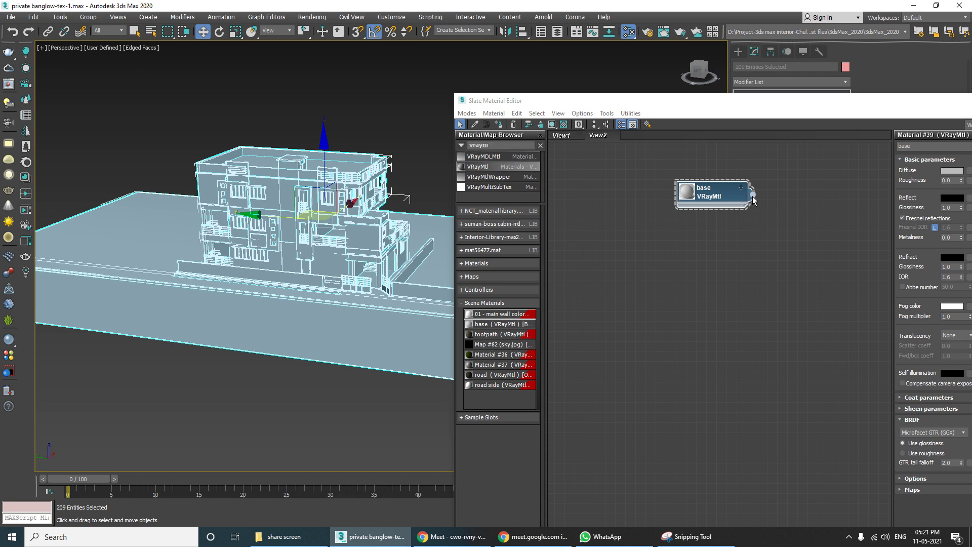
Step: Region-select the bungalow and ground objects, assign the base material to the selection, and clear the selection
left_click_drag(752, 195, 788, 204)
key("Escape")
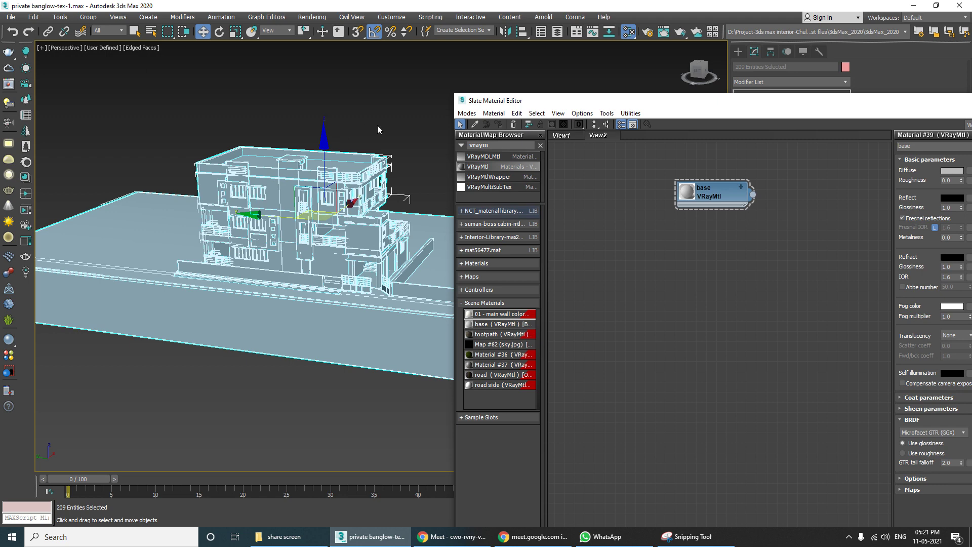
left_click(241, 129)
left_click_drag(296, 253, 354, 402)
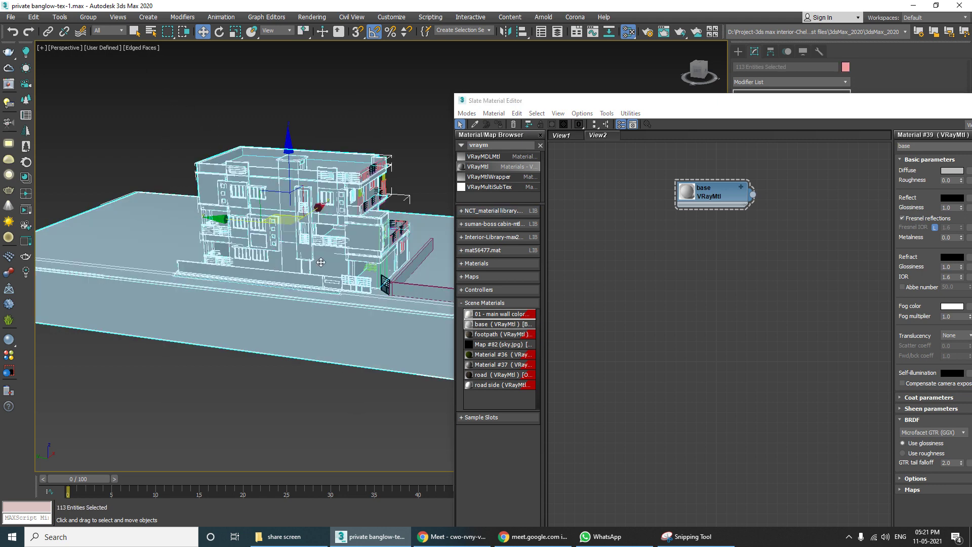
left_click_drag(755, 198, 269, 196)
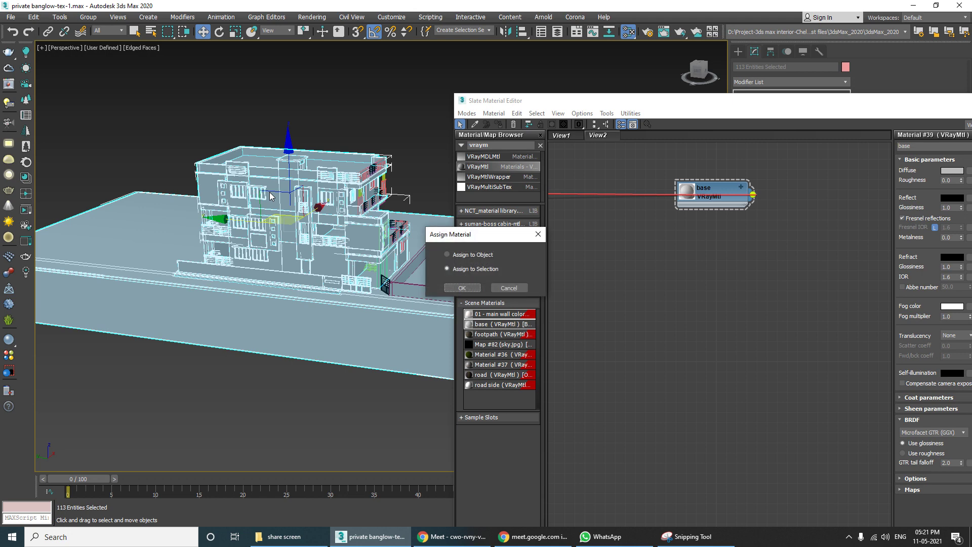
left_click(462, 288)
left_click(328, 392)
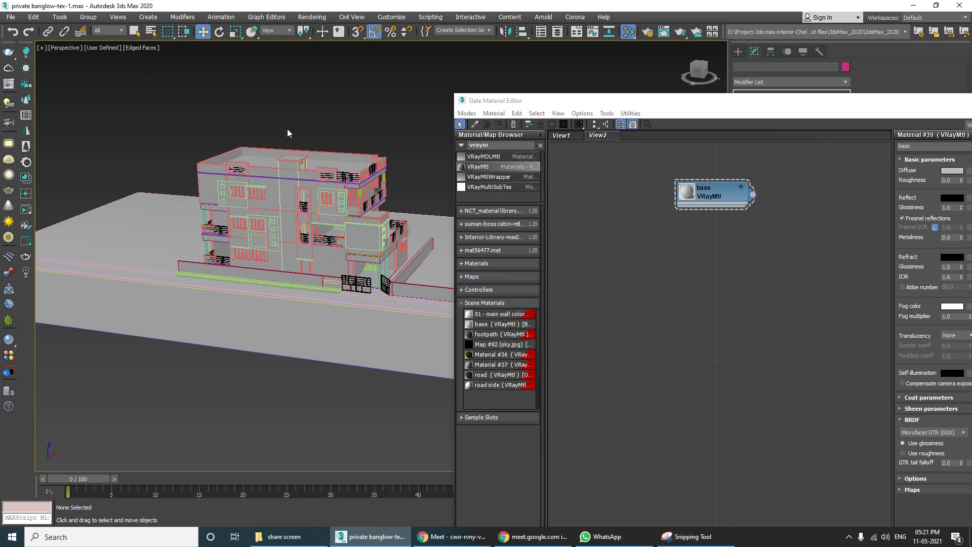
Step: Region-select the bungalow and ground again and reposition the base material's node in the enlarged material view
left_click_drag(202, 108, 384, 409)
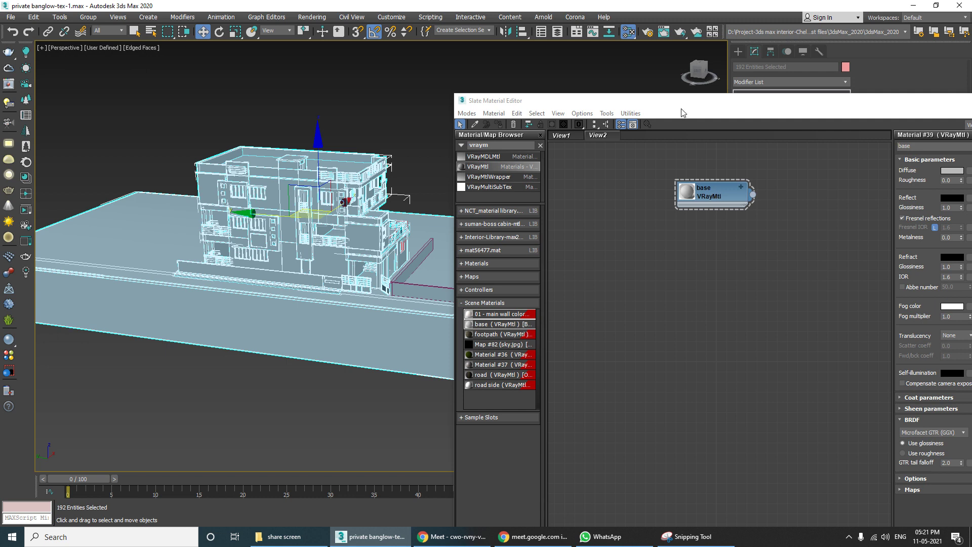
left_click_drag(679, 104, 645, 99)
scroll(682, 178, "up", 4)
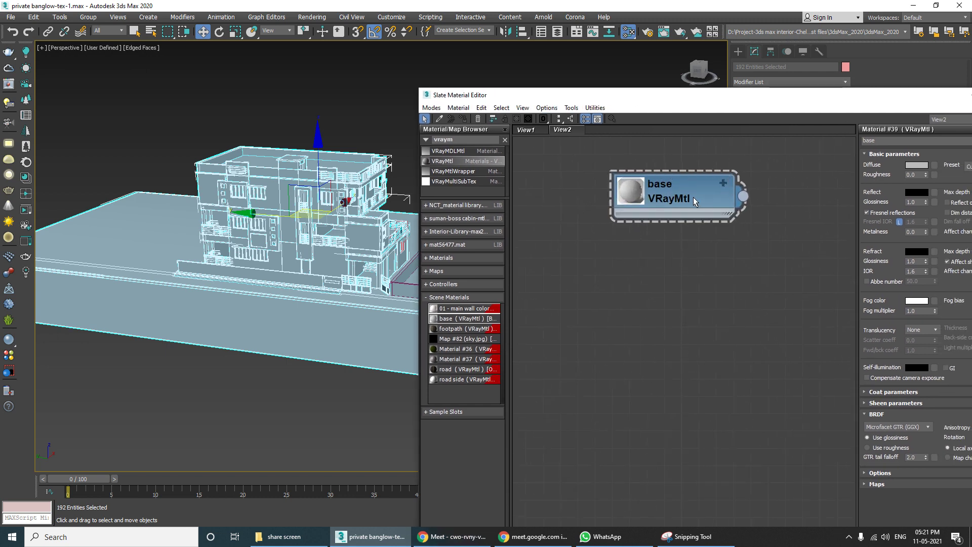
left_click_drag(686, 195, 651, 213)
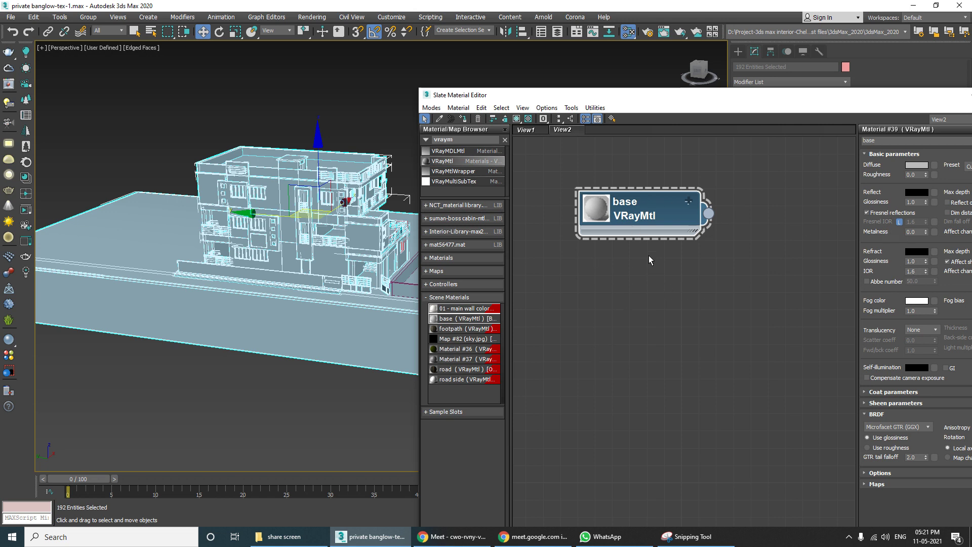
left_click(637, 285)
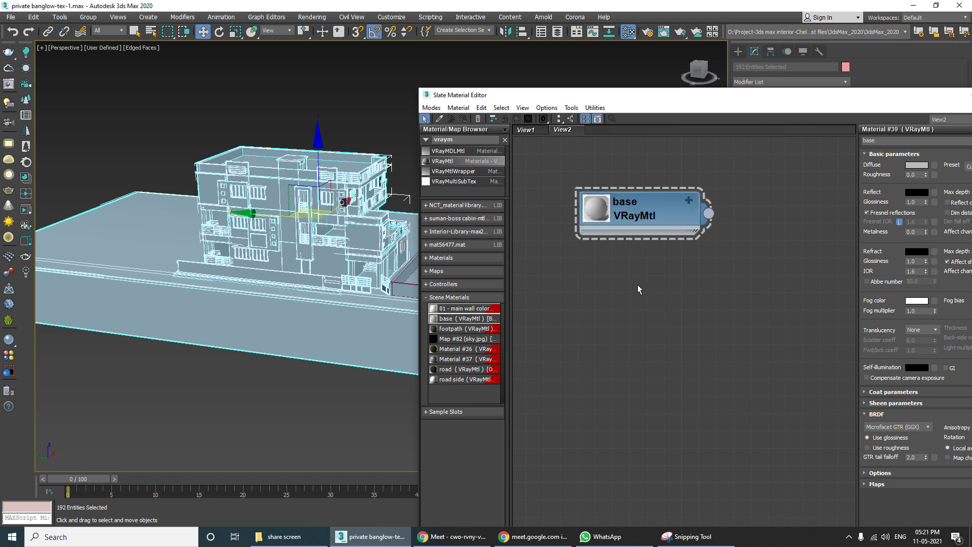
Step: Place the base node near the upper part of the material view, move the editor off the bungalow, and deselect everything
left_click_drag(703, 95, 627, 84)
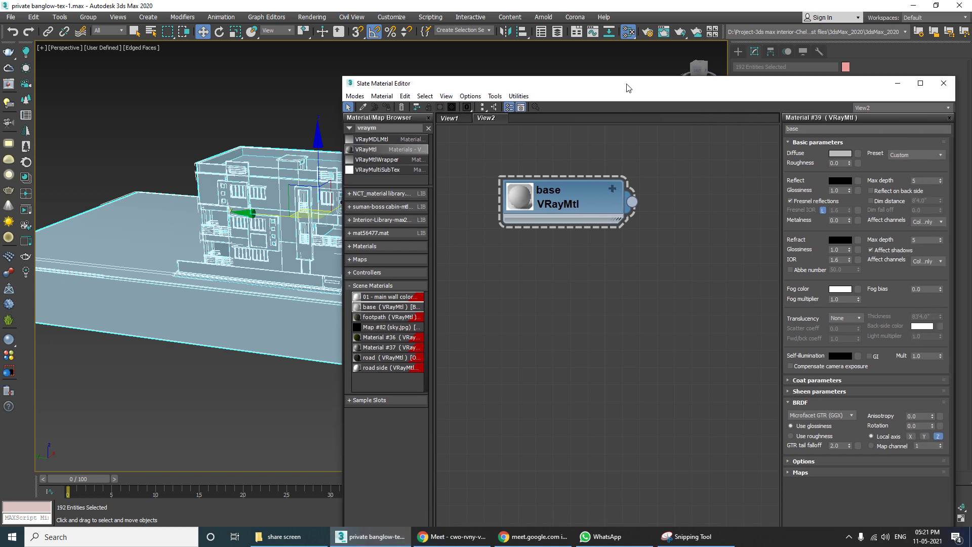
left_click_drag(578, 206, 619, 173)
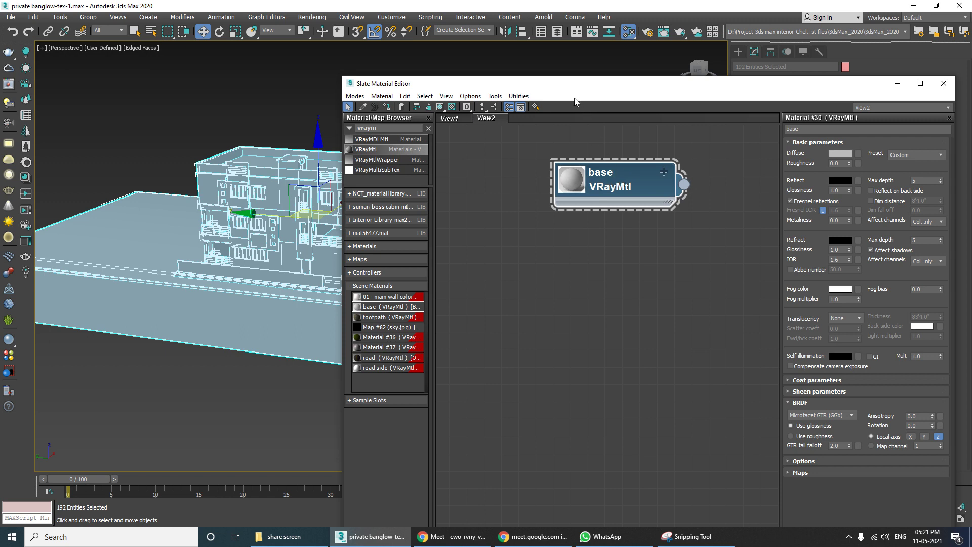
left_click_drag(574, 98, 661, 98)
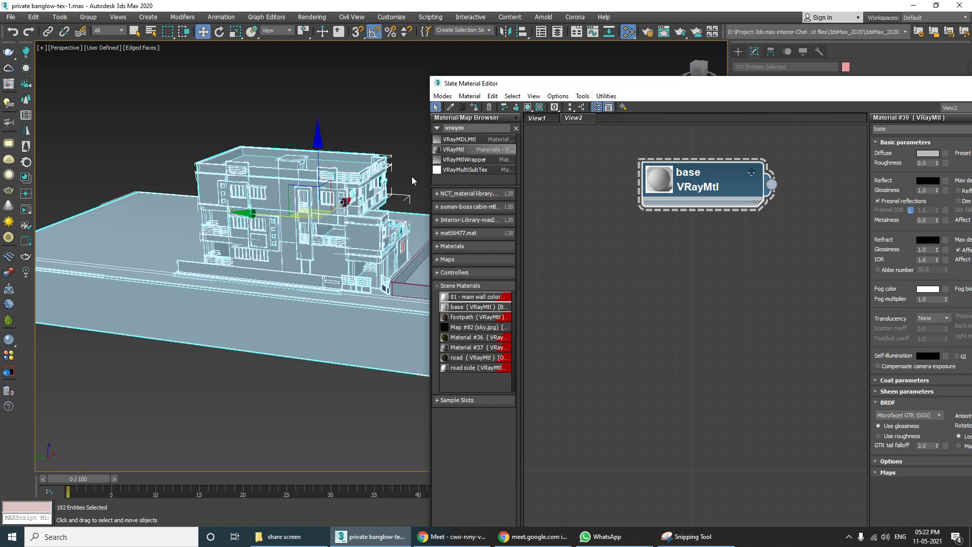
key("ctrl+d")
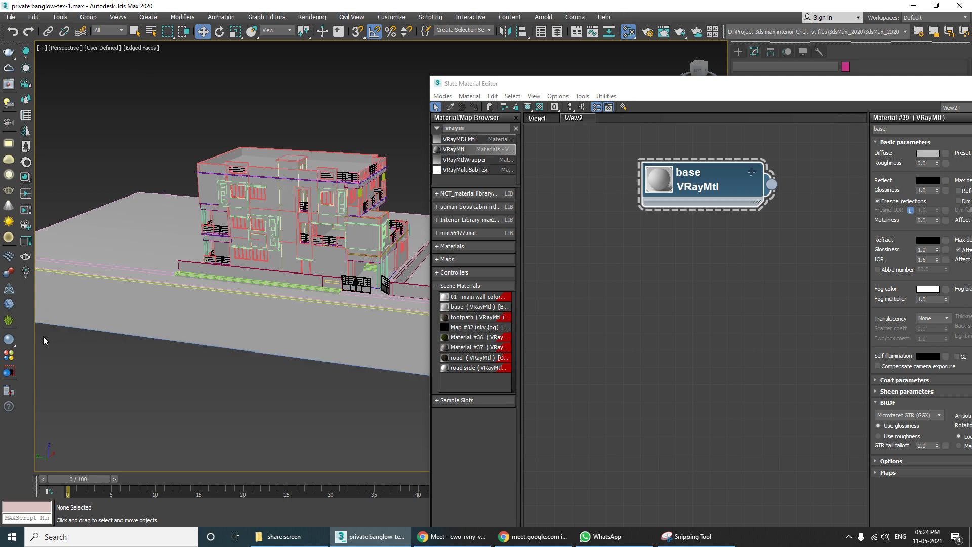
Step: Move the material editor clear of the bungalow and examine its front and side facades up close
key("alt+Tab")
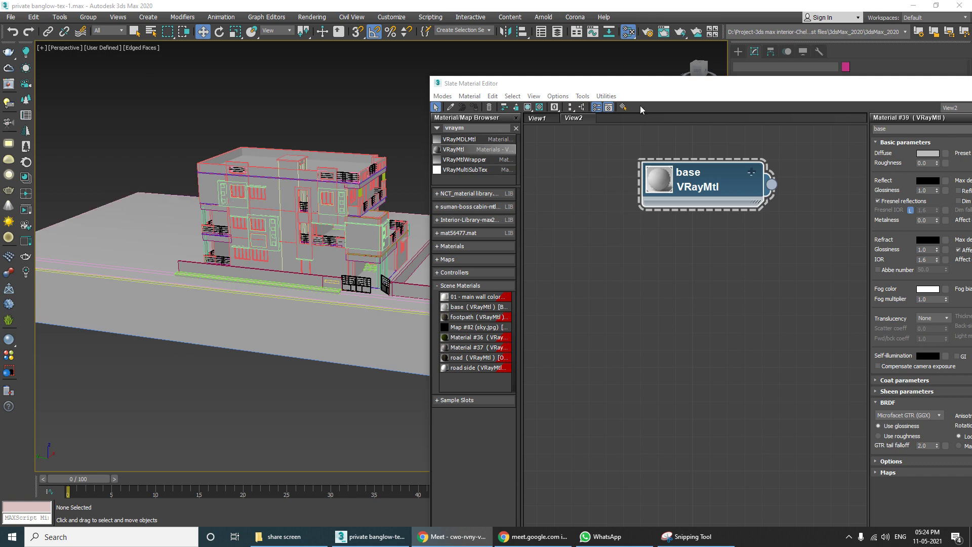
left_click_drag(632, 91, 516, 106)
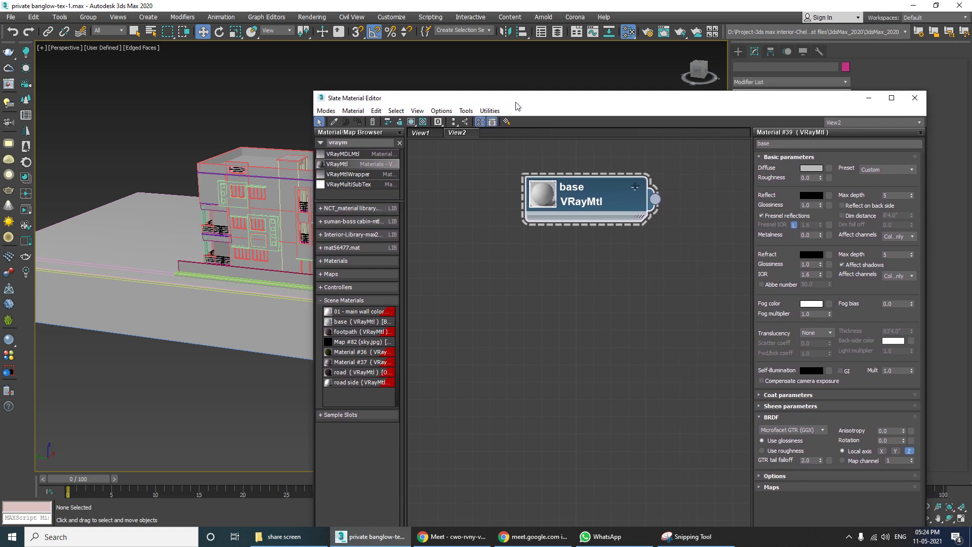
left_click_drag(516, 106, 709, 135)
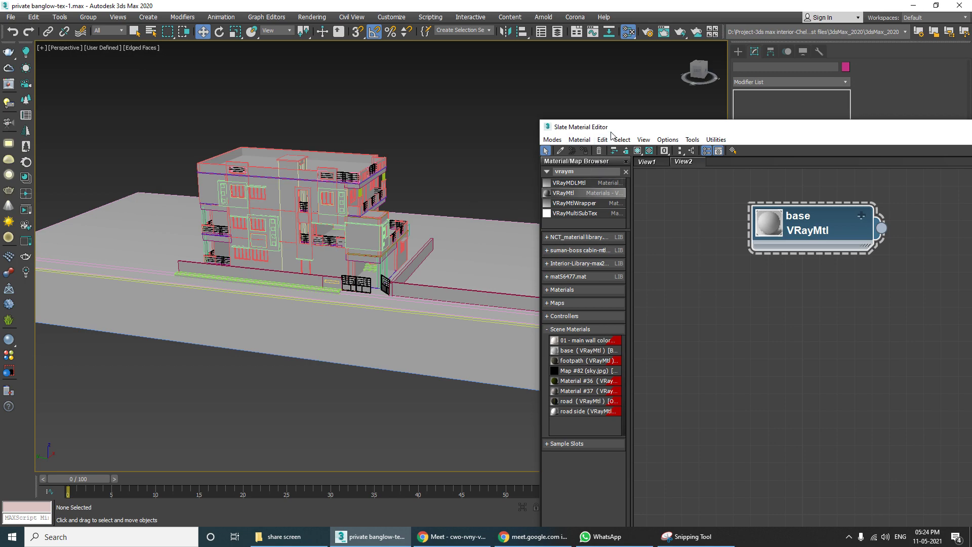
scroll(315, 250, "up", 10)
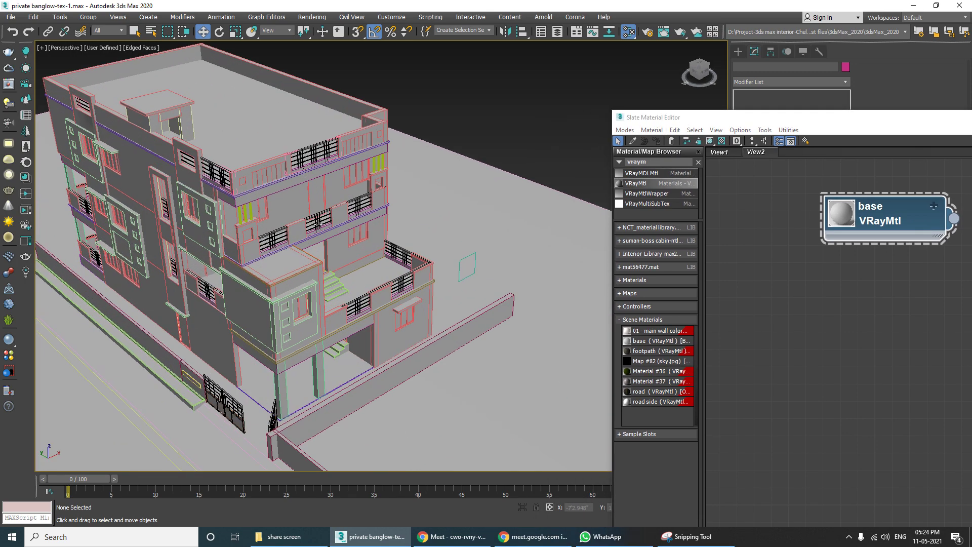
scroll(314, 249, "up", 1)
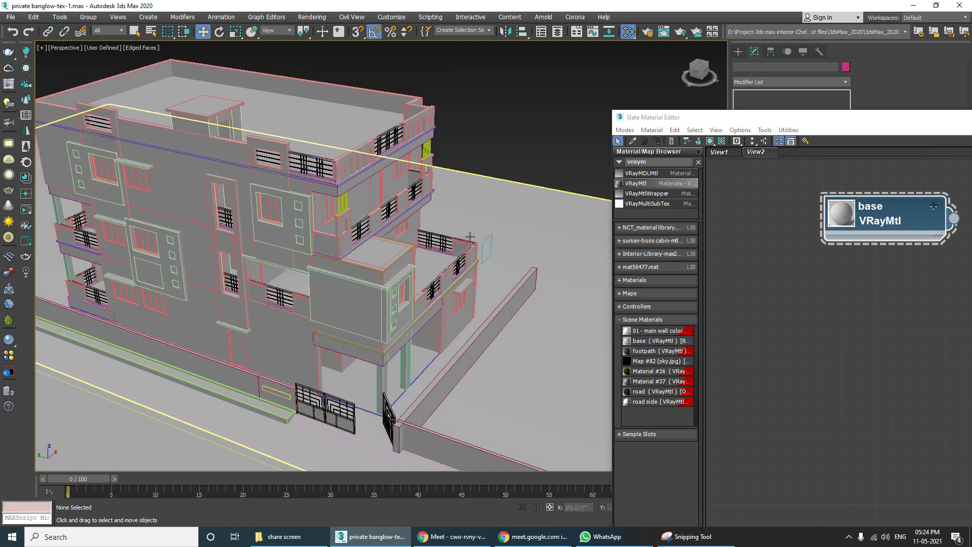
middle_click_drag(470, 234, 361, 249, "alt")
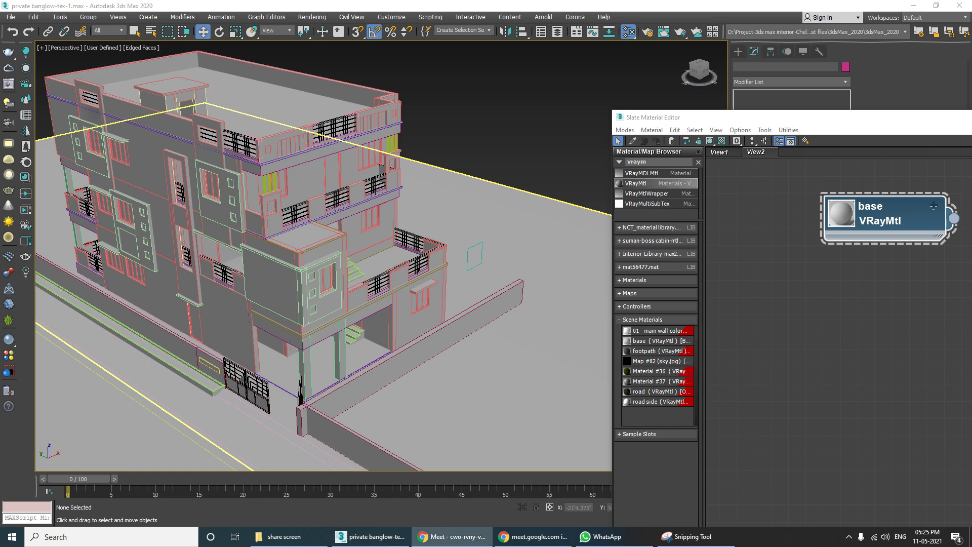
Step: Switch to the Google Meet call to check the student's shared 3ds Max screen and return to the bungalow scene
left_click(452, 536)
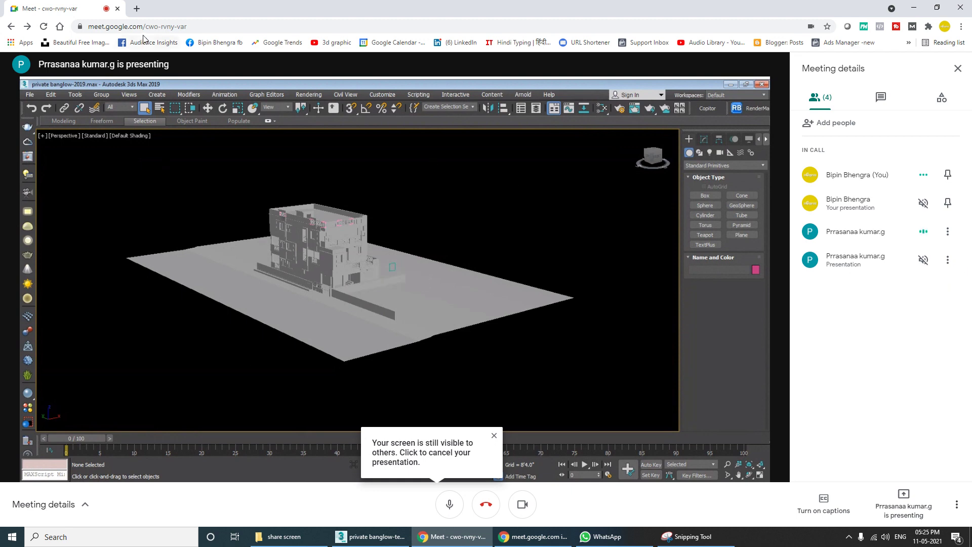
left_click_drag(192, 9, 0, 299)
left_click(40, 298)
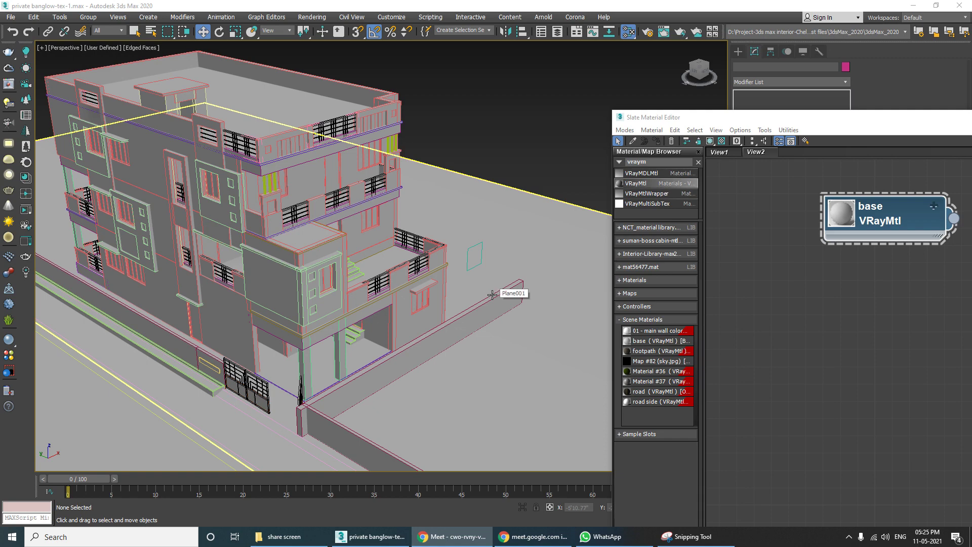
scroll(373, 292, "up", 5)
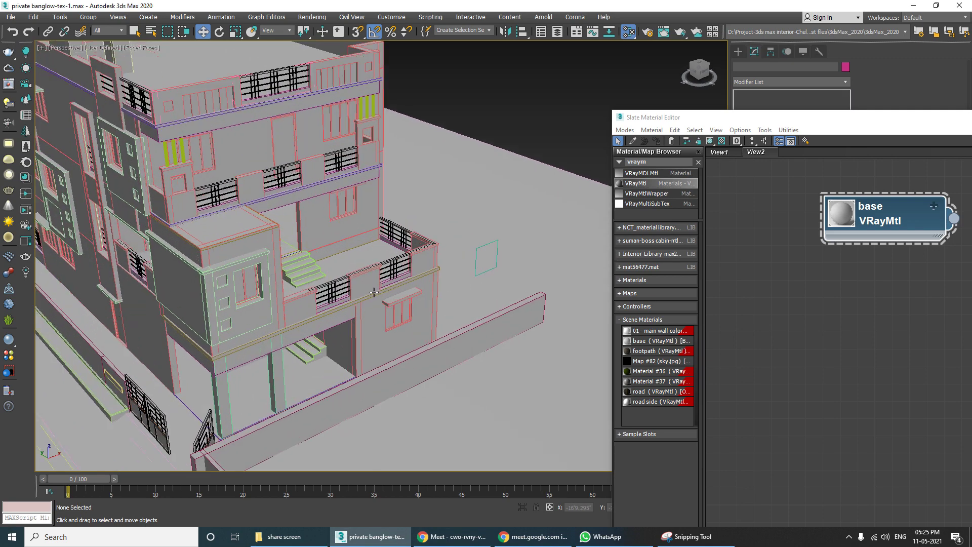
scroll(236, 311, "up", 2)
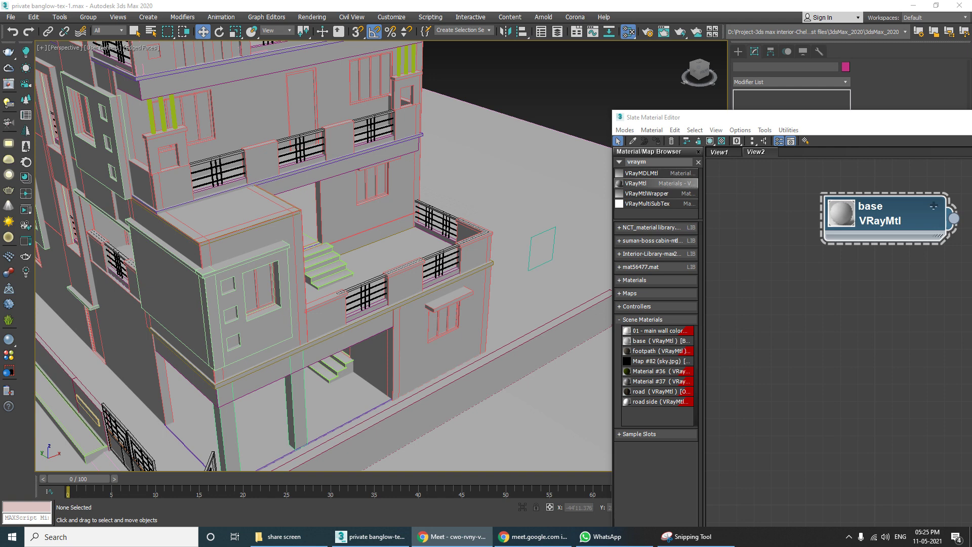
key("alt+Tab")
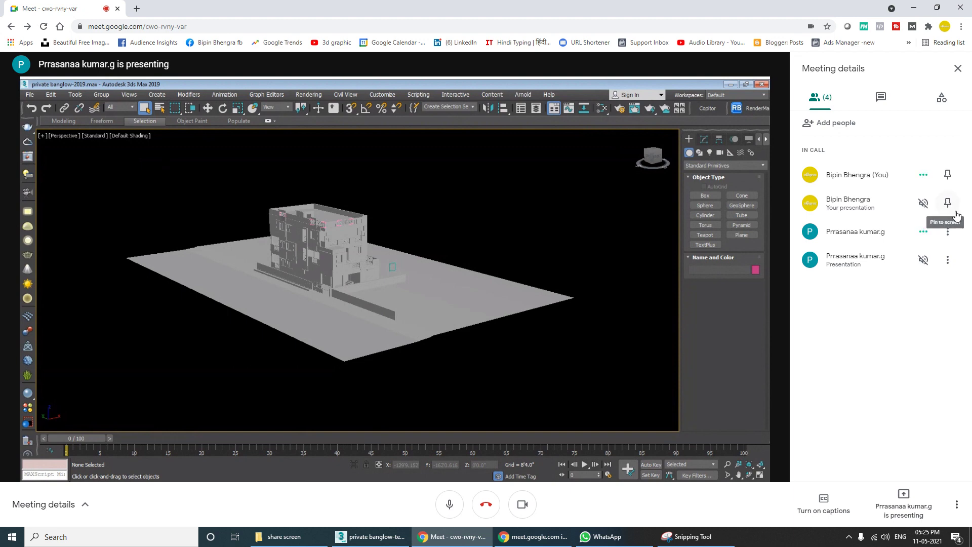
left_click_drag(208, 11, 31, 544)
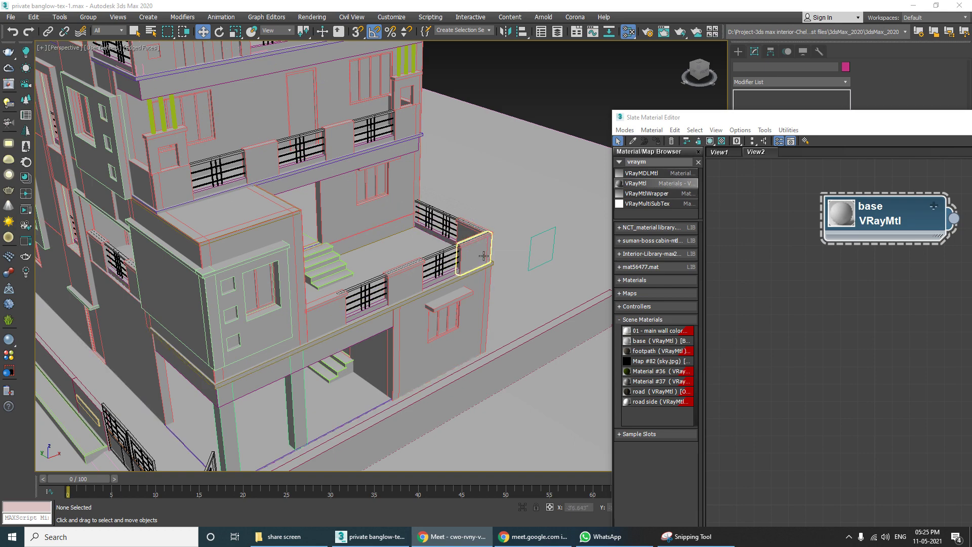
Step: Reposition the material editor beside the viewport and frame the whole bungalow with its gates and boundary wall
middle_click_drag(473, 258, 333, 280, "alt")
left_click_drag(680, 117, 776, 121)
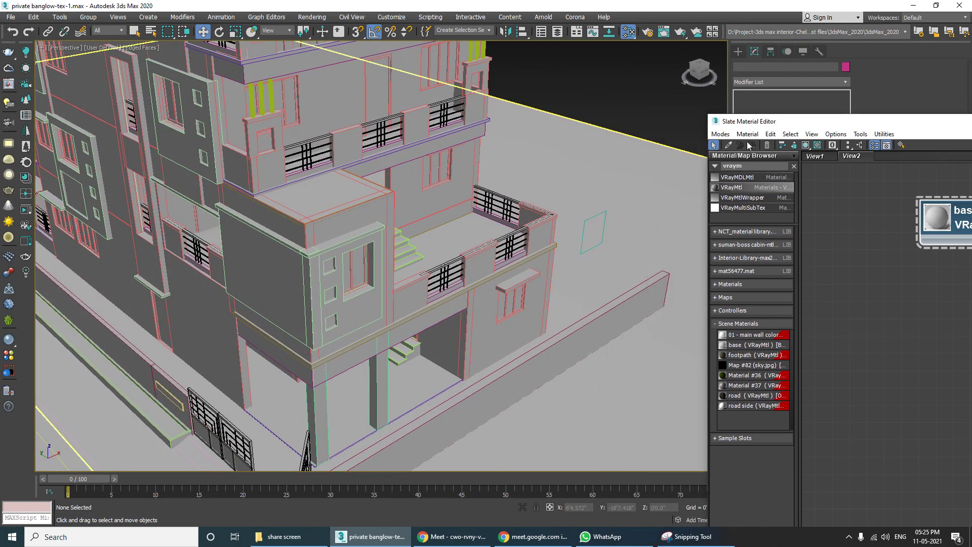
middle_click_drag(368, 272, 407, 276)
scroll(385, 281, "down", 6)
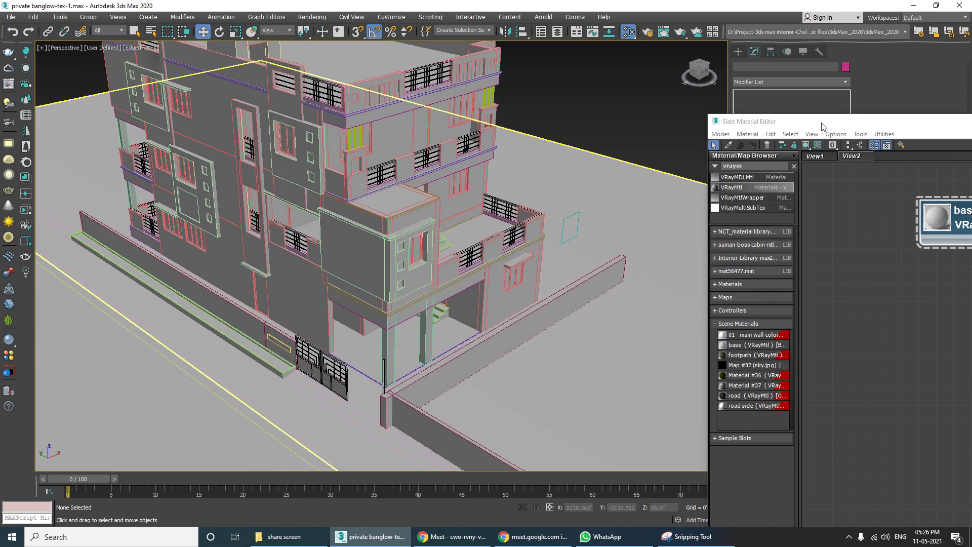
left_click_drag(759, 121, 711, 116)
middle_click_drag(472, 191, 354, 251, "alt")
scroll(355, 251, "up", 1)
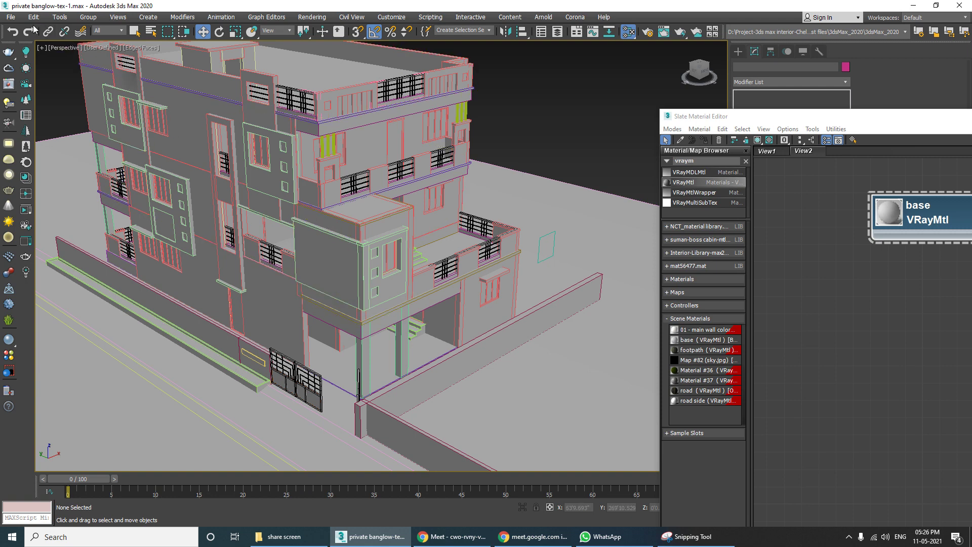
Step: Open Asset Tracking and look through the scene's maps and their file statuses
left_click(12, 19)
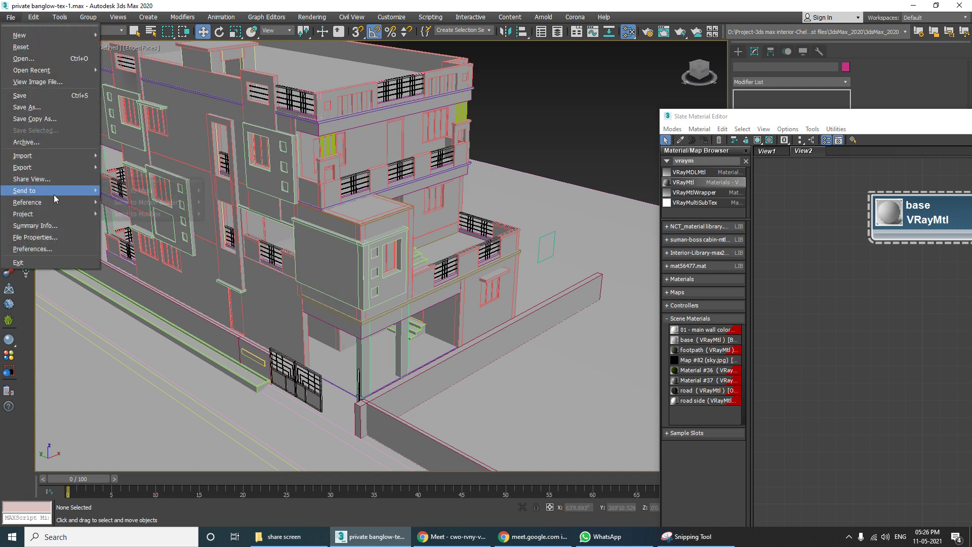
mouse_move(54, 203)
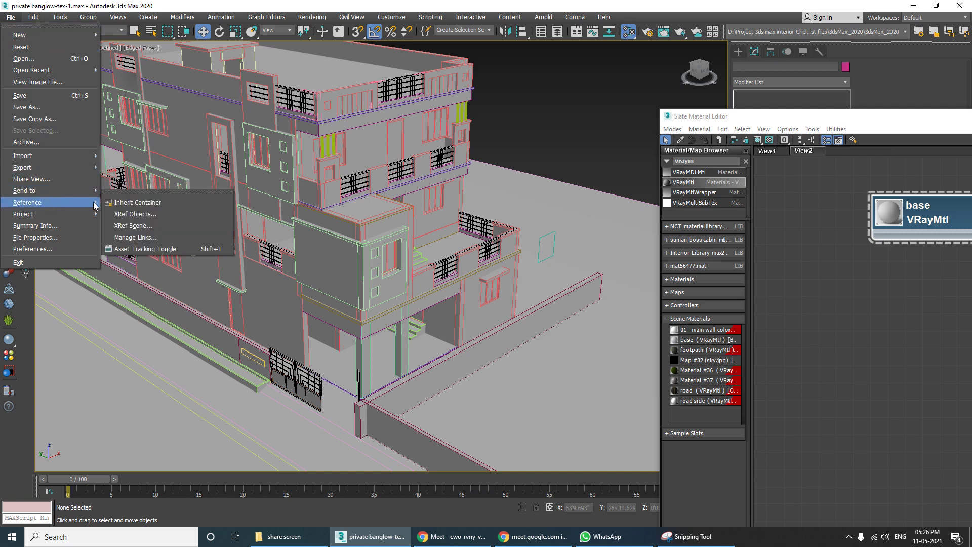
left_click(155, 249)
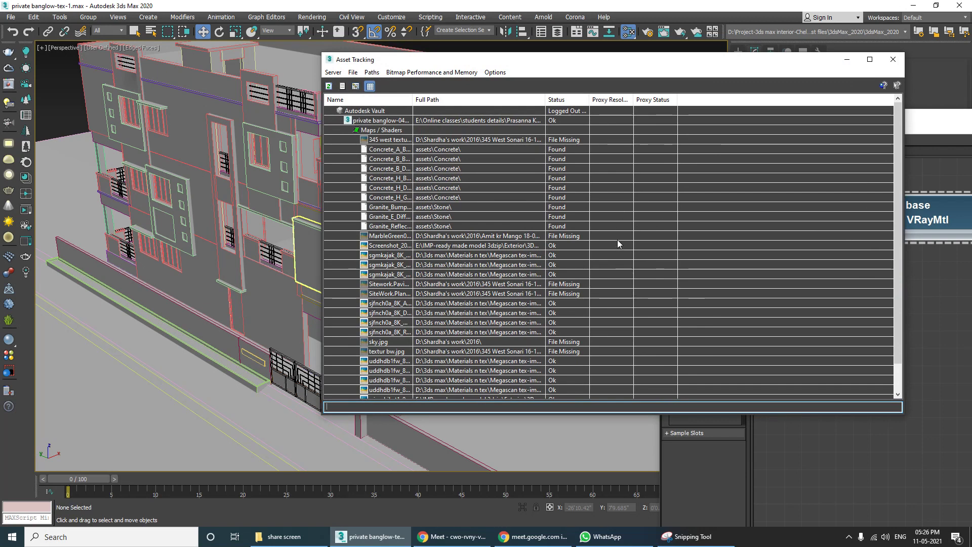
scroll(617, 242, "down", 1)
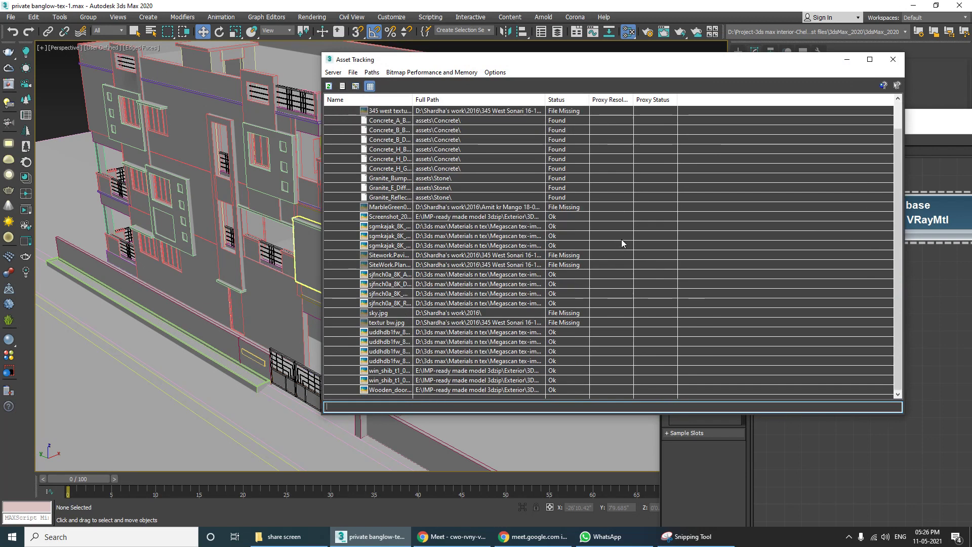
scroll(621, 238, "up", 1)
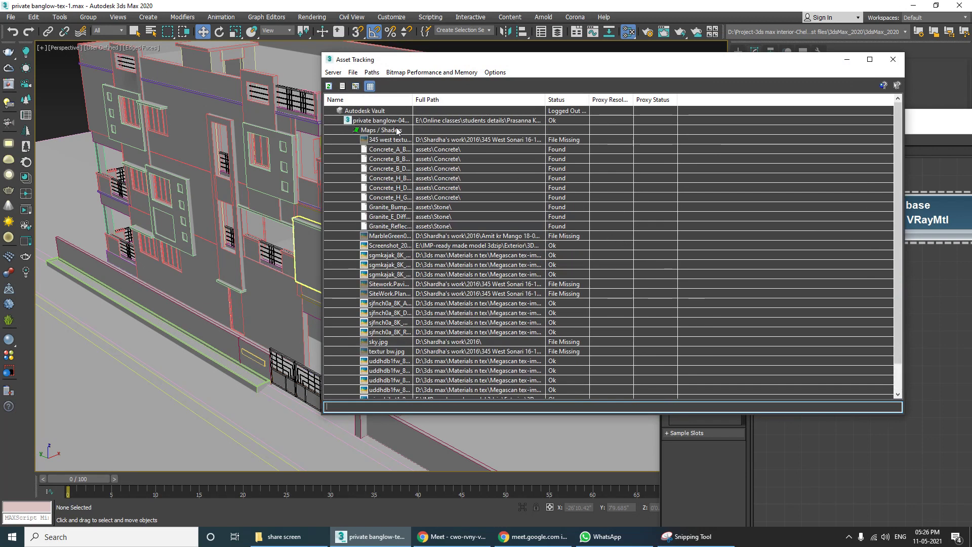
Step: Refresh the asset list, review it, and remove the missing assets from the scene
left_click(329, 87)
scroll(663, 209, "down", 1)
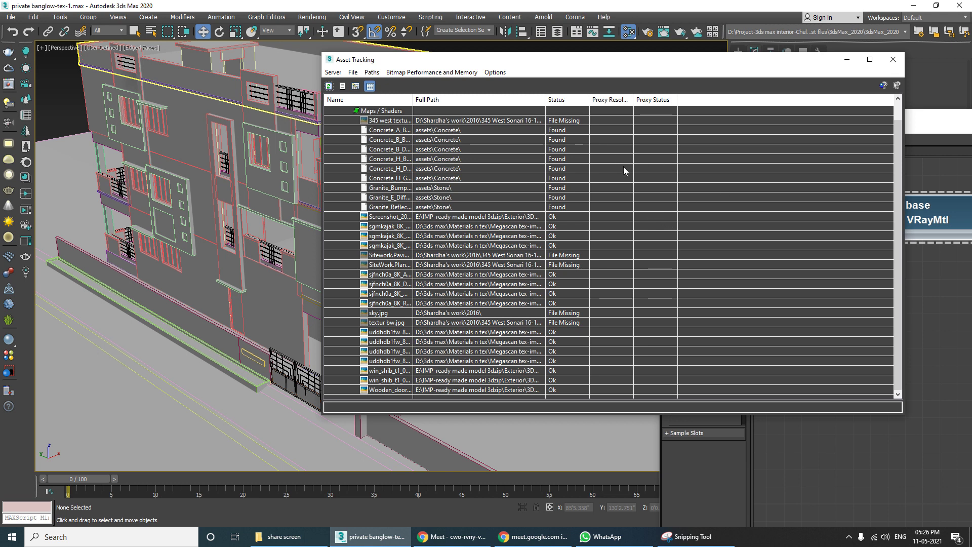
scroll(623, 166, "up", 1)
right_click(700, 168)
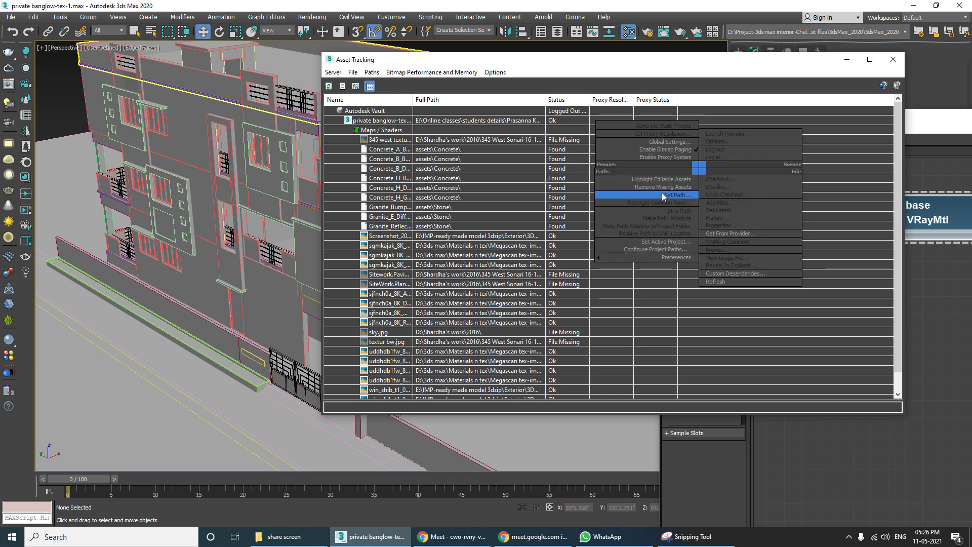
left_click(668, 186)
right_click(683, 177)
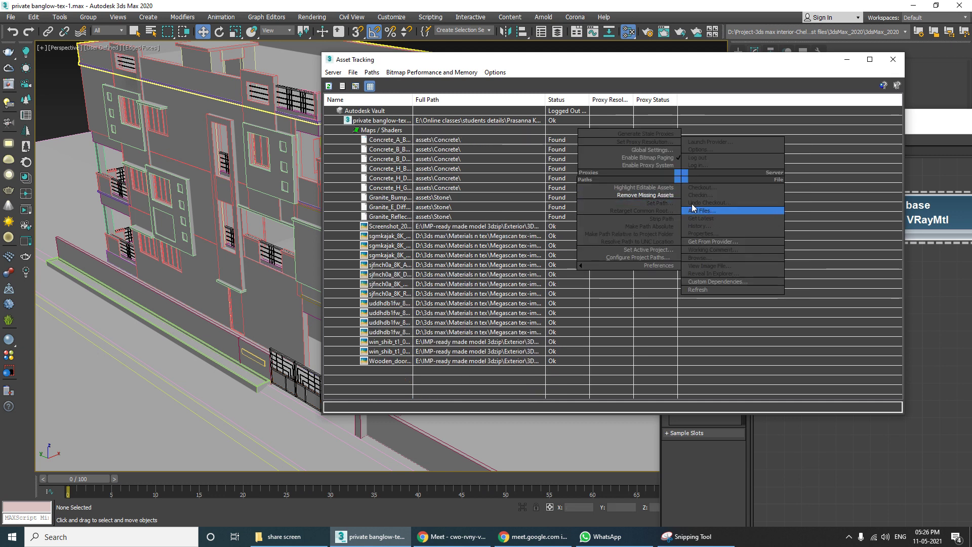
Step: Remove the missing assets from the scene again, refresh the asset list and close Asset Tracking
left_click(666, 196)
right_click(681, 189)
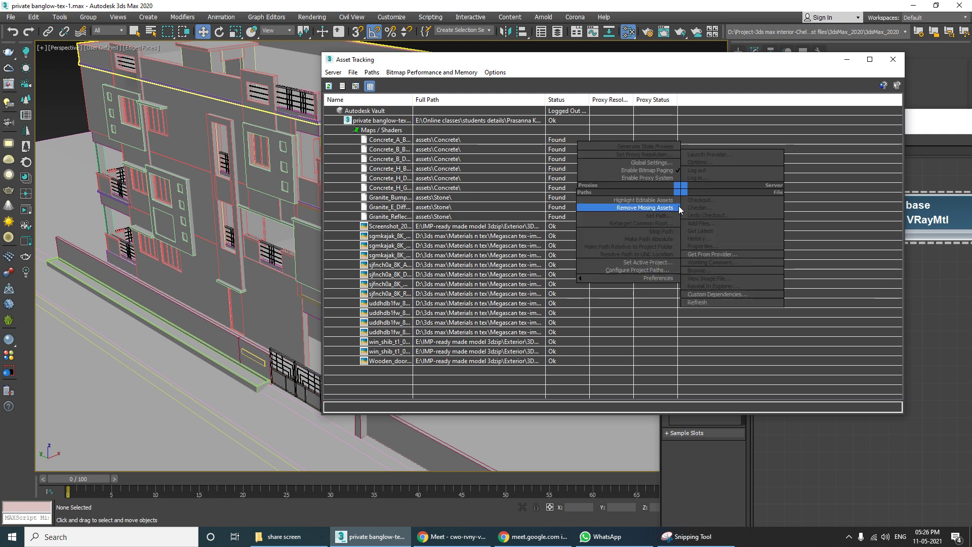
left_click(679, 208)
right_click(660, 194)
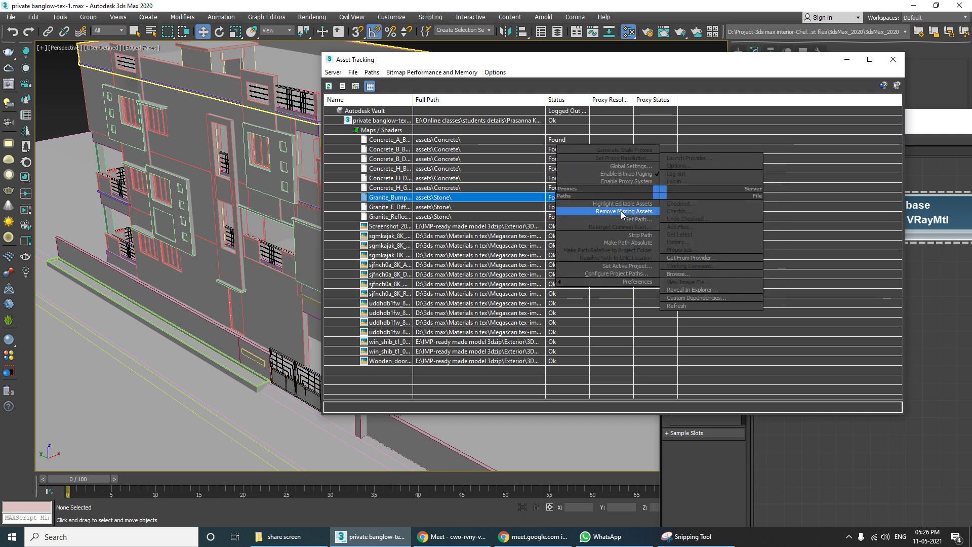
left_click(620, 211)
right_click(682, 194)
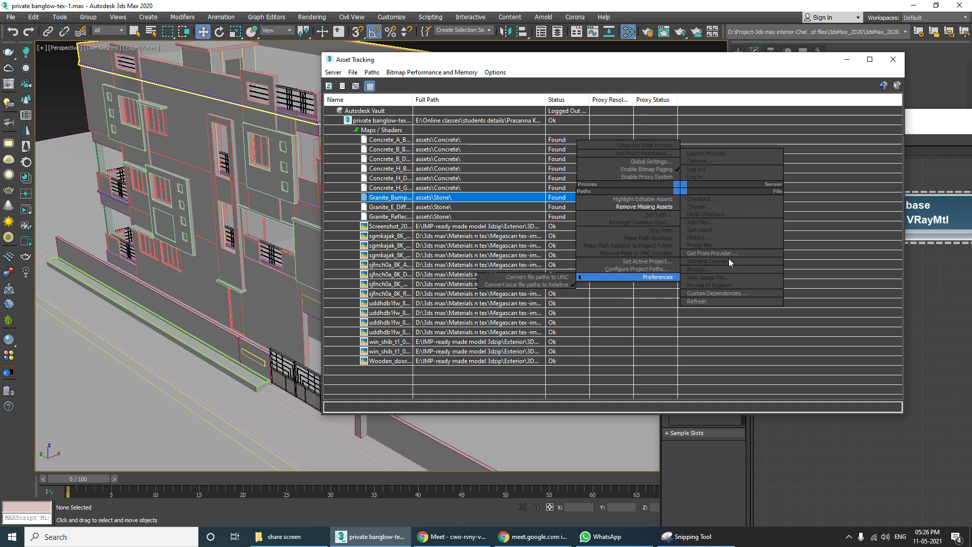
left_click(706, 301)
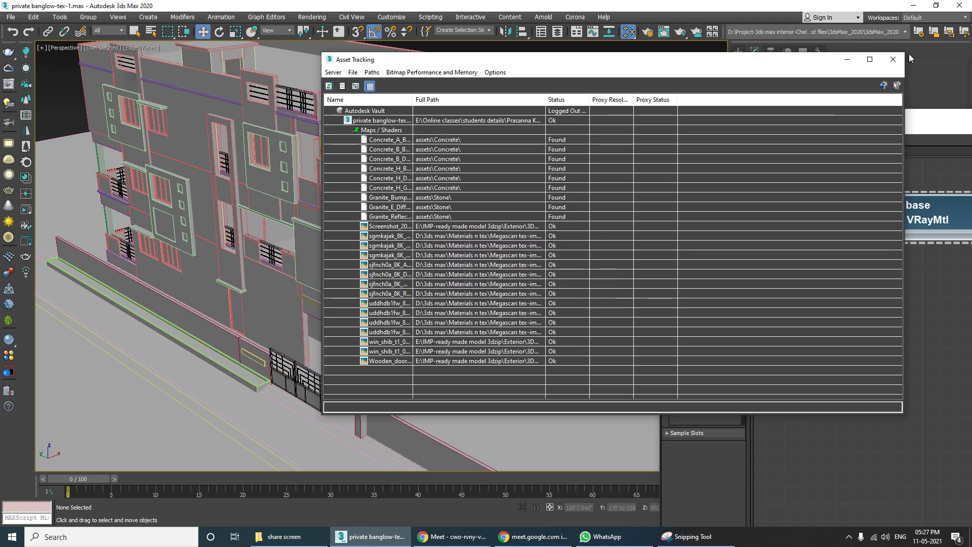
left_click(893, 59)
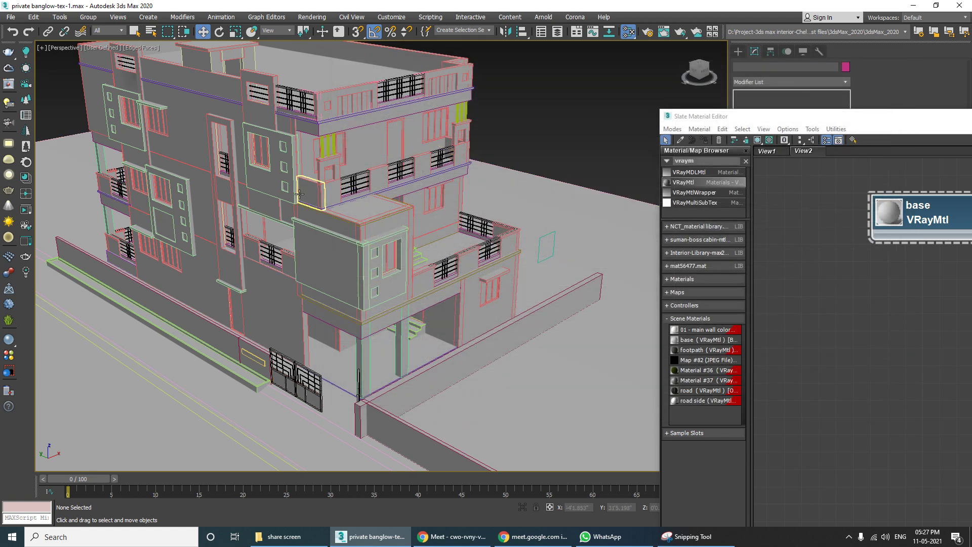
Step: Reopen Asset Tracking, remove the missing assets once more with the Granite bump map row selected, and close it
middle_click_drag(361, 209, 350, 200, "alt")
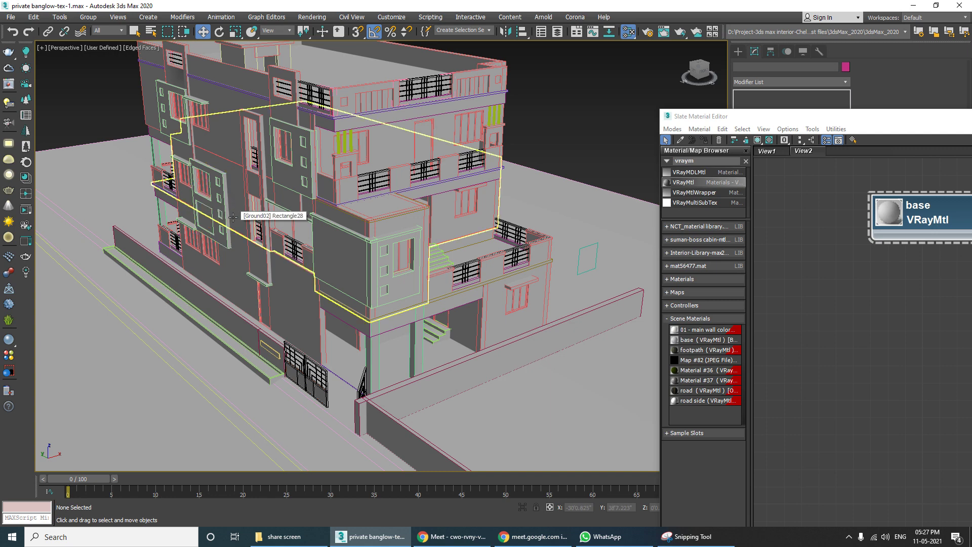
left_click(10, 17)
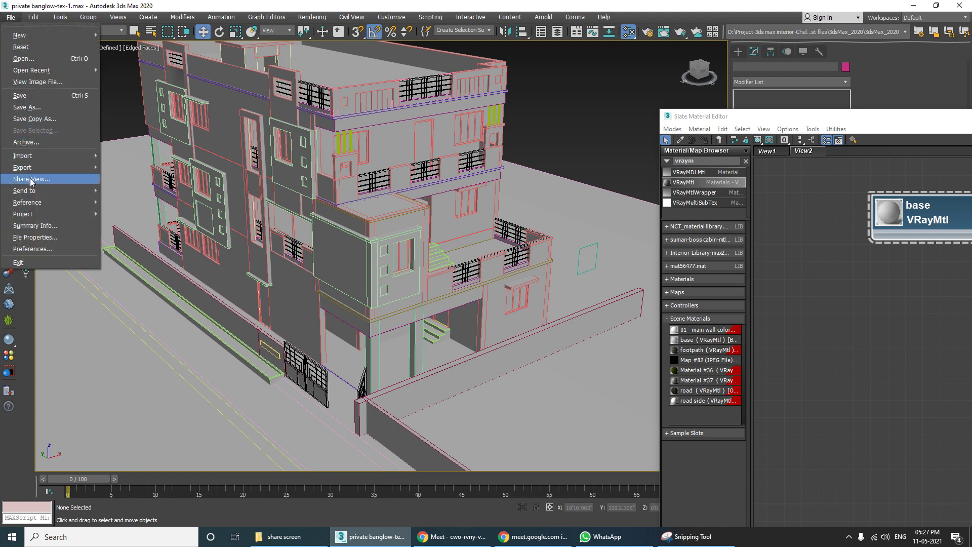
mouse_move(58, 207)
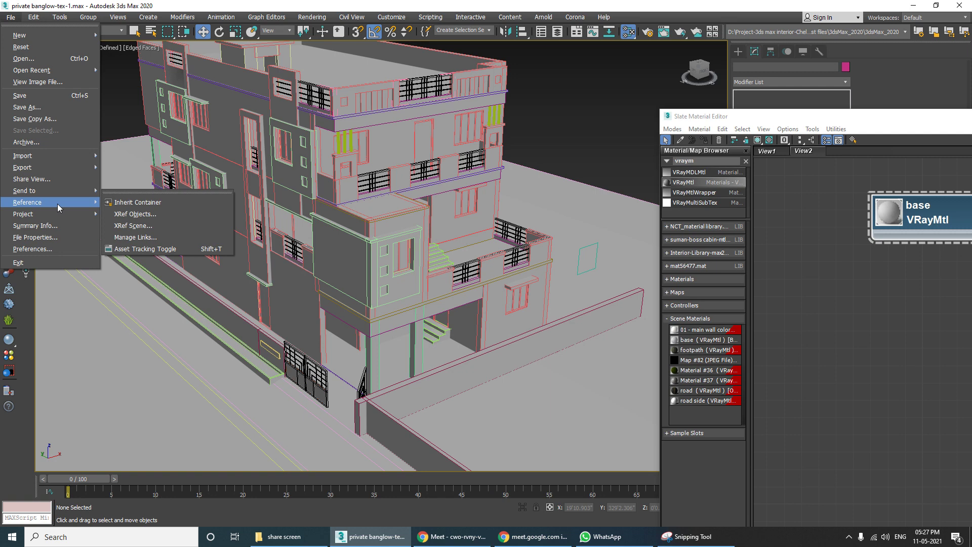
left_click(158, 248)
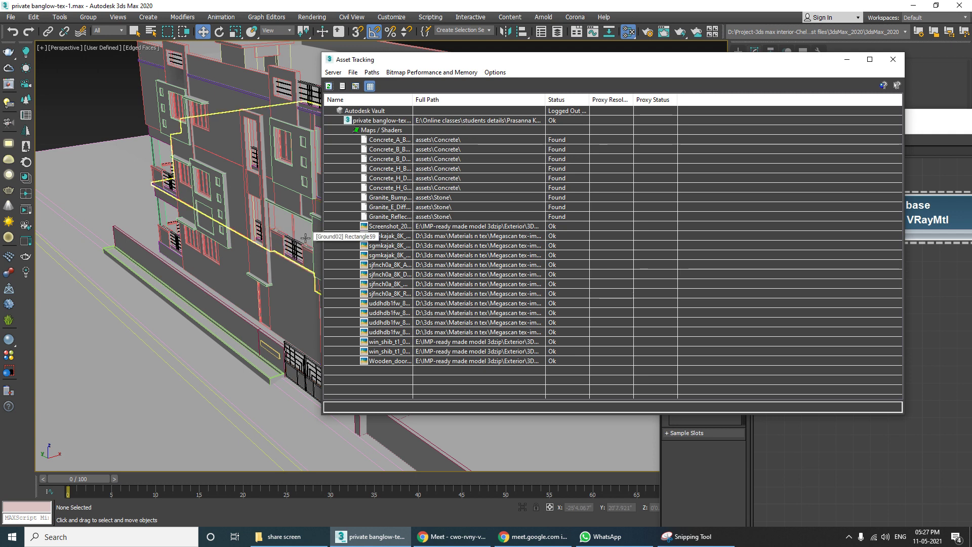
right_click(620, 198)
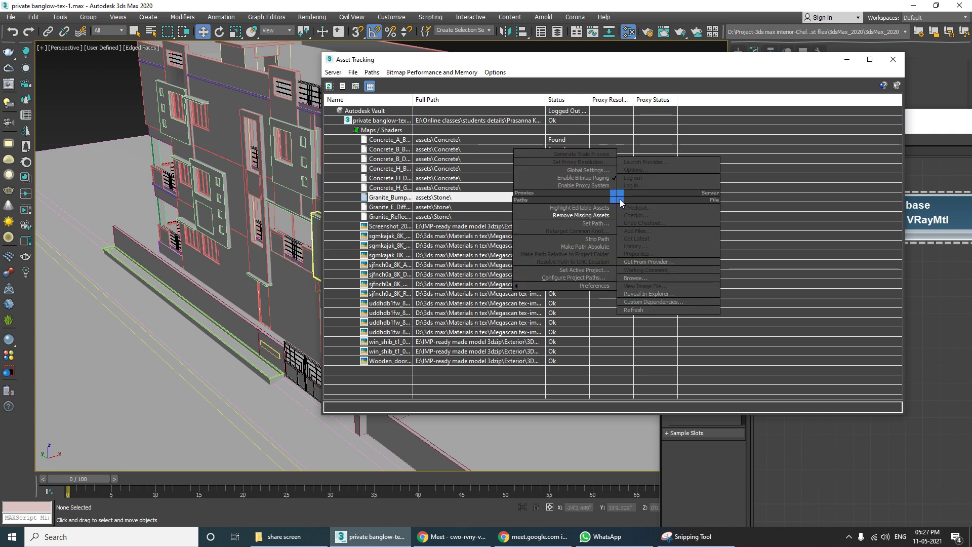
left_click(585, 217)
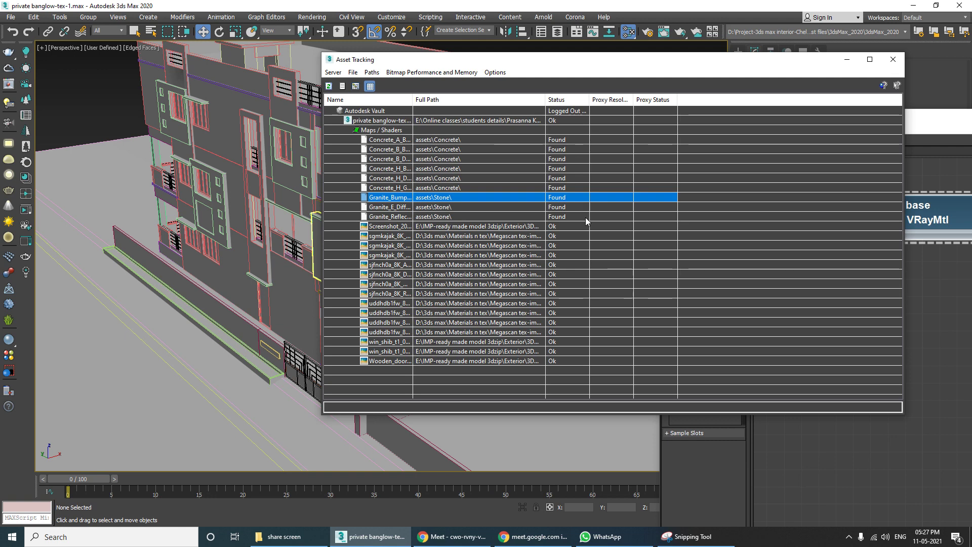
left_click(770, 207)
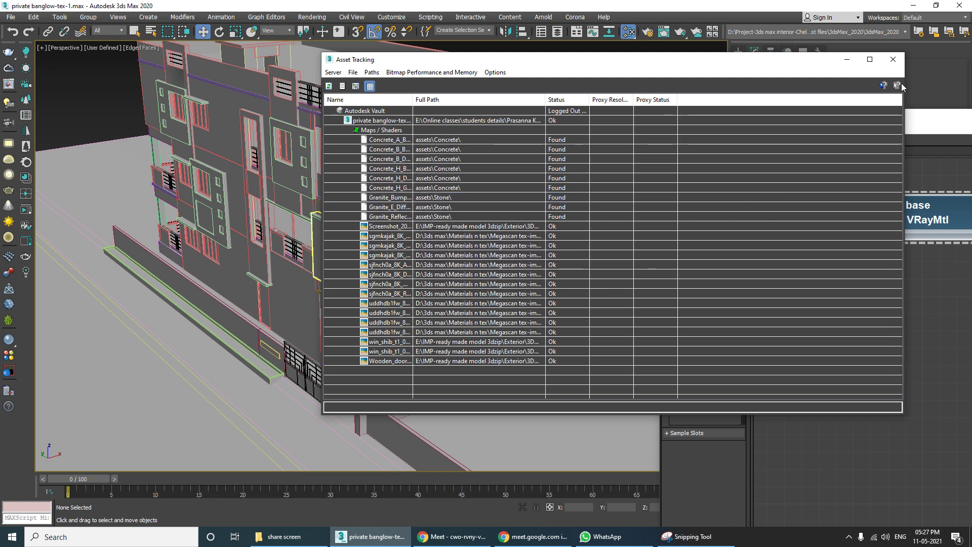
left_click(893, 60)
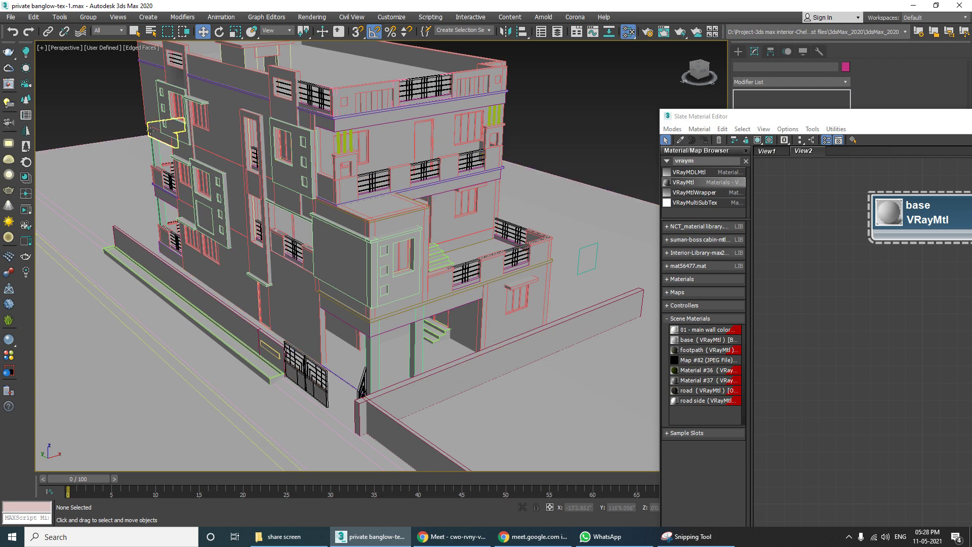
middle_click_drag(269, 142, 343, 141)
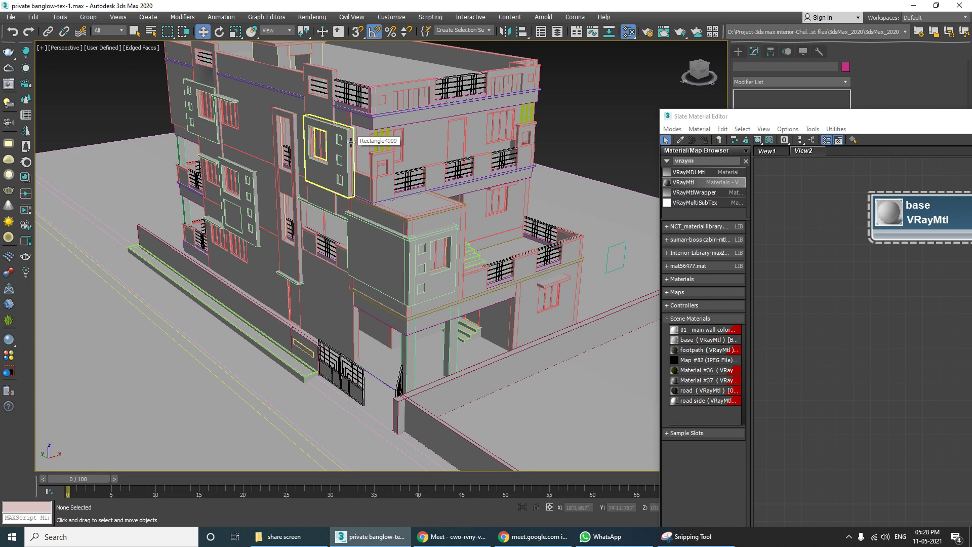
middle_click_drag(386, 245, 395, 177)
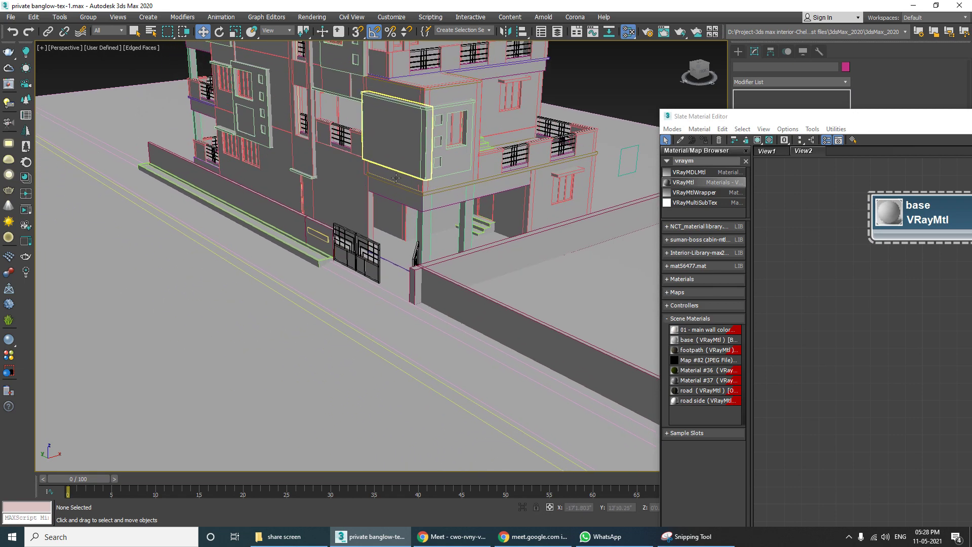
scroll(359, 263, "down", 6)
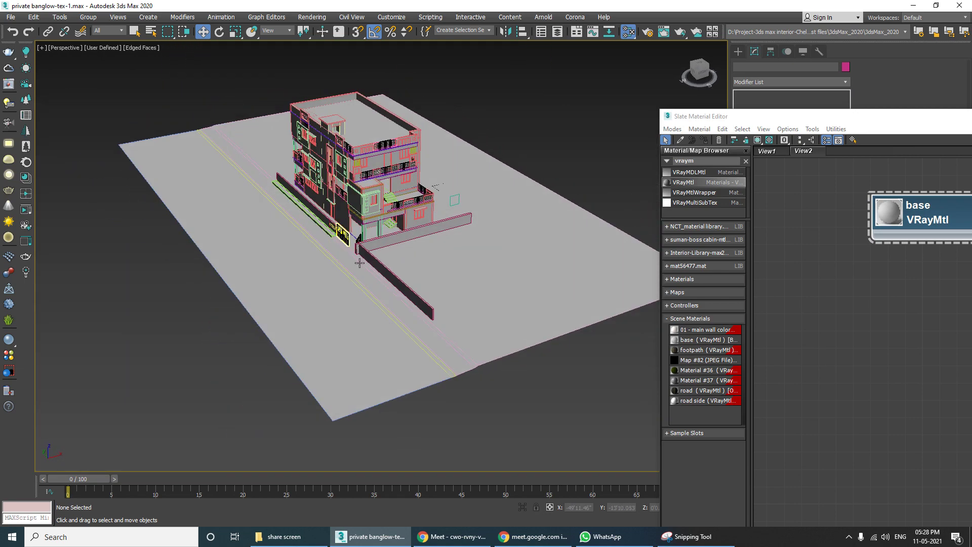
Step: Switch to File Explorer and open the tex2 folder in intro-class-7april21 of the Delhi student's advanced interior course
left_click(284, 537)
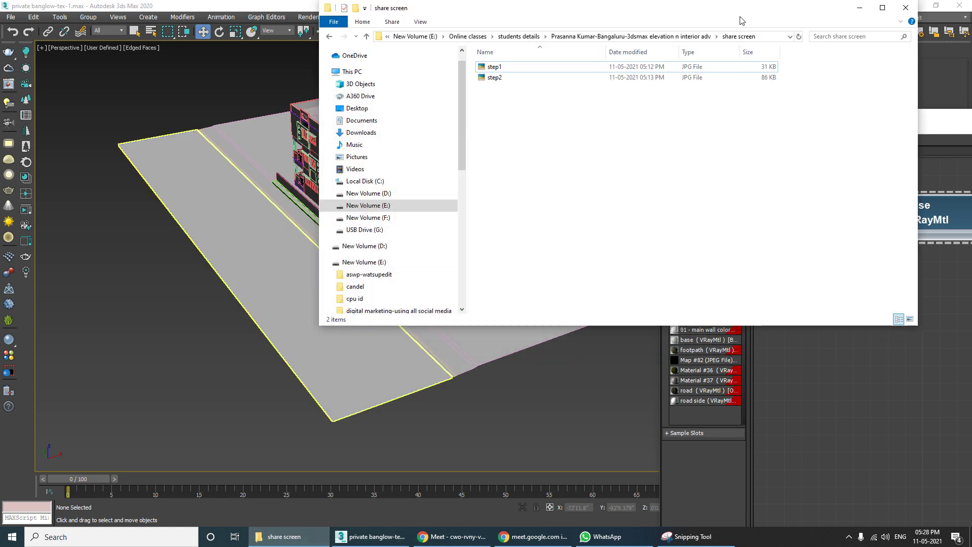
left_click(518, 37)
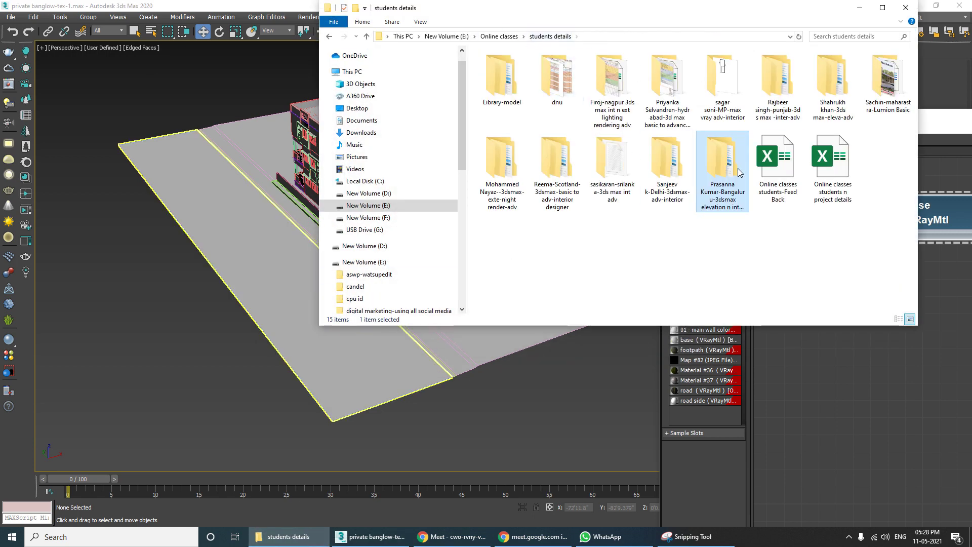
left_click_drag(784, 12, 650, 58)
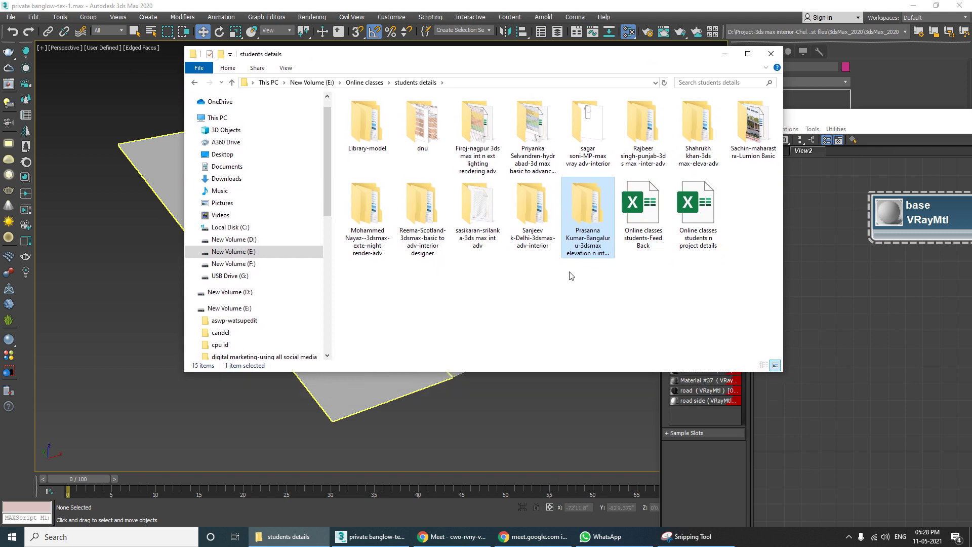
double_click(530, 212)
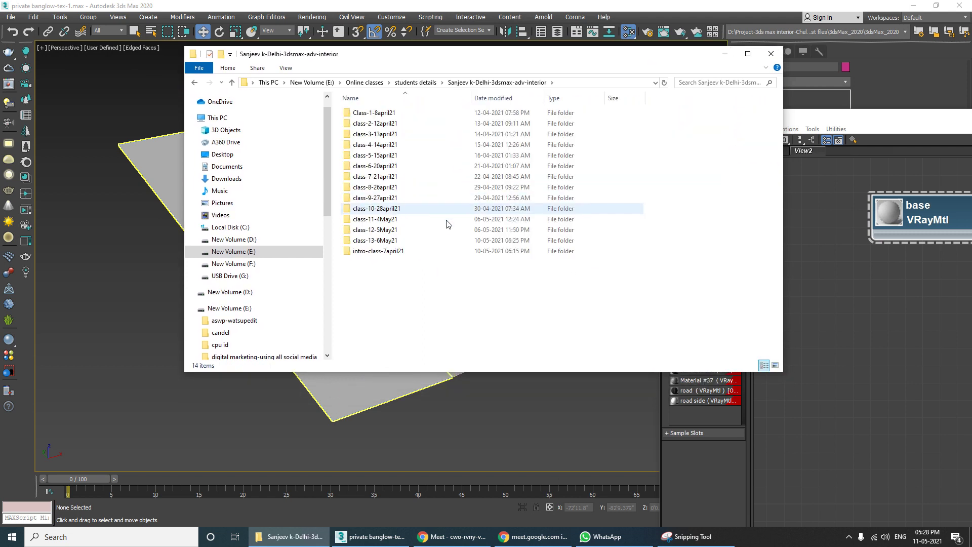
double_click(384, 112)
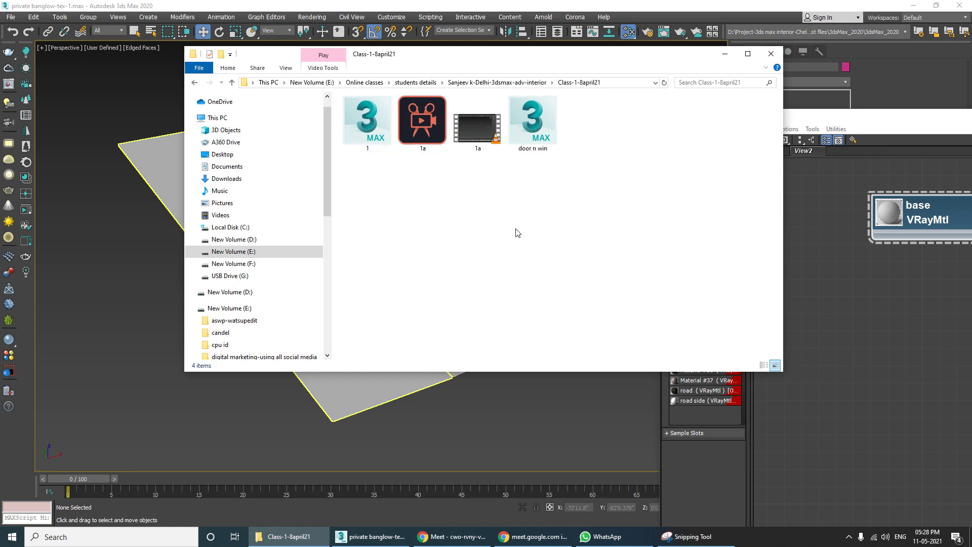
key("alt+Left")
double_click(392, 253)
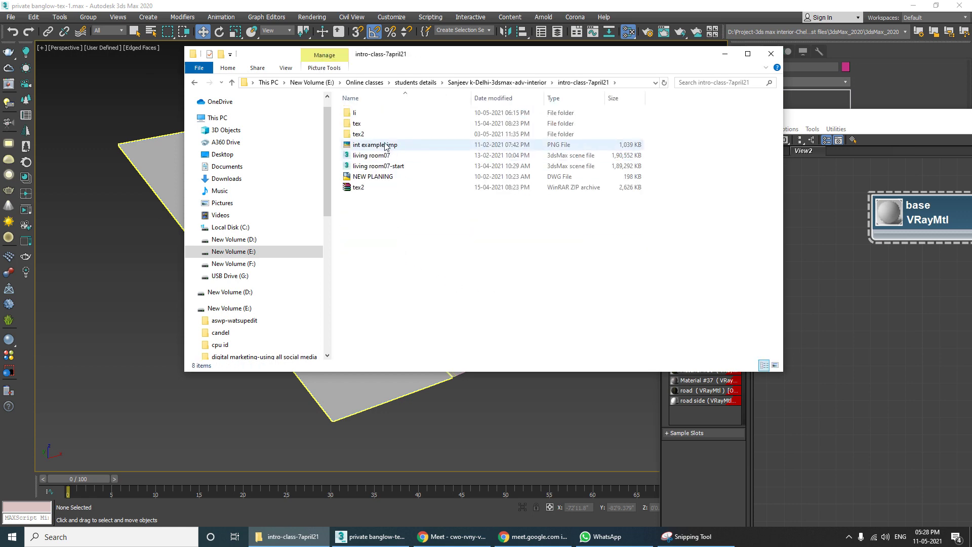
double_click(364, 134)
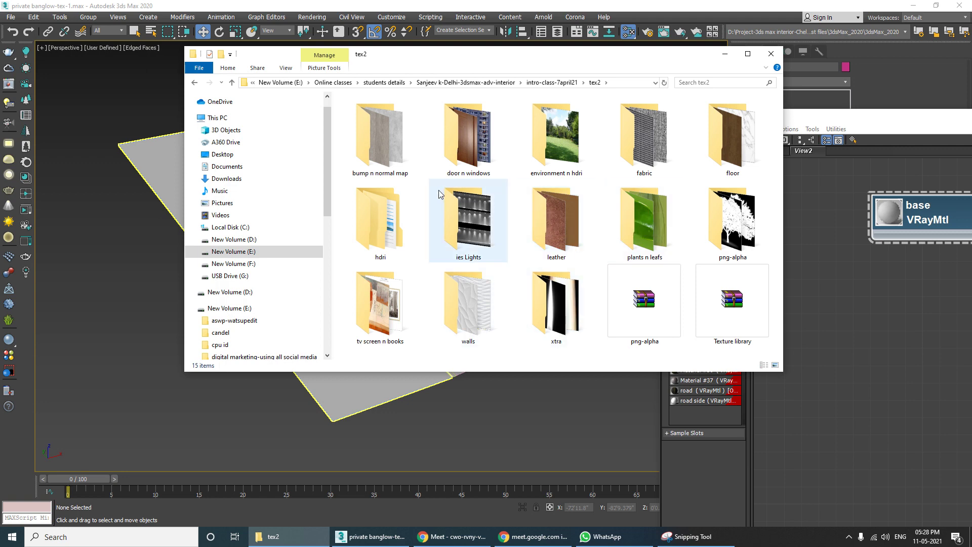
Step: Look through the tex2 category folders for bump and normal maps, doors and windows, environment, fabric, floor, walls and xtra
double_click(400, 148)
key("alt+Left")
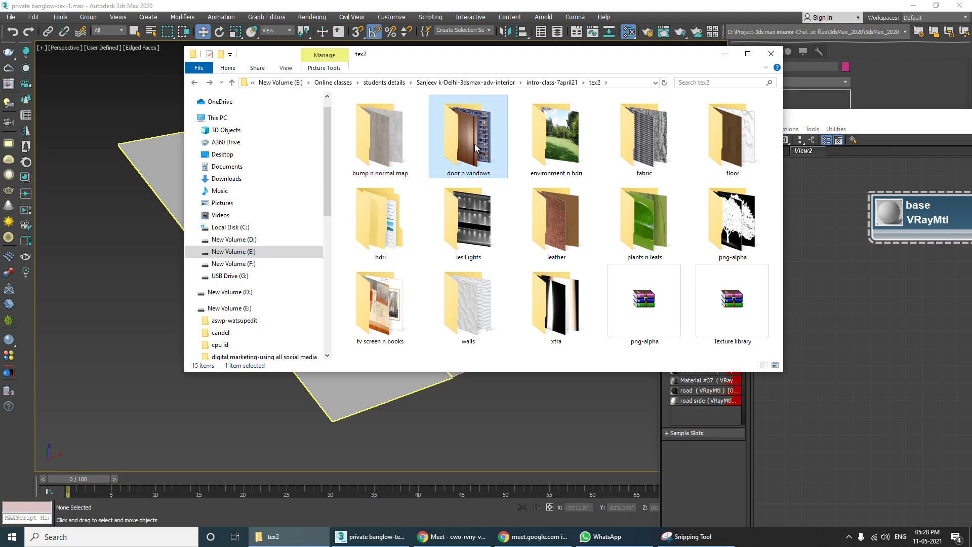
double_click(468, 142)
key("alt+Left")
double_click(557, 151)
key("alt+Left")
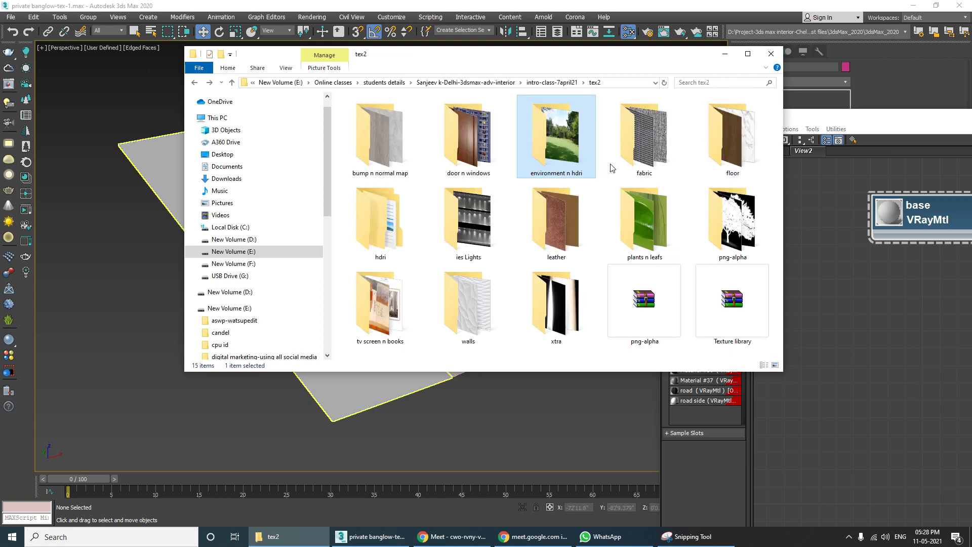
double_click(658, 157)
key("alt+Left")
double_click(744, 156)
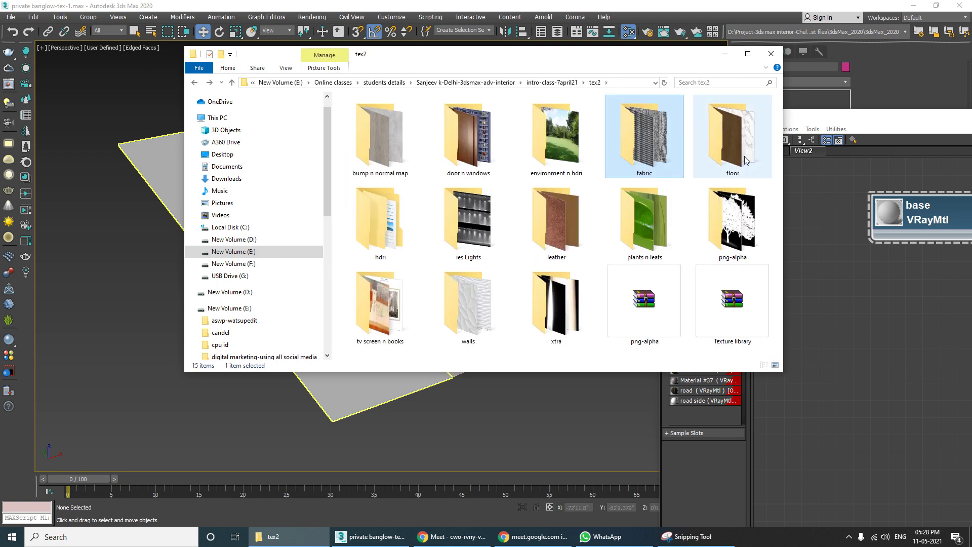
key("alt+Left")
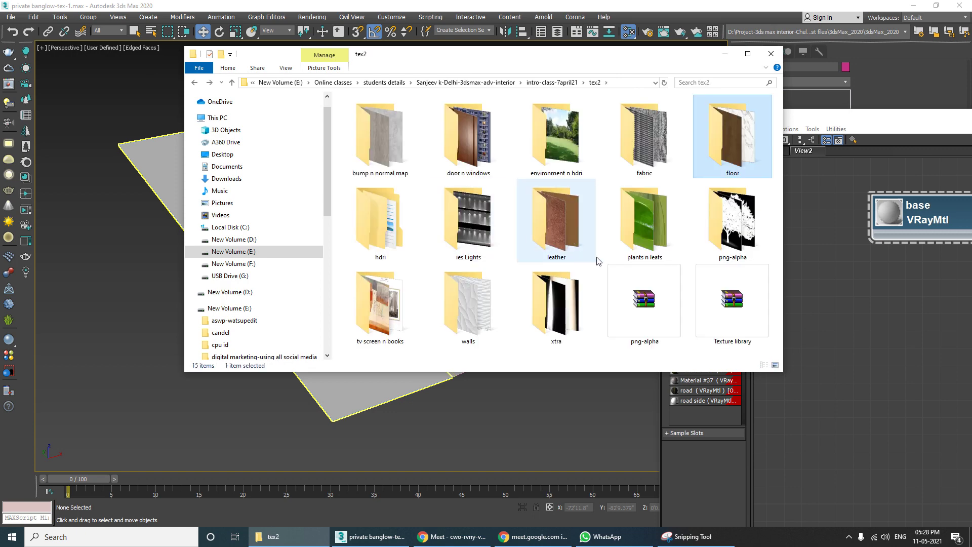
double_click(477, 309)
key("alt+Left")
left_click(562, 311)
double_click(562, 313)
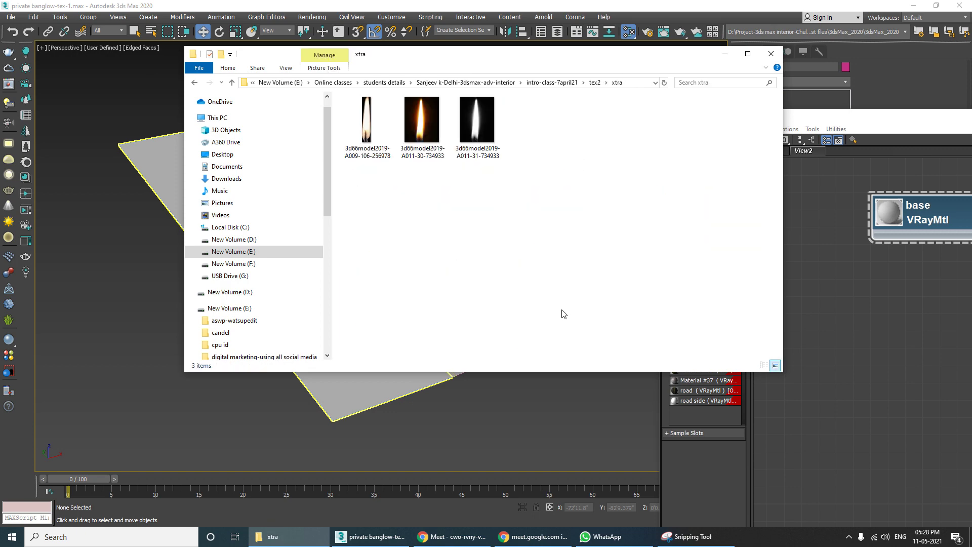
key("alt+Left")
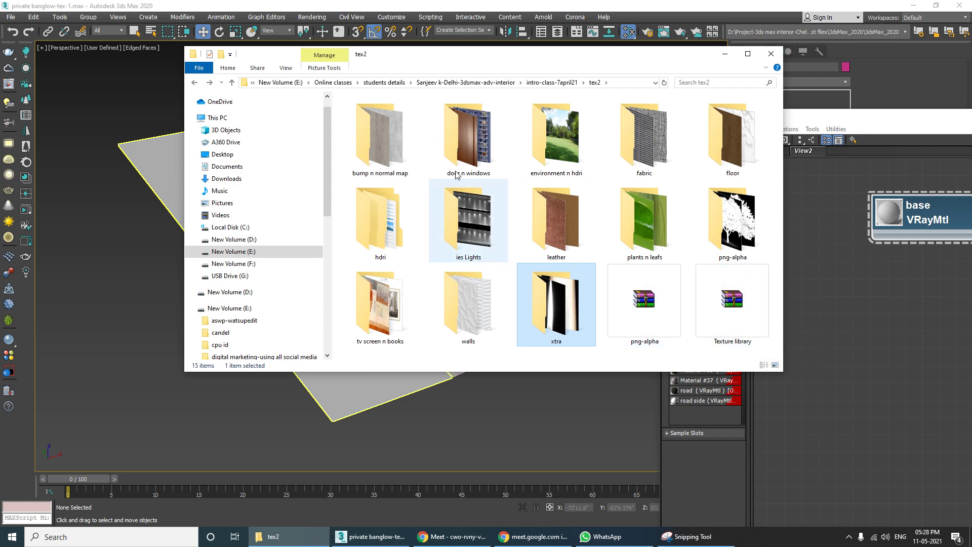
Step: Open the tex folder in intro-class-7april21 and look through its unsorted texture images
left_click(552, 82)
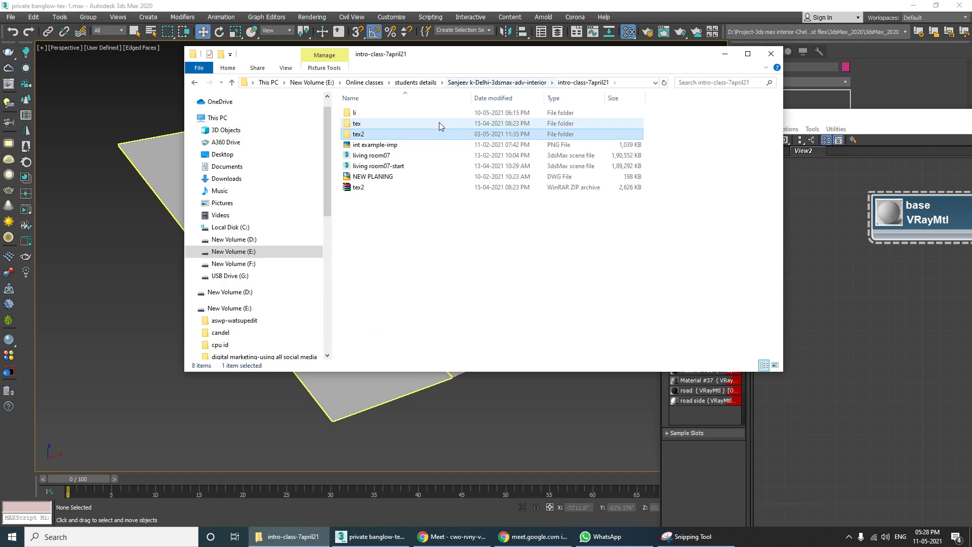
double_click(369, 125)
scroll(530, 259, "down", 5)
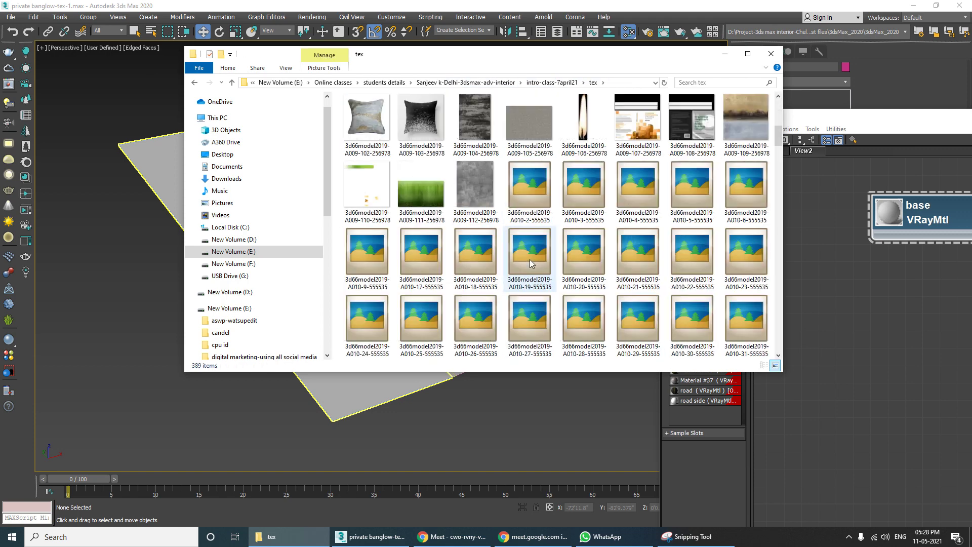
scroll(530, 260, "down", 10)
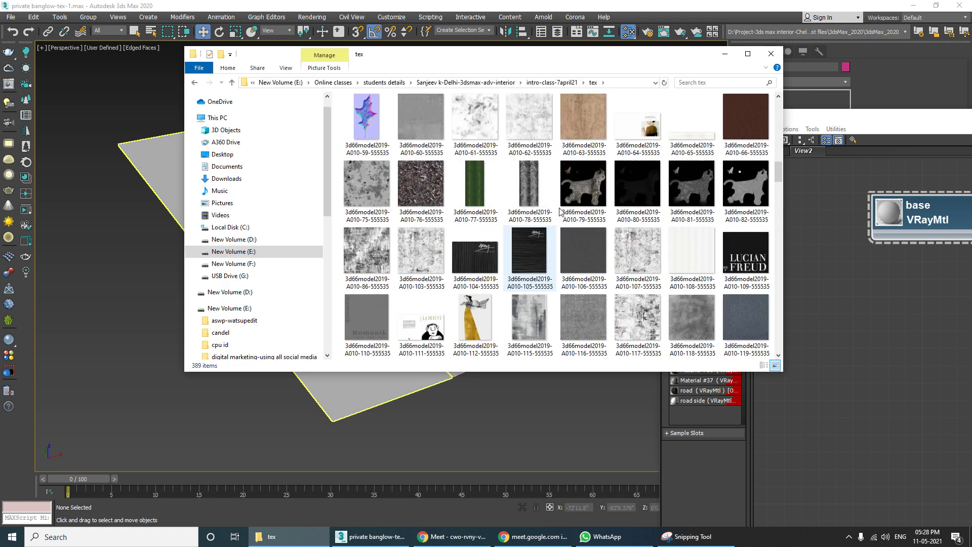
Step: Return to the tex2 folder, check its bump n normal map folder, and open the walls folder
left_click(552, 82)
double_click(375, 134)
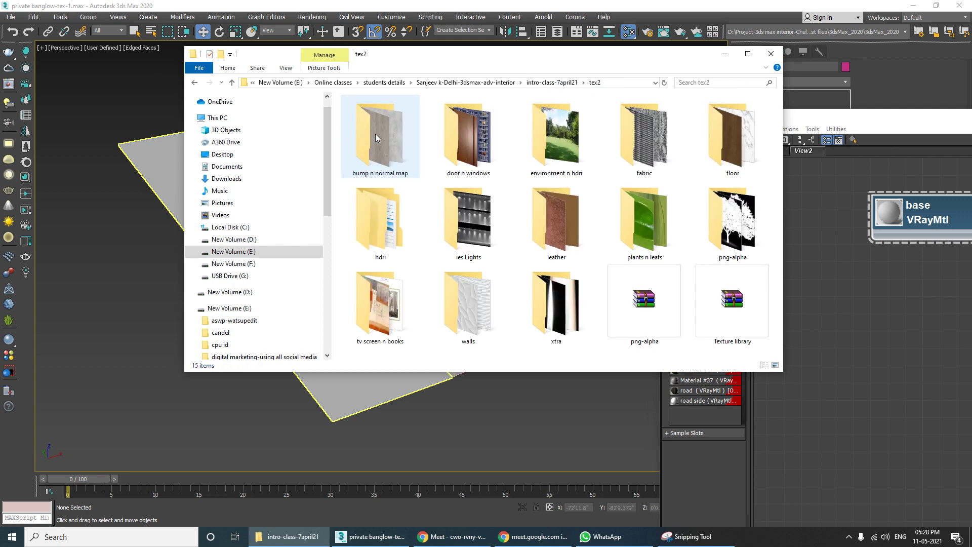
double_click(380, 140)
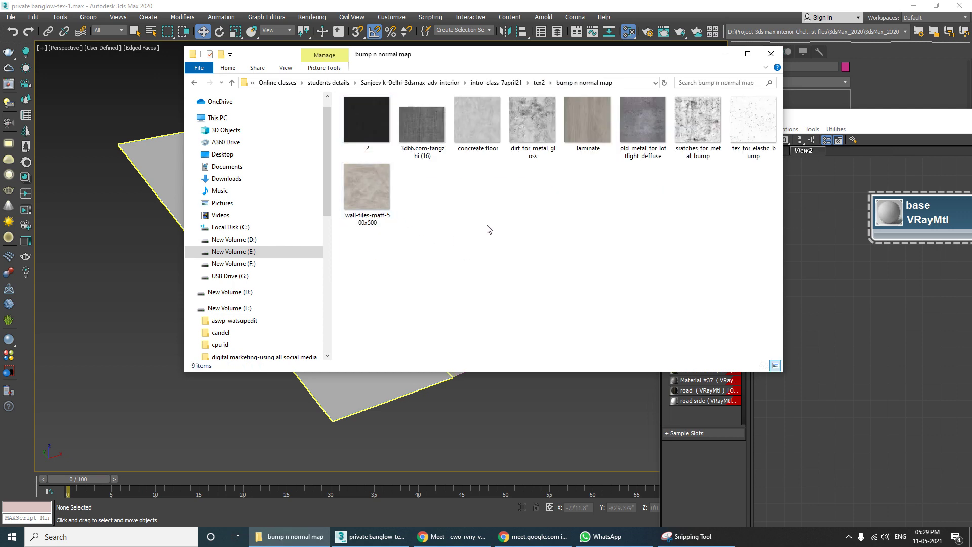
key("BackSpace")
left_click(483, 316)
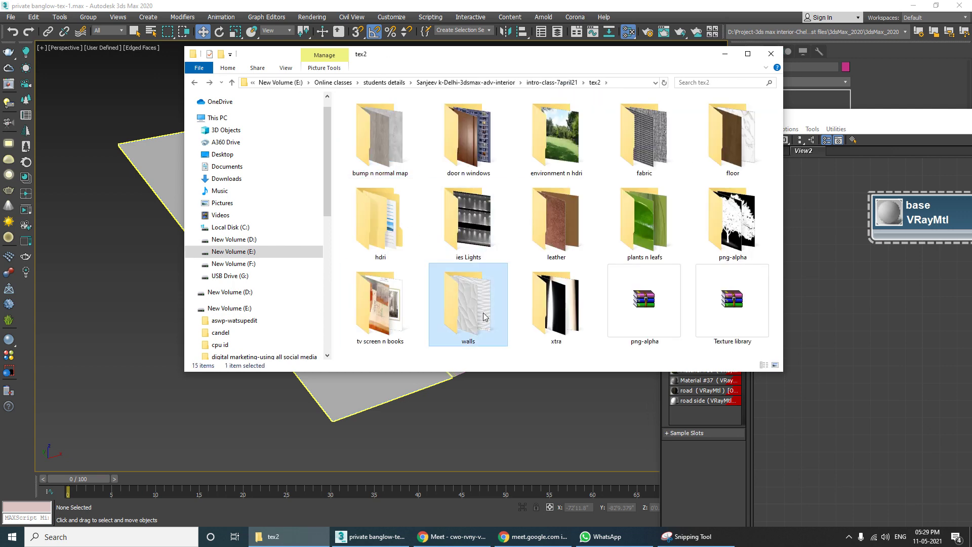
double_click(483, 317)
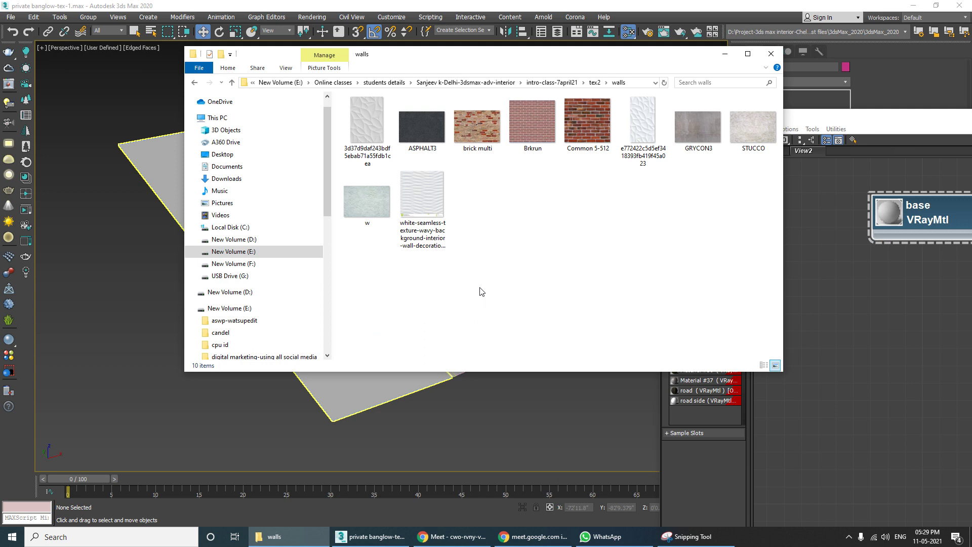
Step: Preview the brick textures in the walls folder, including Brkrun, and close the photo viewer
double_click(583, 127)
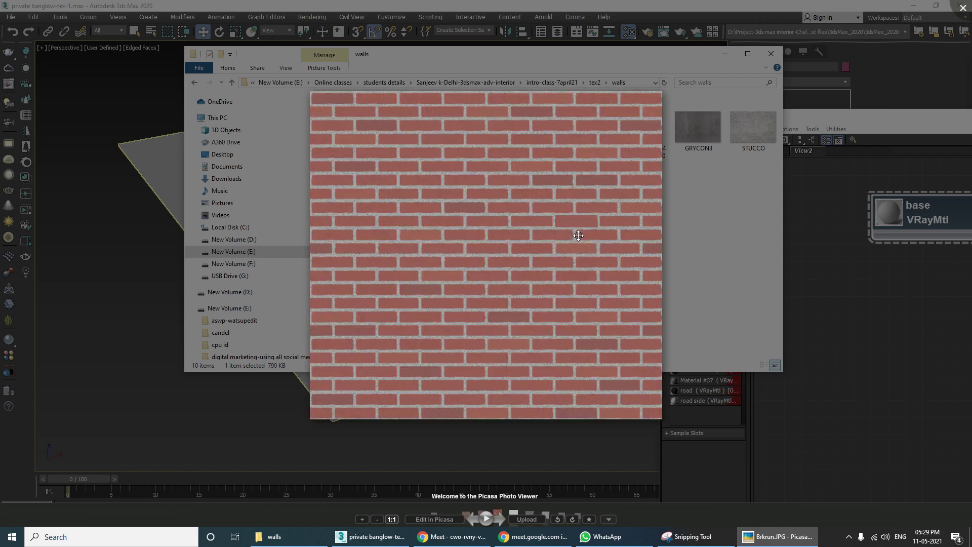
key("Left")
key("Right")
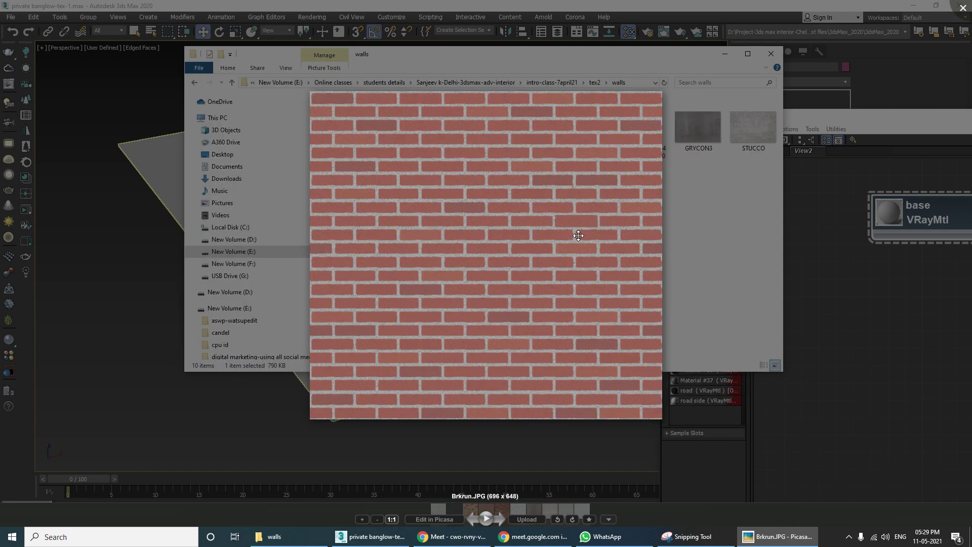
left_click(664, 217)
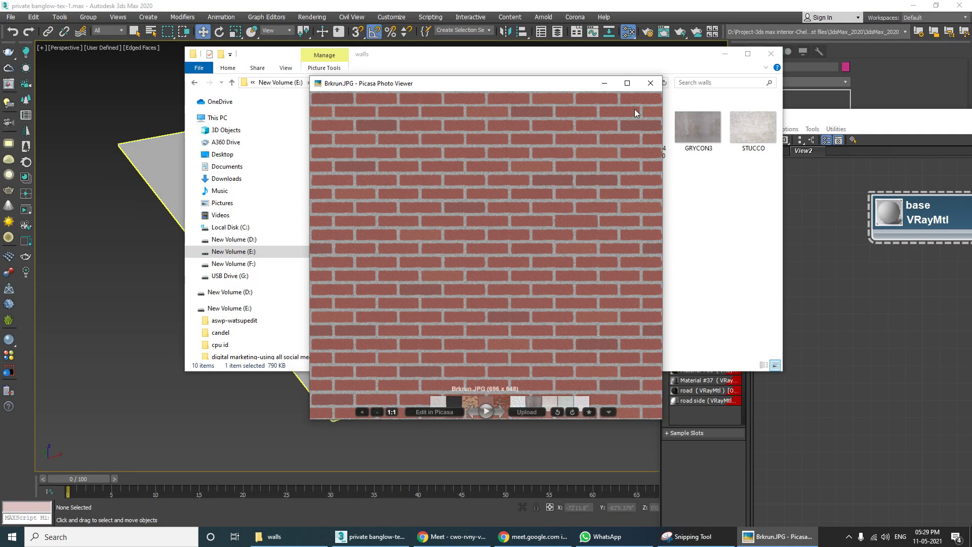
left_click(651, 84)
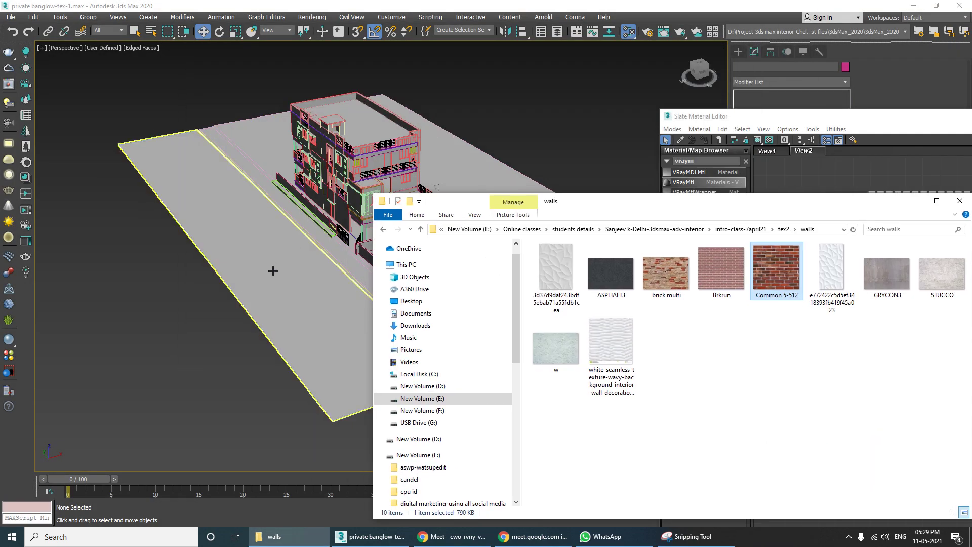
Step: Switch to 3ds Max, select the front boundary wall beside the gate, and place the Slate Material Editor next to it
left_click(299, 274)
scroll(300, 274, "up", 10)
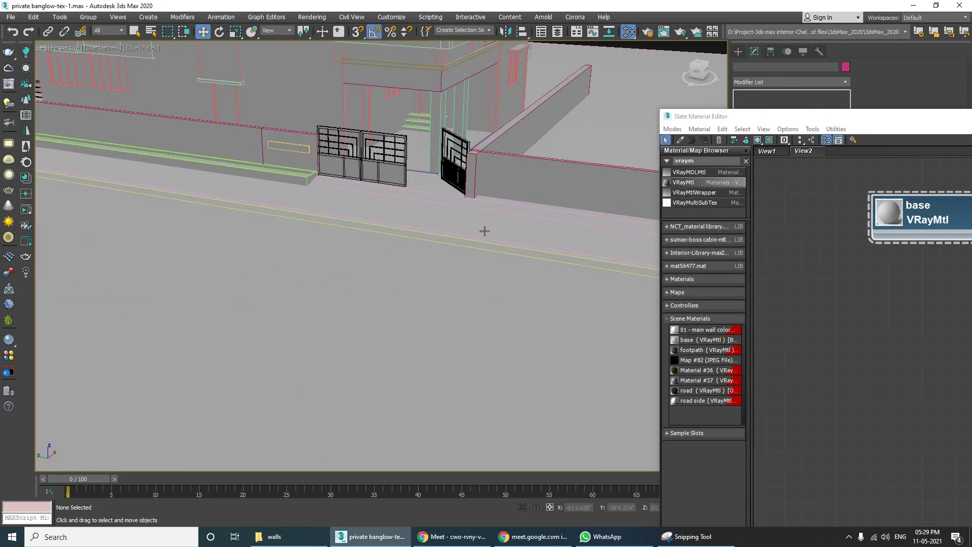
middle_click_drag(483, 230, 380, 256)
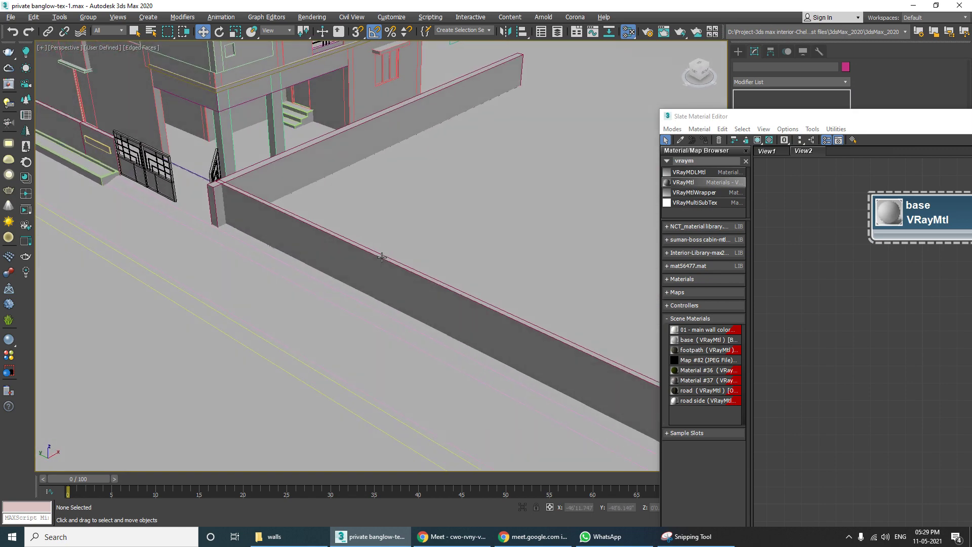
left_click(319, 249)
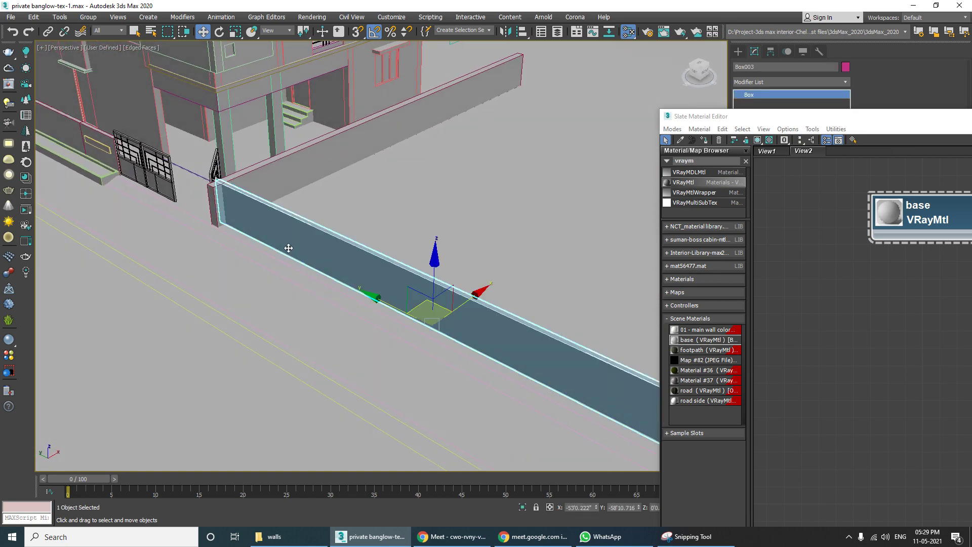
middle_click_drag(332, 293, 370, 293, "alt")
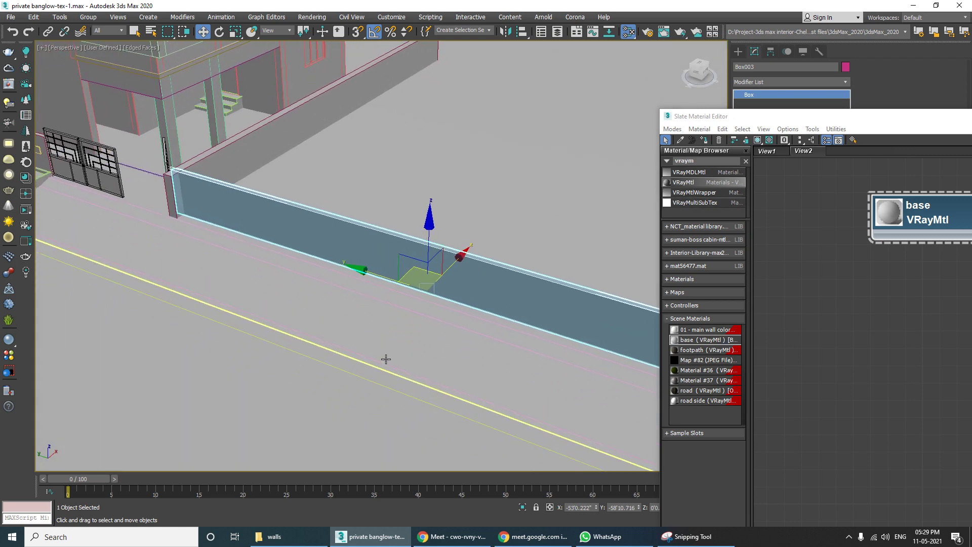
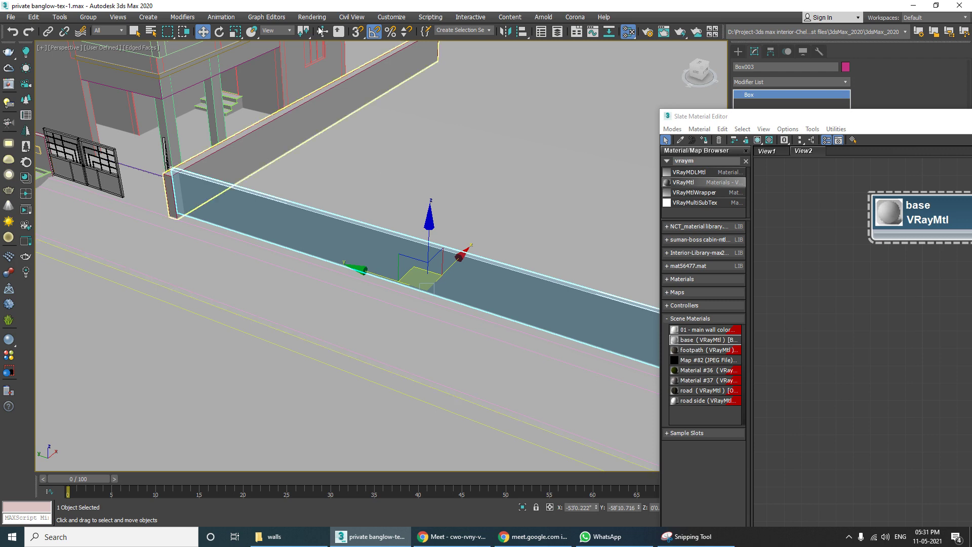
left_click_drag(797, 123, 516, 116)
middle_click_drag(303, 228, 264, 250, "alt")
left_click_drag(461, 117, 540, 121)
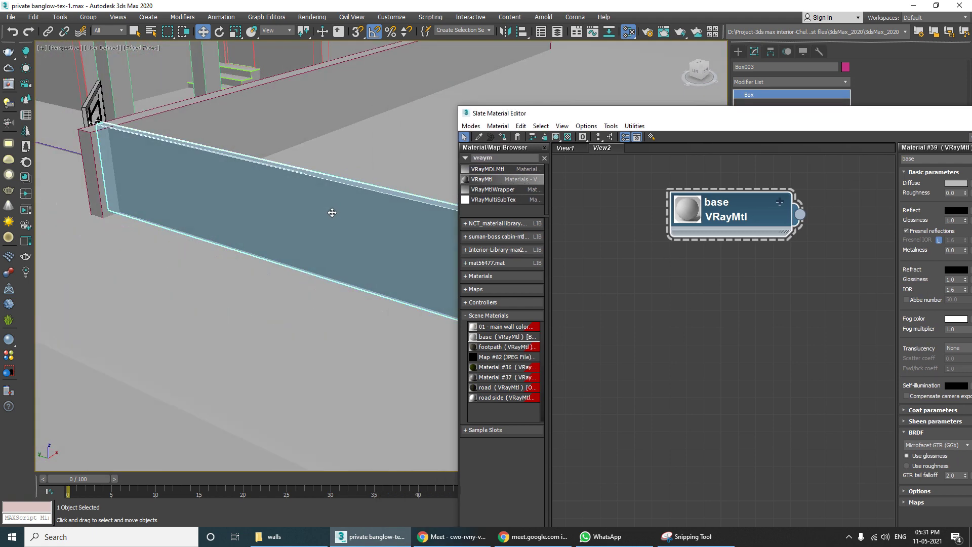
middle_click_drag(329, 211, 262, 235, "alt")
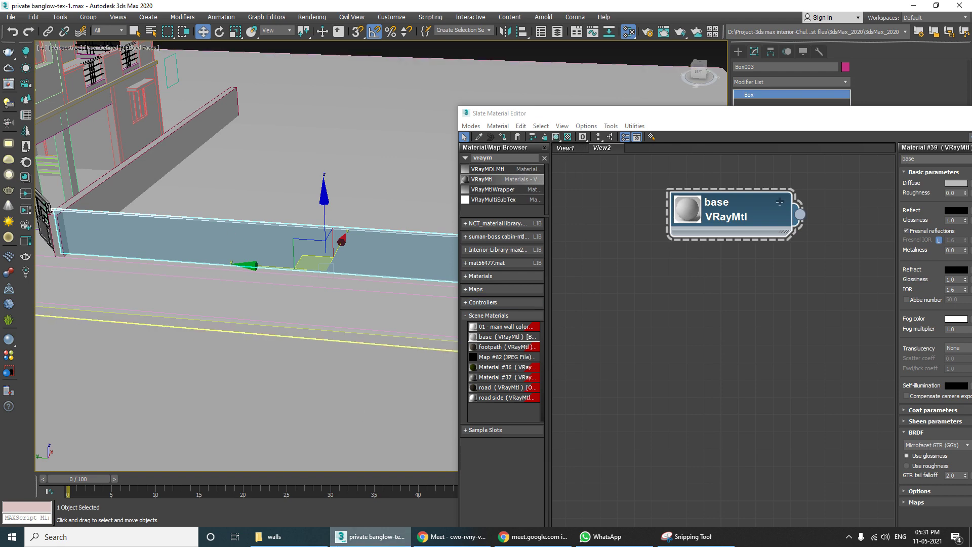
Step: Bring the Brkrun brick image from the walls folder in File Explorer into the Slate Material Editor as a bitmap node
left_click(316, 537)
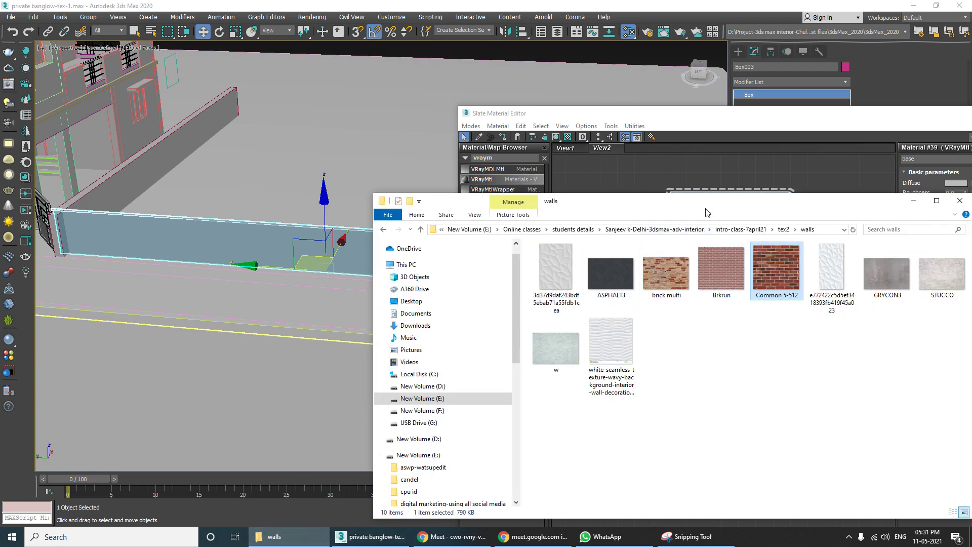
left_click_drag(706, 206, 455, 202)
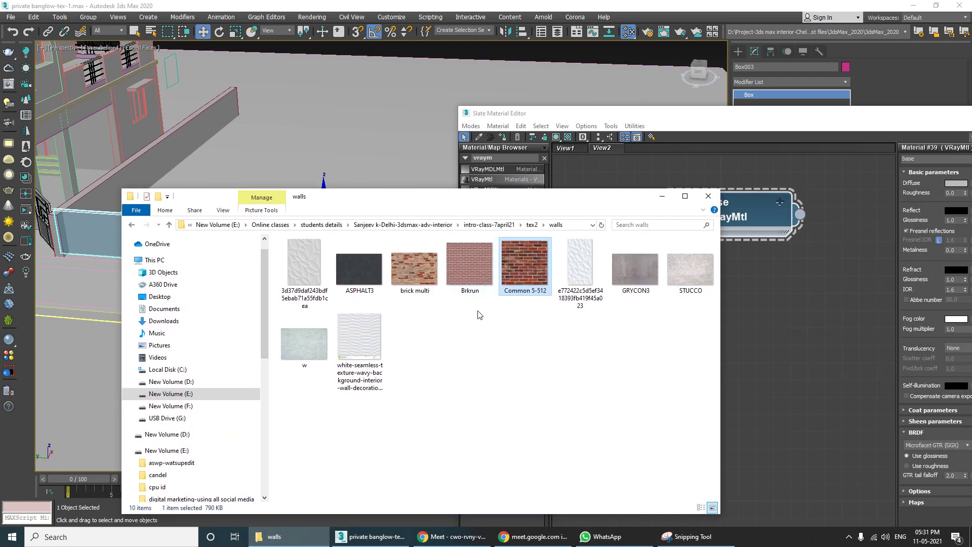
left_click_drag(544, 198, 326, 230)
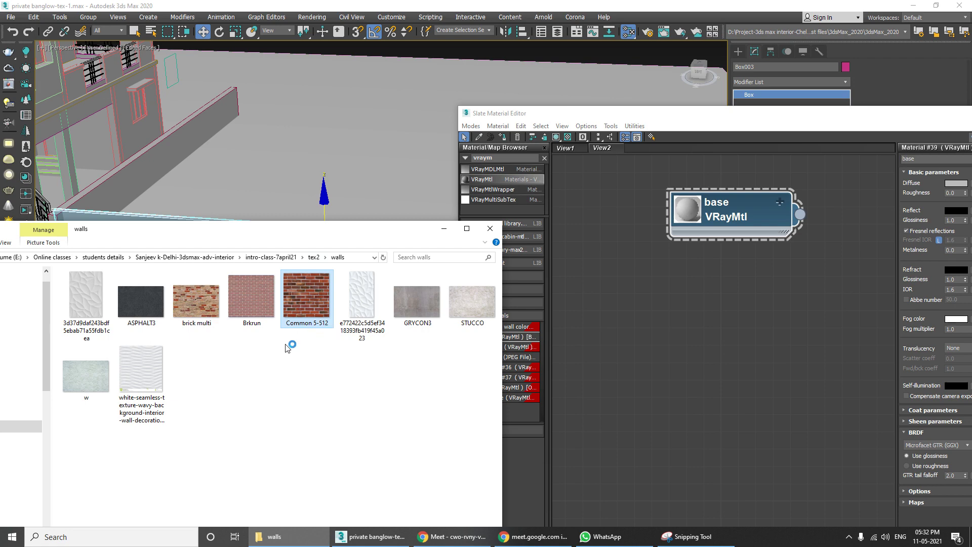
left_click_drag(267, 321, 653, 431)
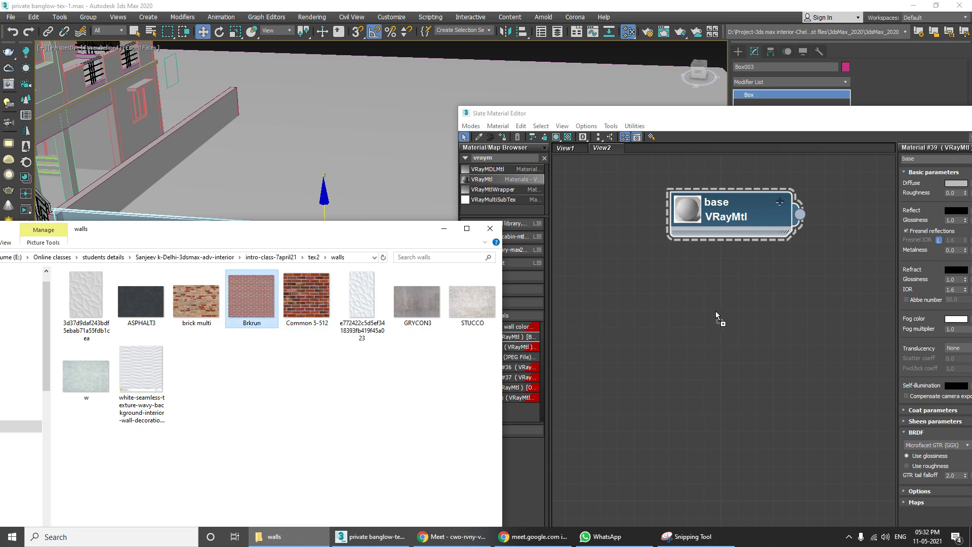
left_click_drag(713, 308, 684, 298)
left_click(698, 380)
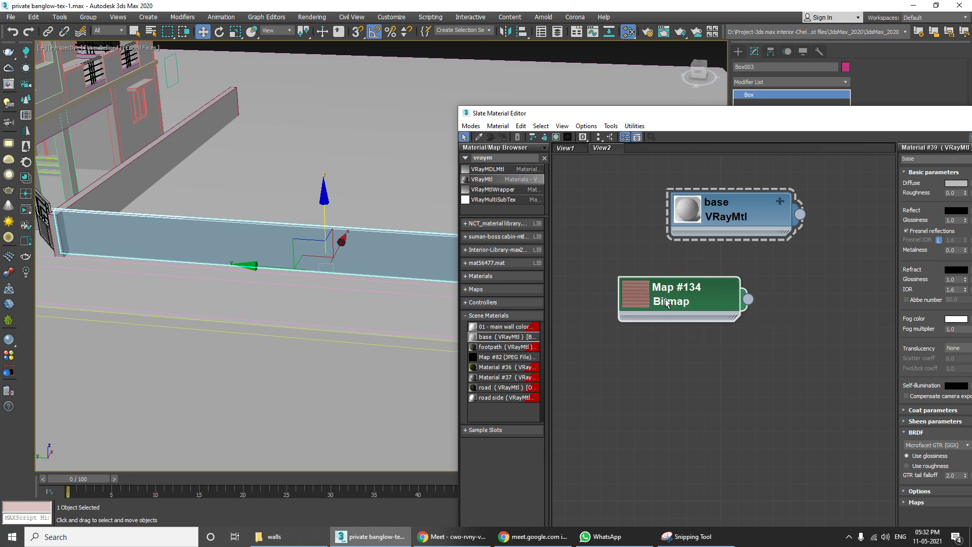
Step: Rearrange the material nodes so the base VRayMtl sits above the brick bitmap, with the whole Slate Material Editor in view
left_click(676, 303)
middle_click_drag(668, 339, 778, 391)
left_click_drag(769, 372, 661, 275)
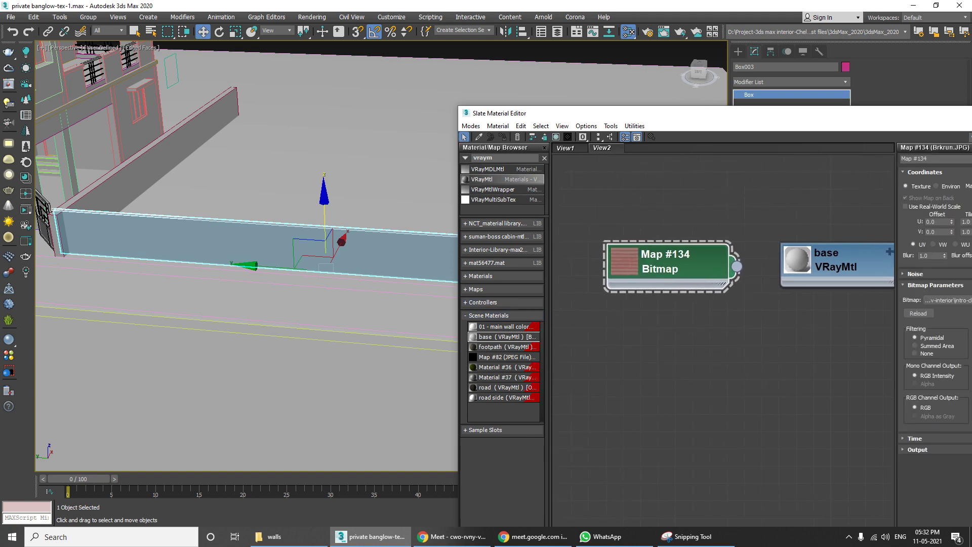
left_click_drag(705, 112, 472, 89)
left_click(616, 245)
scroll(563, 293, "down", 3)
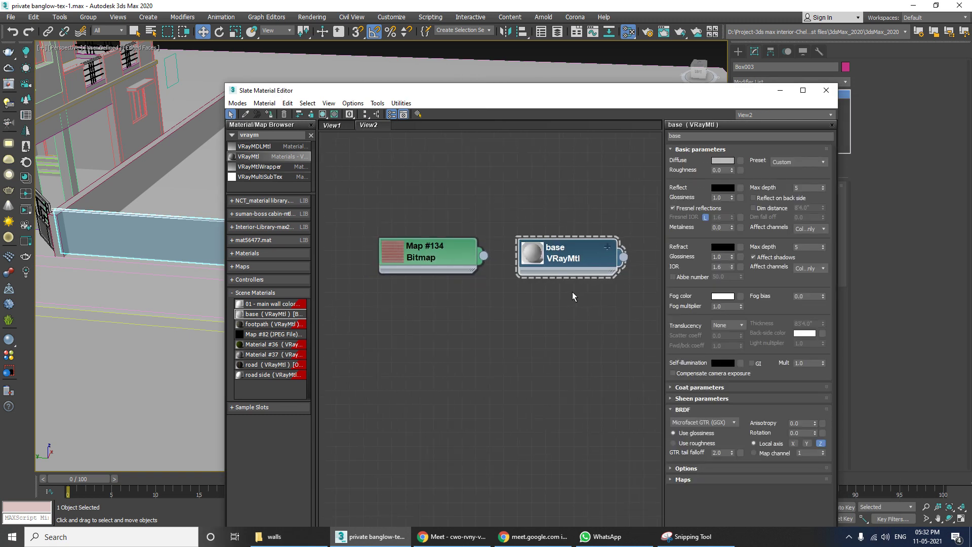
left_click_drag(579, 258, 463, 154)
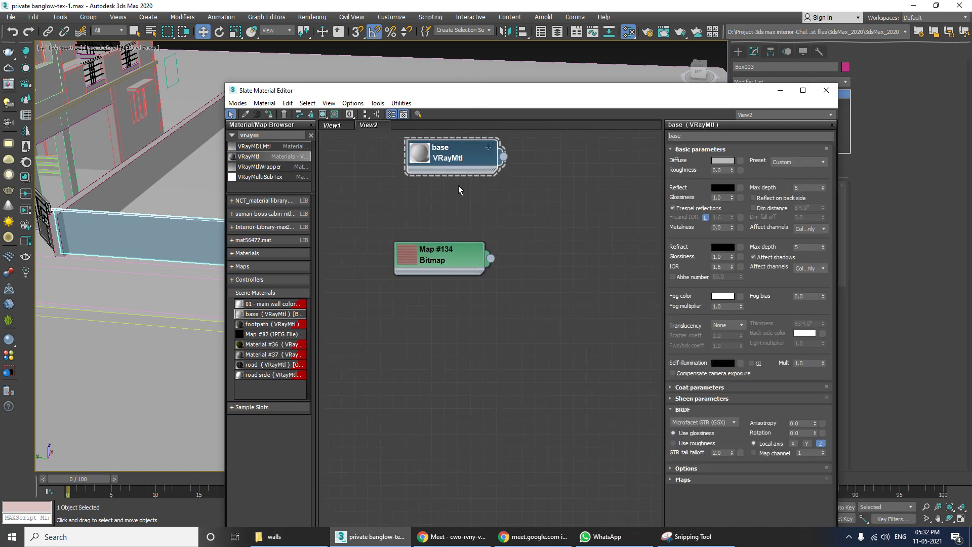
middle_click_drag(442, 203, 482, 217)
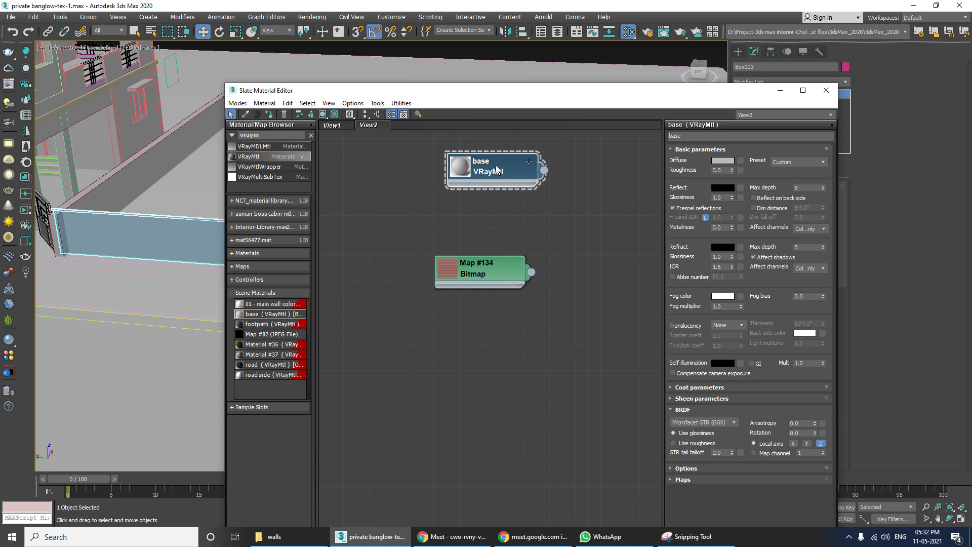
Step: Duplicate the base VRayMtl beside the brick bitmap and connect the bitmap to the copy's diffuse map
left_click_drag(497, 169, 608, 273, "shift")
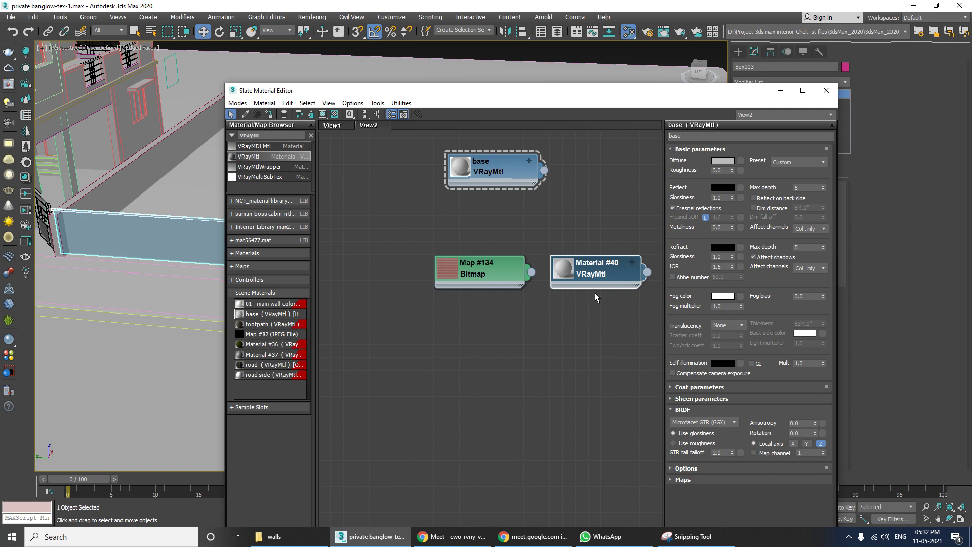
left_click_drag(610, 275, 614, 274)
left_click_drag(568, 278, 551, 290)
left_click_drag(493, 276, 468, 276)
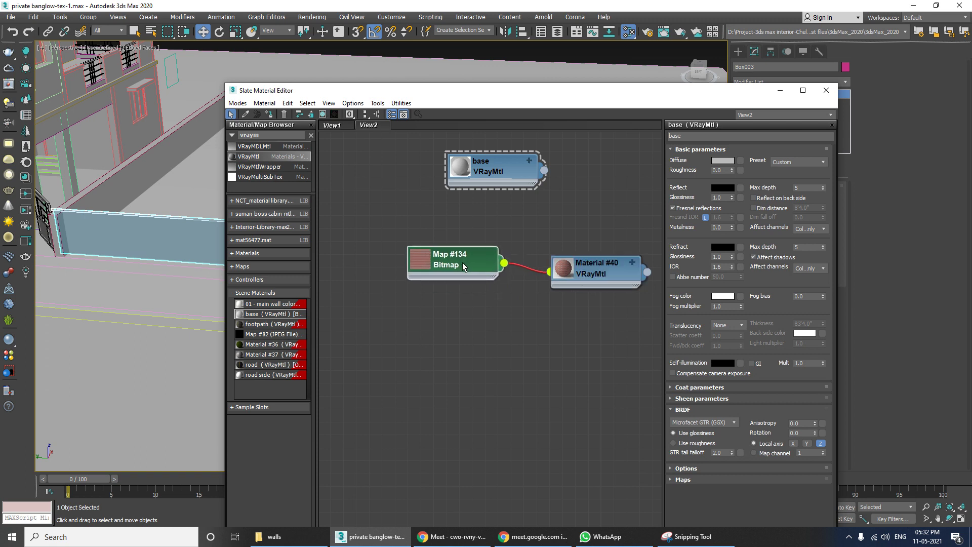
Step: Rename the copied brick material as wall and align its node with the bitmap node
left_click(596, 275)
left_click_drag(597, 274, 598, 279)
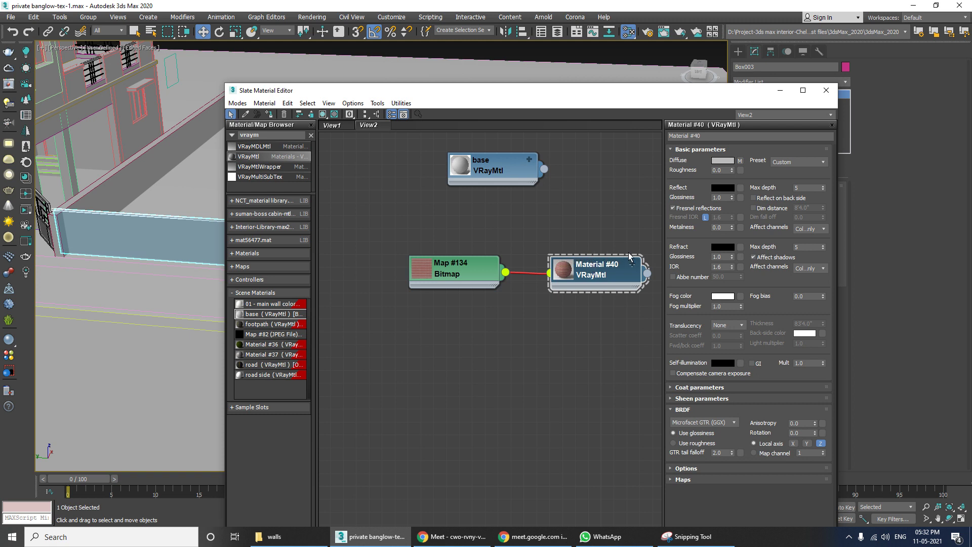
scroll(621, 275, "up", 2)
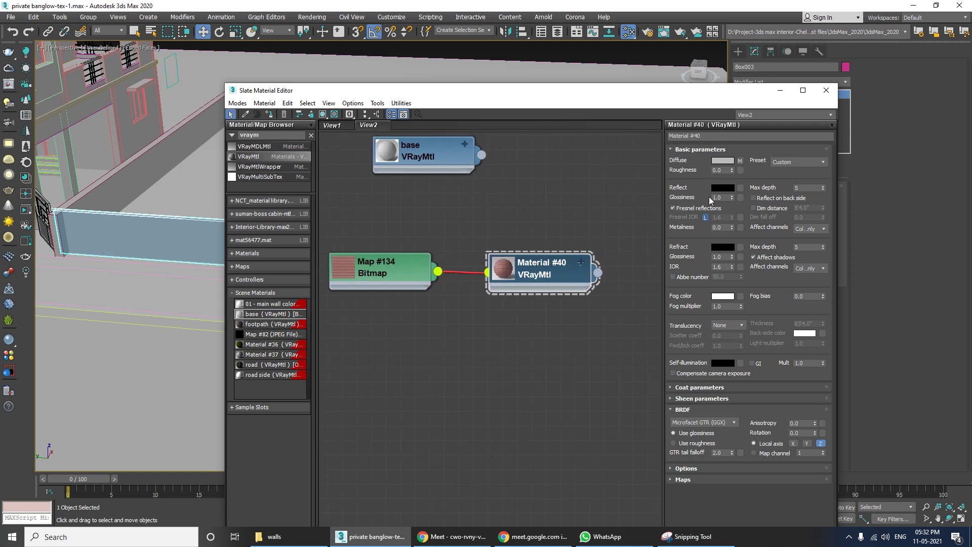
left_click(711, 136)
type("wall")
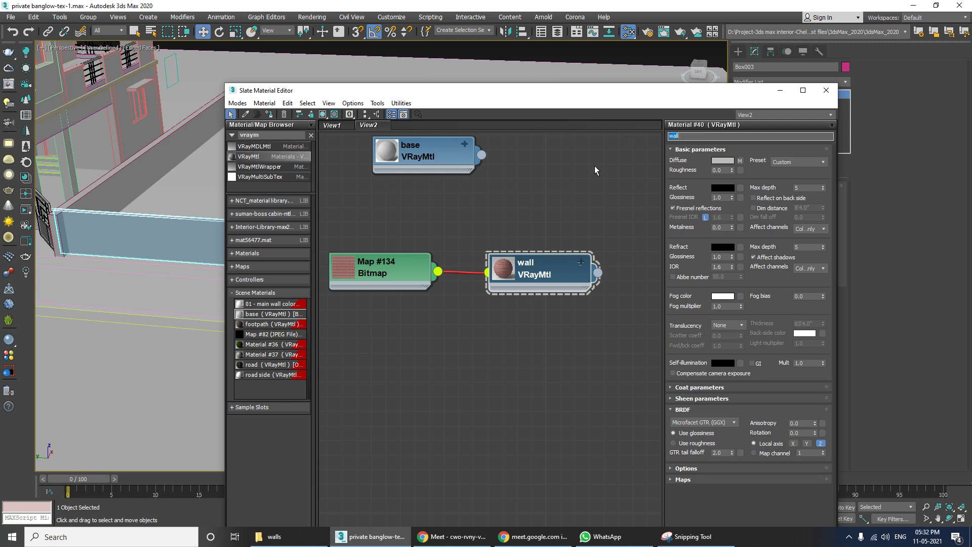
left_click_drag(404, 272, 418, 272)
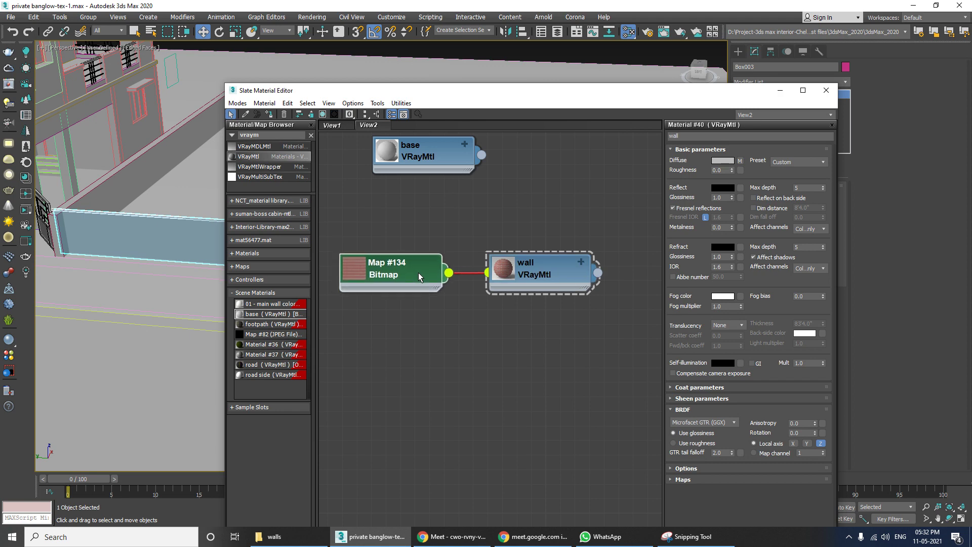
Step: Assign the wall material to the selected boundary wall and show its brick bitmap shaded in the viewport
left_click_drag(392, 97, 505, 88)
scroll(253, 252, "up", 3)
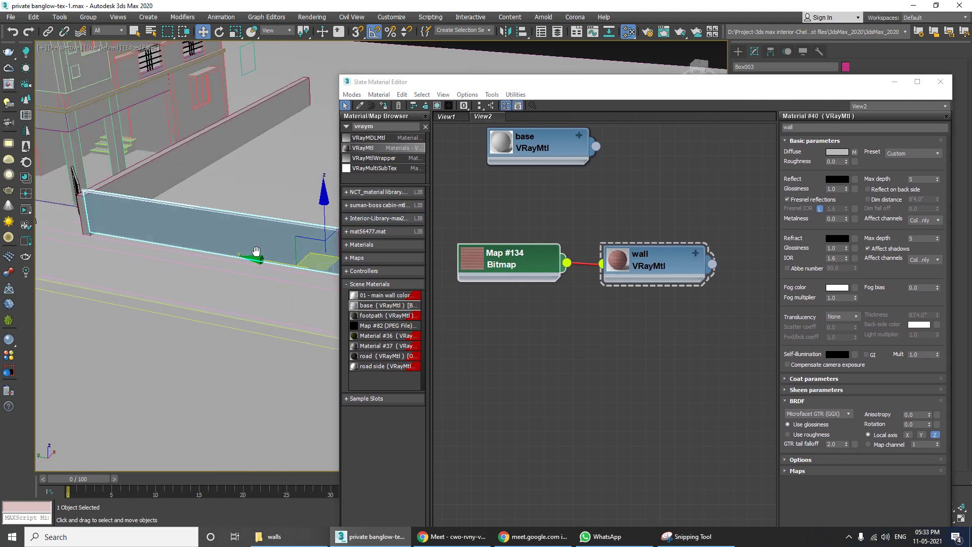
left_click(660, 260)
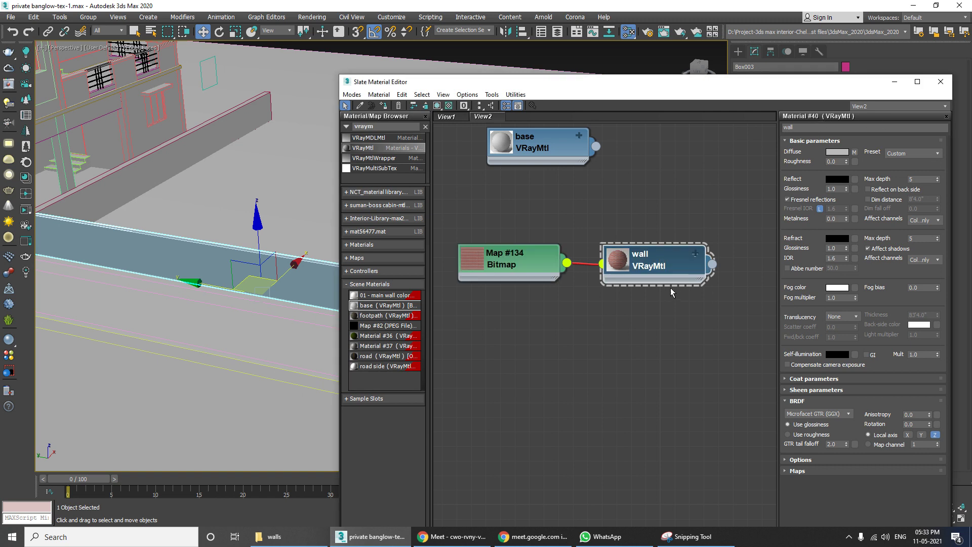
left_click(524, 266)
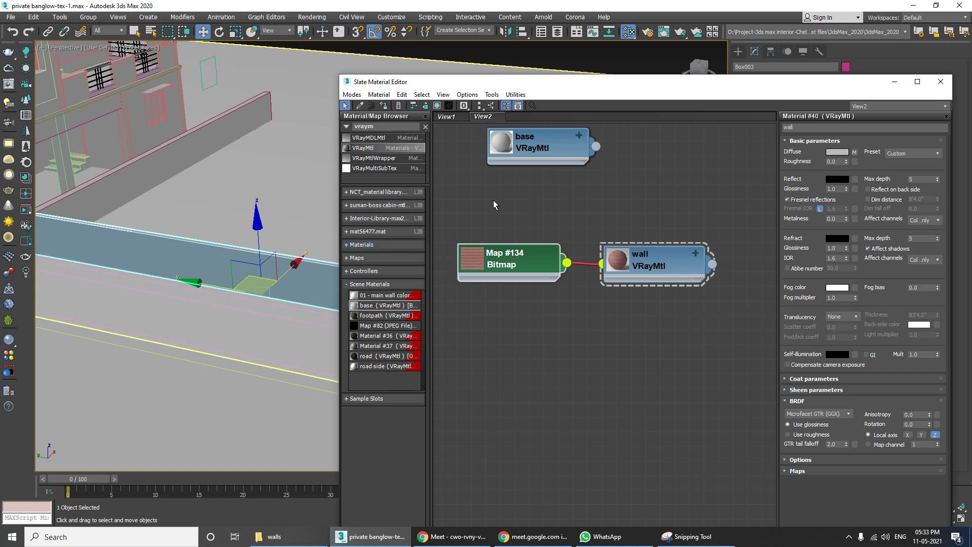
left_click(384, 107)
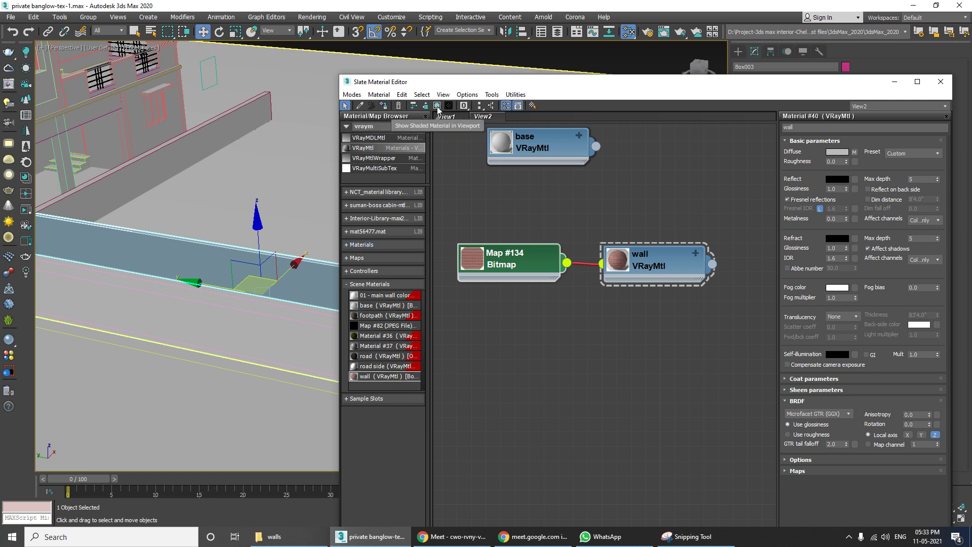
left_click(437, 106)
left_click_drag(443, 82, 517, 81)
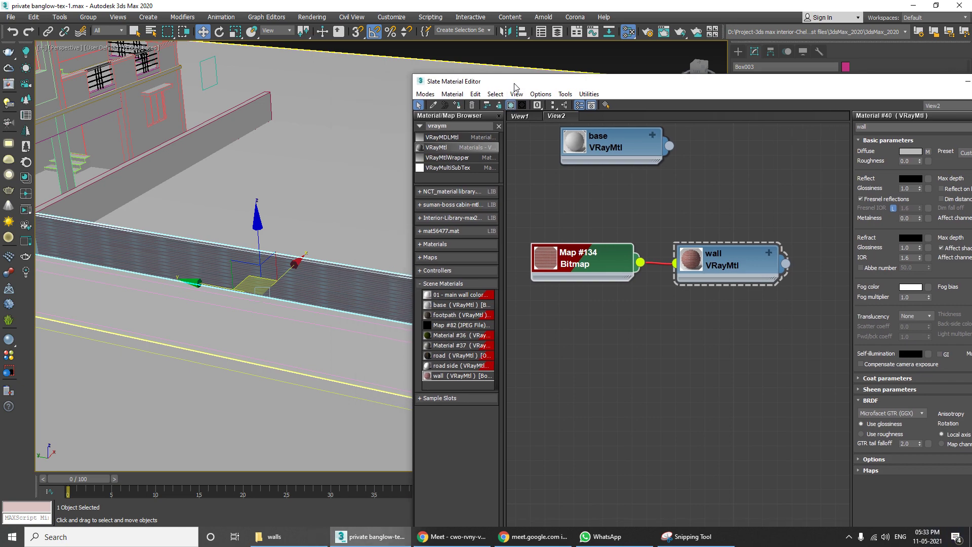
Step: Add a UVW Map modifier to the selected boundary wall and set its mapping type to Box
middle_click_drag(299, 203, 297, 233, "alt")
left_click_drag(531, 84, 536, 402)
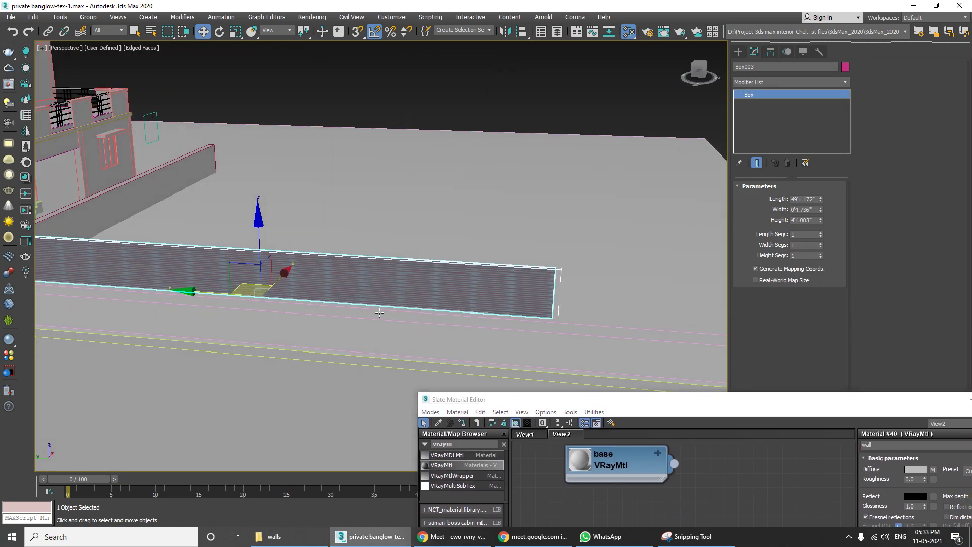
scroll(408, 293, "up", 4)
scroll(407, 294, "up", 2)
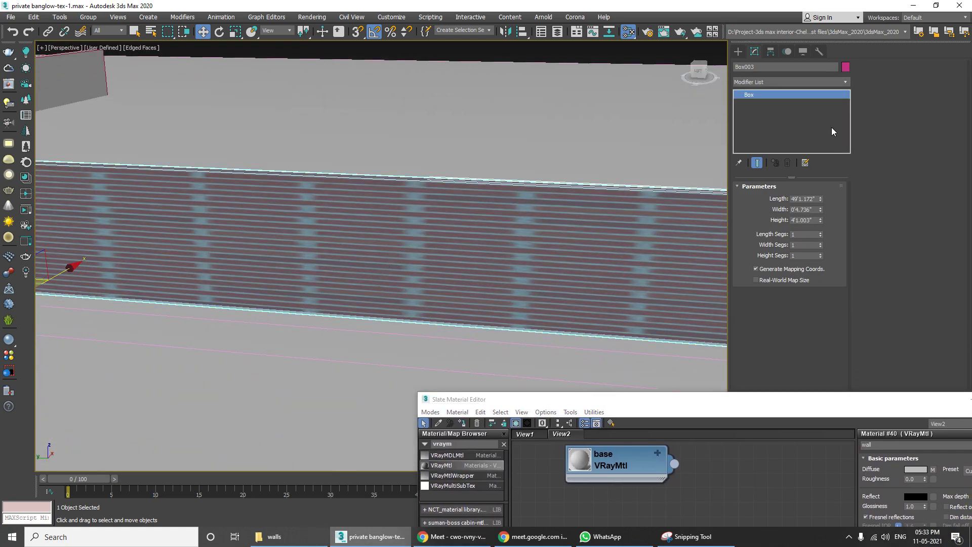
left_click(777, 83)
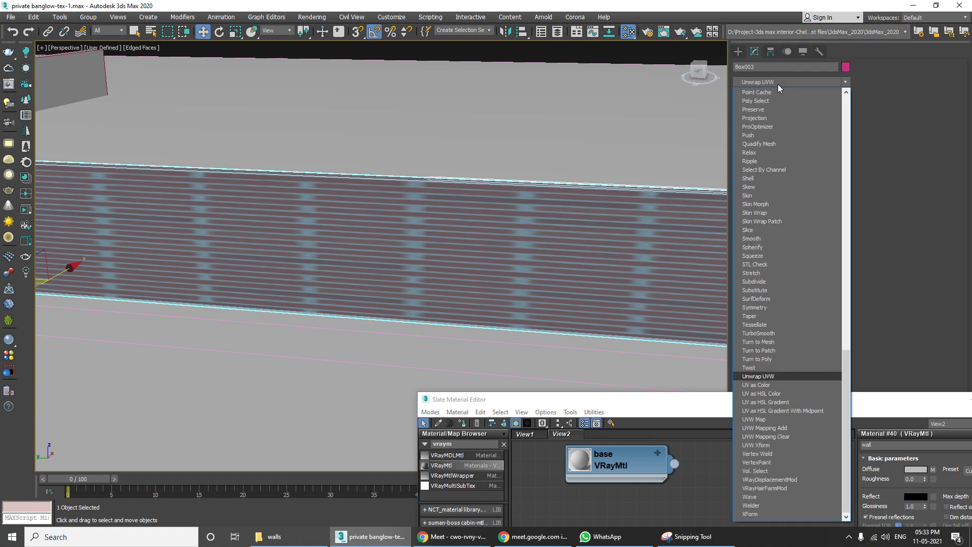
key("Down")
key("Down")
key("Down")
key("Down")
key("Down")
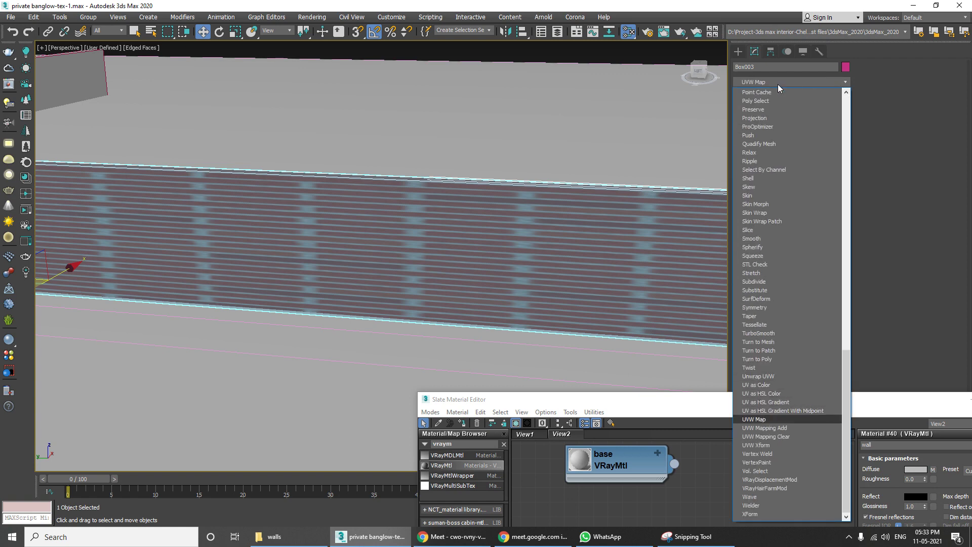
key("Return")
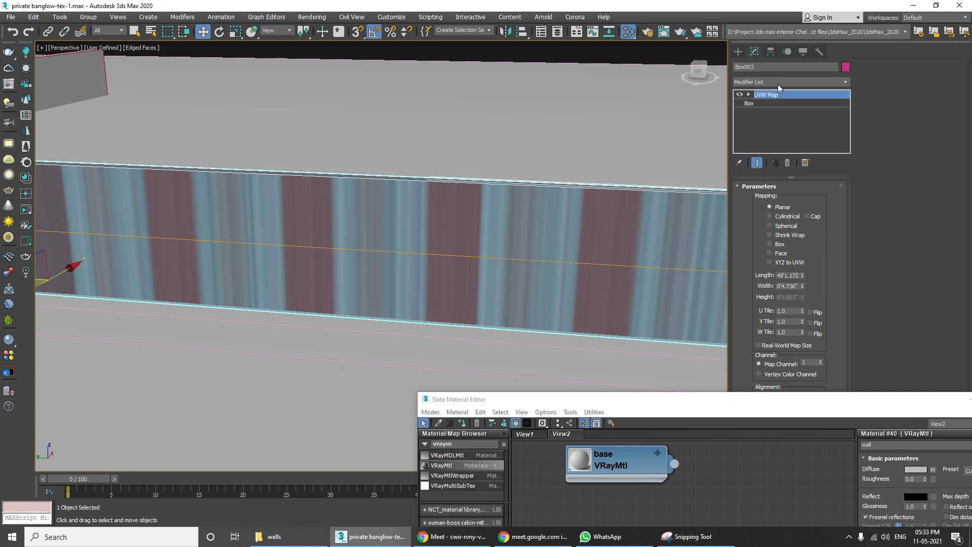
left_click(779, 245)
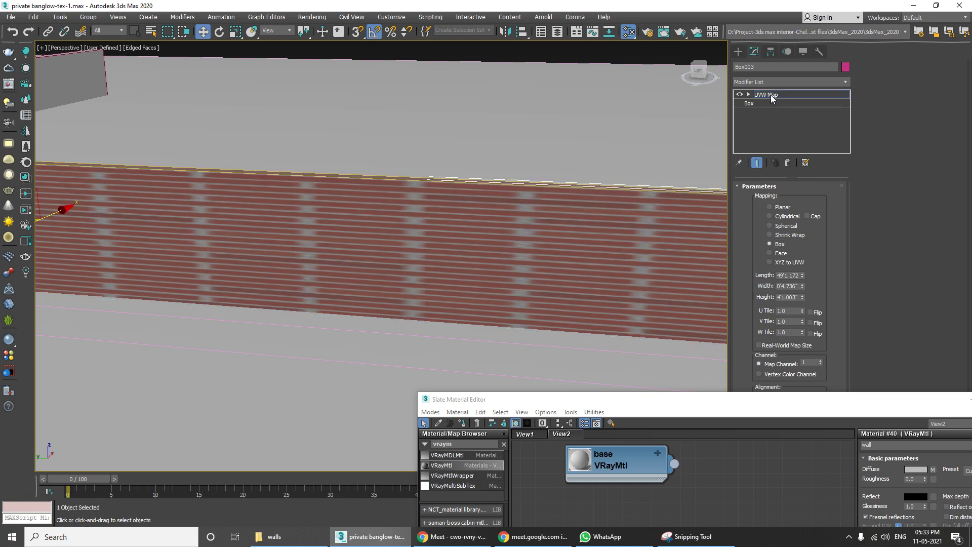
Step: Scale the UVW Map gizmo along its height and length so the stretched texture shows normally proportioned bricks
scroll(249, 228, "down", 2)
key("r")
middle_click_drag(356, 205, 395, 238)
left_click_drag(221, 162, 218, 202)
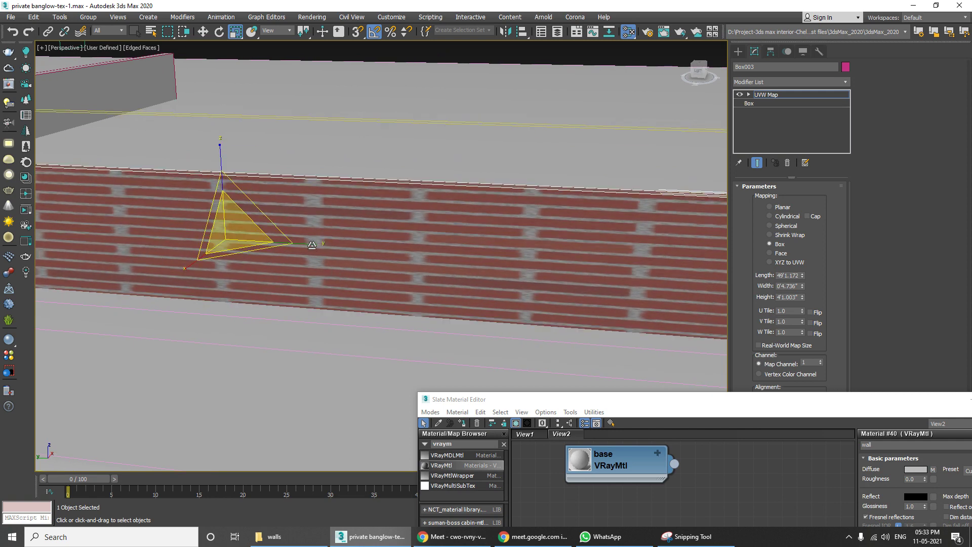
left_click_drag(210, 243, 630, 292)
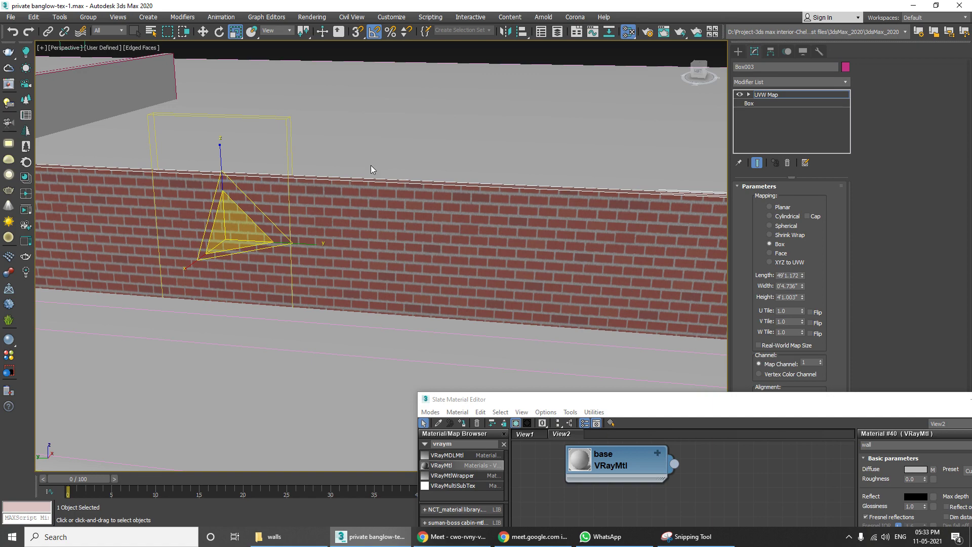
Step: Fine-tune the scale of the mapping gizmo on the wall's brick texture and switch back to the Move tool
mouse_move(215, 153)
left_mouse_down()
mouse_move(221, 142)
mouse_move(221, 150)
left_mouse_up()
middle_click_drag(223, 223, 178, 238, "alt")
left_click_drag(219, 319, 46, 497)
middle_click_drag(46, 496, 193, 344, "alt")
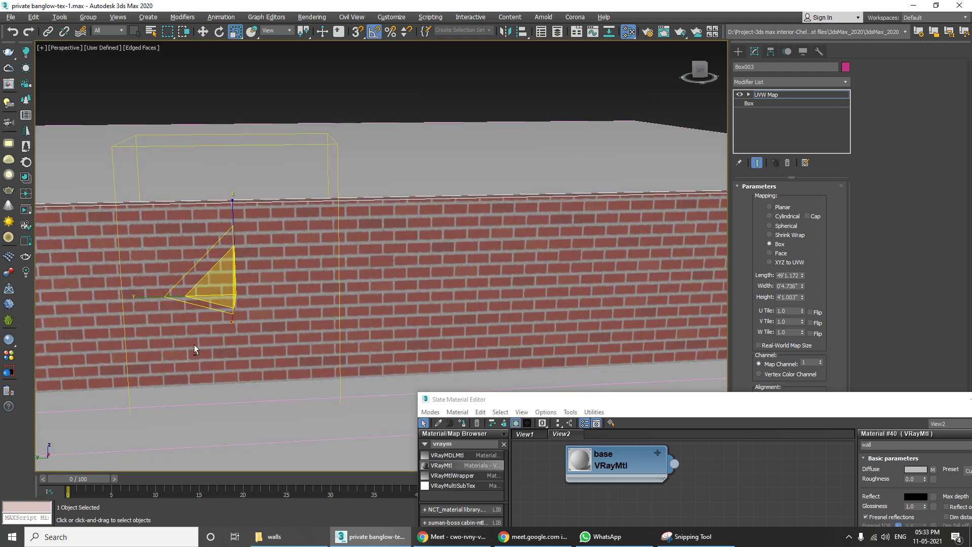
left_click_drag(217, 285, 235, 339)
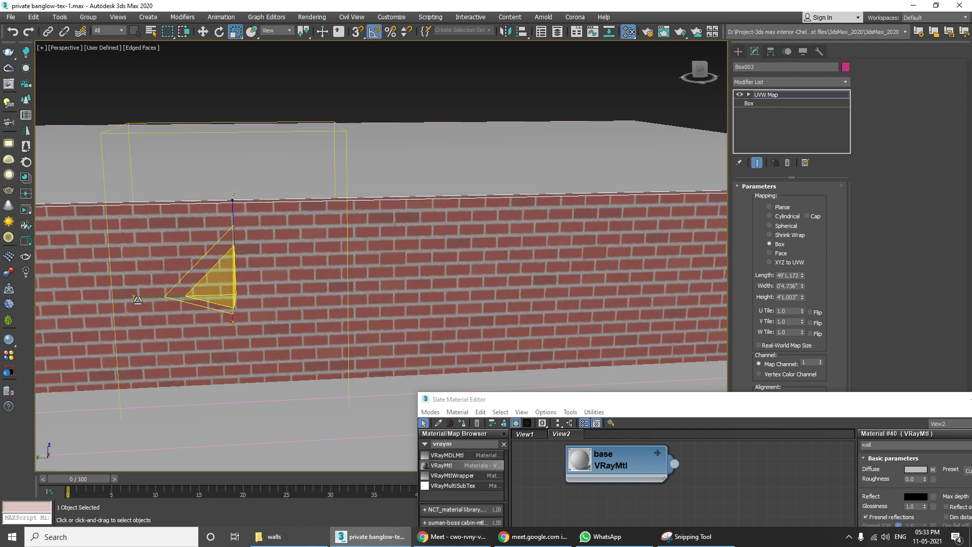
left_click_drag(128, 298, 212, 233)
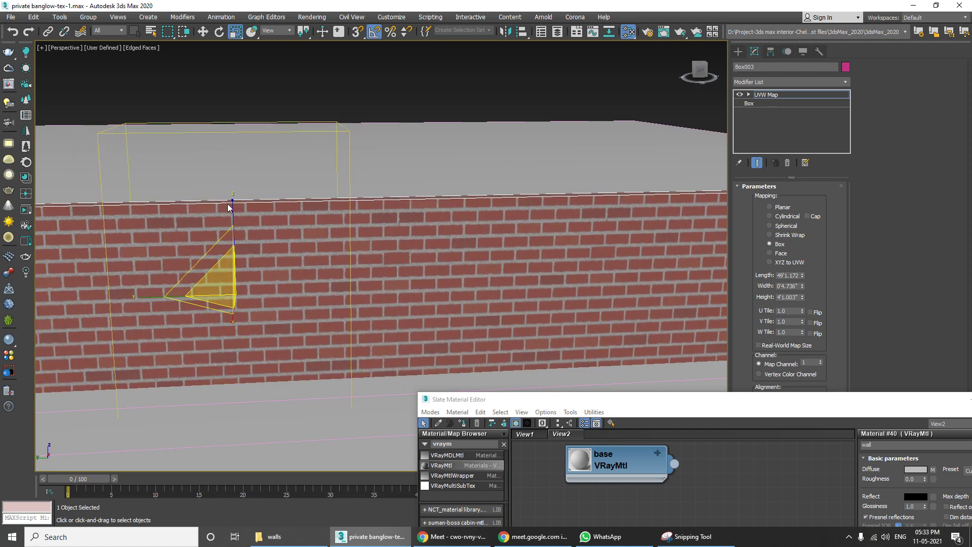
middle_click_drag(228, 208, 263, 304, "alt")
key("w")
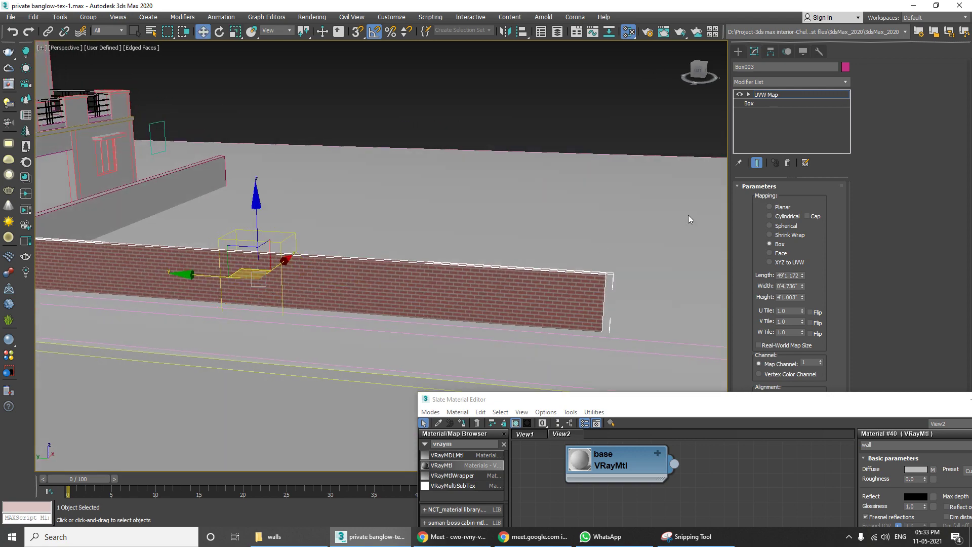
Step: Leave the UVW Map gizmo level and deselect the boundary wall to inspect its brick texture beside the gate
left_click(749, 95)
left_click(766, 103)
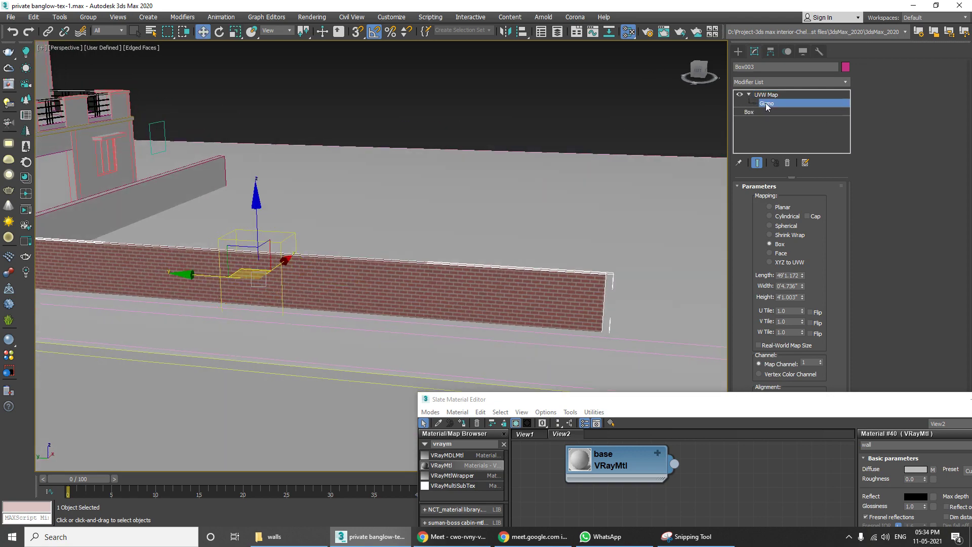
left_click(767, 95)
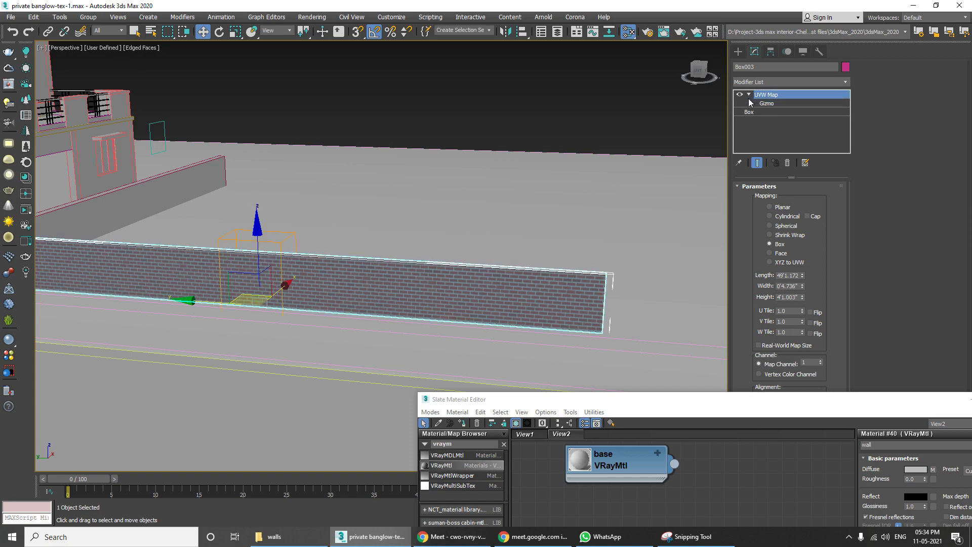
left_click(618, 124)
middle_click_drag(314, 289, 312, 267)
scroll(368, 285, "down", 5)
scroll(320, 275, "up", 7)
scroll(313, 276, "down", 3)
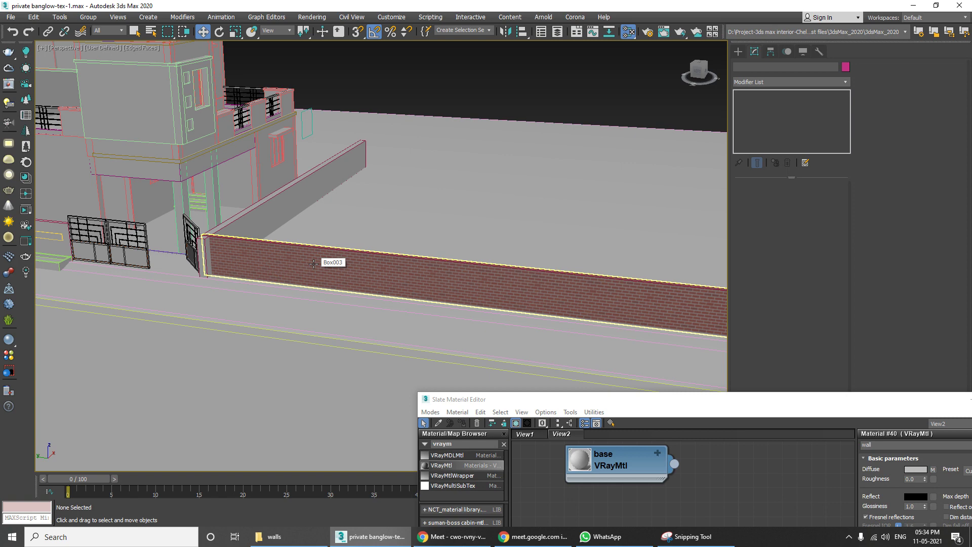
Step: Reselect the brick boundary wall and reposition the Slate Material Editor so the base, bitmap and wall nodes are in view
left_click(317, 271)
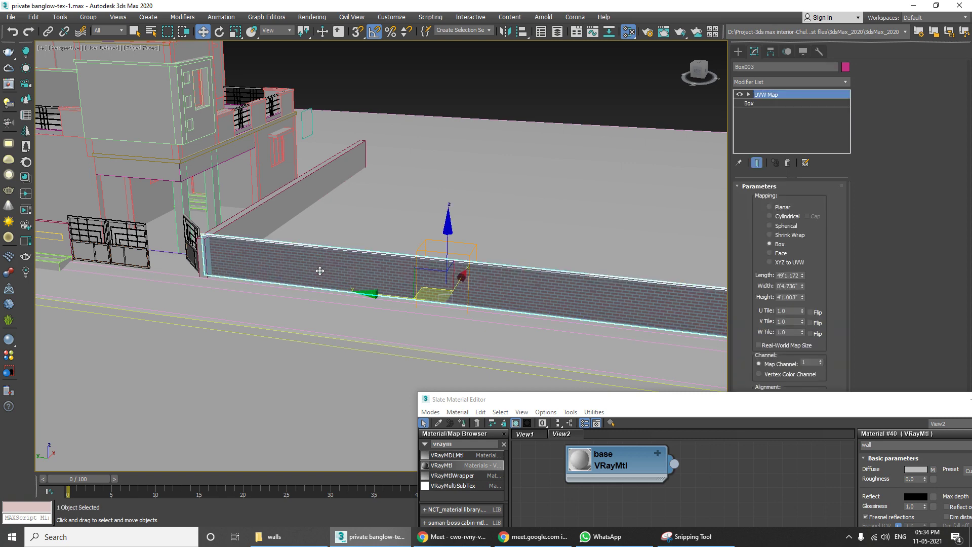
left_click_drag(455, 399, 631, 319)
middle_click_drag(400, 304, 388, 285, "alt")
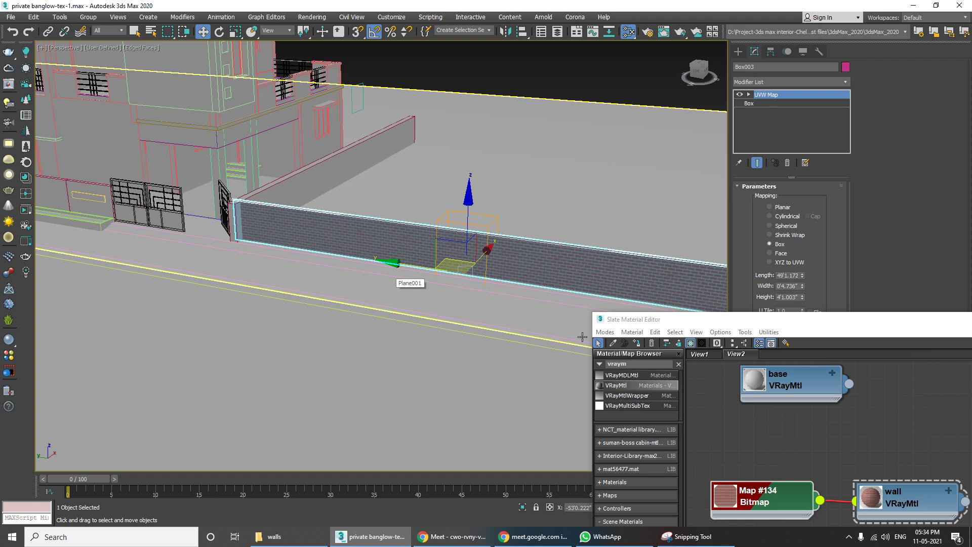
left_click_drag(682, 325, 639, 296)
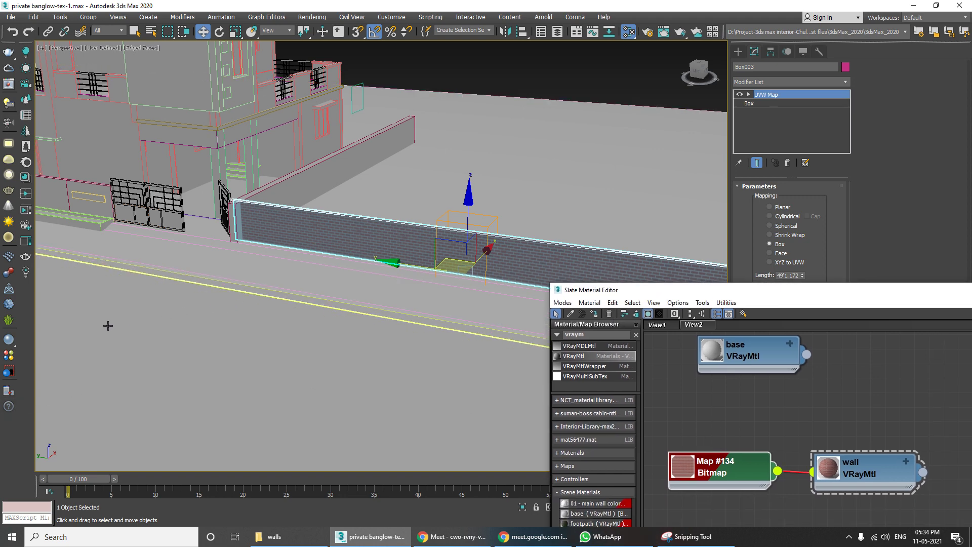
Step: Open the V-Ray Asset Browser and look through the Liquid, Various, Tiles, Stone and Bricks material categories
left_click(9, 357)
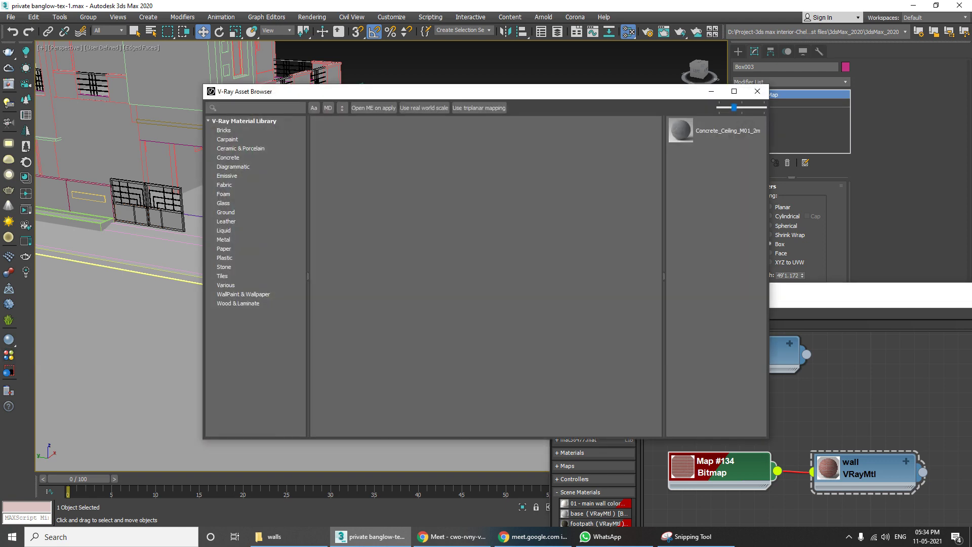
left_click(224, 231)
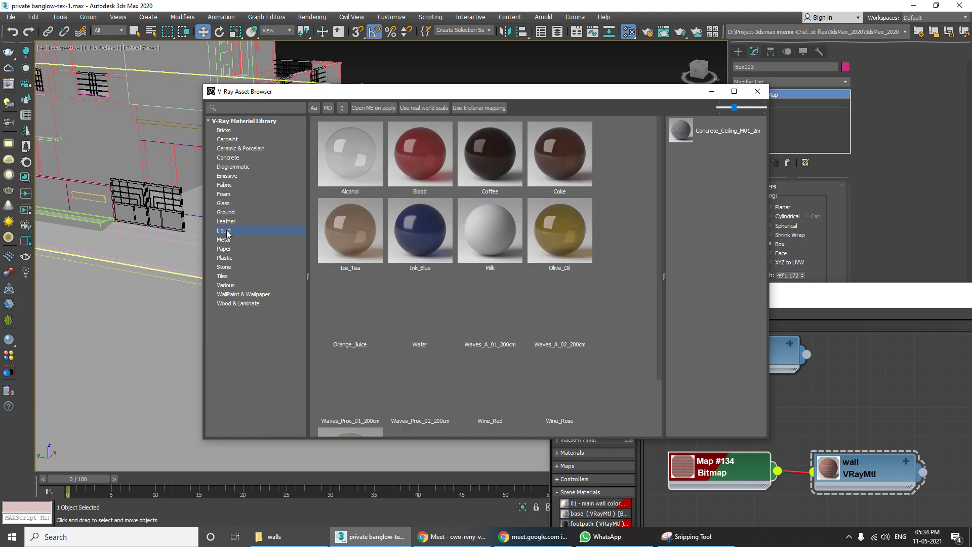
left_click(223, 276)
left_click(226, 285)
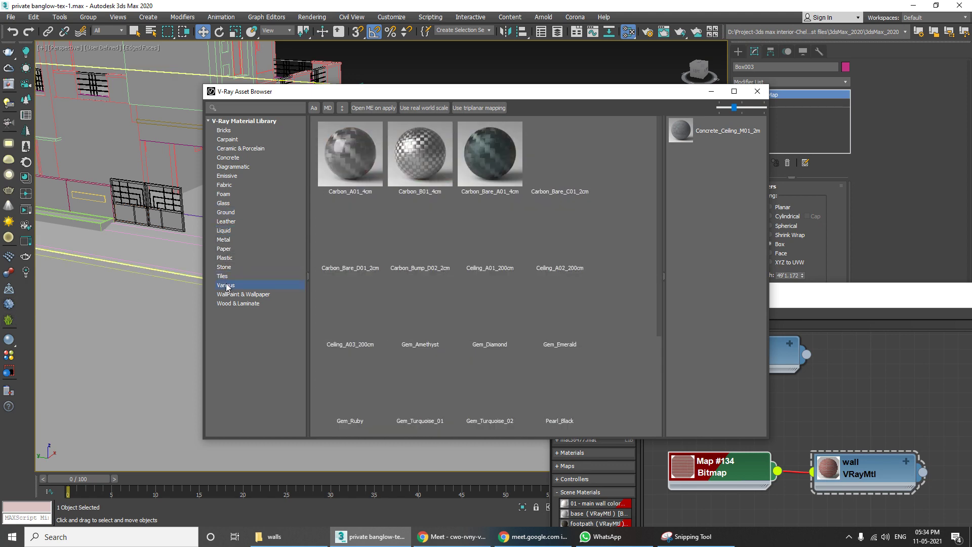
left_click(227, 277)
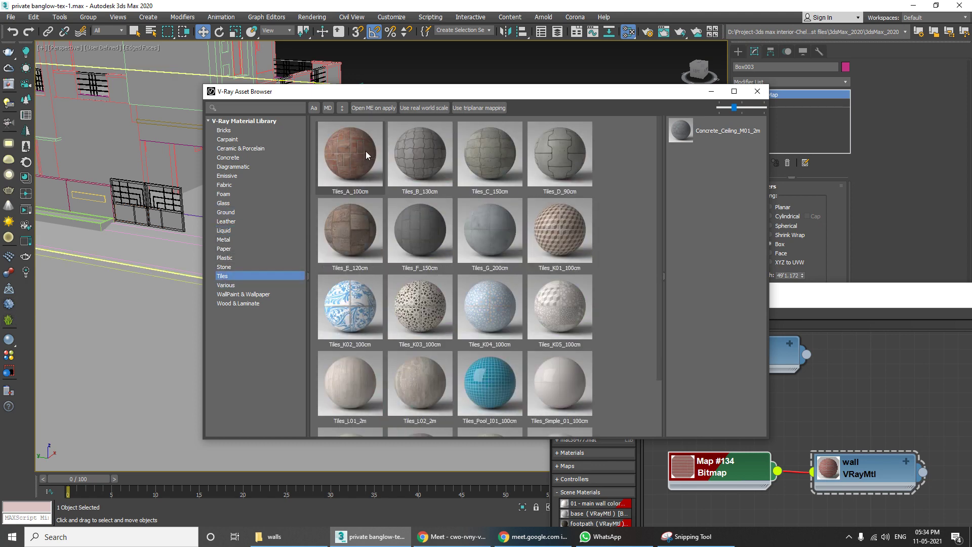
left_click_drag(486, 97, 565, 79)
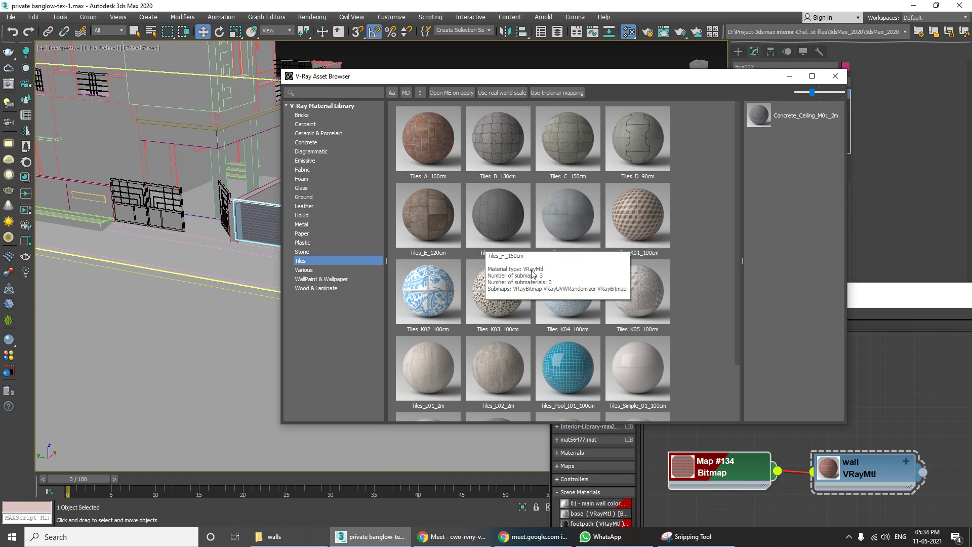
scroll(526, 292, "down", 1)
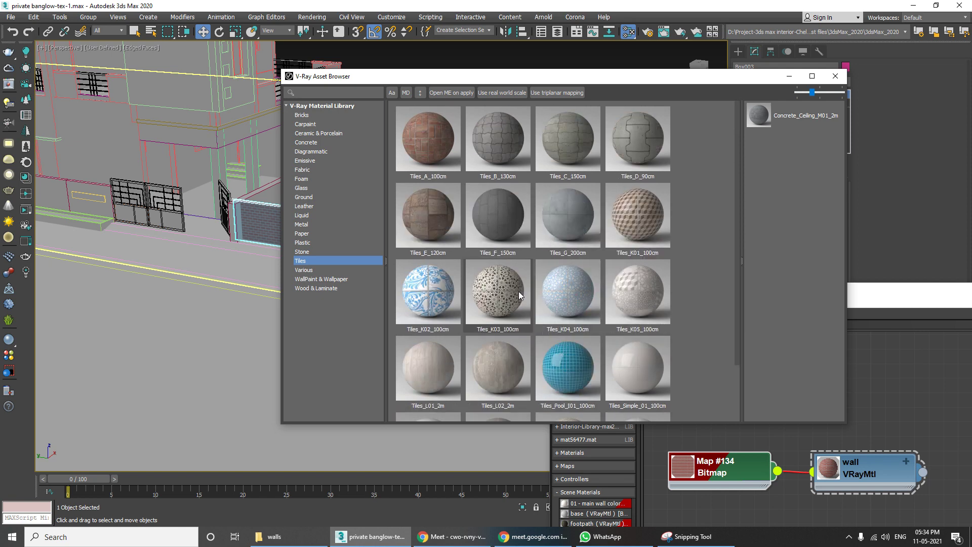
left_click(307, 252)
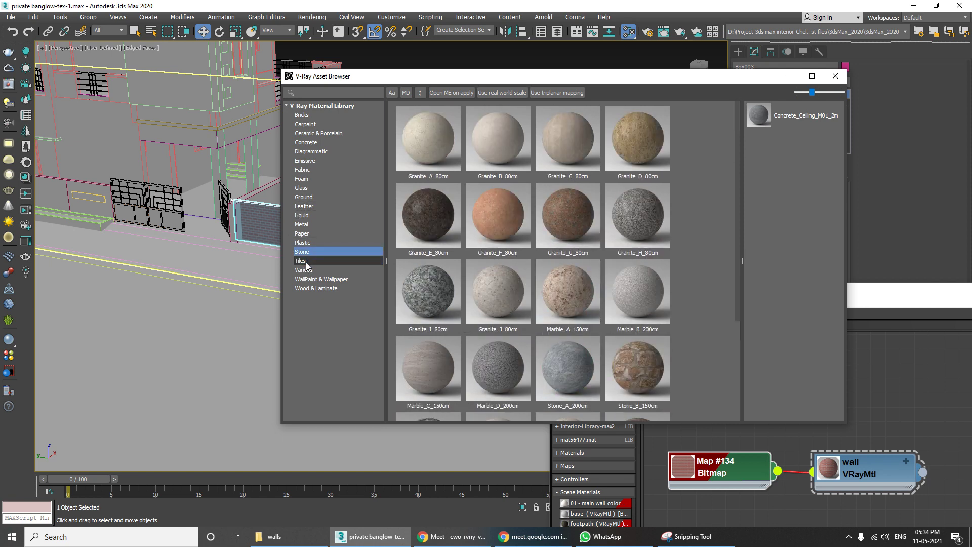
left_click(304, 261)
left_click(303, 115)
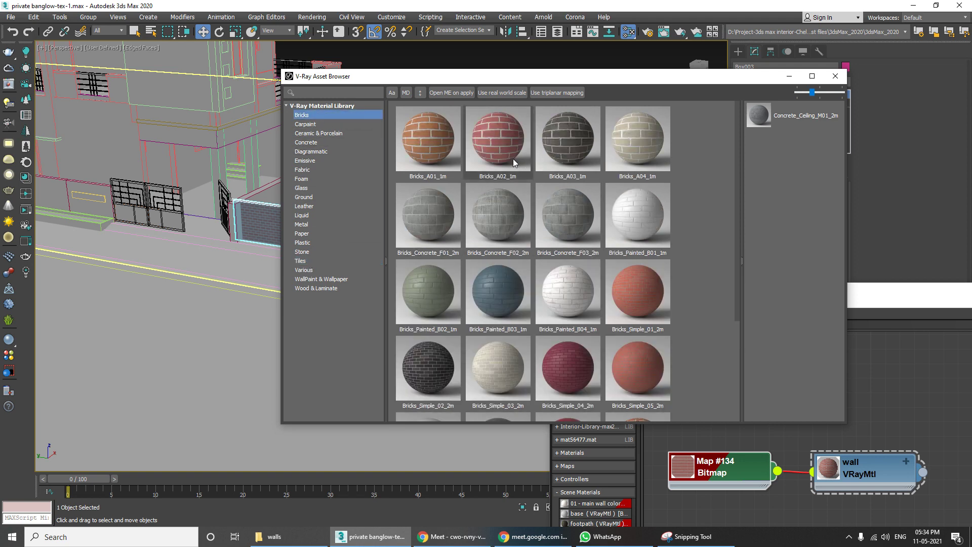
left_click_drag(525, 77, 678, 114)
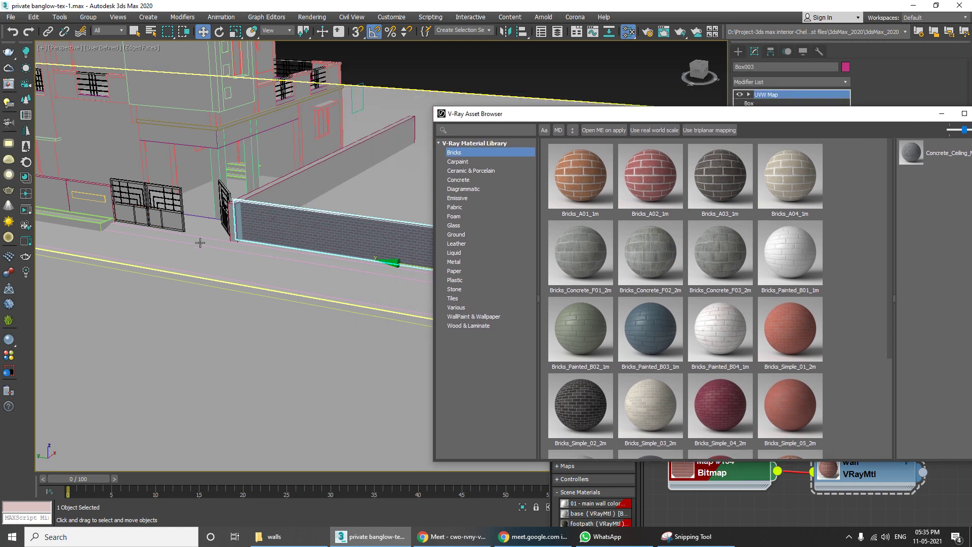
Step: Select the untextured front boundary wall on the other side of the gate and apply the Bricks_A02_1m library material
middle_click_drag(44, 224, 247, 267)
scroll(171, 236, "down", 3)
scroll(185, 253, "up", 4)
scroll(199, 276, "down", 3)
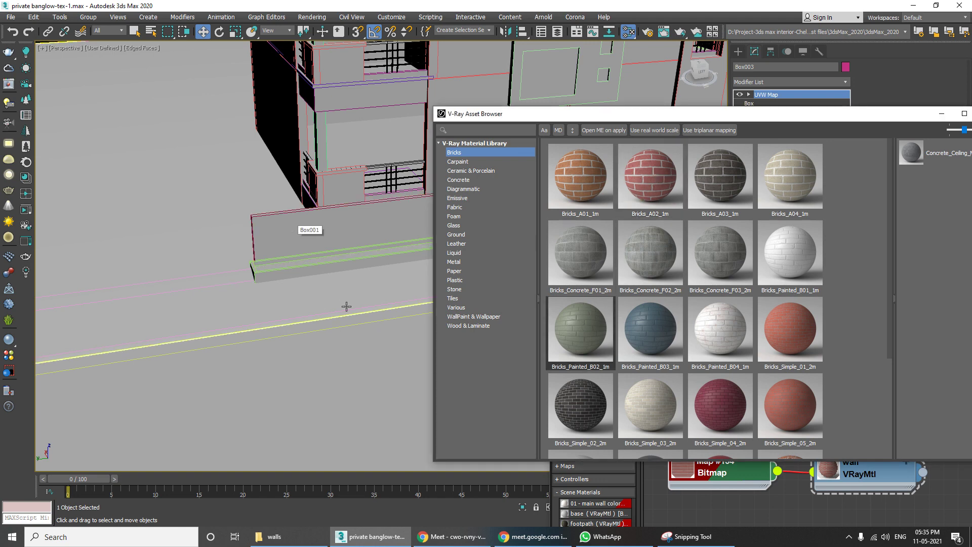
left_click(297, 232)
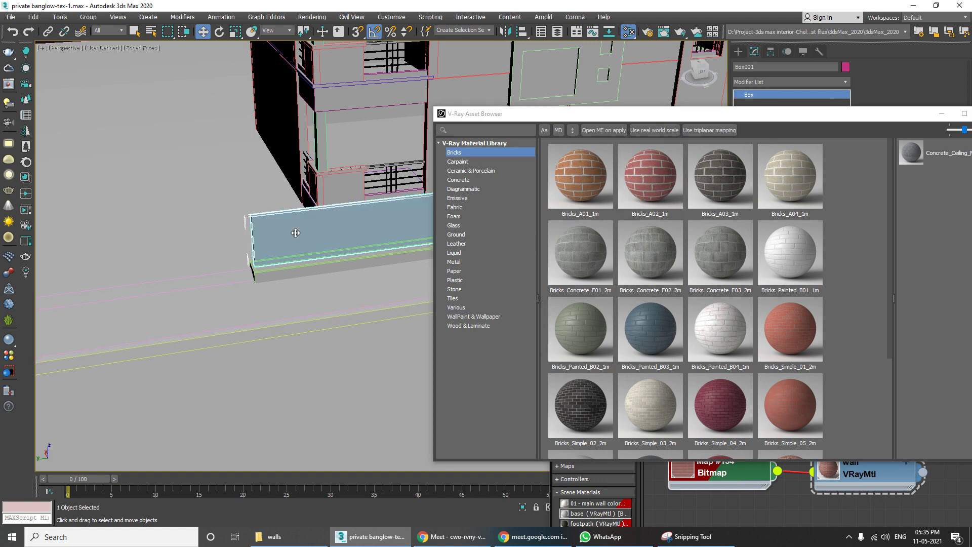
right_click(652, 166)
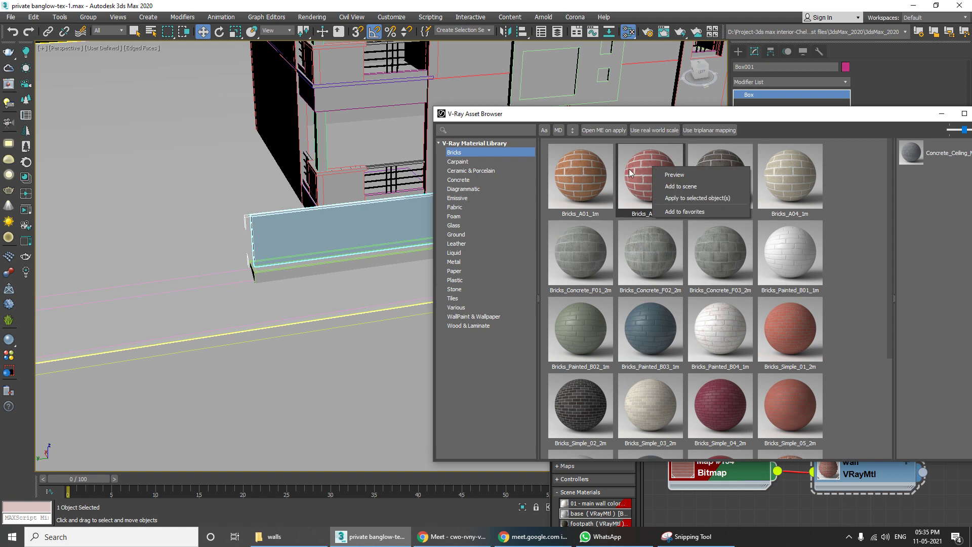
left_click(712, 197)
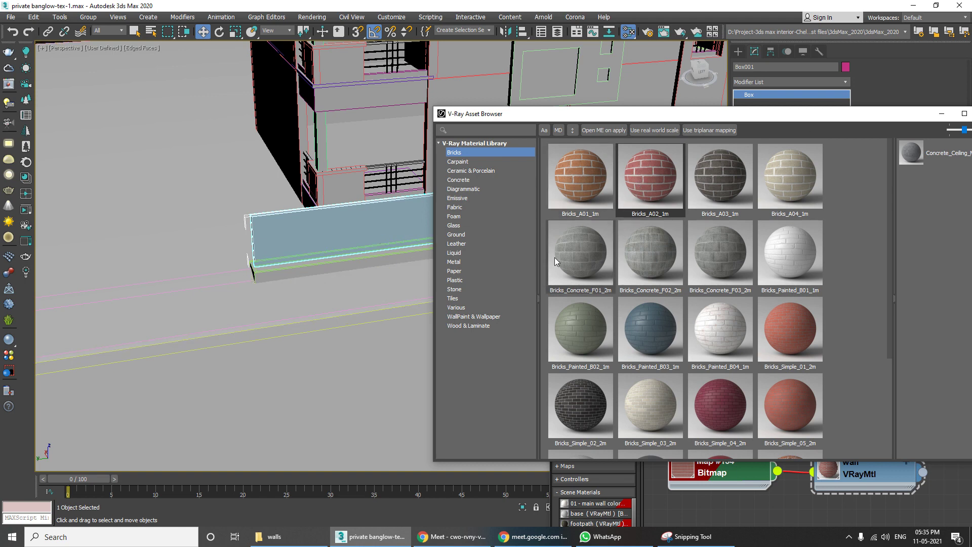
Step: Minimise the V-Ray Asset Browser and pick the newly applied brick material from the wall into the Slate Material Editor
left_click_drag(731, 114, 641, 166)
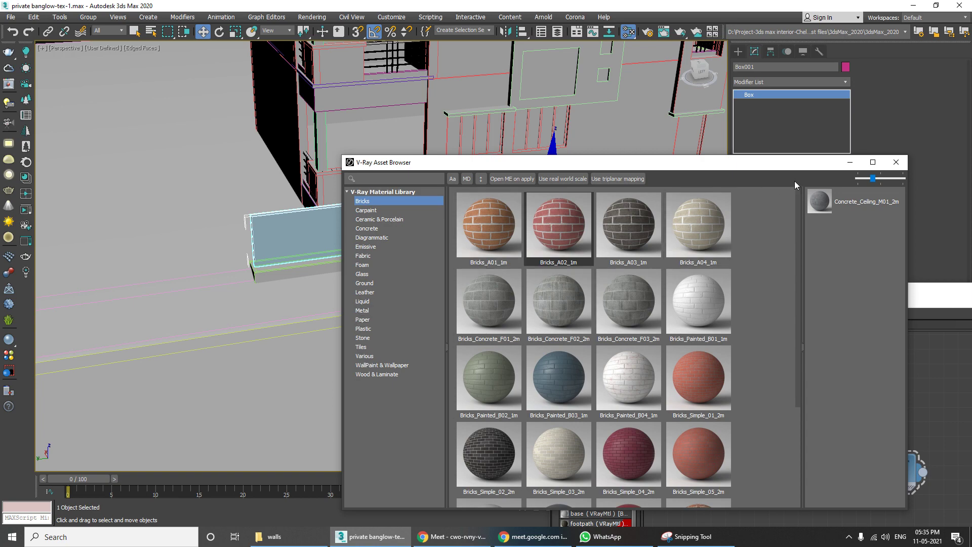
left_click(849, 164)
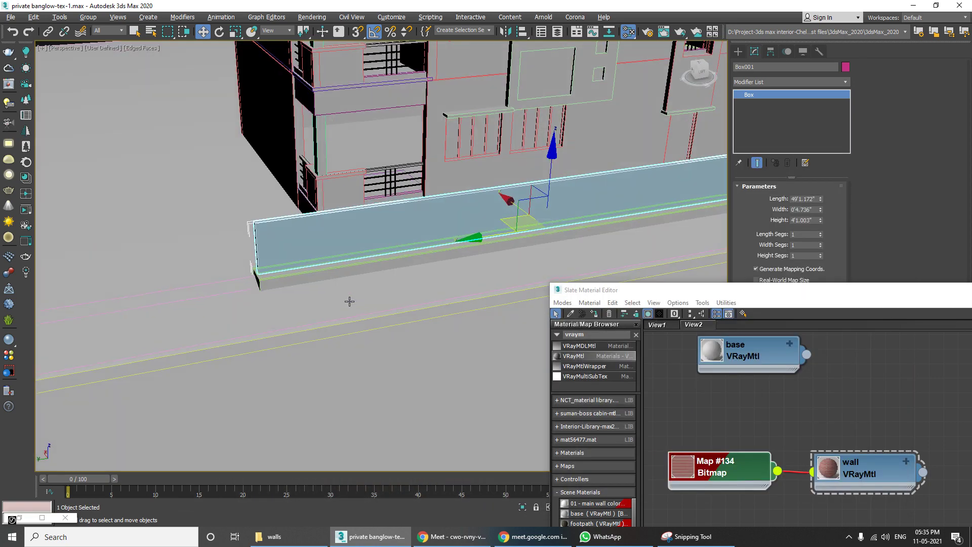
left_click_drag(641, 292, 558, 134)
middle_click_drag(691, 368, 692, 329)
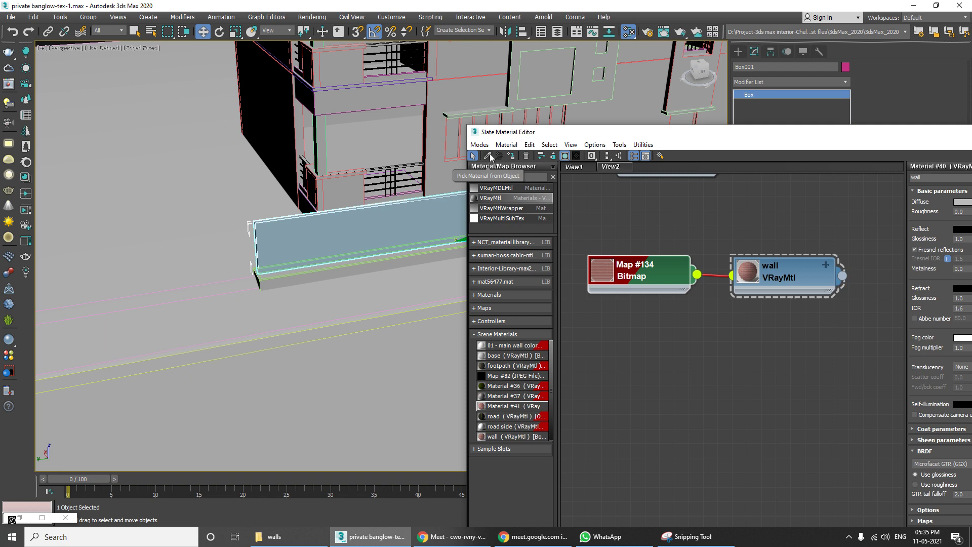
left_click(490, 156)
left_click(409, 226)
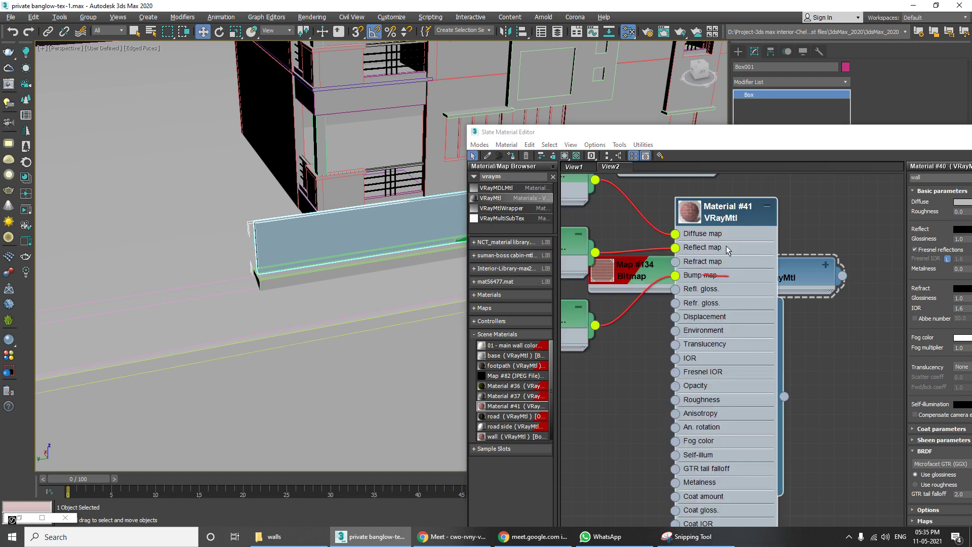
Step: Collapse the picked library brick material's node and move it with all its child maps below the wall material's nodes
left_click_drag(726, 245, 699, 246)
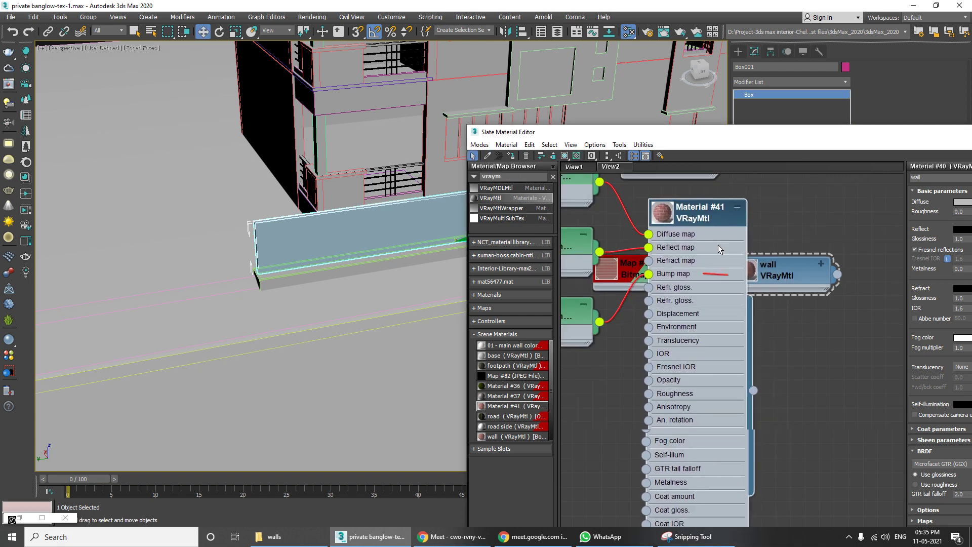
scroll(718, 245, "down", 3)
left_click(731, 223)
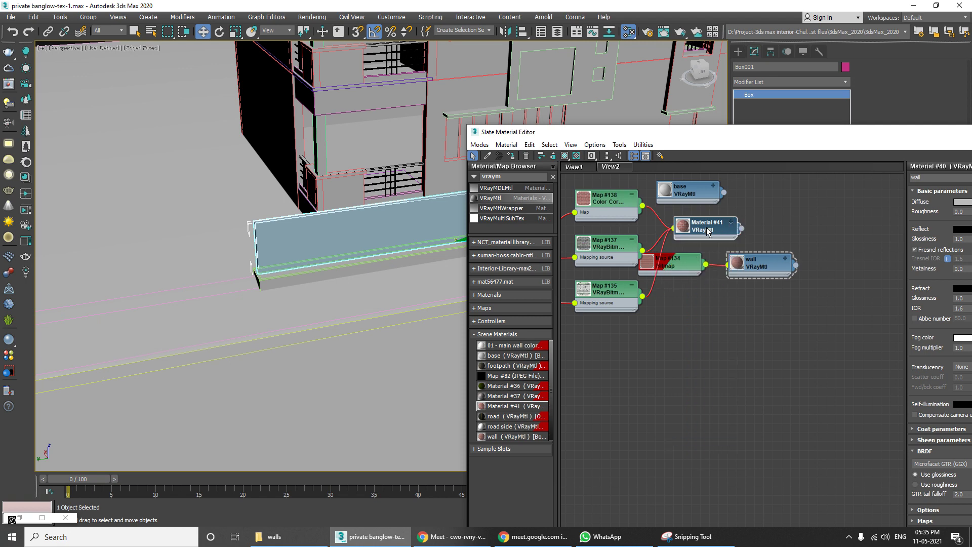
left_click_drag(707, 231, 708, 240)
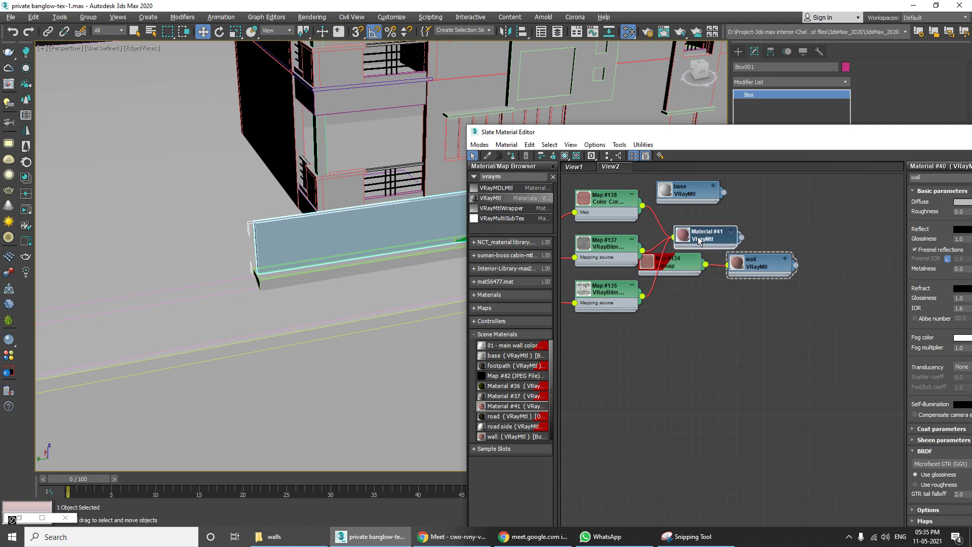
left_click(549, 145)
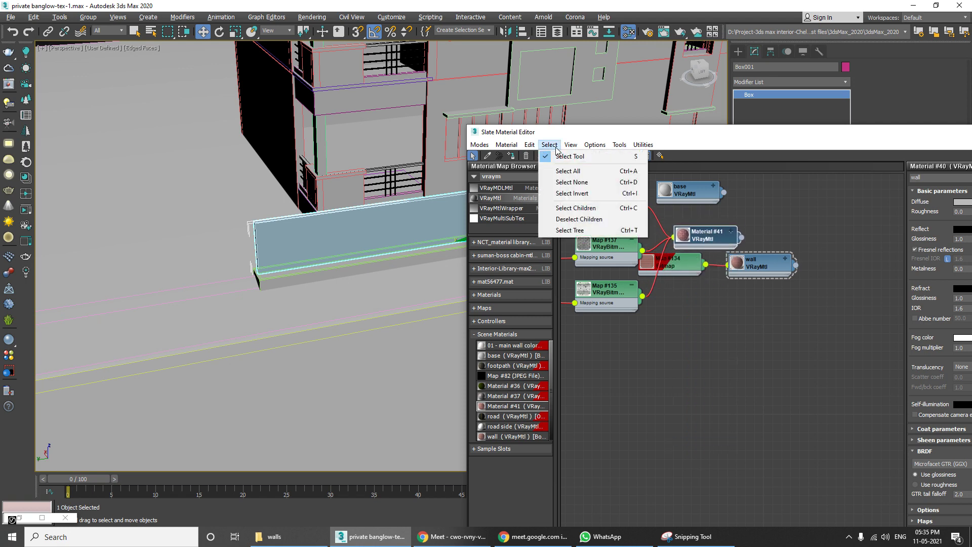
left_click(589, 213)
left_click_drag(709, 238, 781, 357)
Step: Reposition the Slate Material Editor to show its full parameters, and tidy the UVW randomizer and diffuse bitmap nodes of the library brick
left_click(782, 314)
left_click_drag(648, 137, 418, 116)
middle_click_drag(486, 309, 560, 306)
middle_click_drag(471, 342, 462, 314)
left_click_drag(360, 341, 378, 341)
left_click_drag(467, 291, 462, 279)
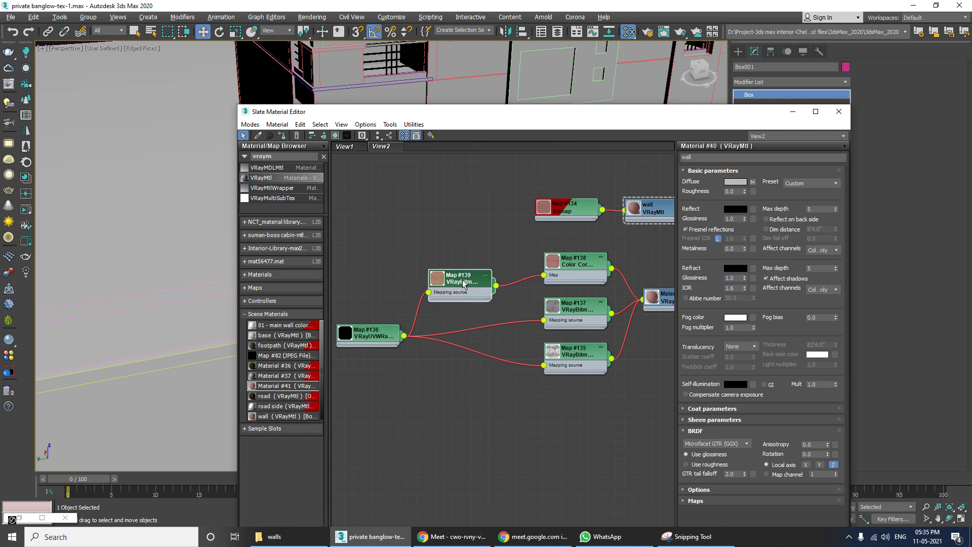
Step: Inspect the parameters of the VRayBitmap and the Color Correction map that feed the library brick material's diffuse
left_click(462, 306)
double_click(467, 283)
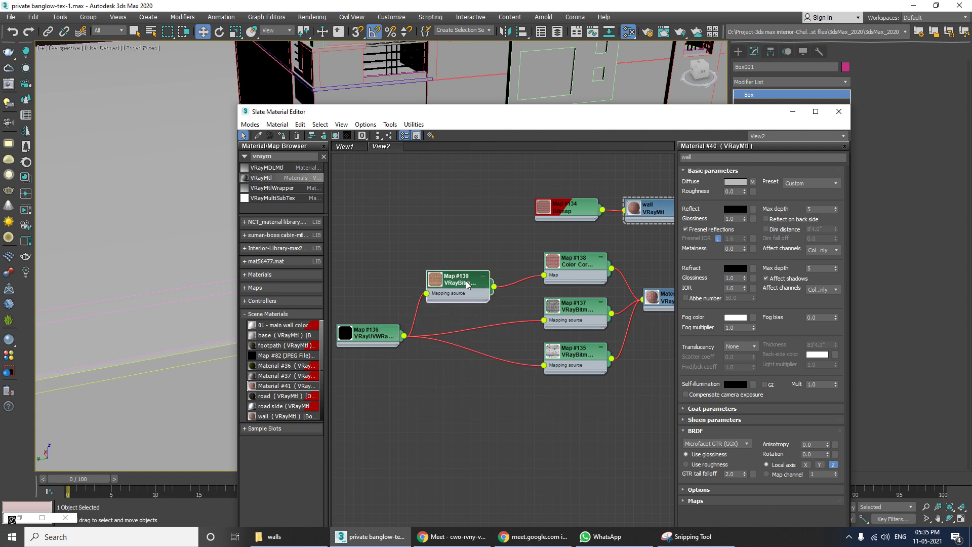
middle_click_drag(497, 294, 426, 307)
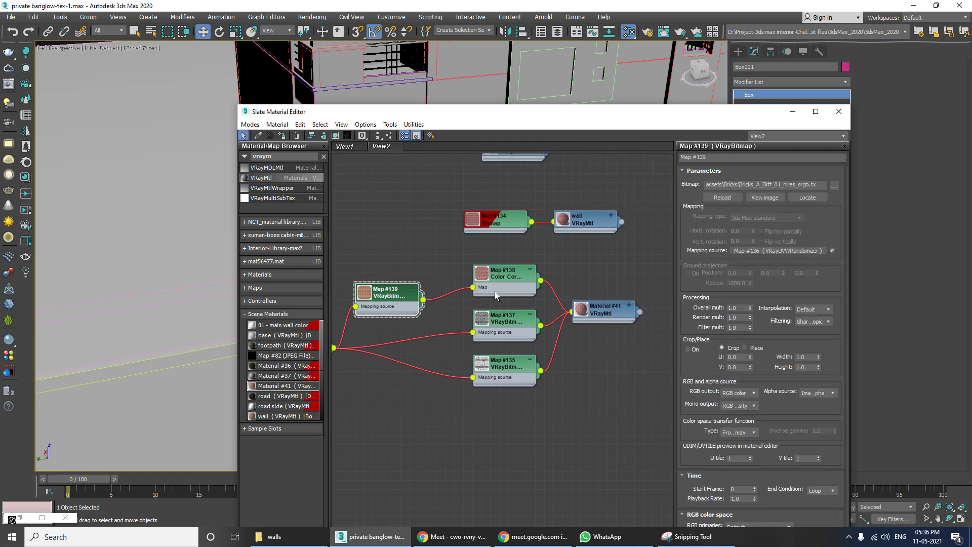
double_click(506, 276)
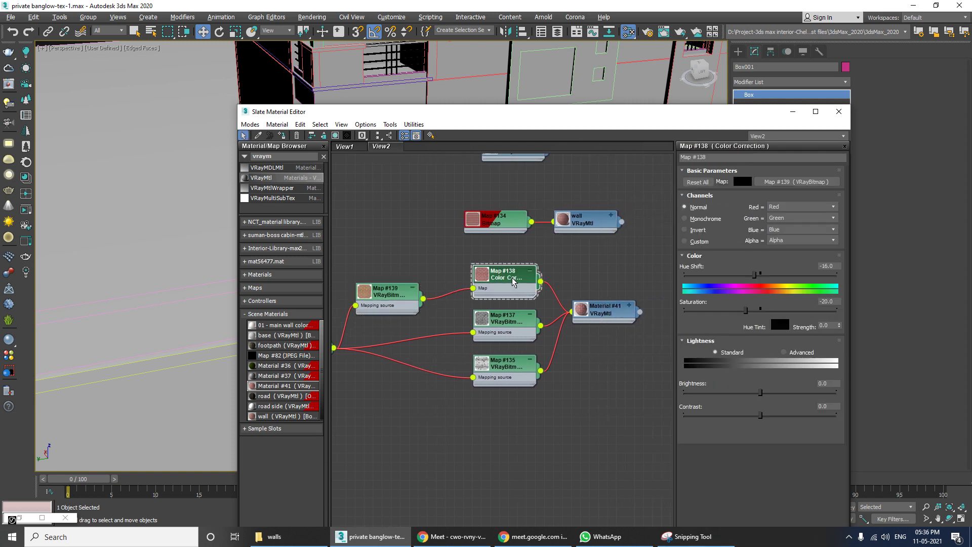
left_click_drag(518, 283, 510, 283)
Step: Expand the library brick material's node and line up its Color Correction map and two VRayBitmap inputs
left_click(629, 305)
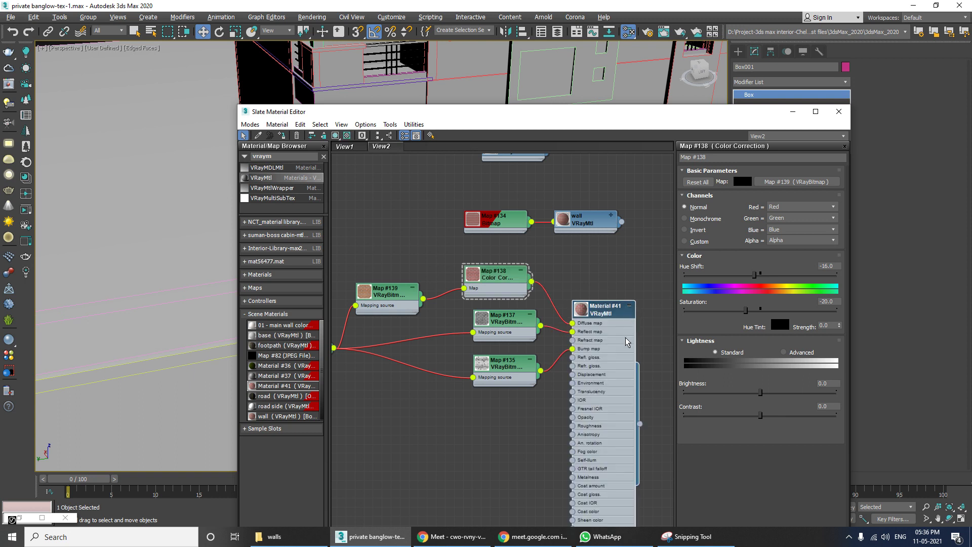
left_click_drag(516, 324, 507, 325)
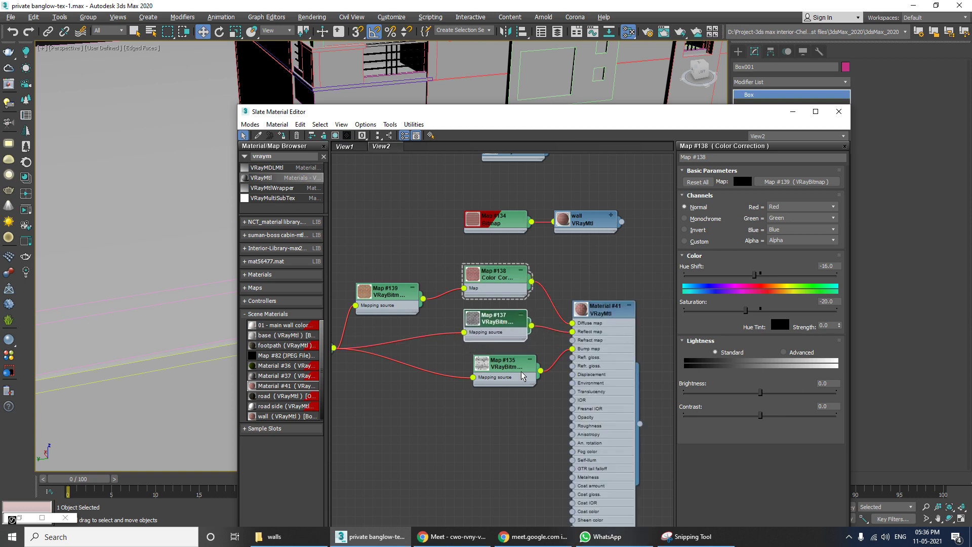
mouse_move(512, 371)
left_mouse_down()
mouse_move(508, 383)
mouse_move(508, 370)
left_mouse_up()
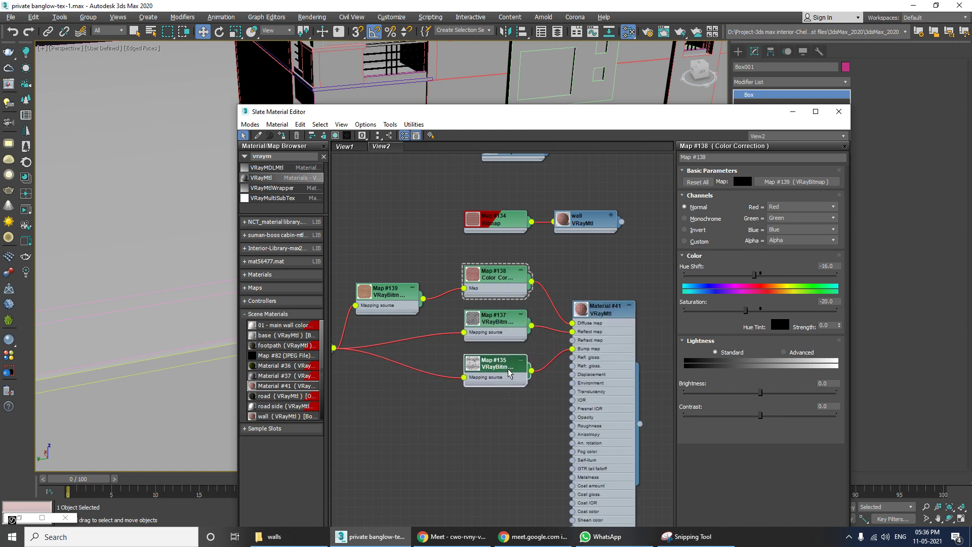
middle_click_drag(509, 372, 459, 400)
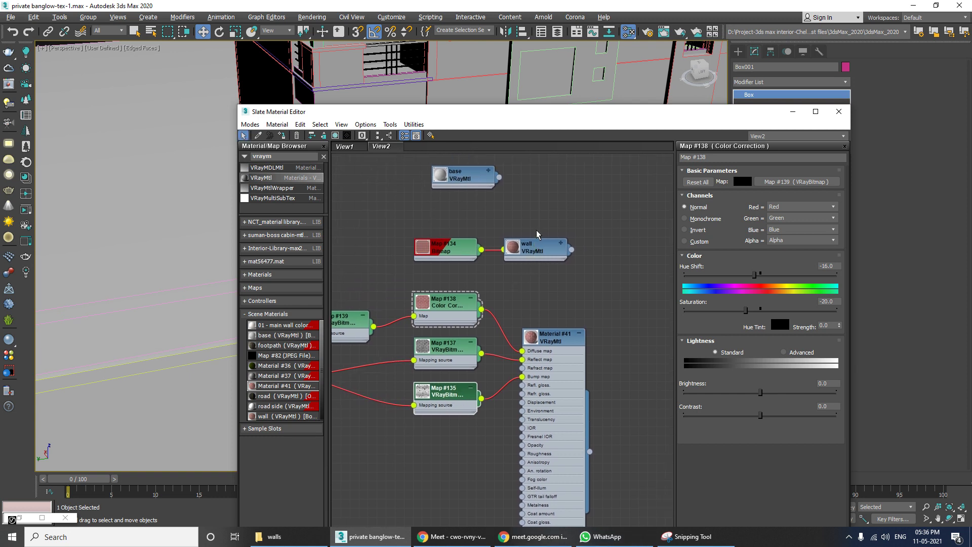
Step: Move the wall material and its bitmap together away from the library brick's nodes and expand the wall material's map slots
left_click_drag(535, 230, 463, 277)
left_click_drag(536, 258, 573, 239)
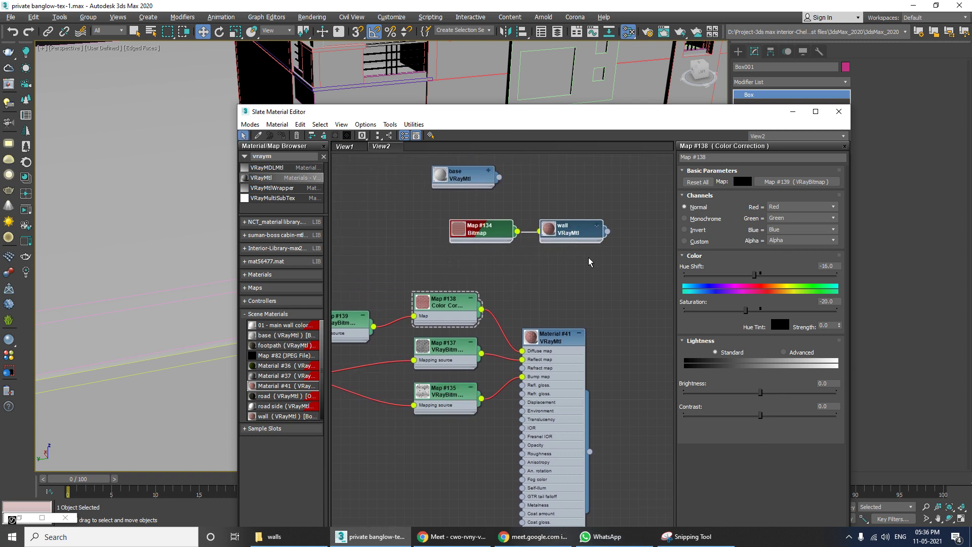
left_click(598, 226)
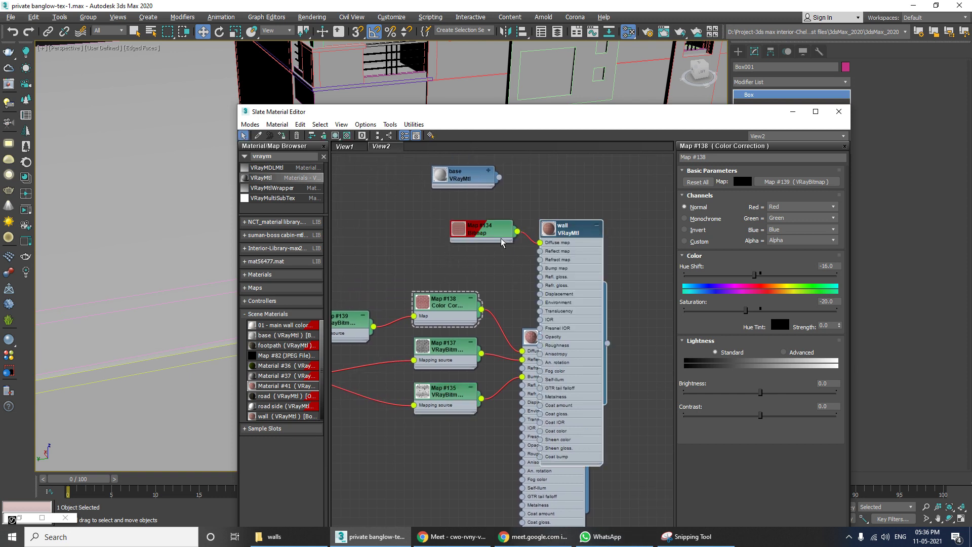
left_click(598, 226)
left_click_drag(566, 229, 612, 229)
left_click_drag(480, 245, 528, 233)
left_click_drag(650, 177, 590, 241)
middle_click_drag(486, 265, 400, 282)
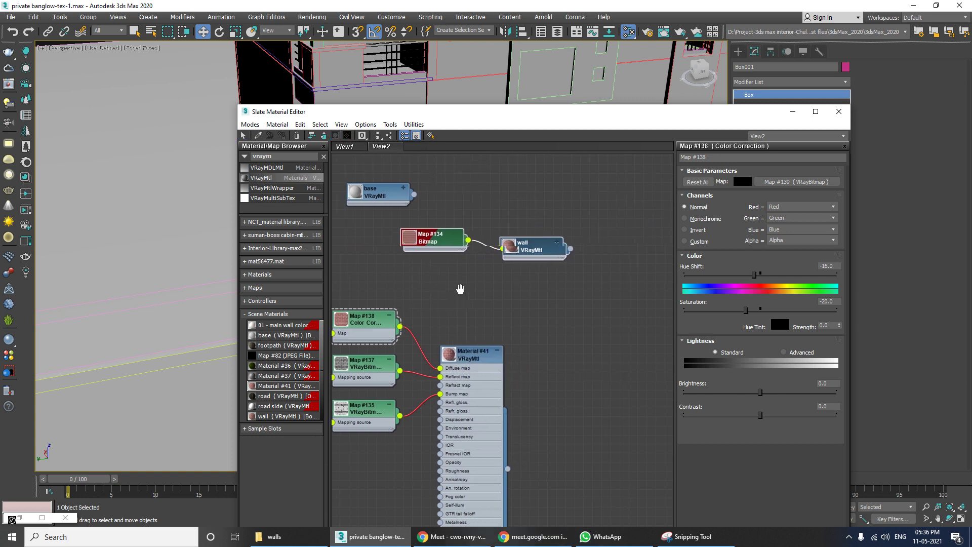
left_click_drag(524, 248, 615, 275)
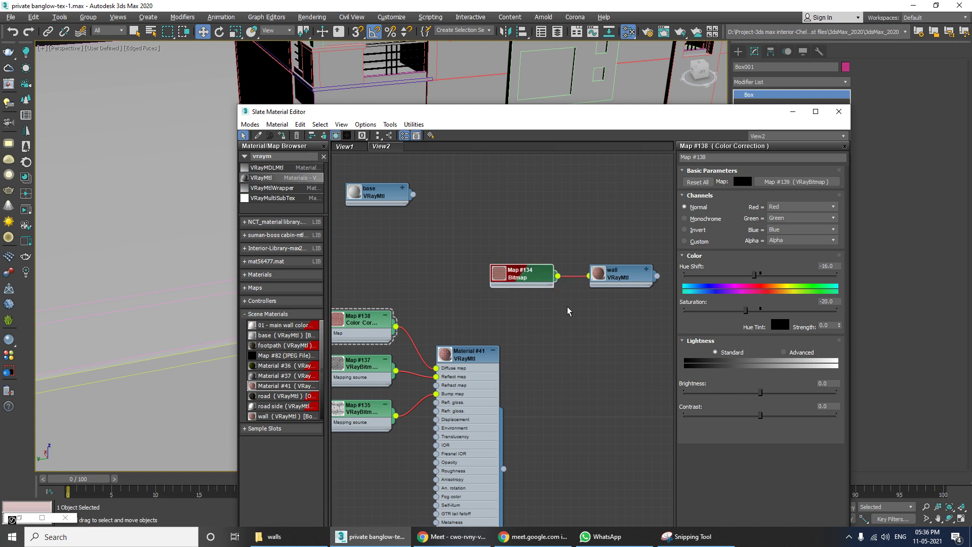
left_click(646, 269)
Step: Open the parameters of the wall material's bitmap and view the Brkrun.JPG brick image
middle_click_drag(366, 378, 476, 310)
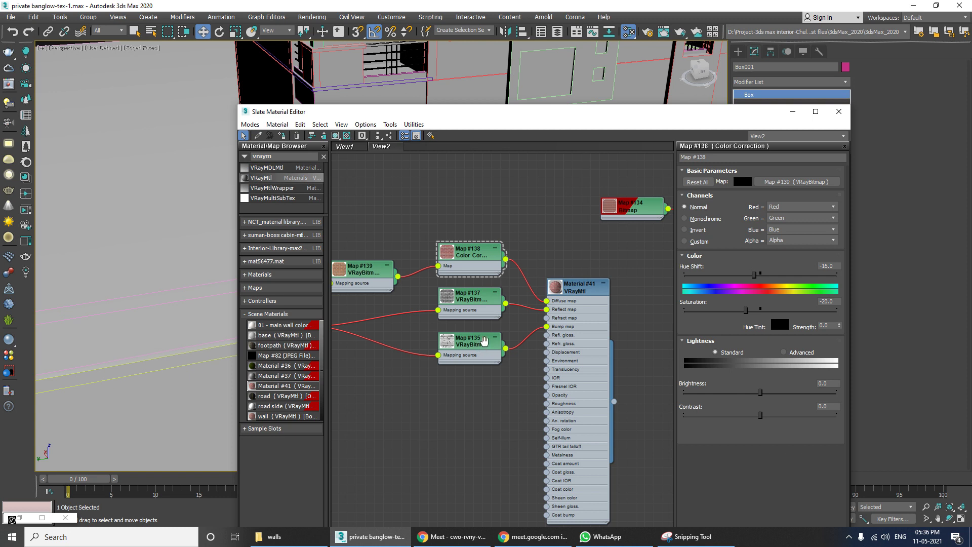
middle_click_drag(477, 345, 508, 369)
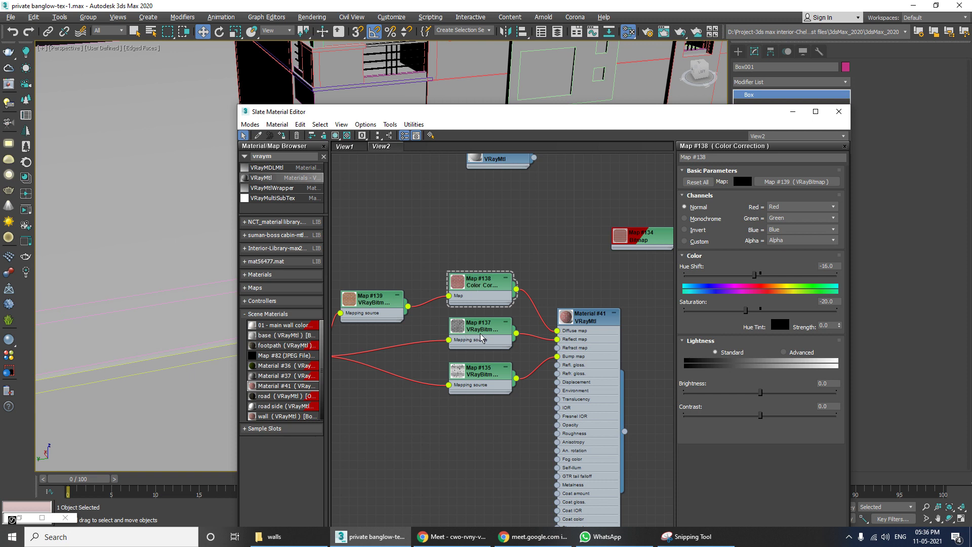
middle_click_drag(482, 338, 413, 347)
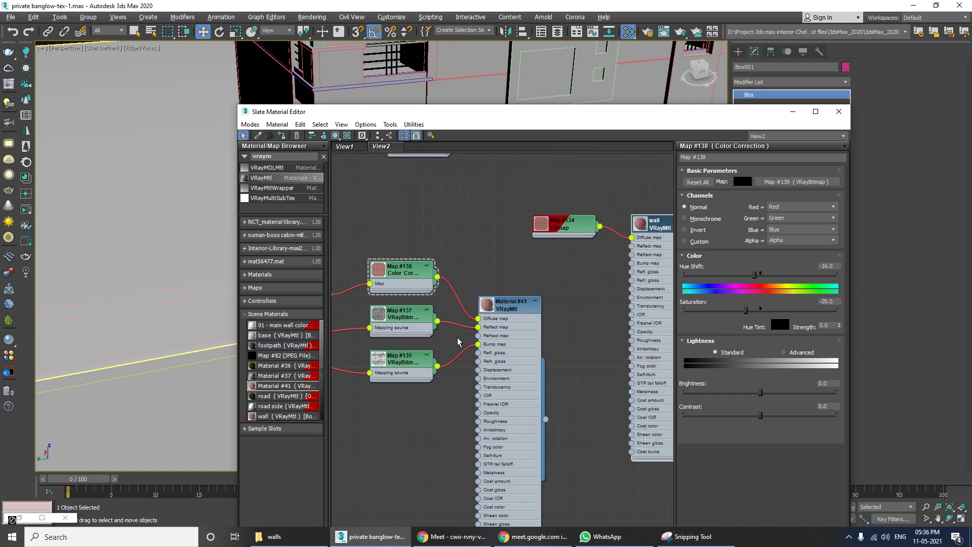
left_click(571, 229)
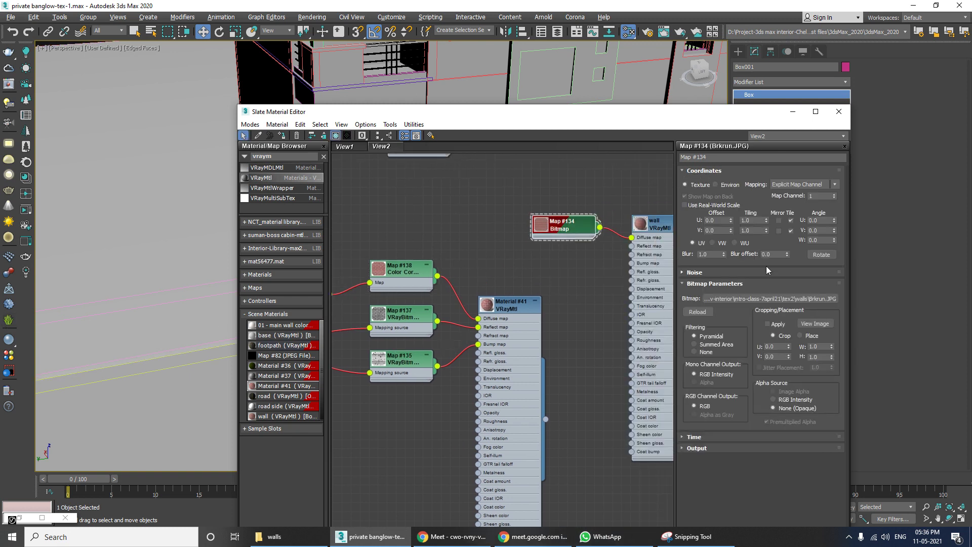
left_click(814, 324)
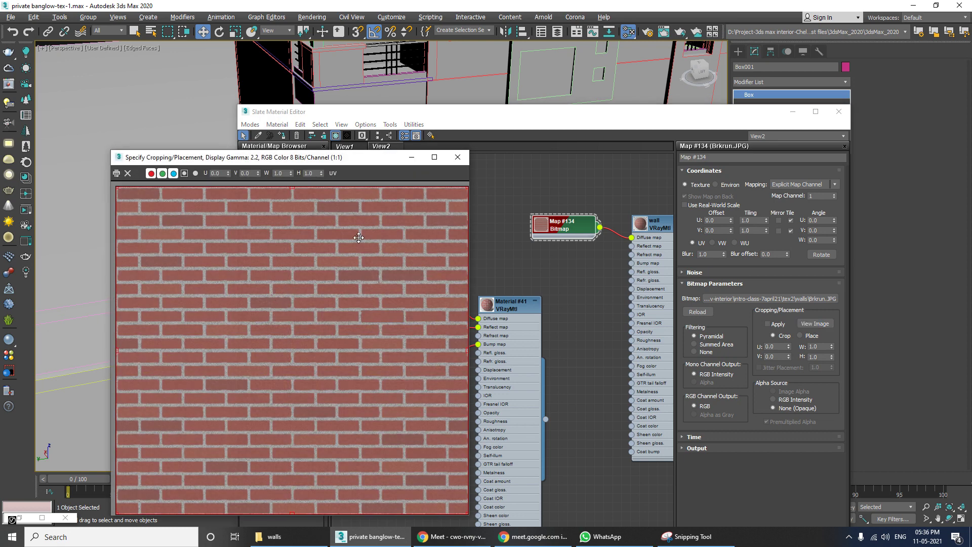
left_click(457, 157)
Step: Compare the library brick's diffuse, reflect and bump map connections with the wall material's single diffuse bitmap
mouse_move(518, 261)
middle_mouse_down()
mouse_move(439, 275)
mouse_move(521, 274)
middle_mouse_up()
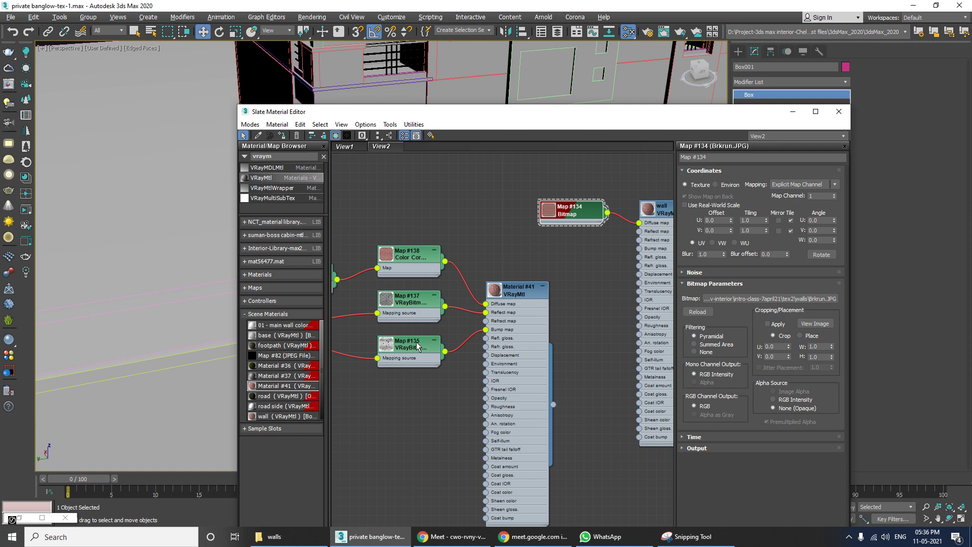
middle_click_drag(475, 321, 288, 346)
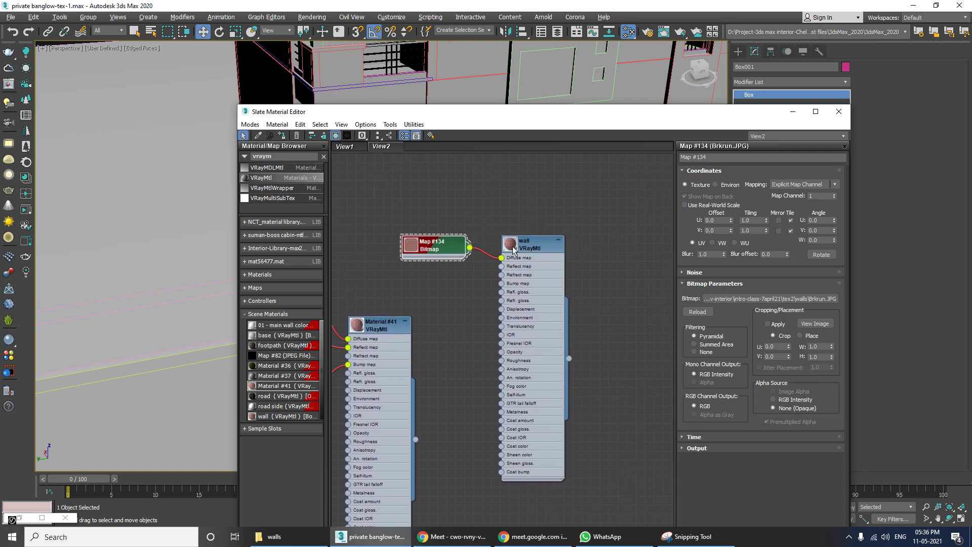
middle_click_drag(449, 303, 530, 366)
left_click_drag(486, 307, 472, 321)
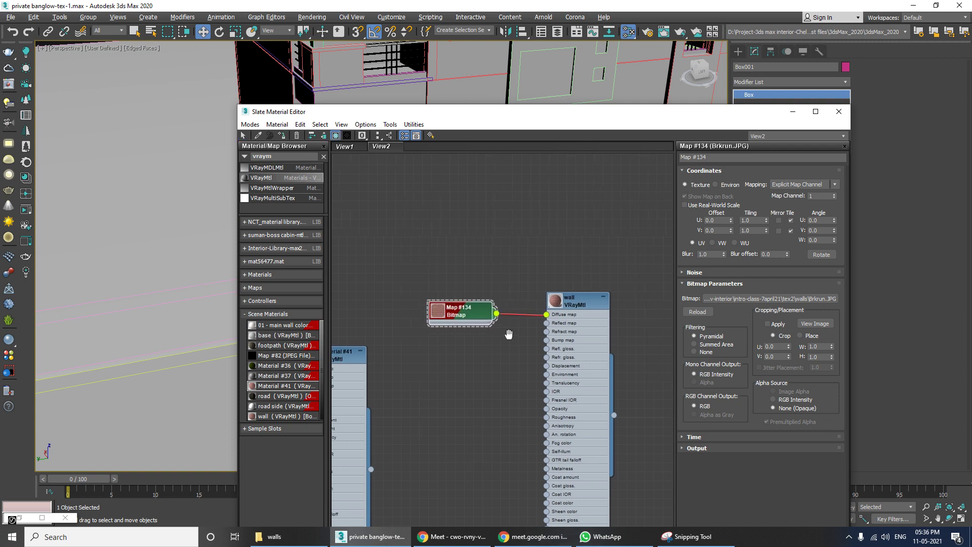
middle_click_drag(424, 368, 479, 341)
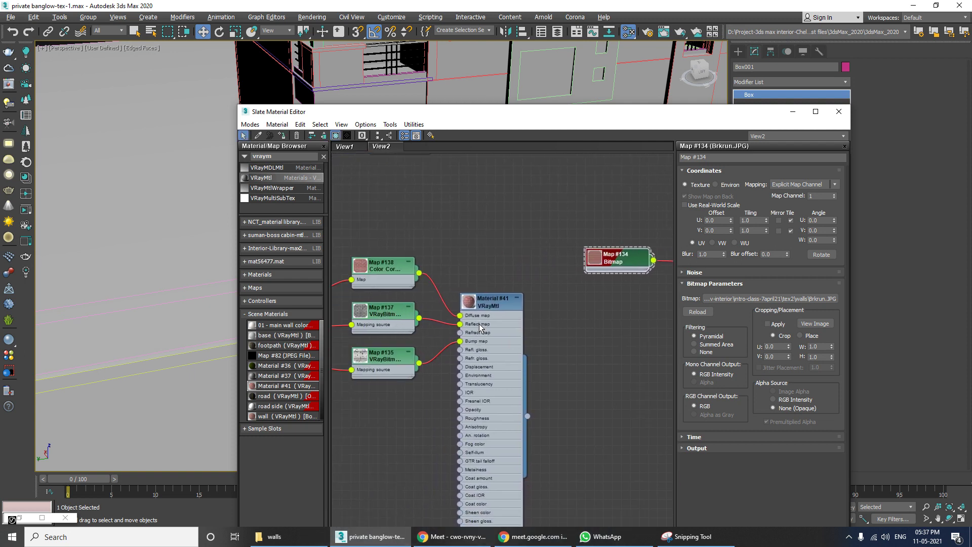
middle_click_drag(510, 344, 472, 315)
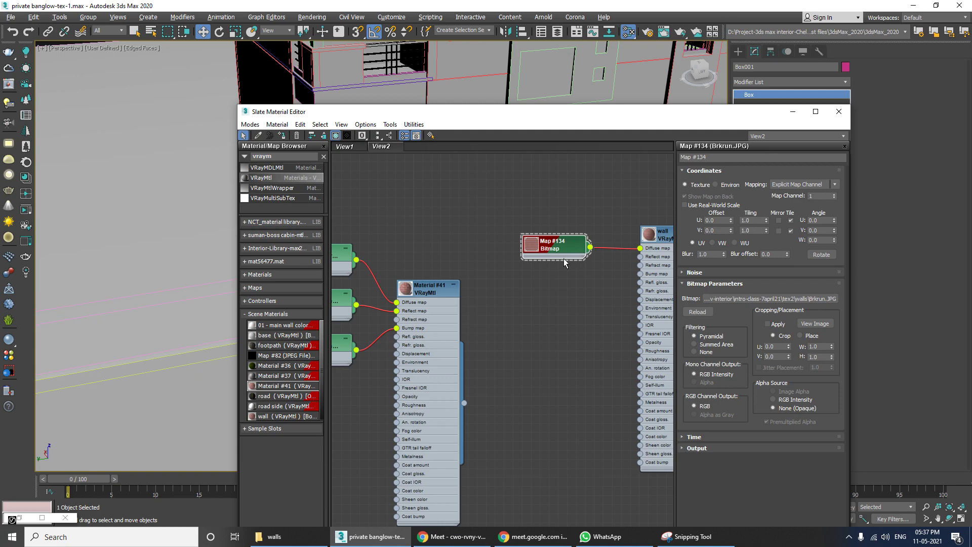
Step: Move the Slate Material Editor clear of the viewport and select the brick-textured front boundary wall beside the gate
left_click_drag(502, 115, 775, 133)
scroll(283, 254, "up", 5)
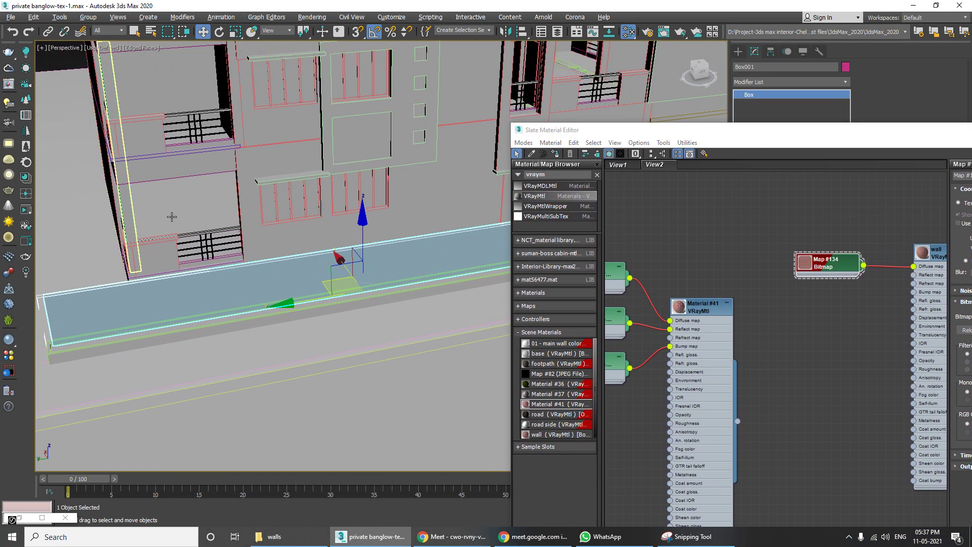
scroll(282, 255, "down", 5)
middle_click_drag(341, 256, 284, 291, "alt")
left_click(204, 169)
left_click(332, 275)
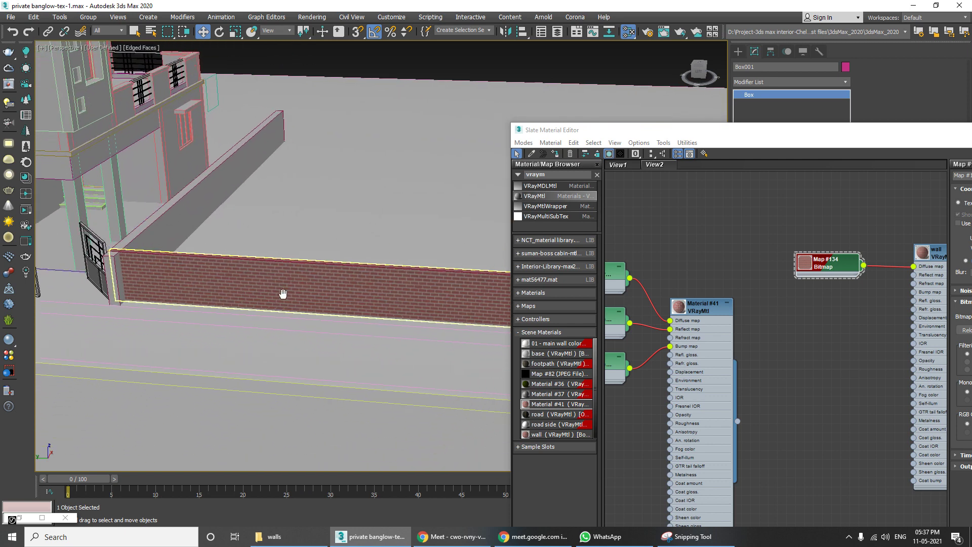
left_click(288, 289)
Step: Examine the gate, the bungalow's front facade and the brick boundary wall in the perspective view
middle_click_drag(147, 275, 360, 301)
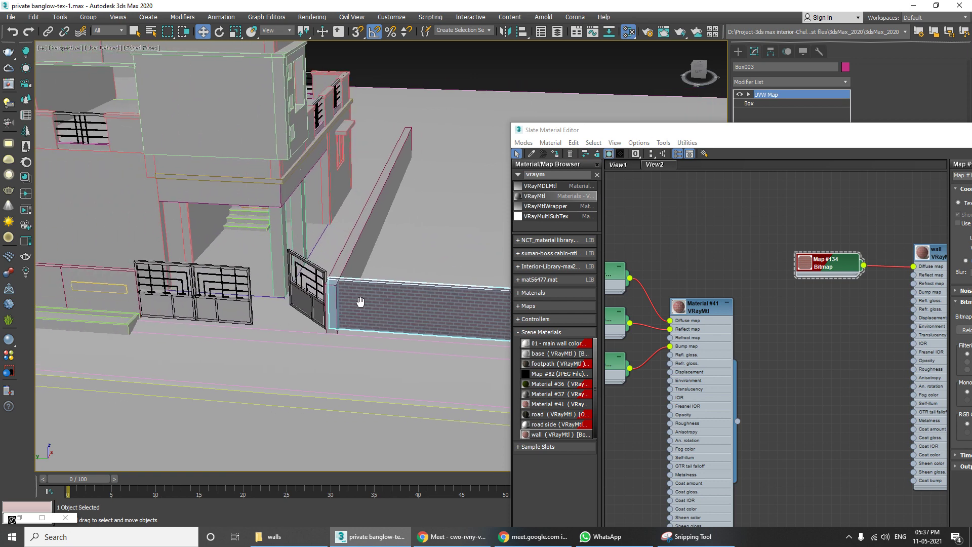
scroll(265, 306, "up", 2)
left_click(213, 309)
middle_click_drag(214, 309, 220, 320)
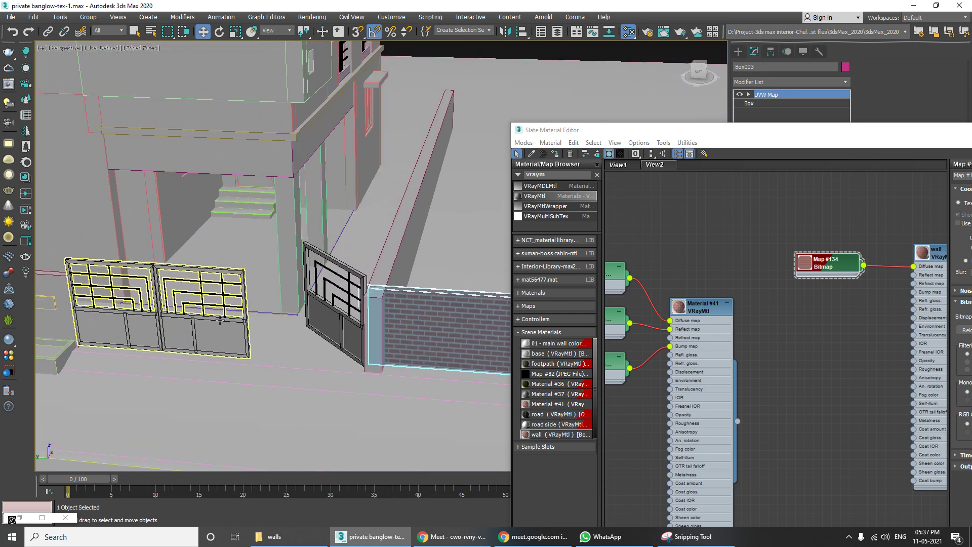
middle_click_drag(423, 314, 393, 324)
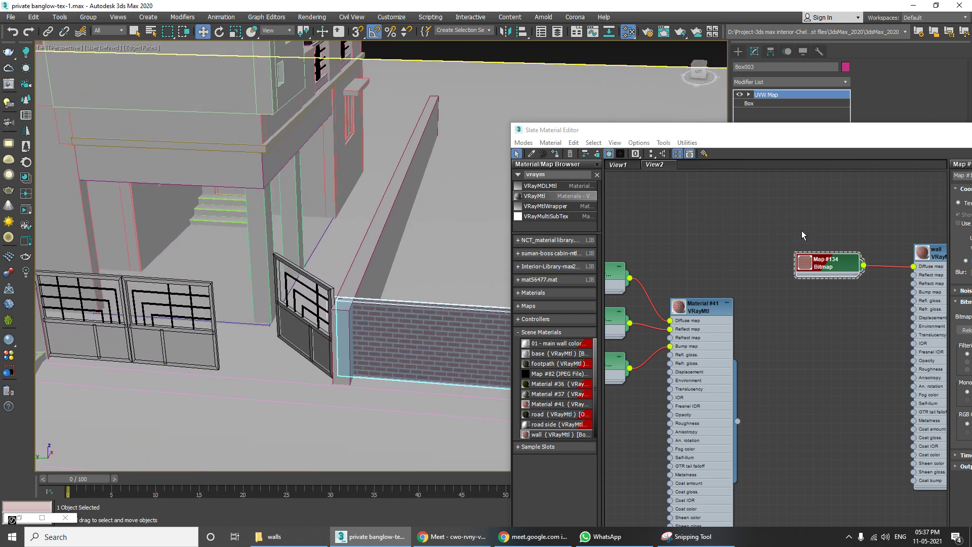
middle_click_drag(223, 316, 350, 336)
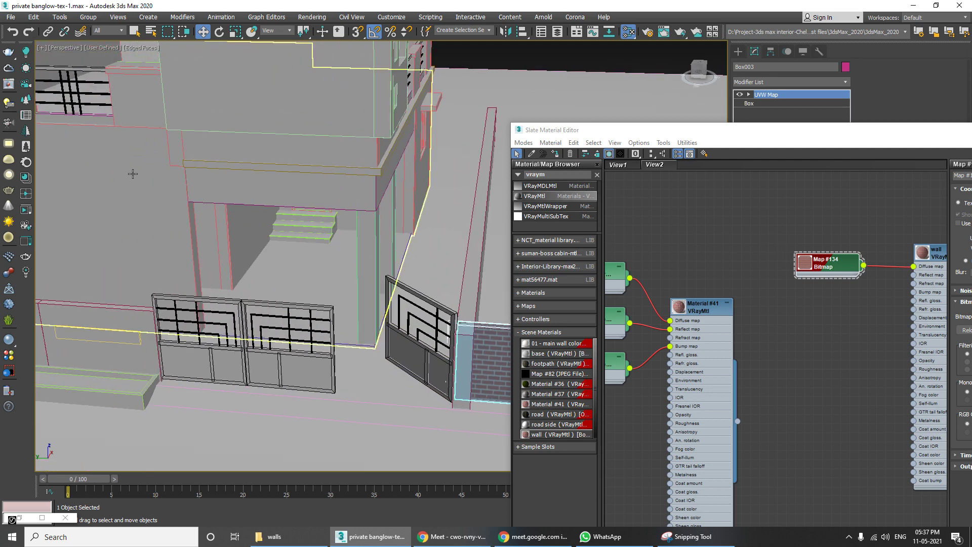
middle_click_drag(232, 131, 252, 230)
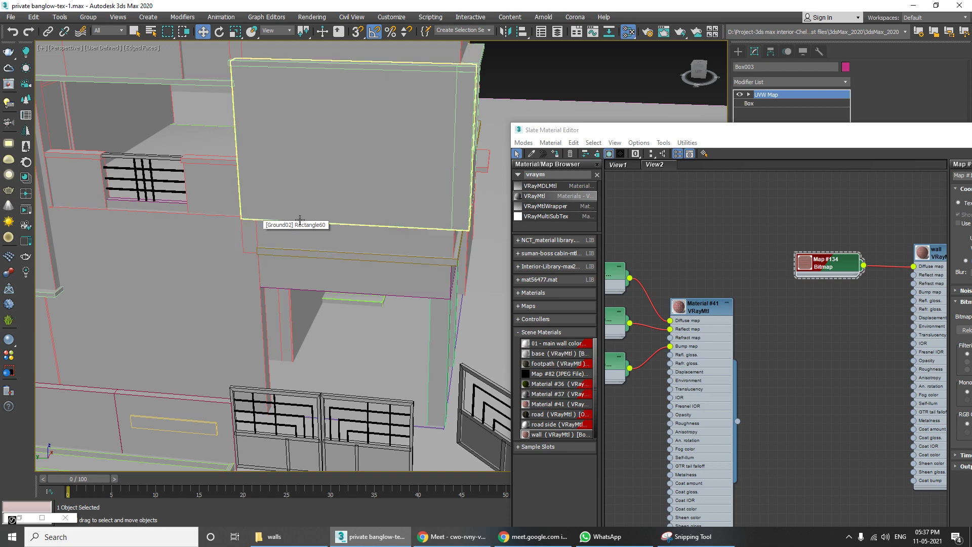
middle_click_drag(254, 226, 261, 287)
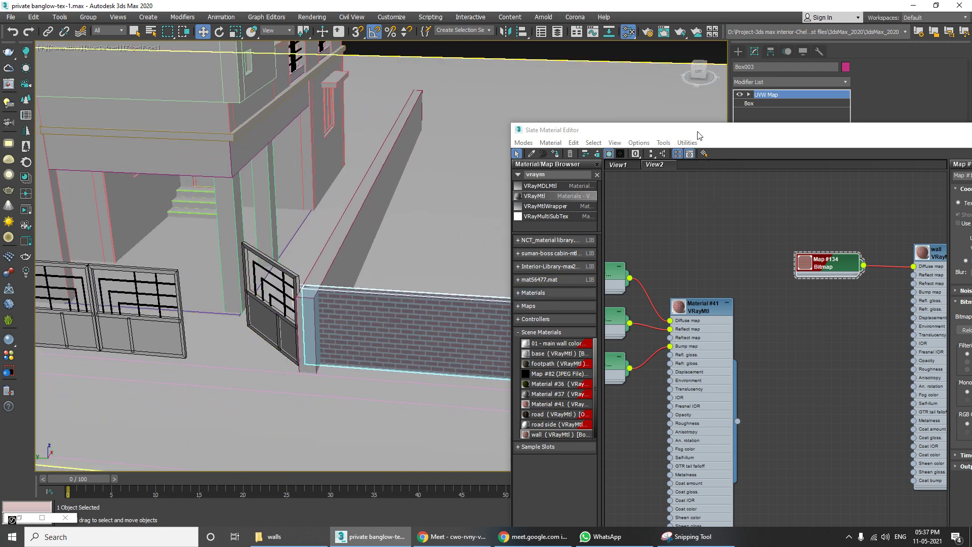
Step: View the Brkrun.JPG image assigned to the wall material's bitmap, and close the image preview
left_click_drag(698, 134, 549, 103)
left_click_drag(679, 234, 661, 226)
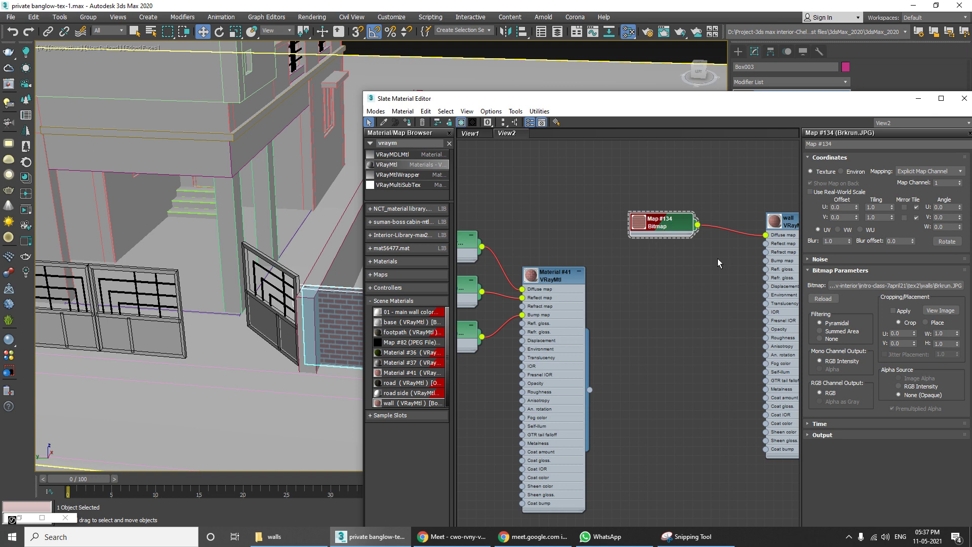
left_click(940, 310)
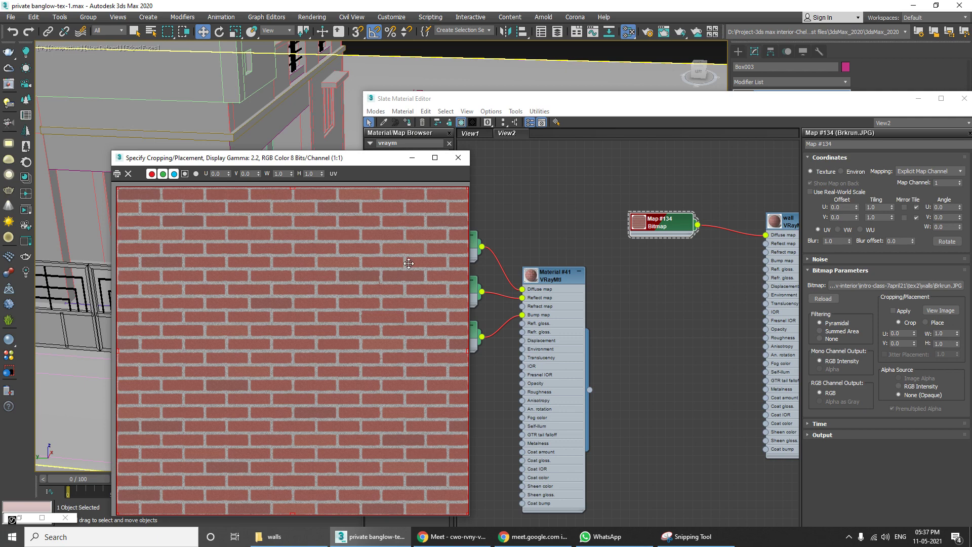
left_click(458, 158)
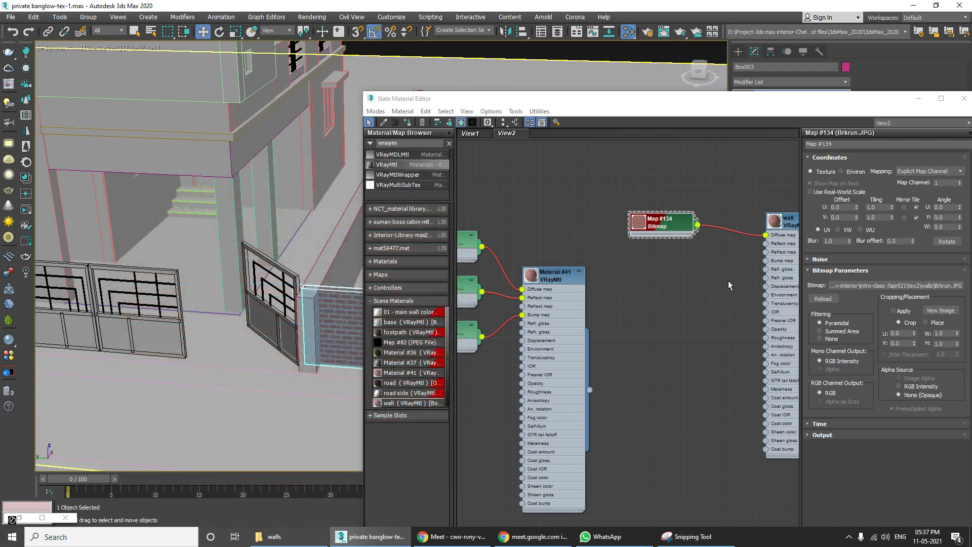
Step: Place the wall bitmap node closer to its material and examine the library brick's diffuse, reflect and bump map nodes
middle_click_drag(728, 285, 611, 288)
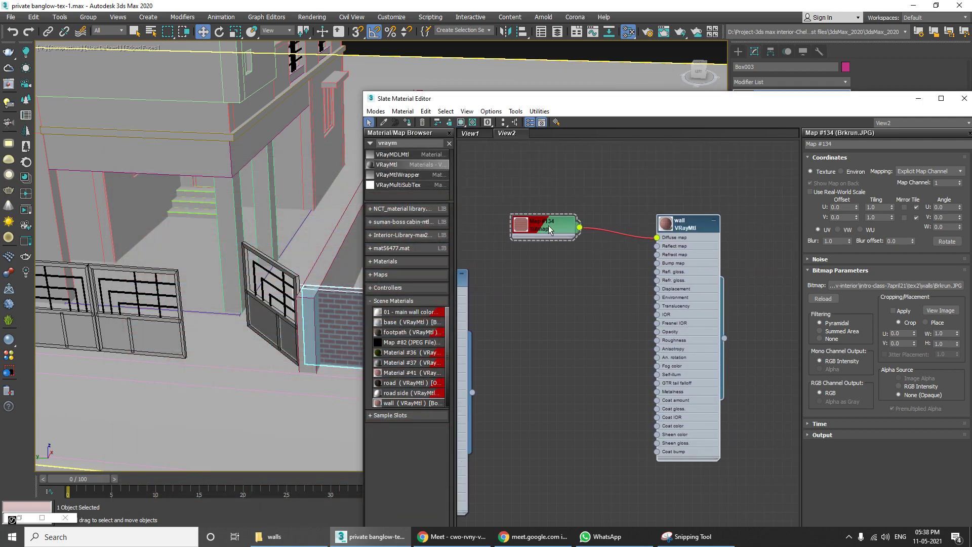
left_click_drag(550, 230, 577, 238)
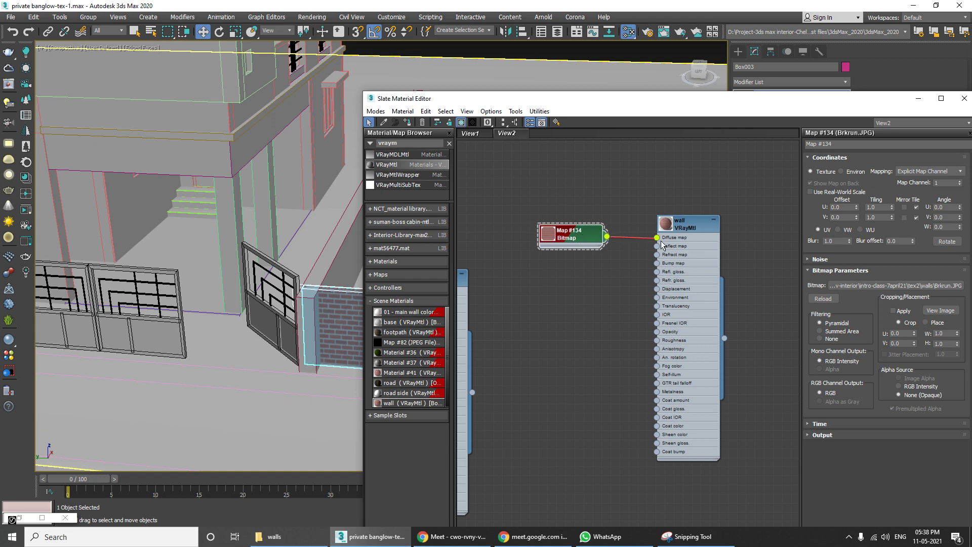
middle_click_drag(661, 245, 717, 301)
middle_click_drag(566, 299, 627, 283)
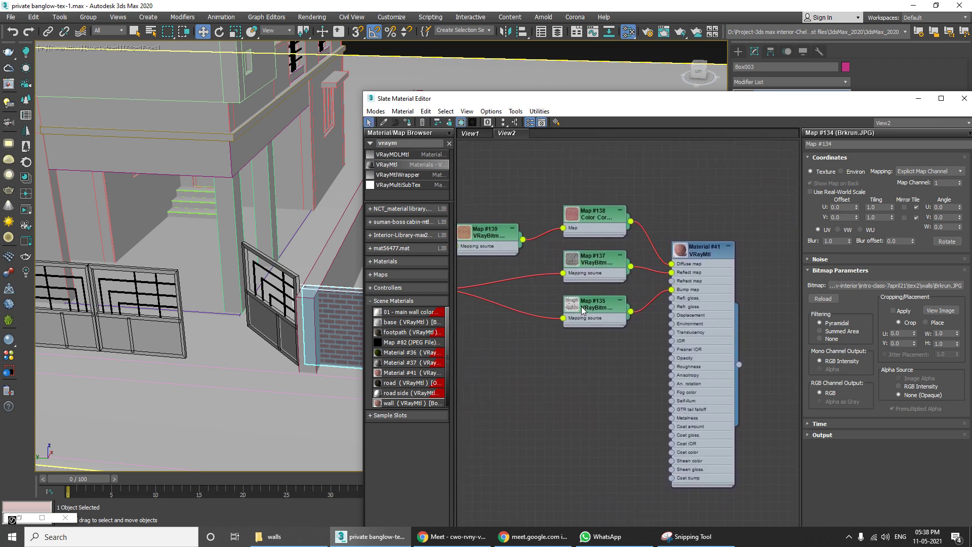
mouse_move(581, 306)
middle_mouse_down()
mouse_move(653, 296)
mouse_move(586, 299)
middle_mouse_up()
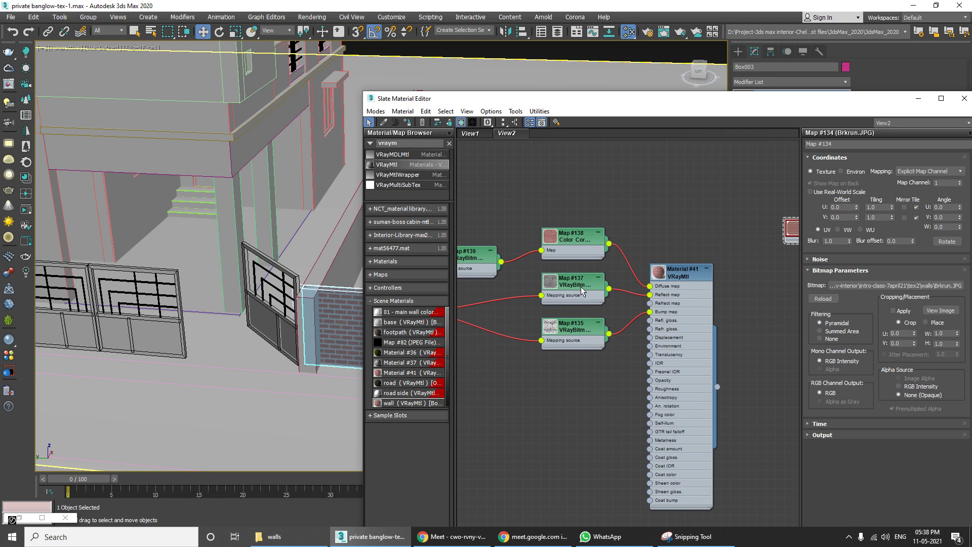
left_click_drag(579, 239, 579, 231)
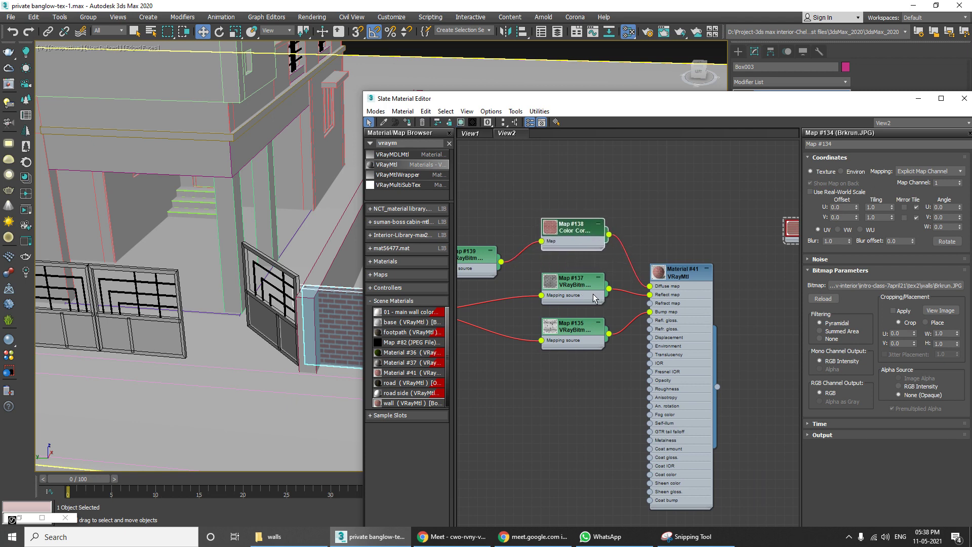
mouse_move(593, 291)
left_mouse_down()
mouse_move(592, 306)
mouse_move(593, 291)
left_mouse_up()
mouse_move(586, 333)
left_mouse_down()
mouse_move(585, 344)
mouse_move(583, 332)
left_mouse_up()
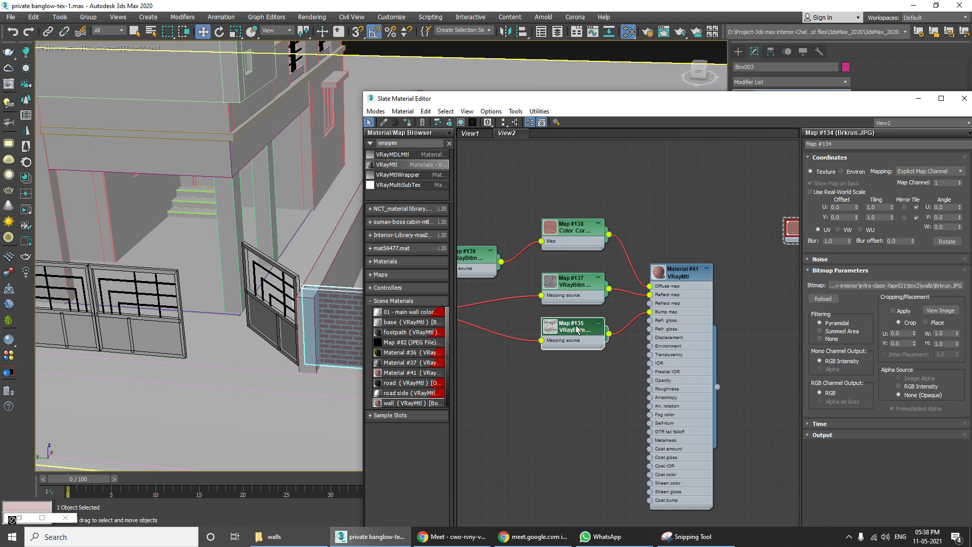
middle_click_drag(632, 303, 498, 330)
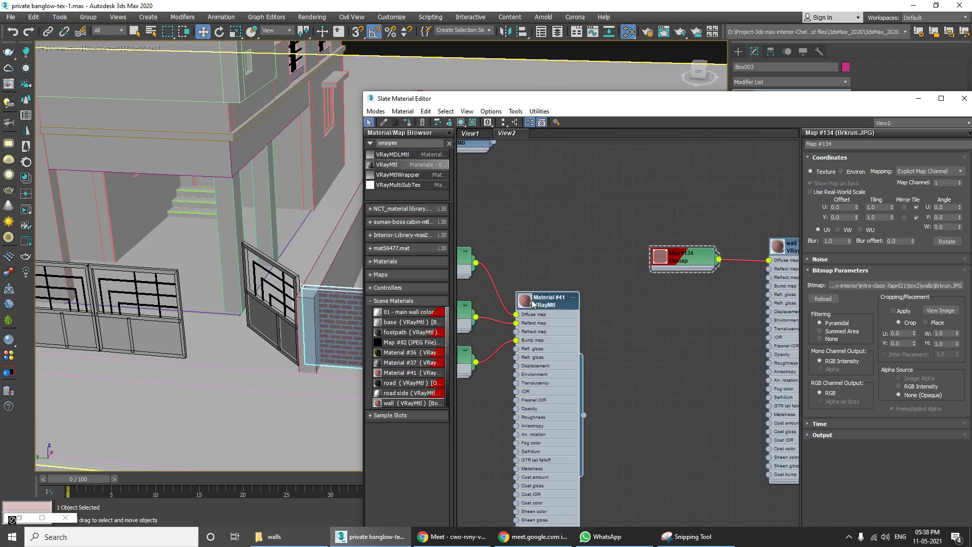
Step: Enlarge the library brick material's preview sphere for inspection, collapse it again, and return to the wall material's nodes
double_click(523, 299)
scroll(545, 342, "up", 1)
scroll(545, 342, "up", 4)
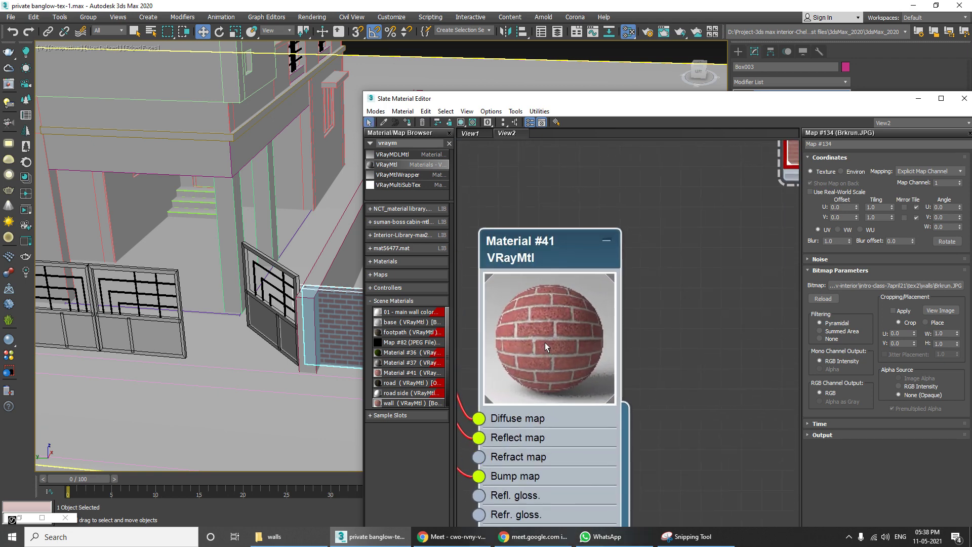
double_click(565, 330)
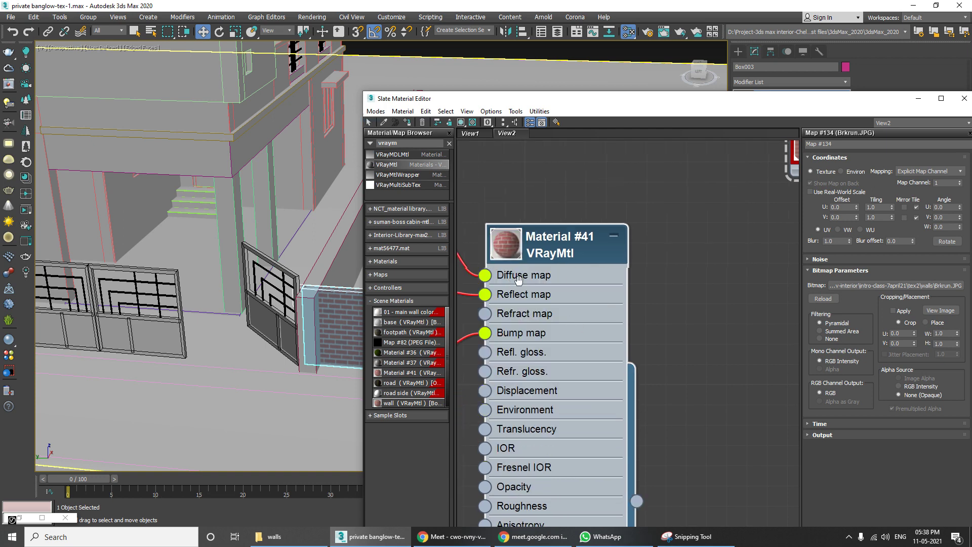
middle_click_drag(530, 235, 523, 336)
middle_click_drag(646, 330, 486, 353)
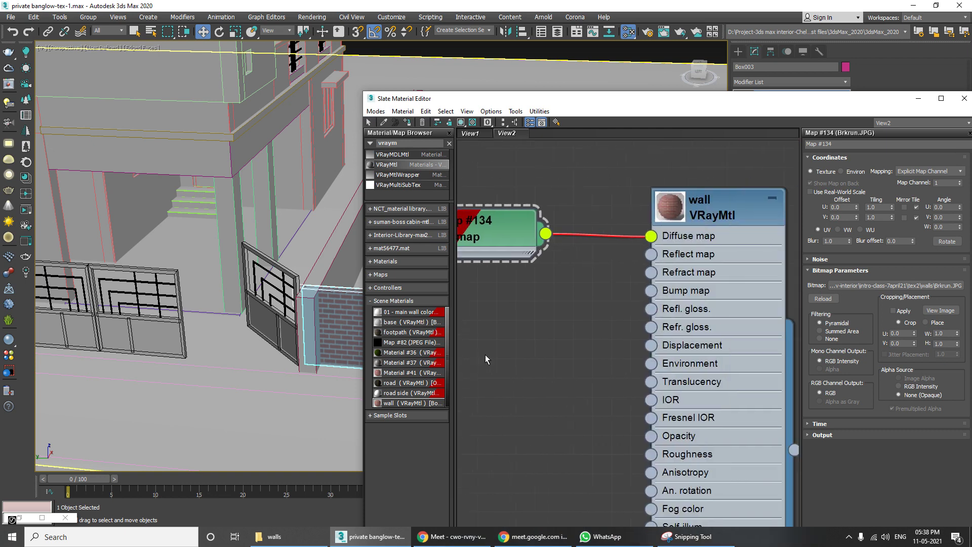
scroll(539, 349, "down", 1)
scroll(638, 299, "down", 4)
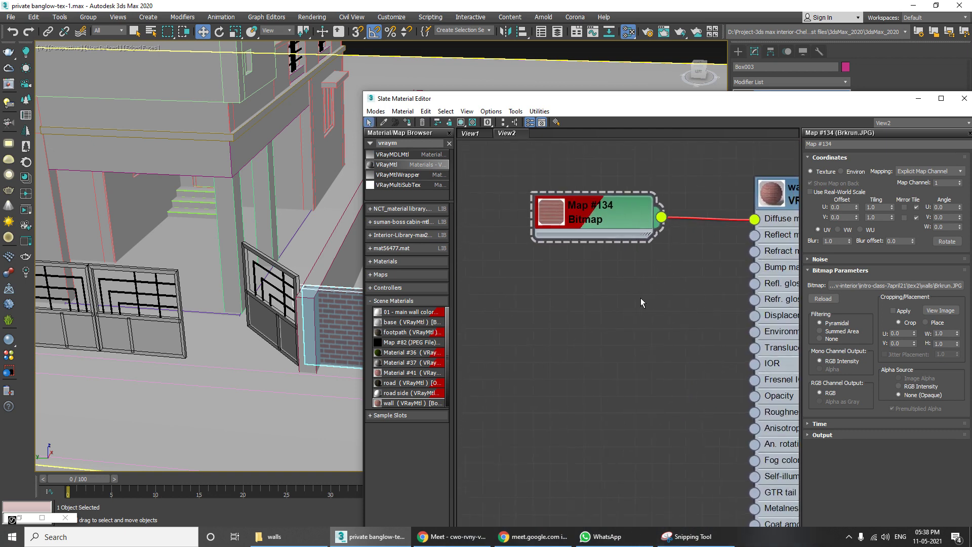
middle_click_drag(609, 303, 547, 376)
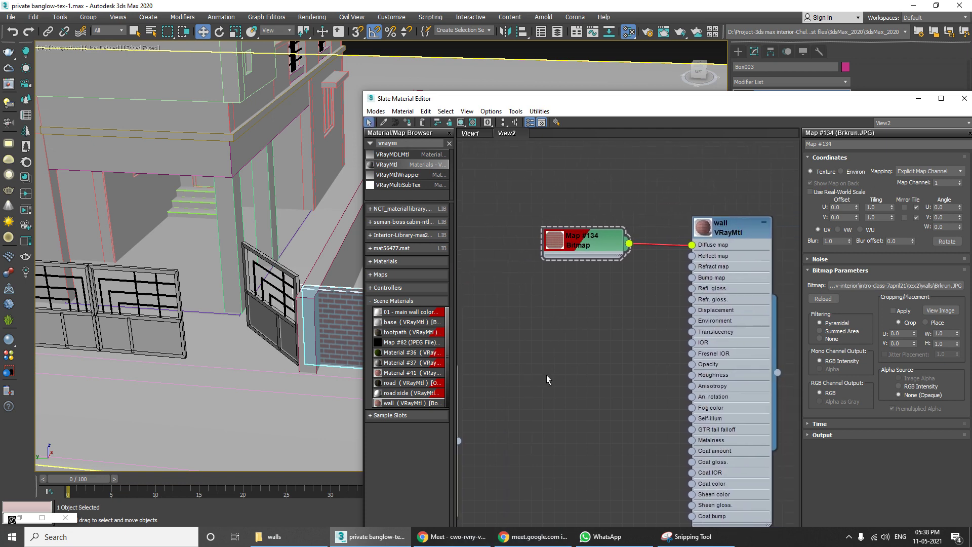
Step: Check the brick textures in the walls image folder and minimise the folder window
left_click(274, 537)
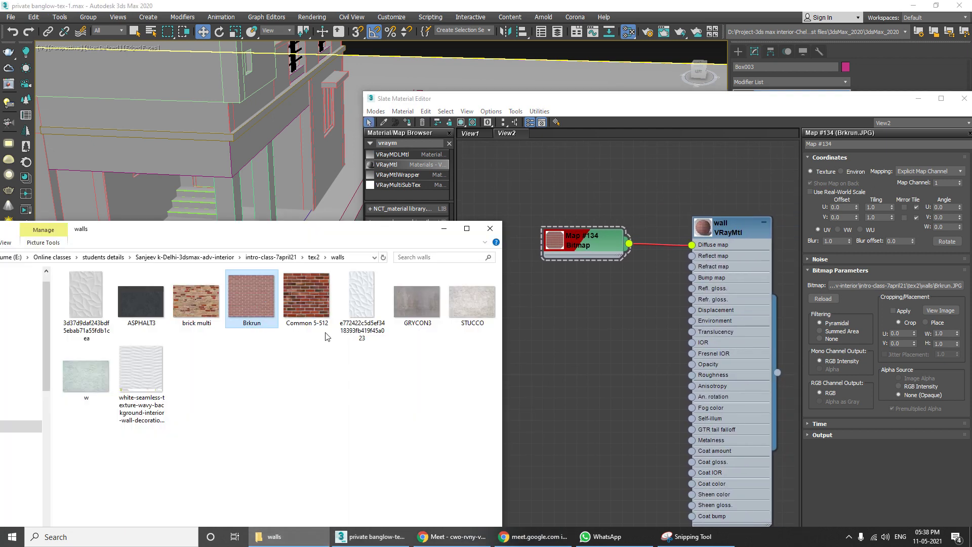
left_click_drag(313, 220, 415, 220)
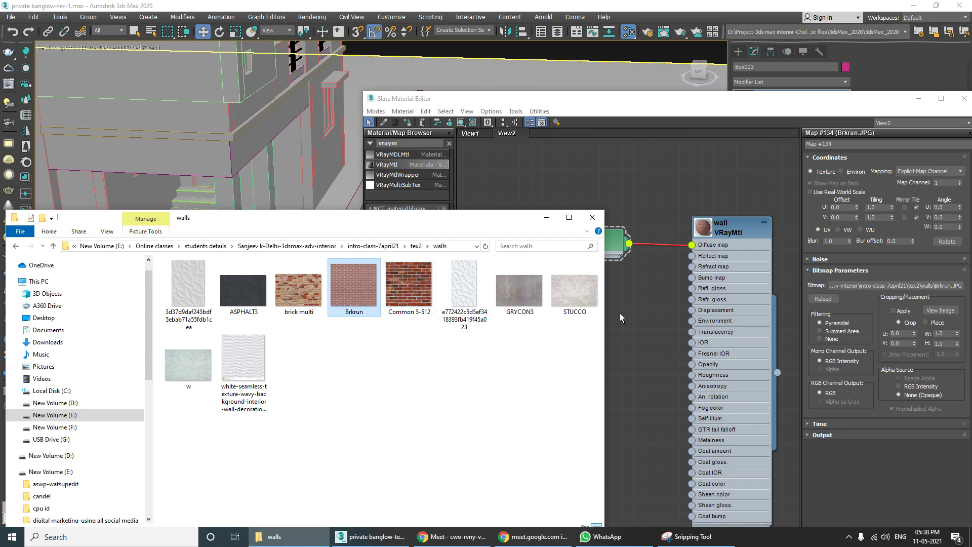
left_click(546, 217)
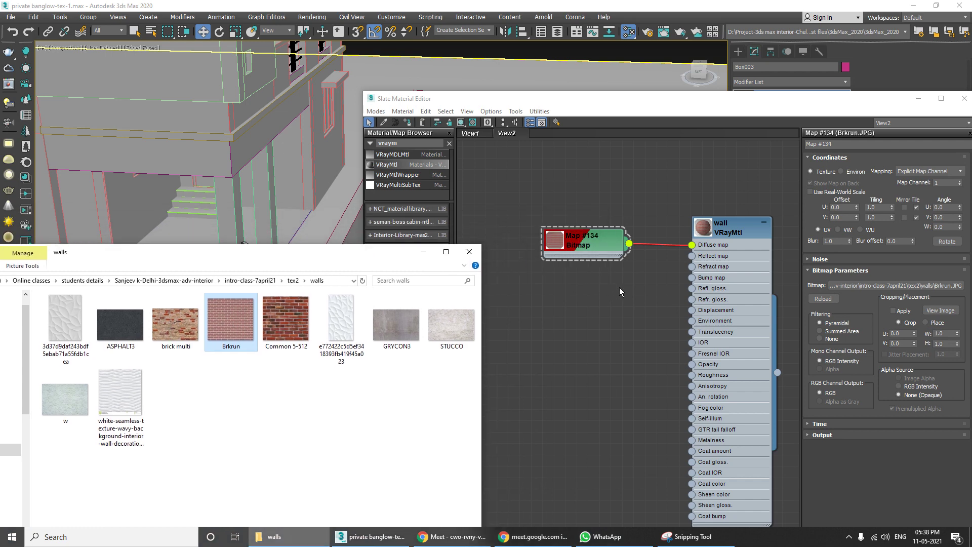
Step: Duplicate the wall material's bitmap node twice and arrange the copies below the original
middle_click_drag(560, 329, 640, 305)
scroll(587, 308, "down", 3)
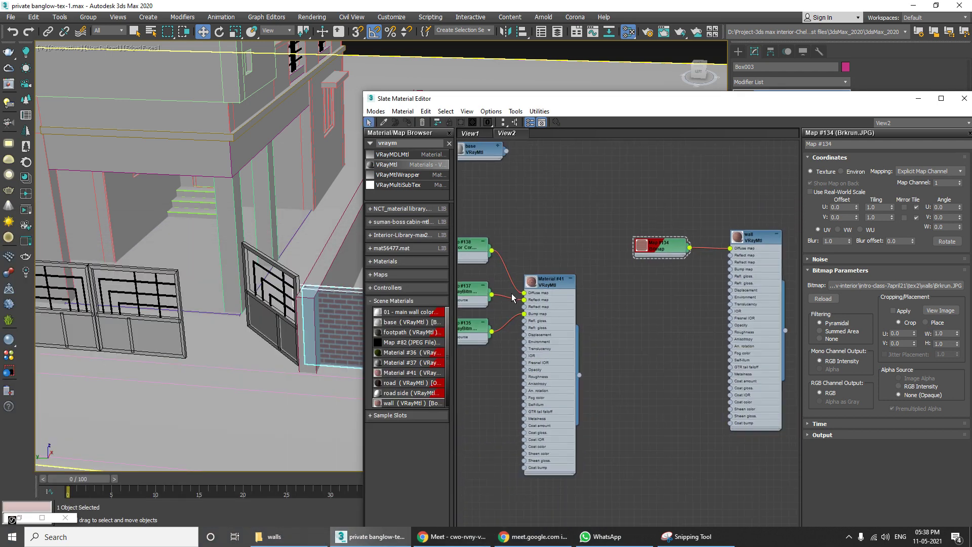
middle_click_drag(464, 291, 554, 292)
middle_click_drag(567, 329, 344, 361)
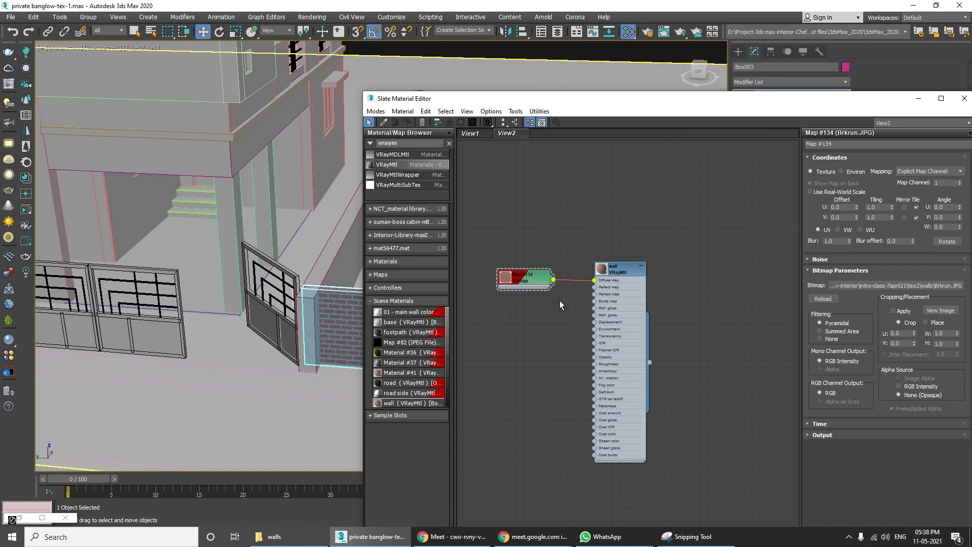
middle_click_drag(560, 300, 611, 256)
left_click_drag(592, 239, 572, 301)
middle_click_drag(568, 360, 640, 350)
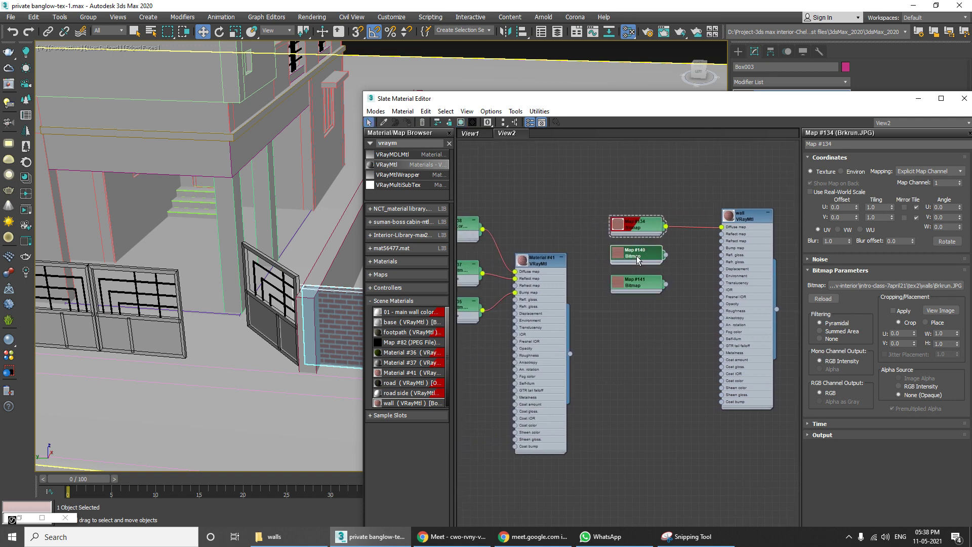
mouse_move(637, 259)
left_mouse_down()
mouse_move(640, 303)
mouse_move(639, 264)
mouse_move(650, 261)
left_mouse_up()
left_click(633, 304)
left_click(651, 306)
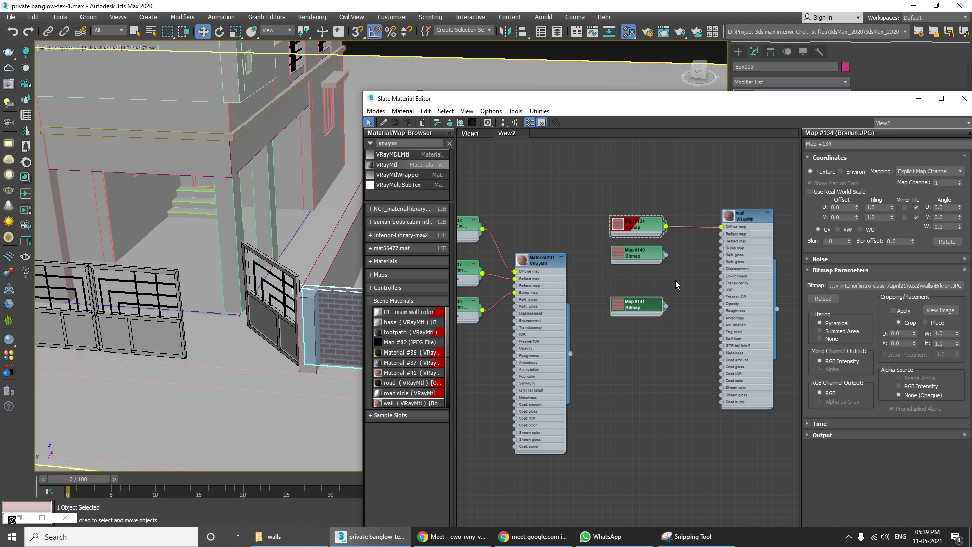
Step: Connect the first bitmap copy to the wall material's Reflect map and the second copy to its Bump map
middle_click_drag(670, 308, 630, 340)
scroll(629, 339, "up", 4)
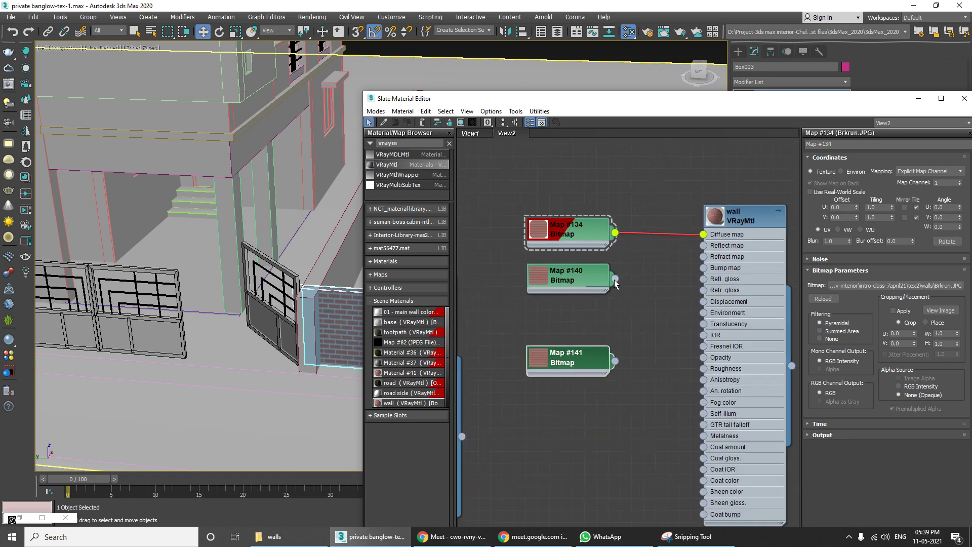
left_click_drag(686, 283, 704, 245)
left_click_drag(578, 354, 577, 343)
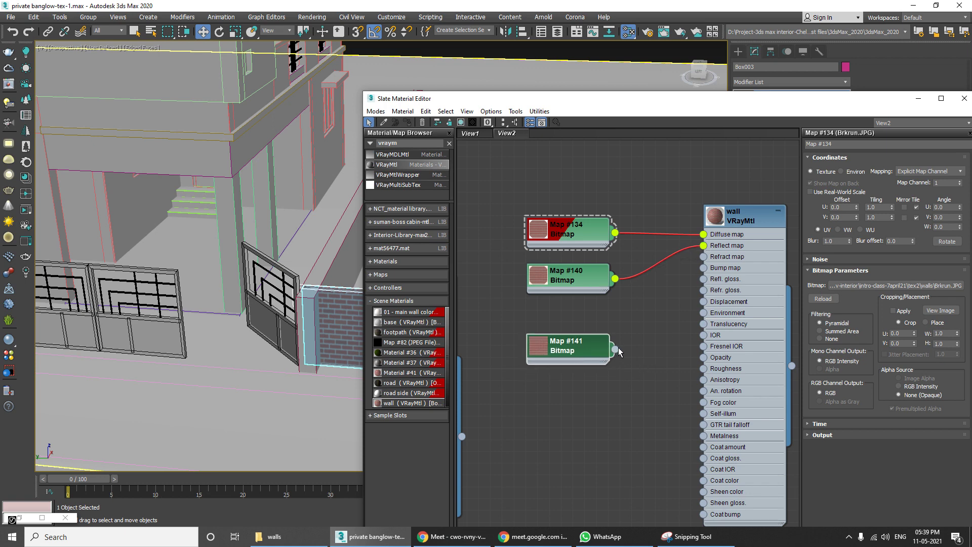
left_click_drag(700, 283, 703, 268)
middle_click_drag(676, 306, 655, 291)
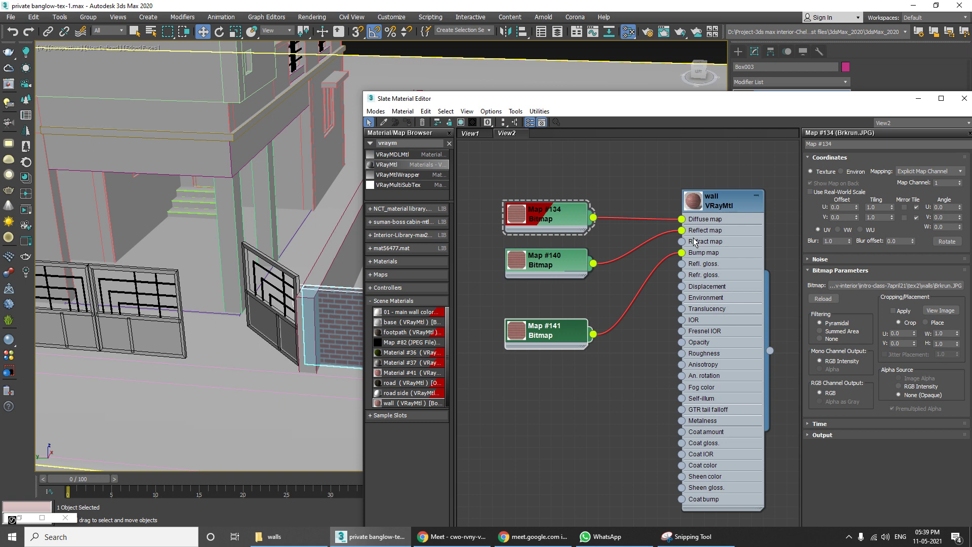
Step: Move the Slate Material Editor aside and examine the brick boundary wall in the perspective view
middle_click_drag(657, 244, 645, 255)
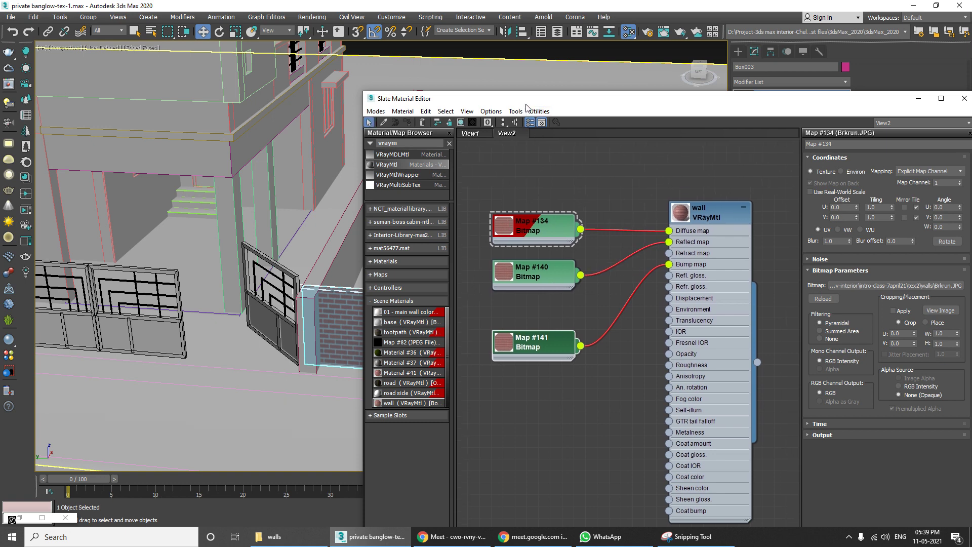
left_click_drag(526, 104, 600, 109)
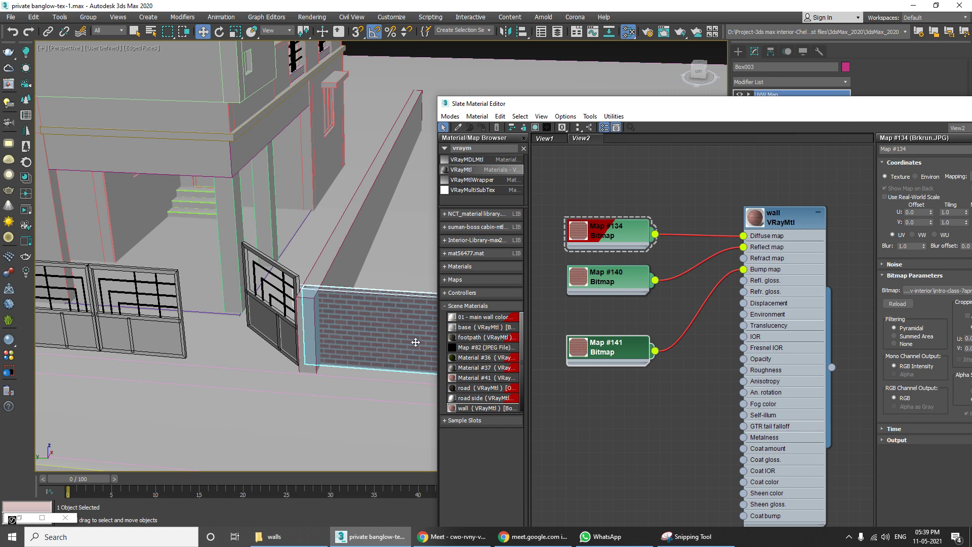
middle_click_drag(390, 337, 222, 299, "alt")
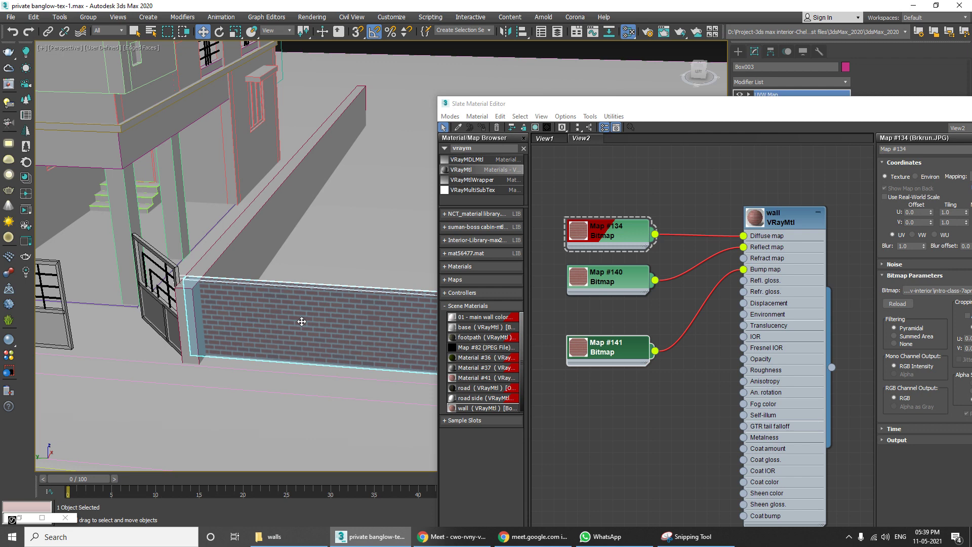
Step: Examine the brick bitmap previews feeding the wall material's diffuse, reflect and bump slots
scroll(609, 242, "up", 2)
double_click(606, 242)
scroll(608, 278, "up", 3)
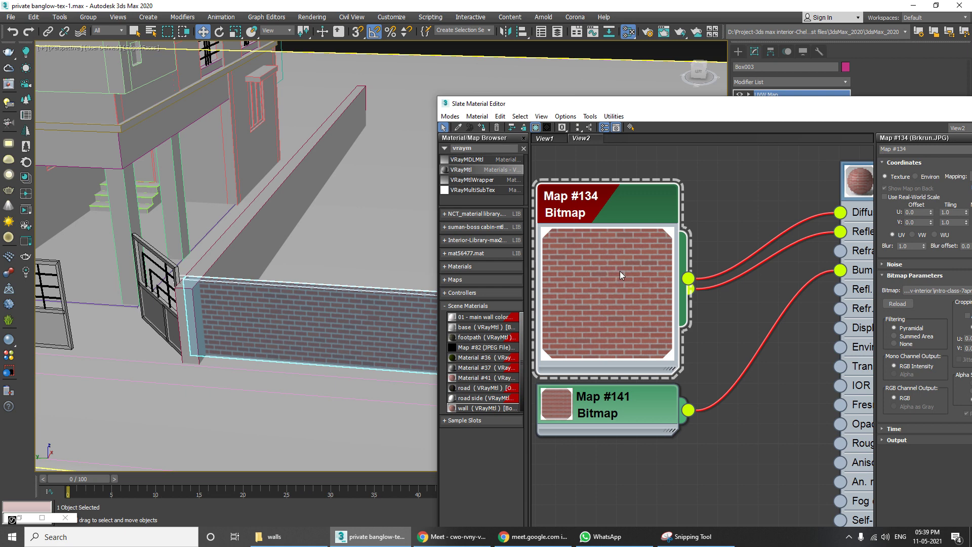
double_click(620, 272)
middle_click_drag(634, 232, 675, 221)
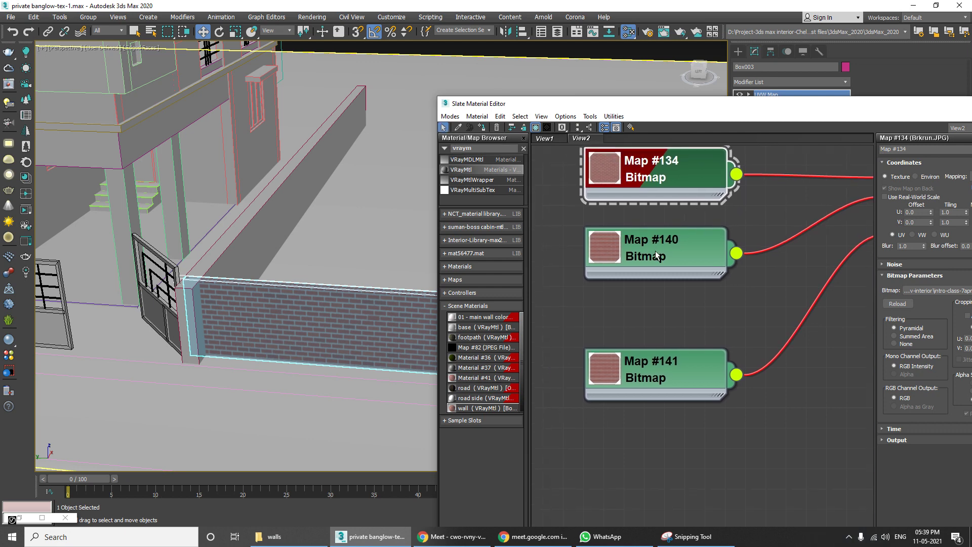
left_click_drag(655, 251, 691, 280)
middle_click_drag(692, 280, 635, 296)
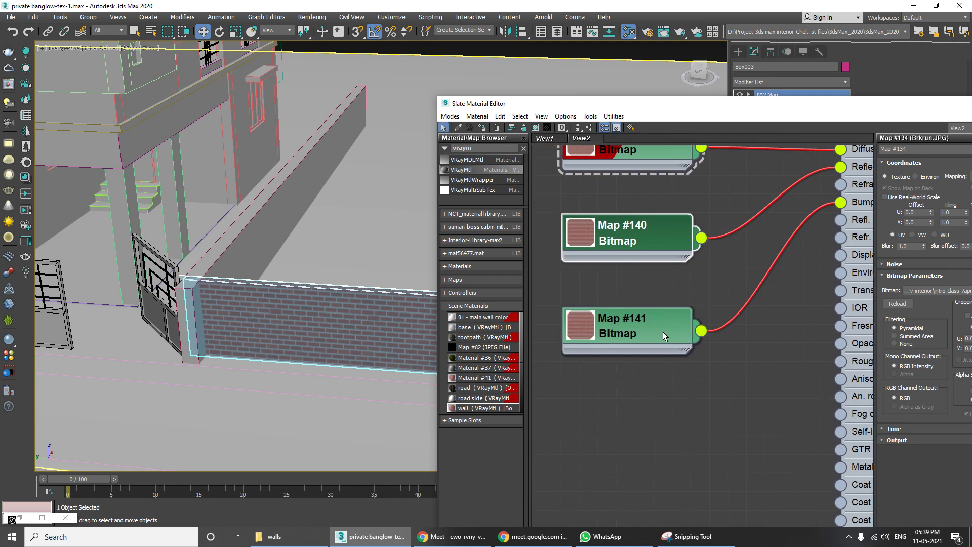
scroll(660, 331, "down", 2)
middle_click_drag(660, 331, 640, 353)
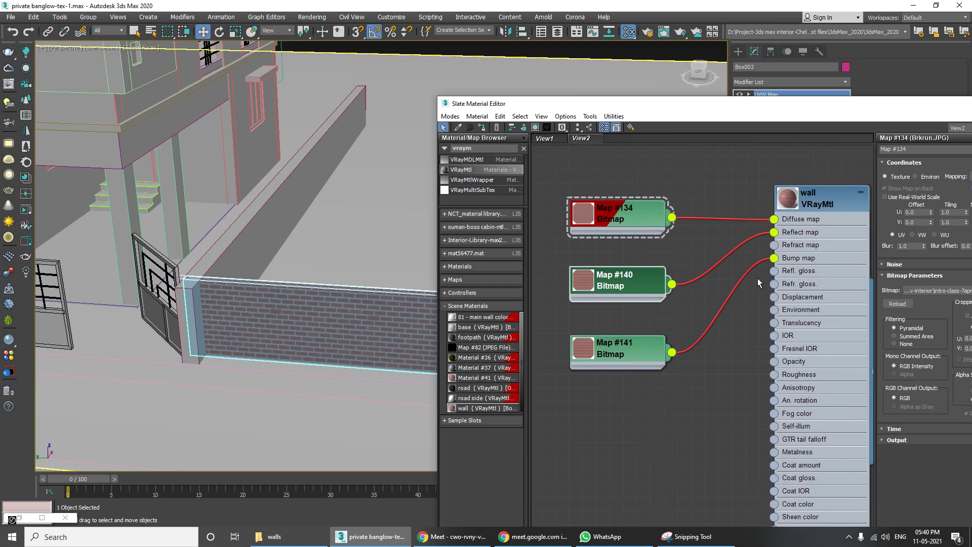
double_click(591, 350)
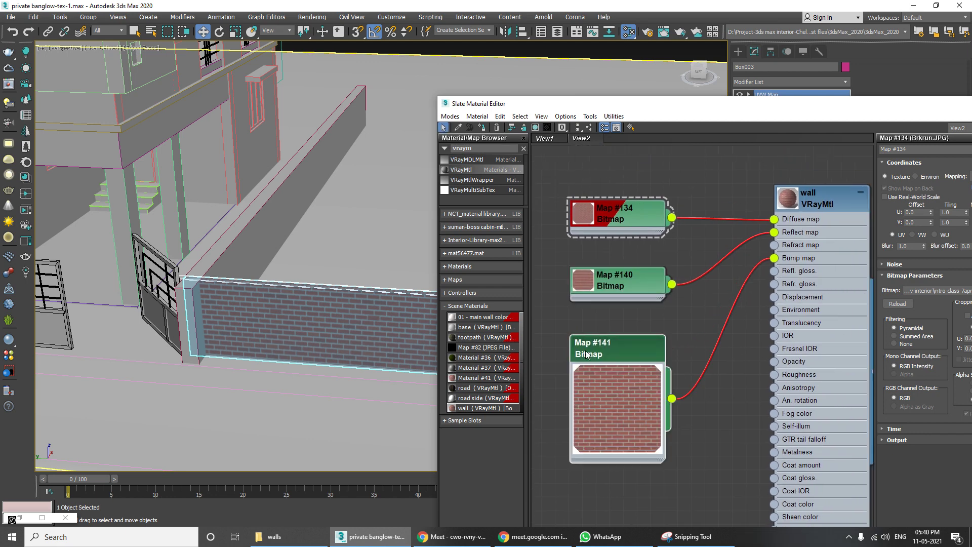
double_click(609, 409)
middle_click_drag(609, 408, 672, 354)
scroll(673, 354, "down", 1)
scroll(672, 352, "down", 1)
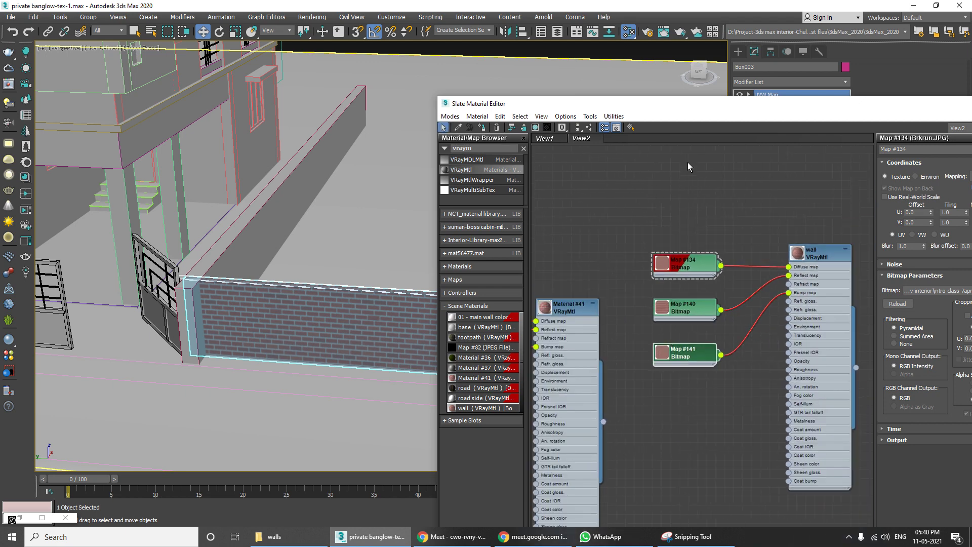
Step: Compare enlarged previews of the grayscale brick bitmaps connected to Material #41's reflect and bump slots
left_click_drag(557, 103, 381, 90)
middle_click_drag(410, 350, 556, 318)
scroll(485, 303, "up", 3)
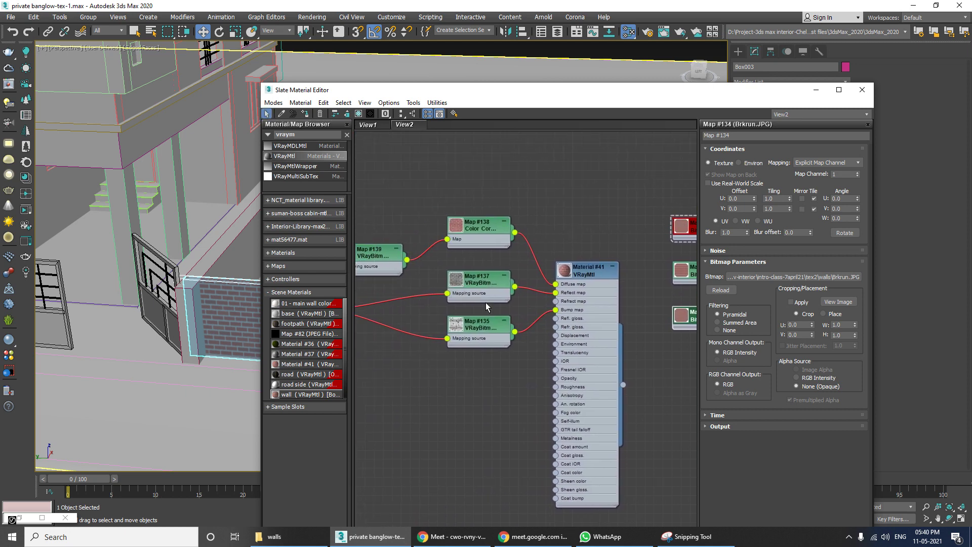
double_click(462, 287)
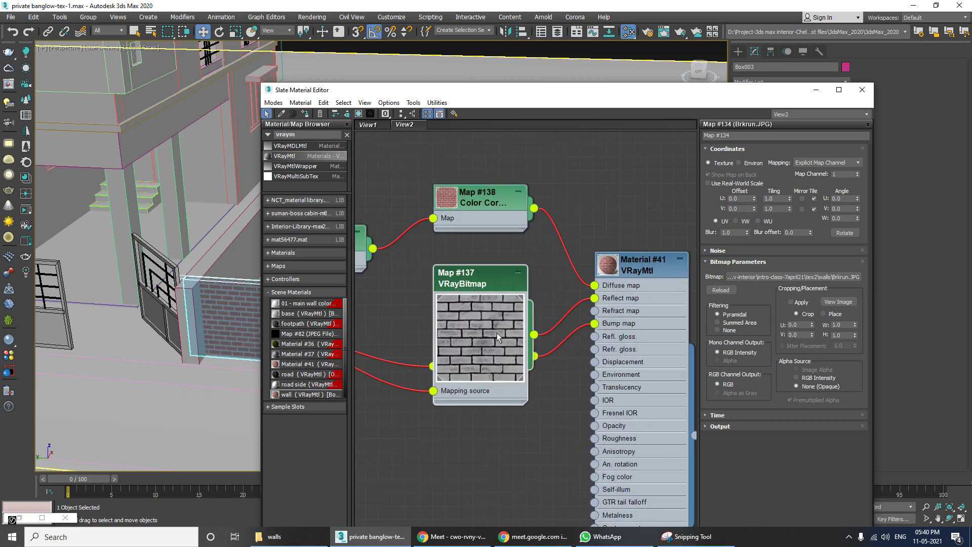
double_click(484, 332)
double_click(451, 371)
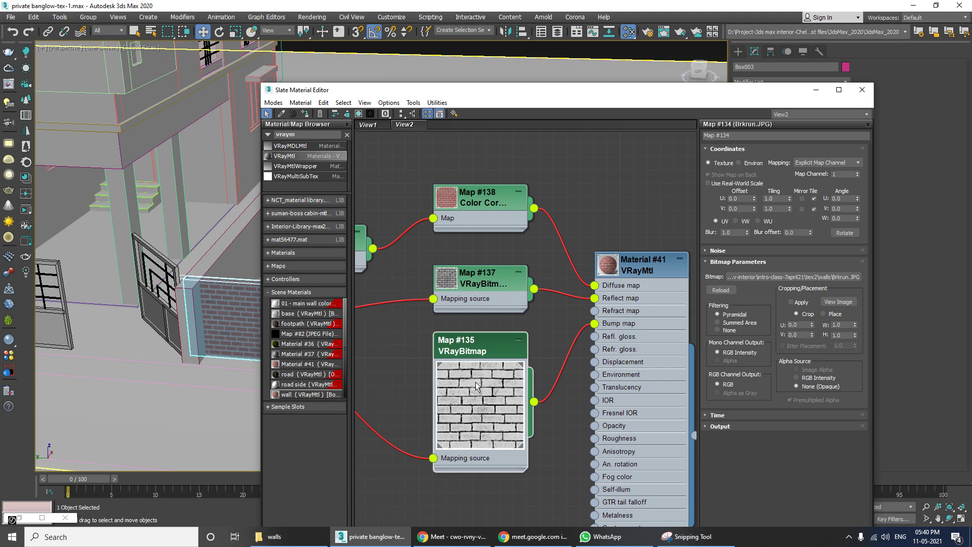
double_click(455, 282)
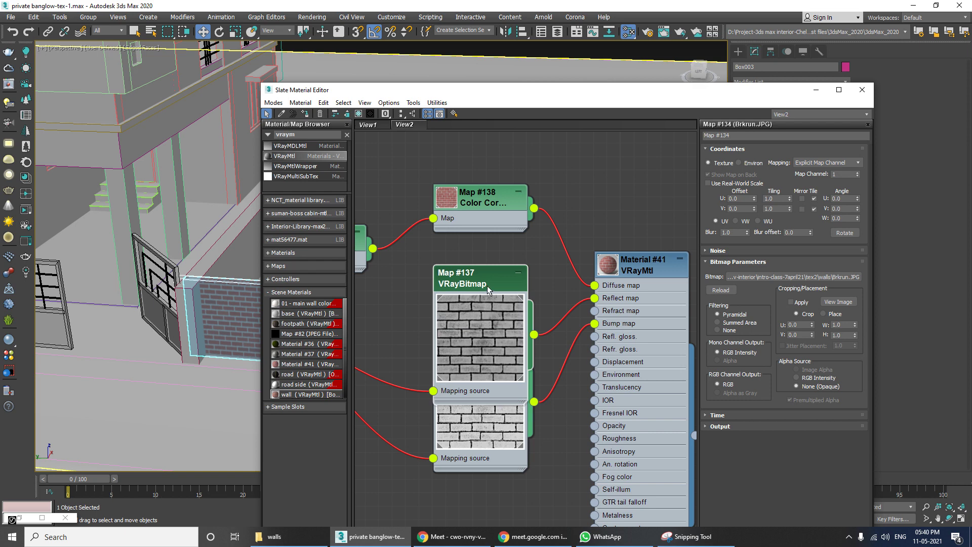
left_click_drag(487, 286, 473, 178)
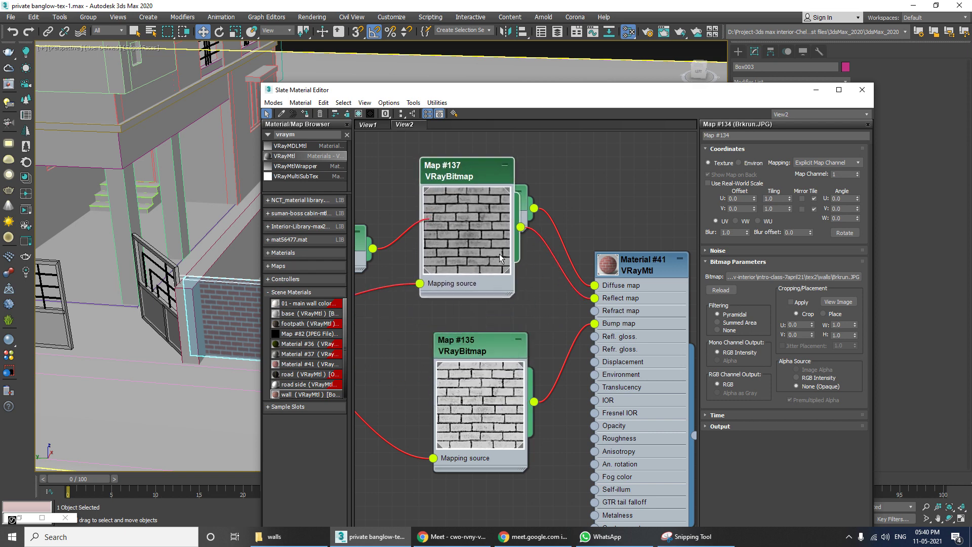
left_click_drag(481, 351, 481, 324)
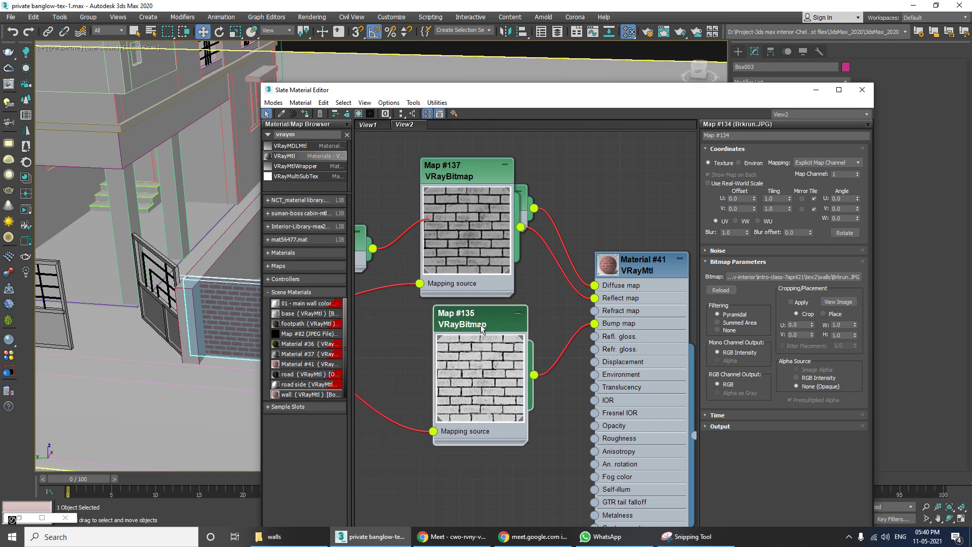
double_click(487, 360)
double_click(472, 223)
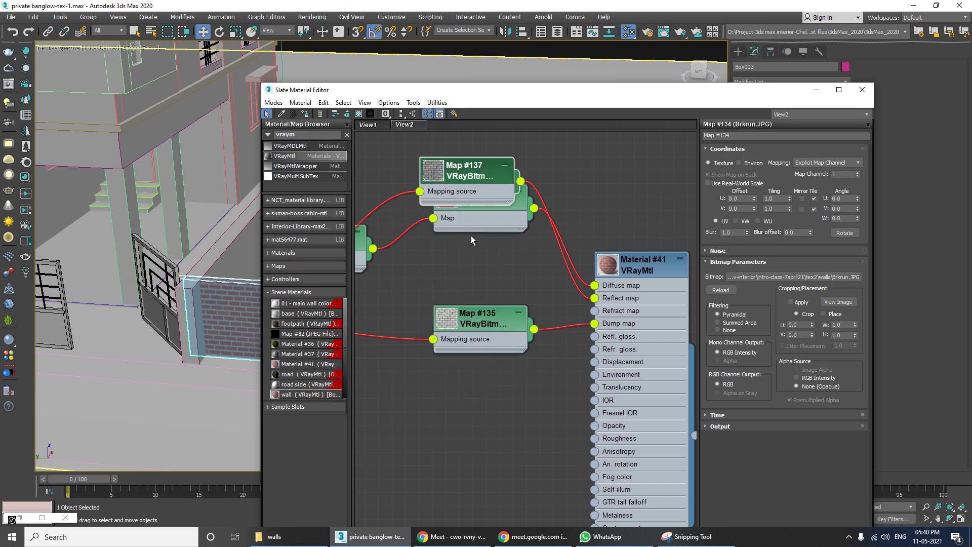
left_click_drag(479, 183, 486, 259)
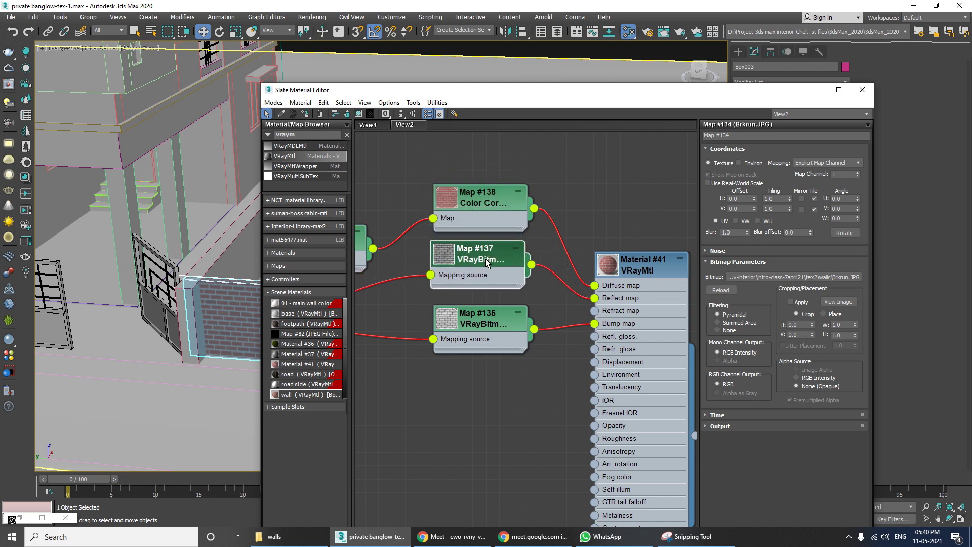
double_click(448, 255)
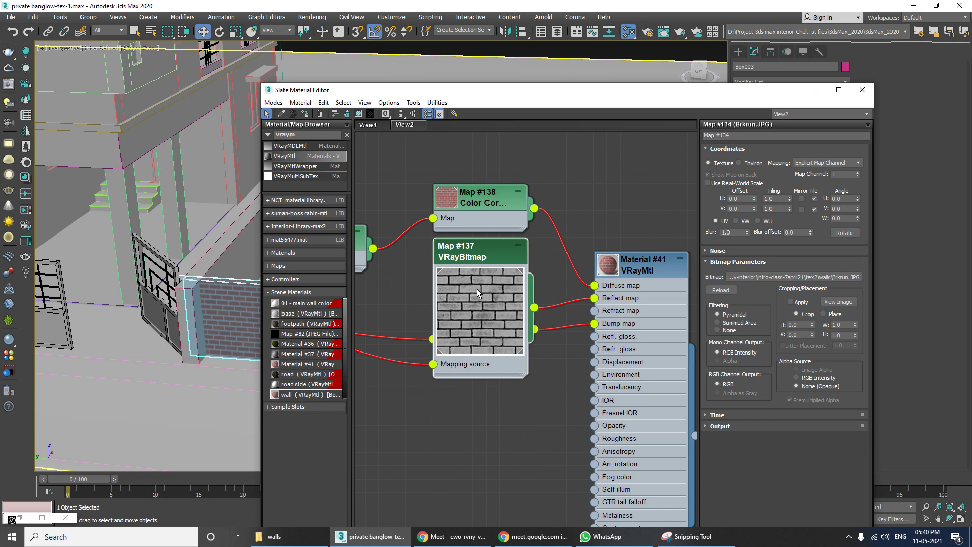
double_click(486, 275)
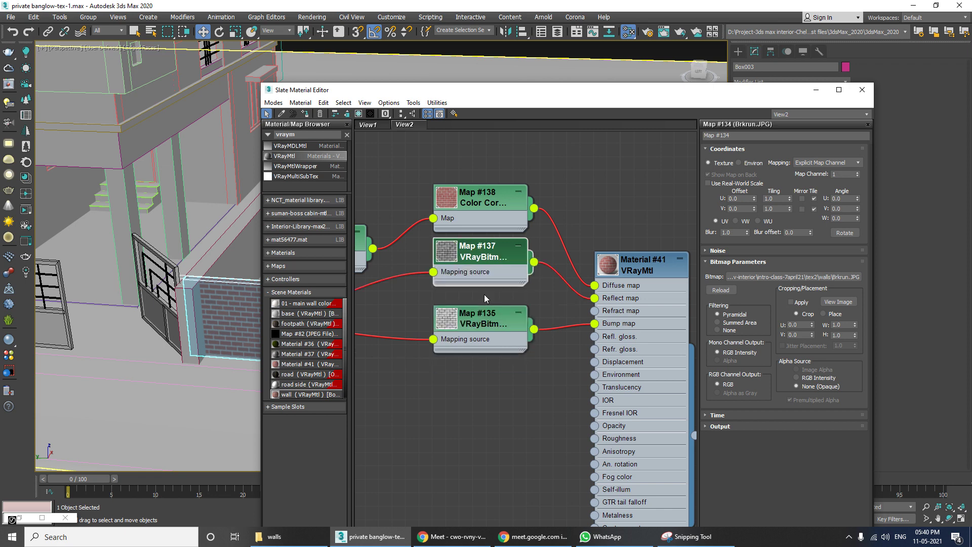
double_click(477, 320)
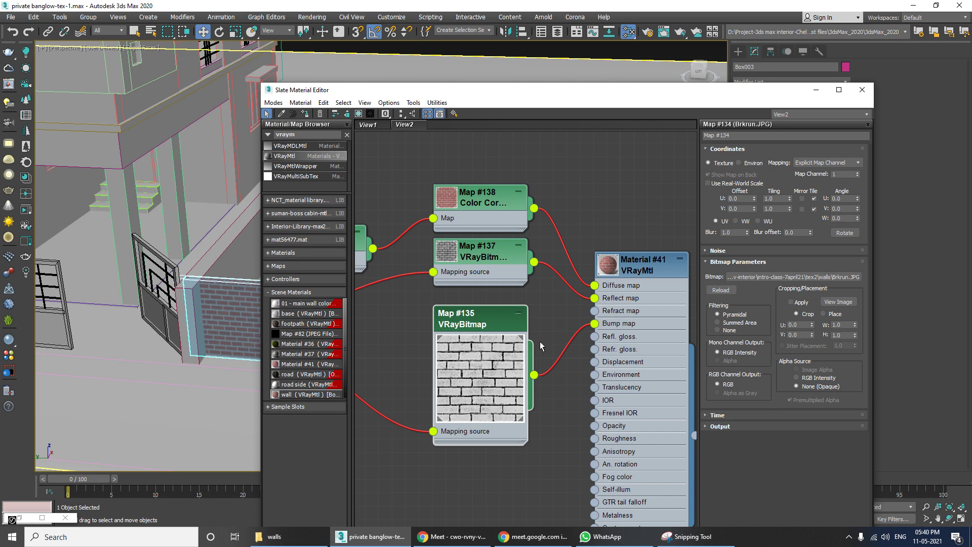
double_click(485, 364)
Step: Search the map browser for "color" and insert a ColorCorrection map between Map #140 and the wall material's reflect slot
middle_click_drag(658, 331, 283, 360)
middle_click_drag(418, 311, 462, 309)
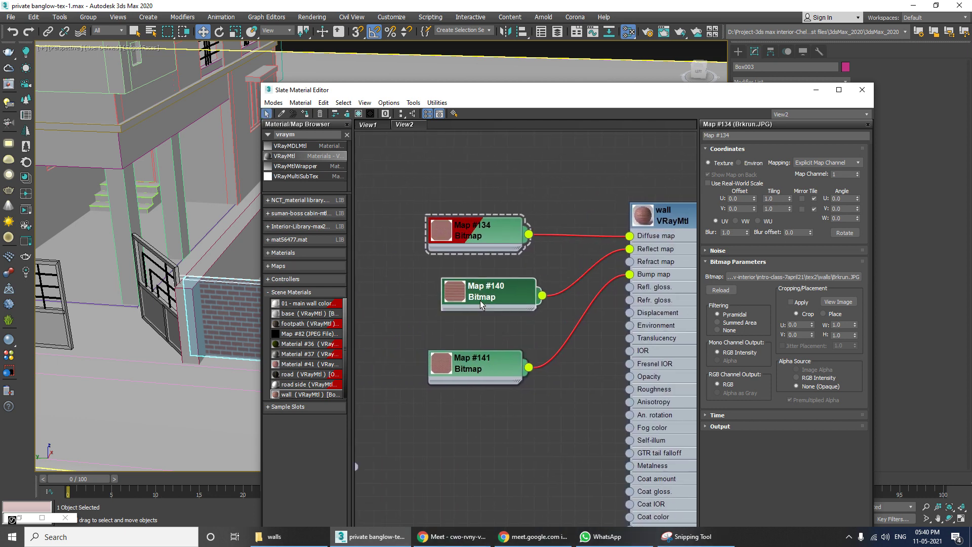
left_click_drag(480, 303, 465, 310)
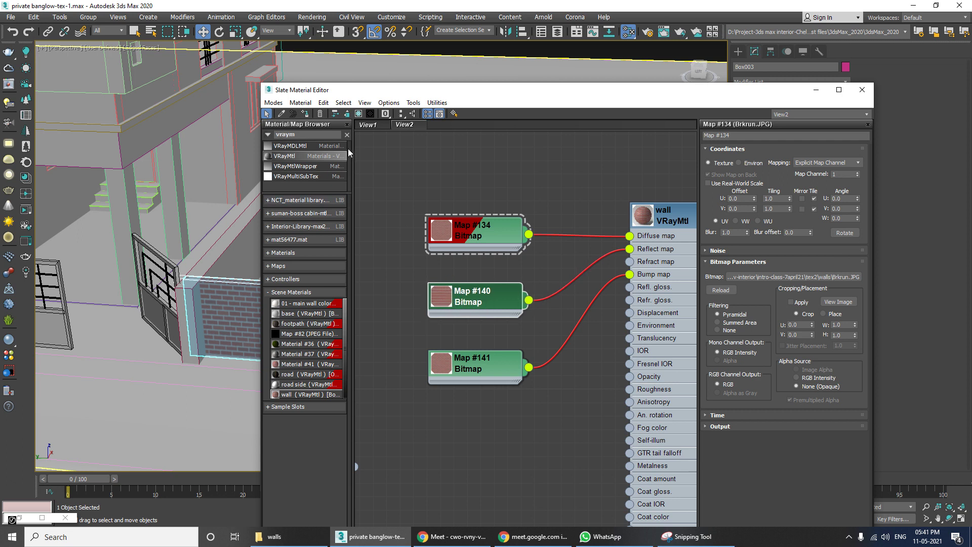
double_click(285, 134)
key("BackSpace")
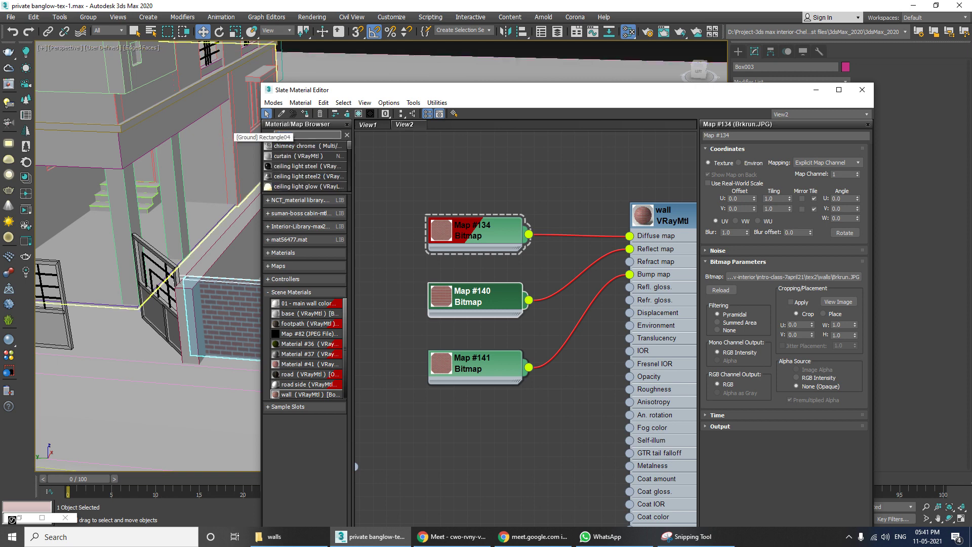
type("color")
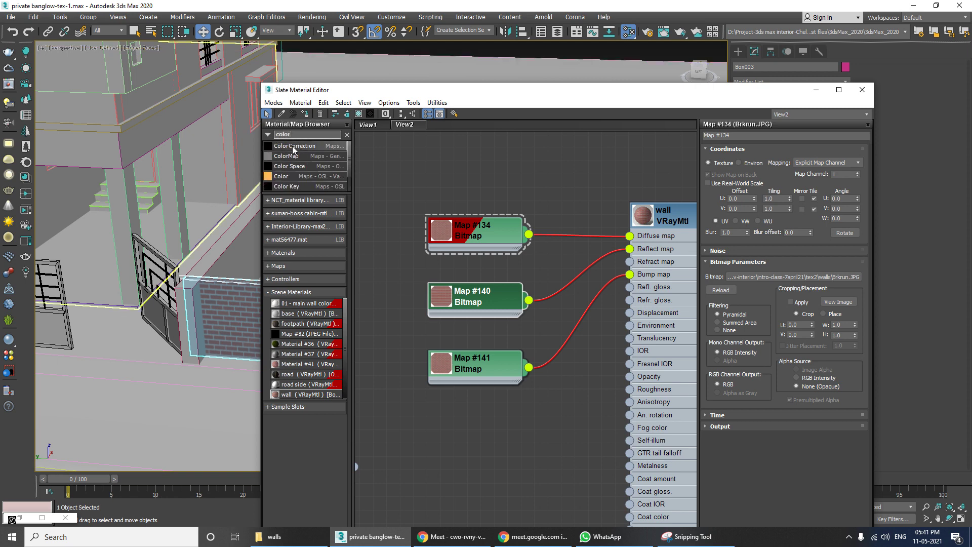
left_click_drag(574, 301, 576, 274)
Step: Spread out the three brick bitmap nodes and Color Correction Map #142 to make room between them and the wall material
left_click_drag(491, 302, 464, 302)
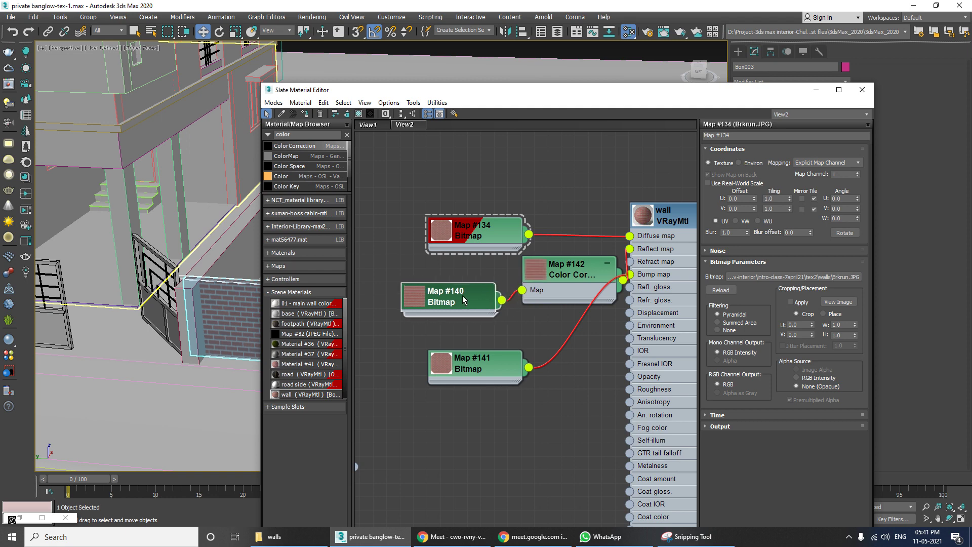
left_click_drag(476, 232, 449, 216)
left_click_drag(460, 303, 432, 289)
left_click_drag(475, 369, 420, 369)
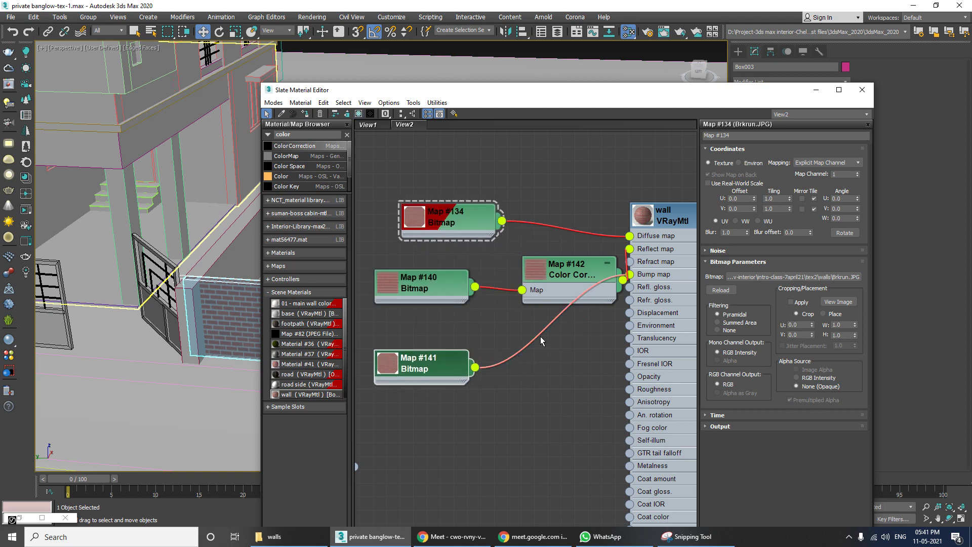
left_click_drag(547, 279, 520, 279)
left_click_drag(451, 218, 423, 204)
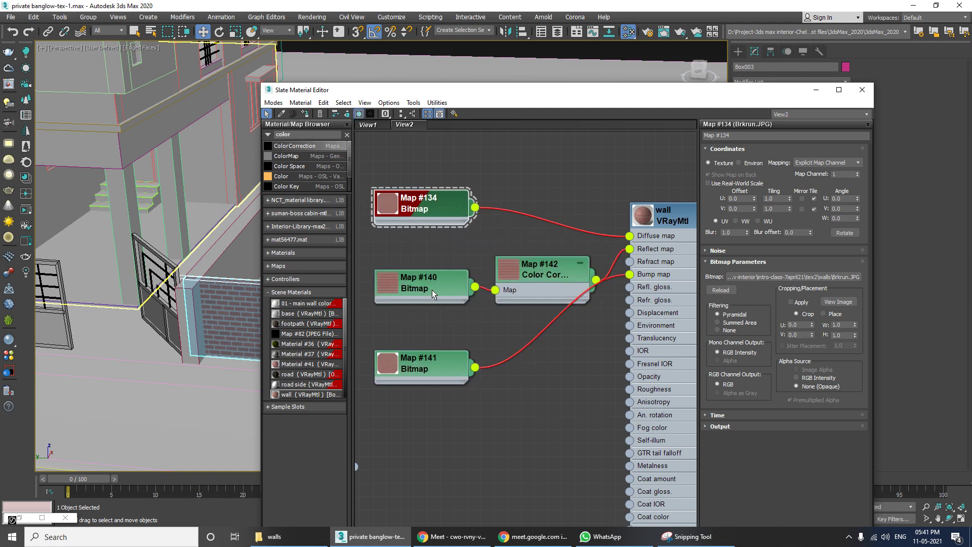
left_click_drag(433, 290, 406, 262)
left_click_drag(553, 282, 540, 270)
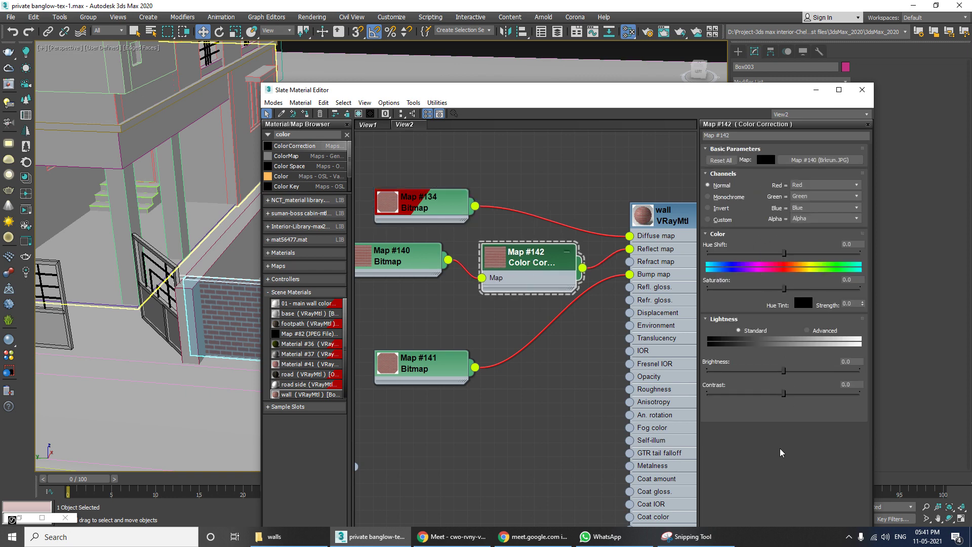
Step: Set Color Correction Map #142 to Monochrome, check its preview, and lower its saturation to -62.126
left_click(715, 197)
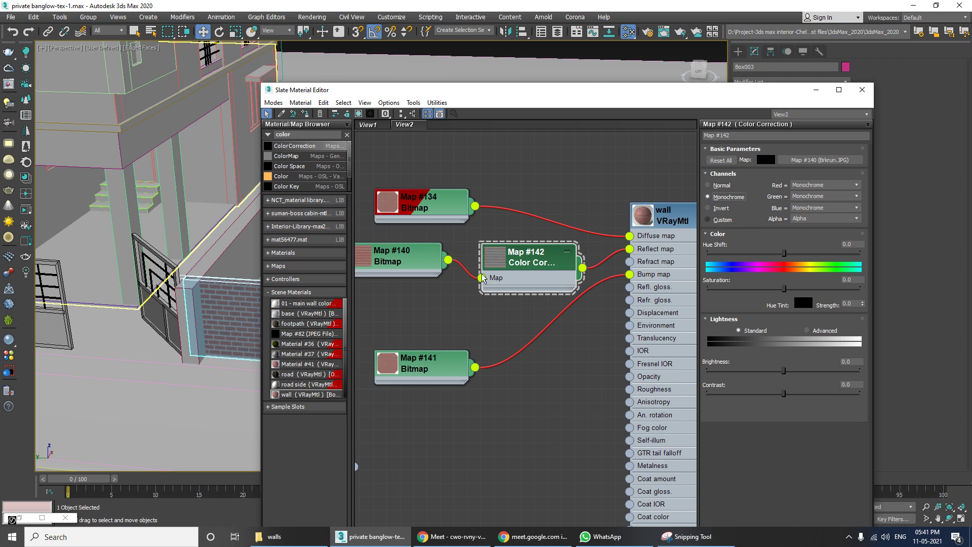
left_click_drag(404, 269, 404, 283)
double_click(506, 259)
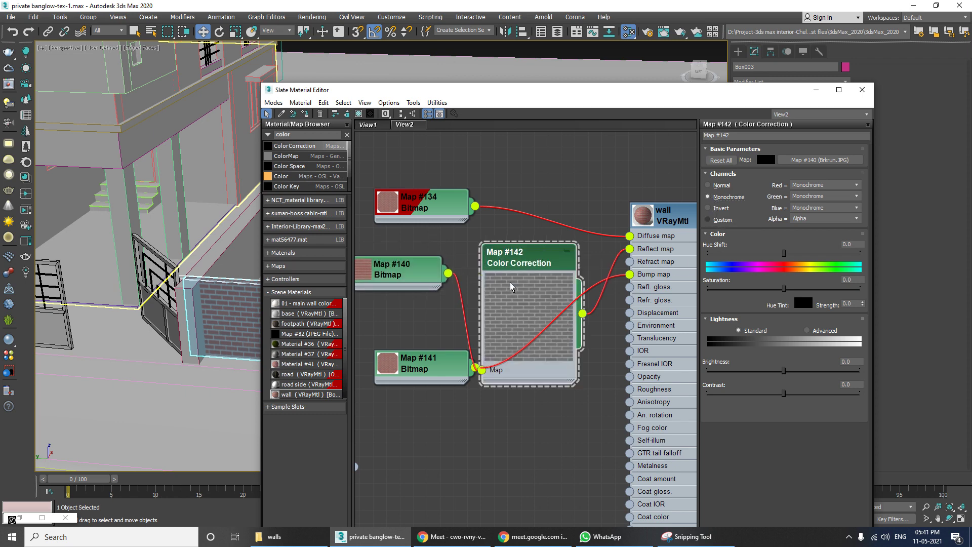
double_click(529, 301)
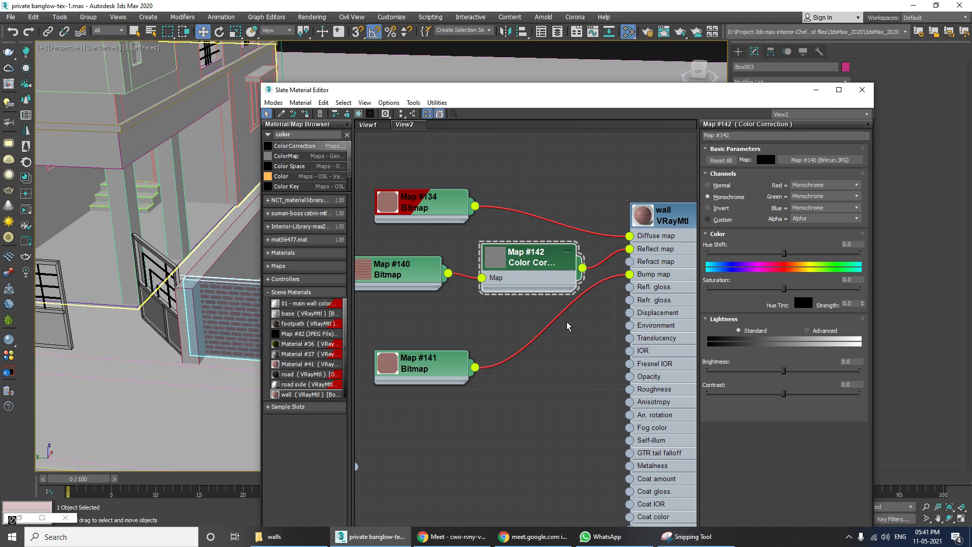
left_click_drag(783, 288, 737, 289)
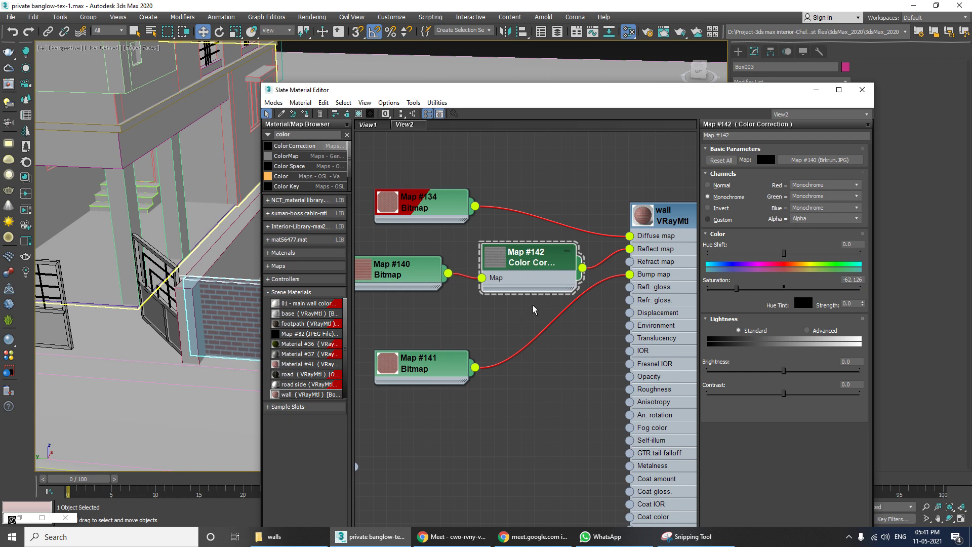
Step: Duplicate the Color Correction node, remove the copy's link to Map #140, and route Map #141 through it to the wall's bump slot
middle_click_drag(548, 300, 534, 277)
left_click_drag(525, 243, 565, 335, "shift")
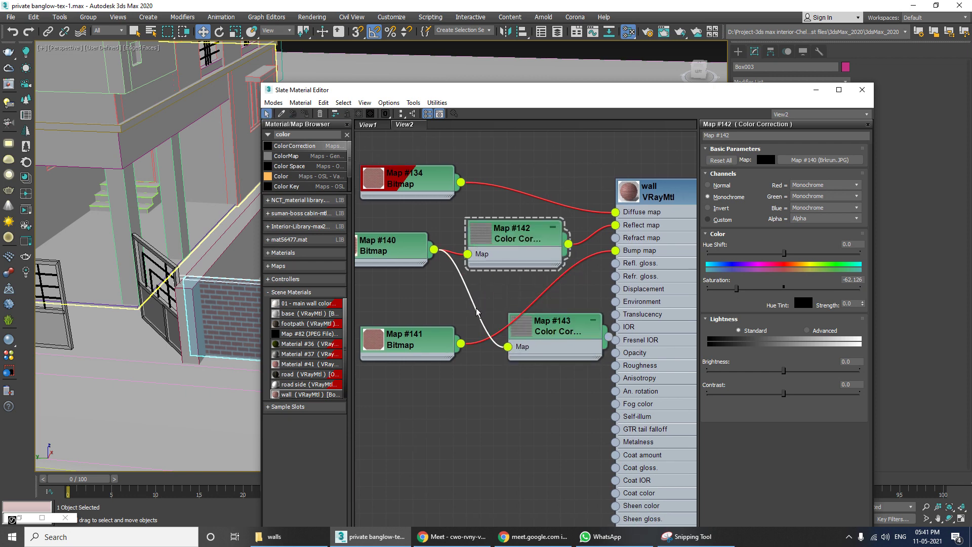
key("Delete")
left_click_drag(461, 347, 508, 347)
left_click_drag(562, 326, 615, 250)
Step: Raise Color Correction Map #143's brightness to 8.306 and contrast to 47.508, checking the result in its enlarged preview
double_click(522, 332)
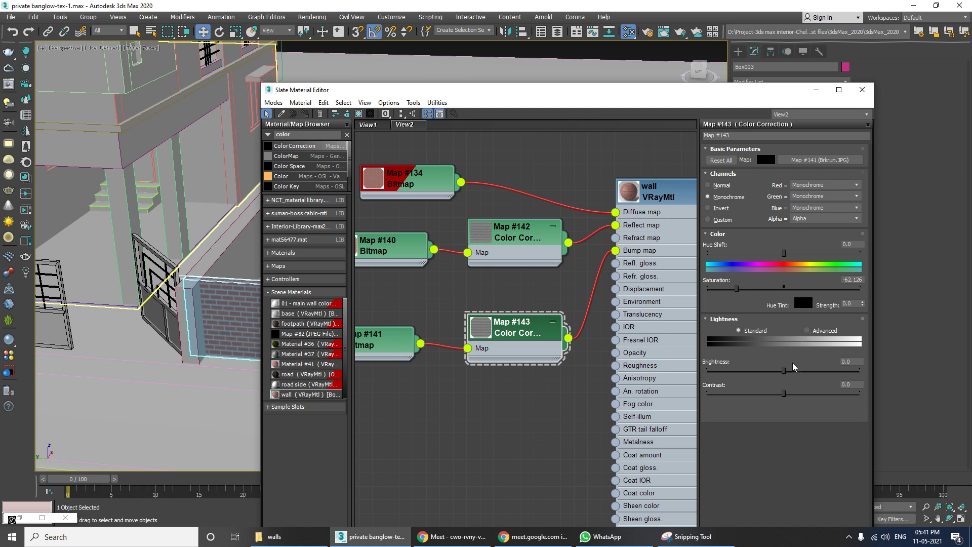
left_click_drag(785, 370, 796, 370)
mouse_move(783, 393)
left_mouse_down()
mouse_move(761, 393)
mouse_move(825, 393)
mouse_move(799, 370)
mouse_move(820, 393)
mouse_move(811, 371)
mouse_move(777, 373)
mouse_move(788, 375)
left_mouse_up()
double_click(481, 326)
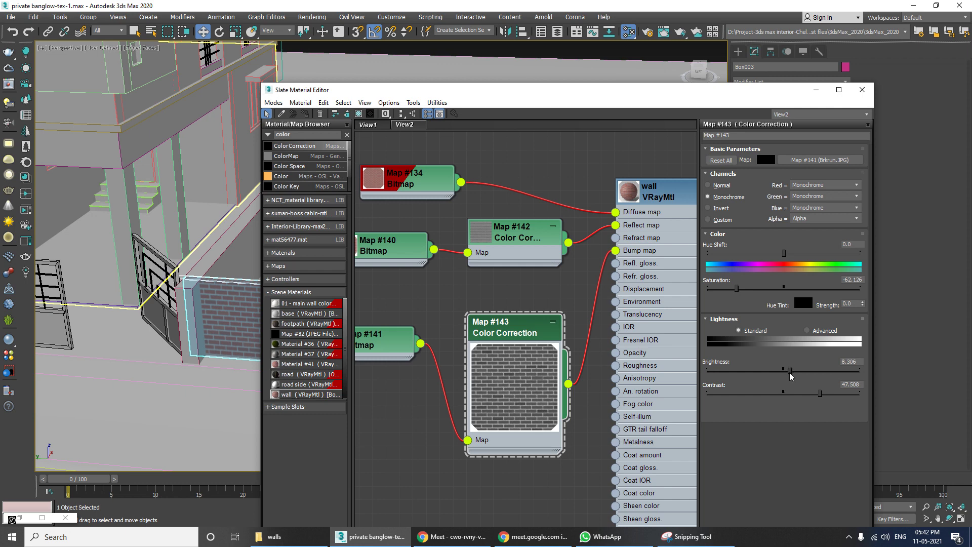
double_click(515, 386)
Step: Space out the Map #140 and #141 bitmaps, Color Correction Maps #142 and #143, and the wall material node for a clearer layout
middle_click_drag(514, 386, 603, 277)
scroll(504, 289, "down", 2)
left_click_drag(524, 253, 545, 253)
left_click_drag(529, 325, 559, 326)
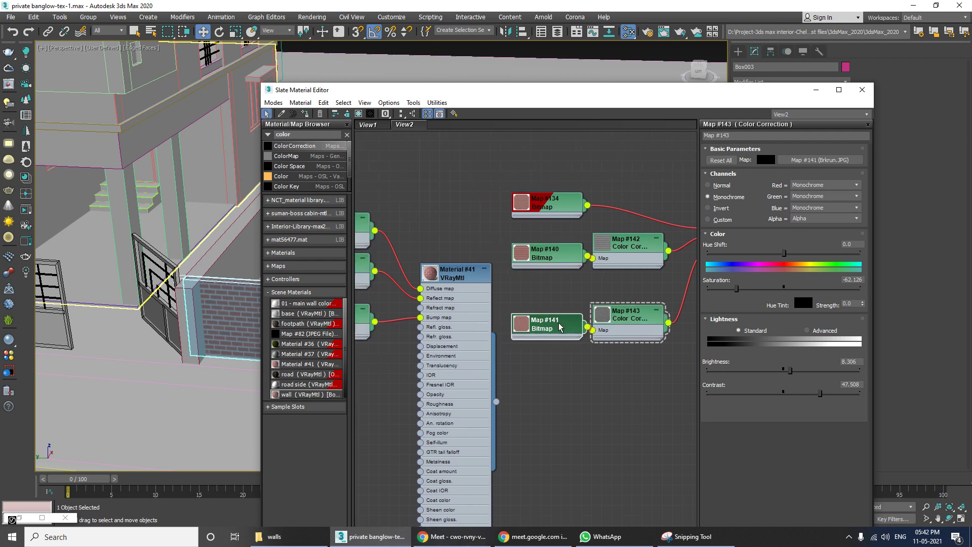
middle_click_drag(630, 279, 573, 300)
left_click_drag(583, 274, 593, 277)
middle_click_drag(594, 316, 533, 316)
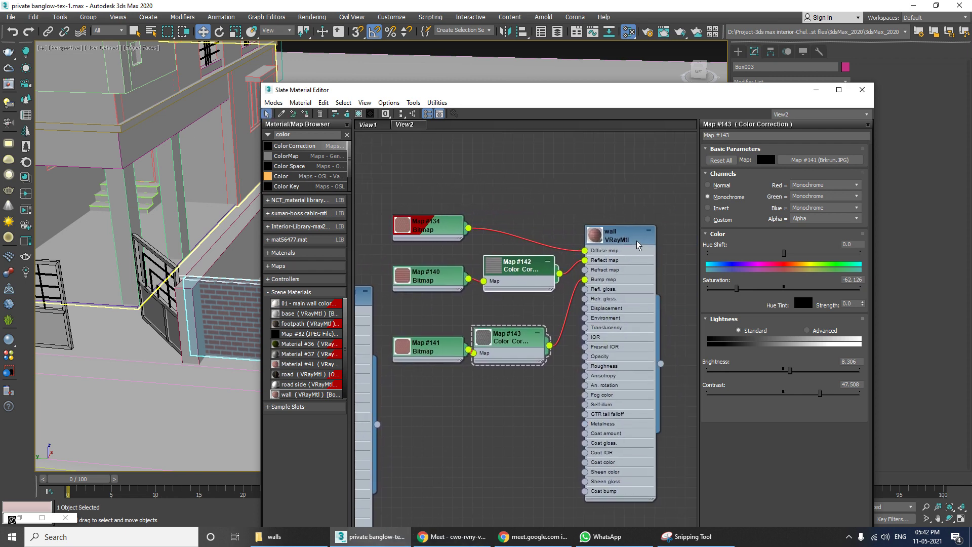
left_click_drag(637, 245, 668, 245)
left_click_drag(523, 269, 543, 280)
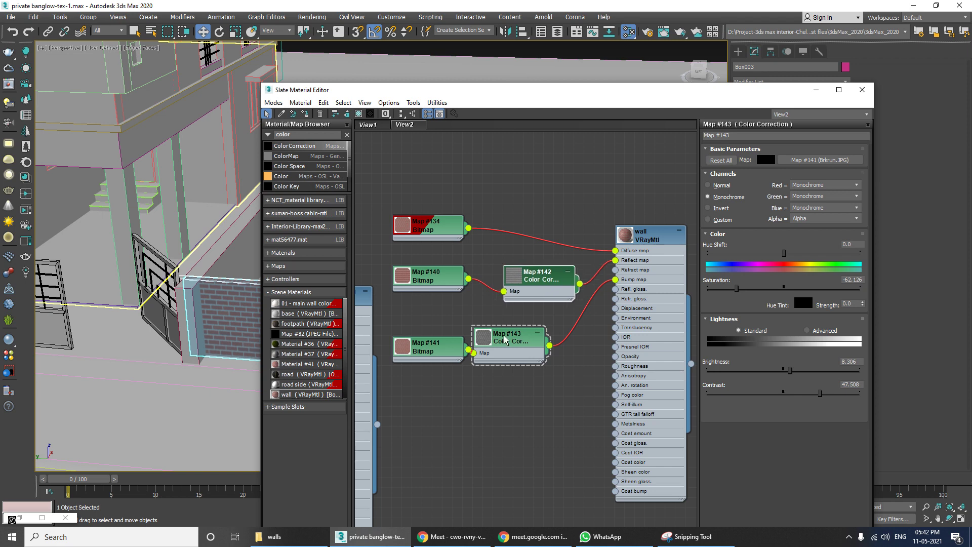
left_click_drag(505, 340, 516, 347)
left_click_drag(458, 355, 450, 362)
Step: Compare the enlarged brick previews of VRayBitmap Map #139 and its Color Correction Map #138 in the Material #41 network
middle_click_drag(460, 366, 559, 372)
middle_click_drag(415, 319, 608, 329)
middle_click_drag(456, 294, 574, 299)
left_click_drag(448, 307, 490, 277)
scroll(490, 277, "up", 2)
scroll(490, 276, "up", 1)
double_click(462, 281)
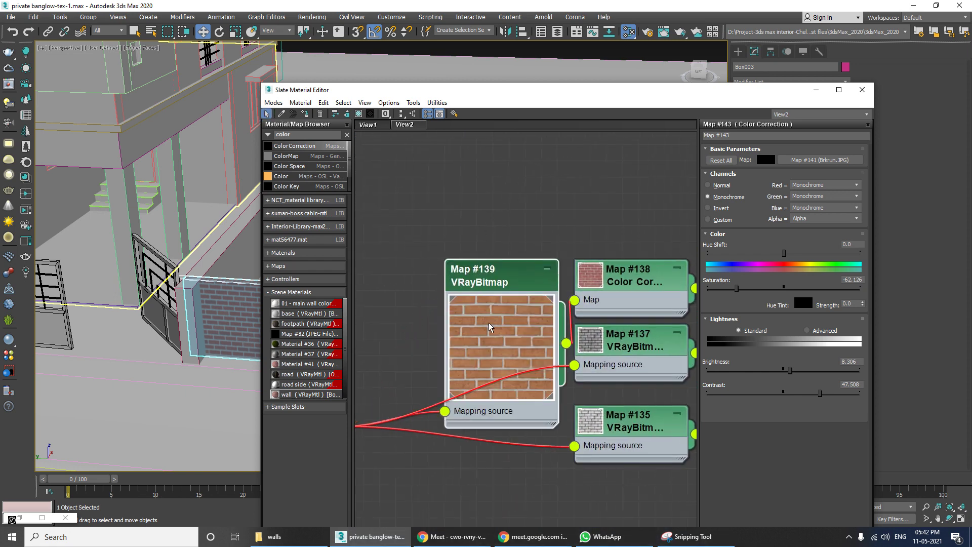
middle_click_drag(568, 336, 500, 318)
double_click(525, 265)
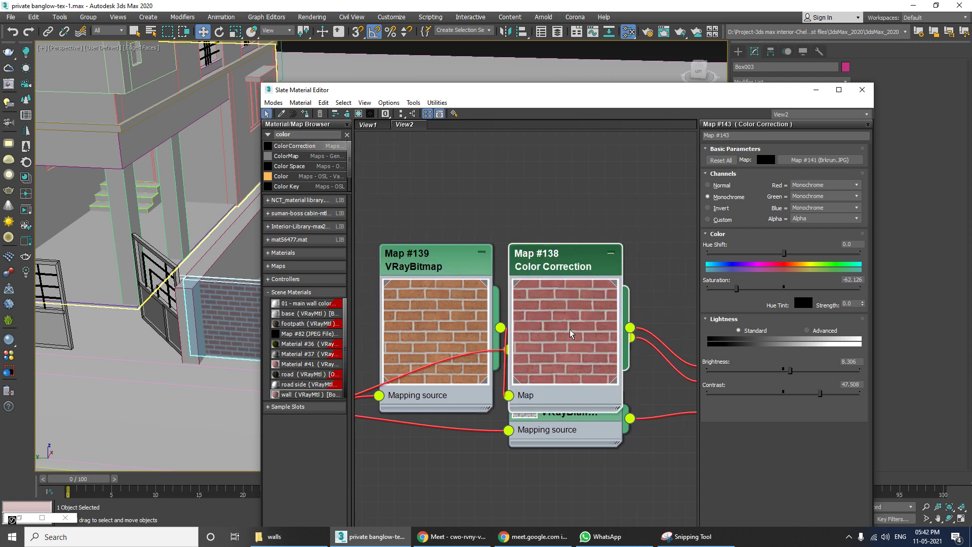
double_click(436, 324)
double_click(543, 331)
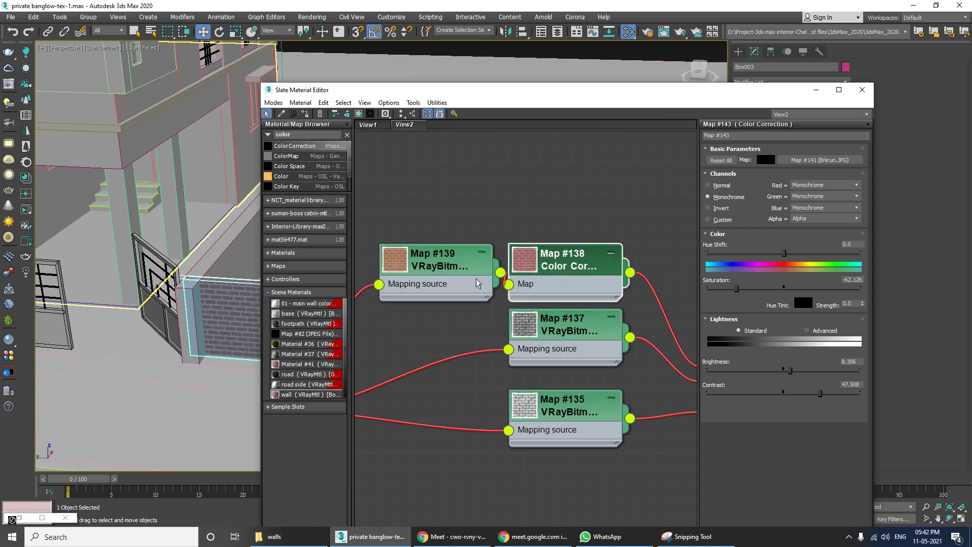
Step: Move the Map #139 and Map #138 nodes apart and nudge the wall material node slightly
left_click_drag(449, 264, 420, 264)
left_click_drag(585, 261, 579, 248)
middle_click_drag(493, 332, 566, 308)
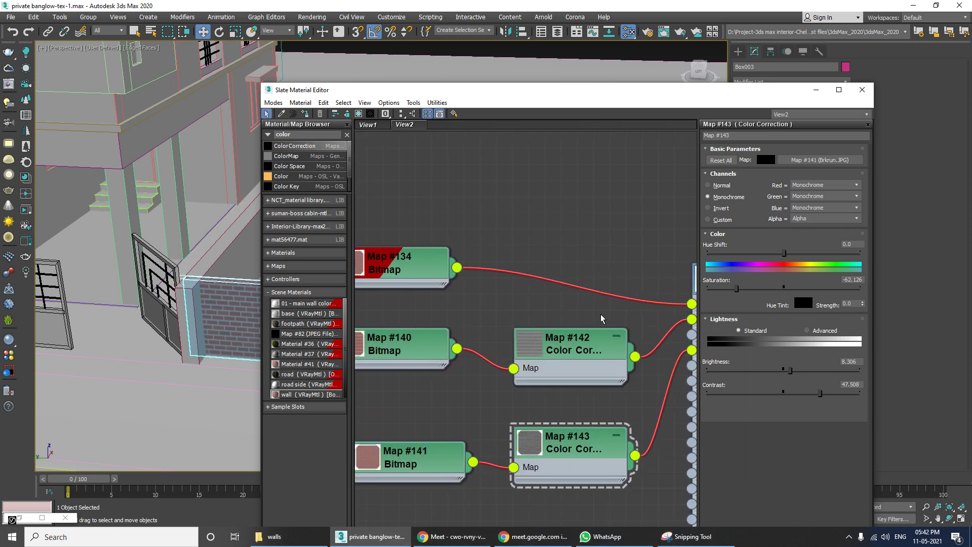
scroll(567, 296, "down", 4)
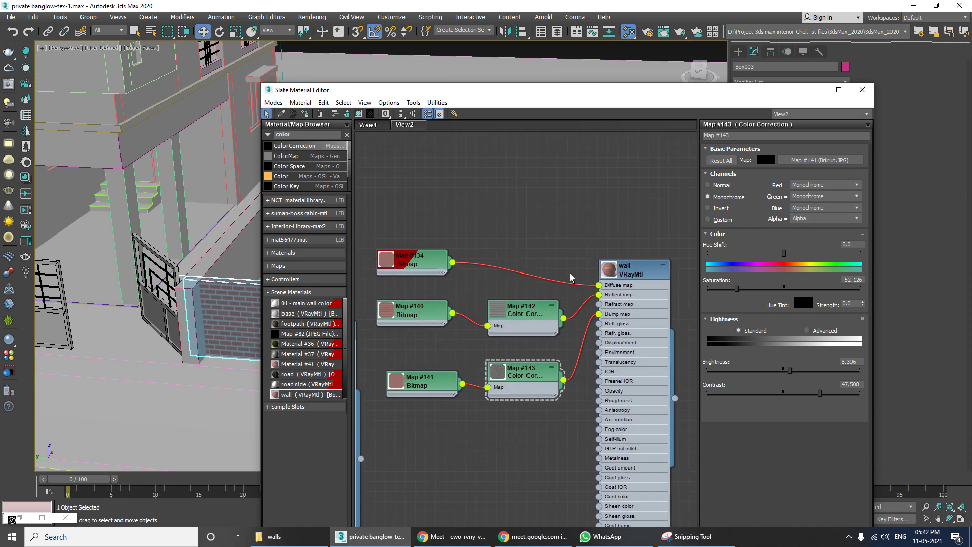
left_click(417, 266)
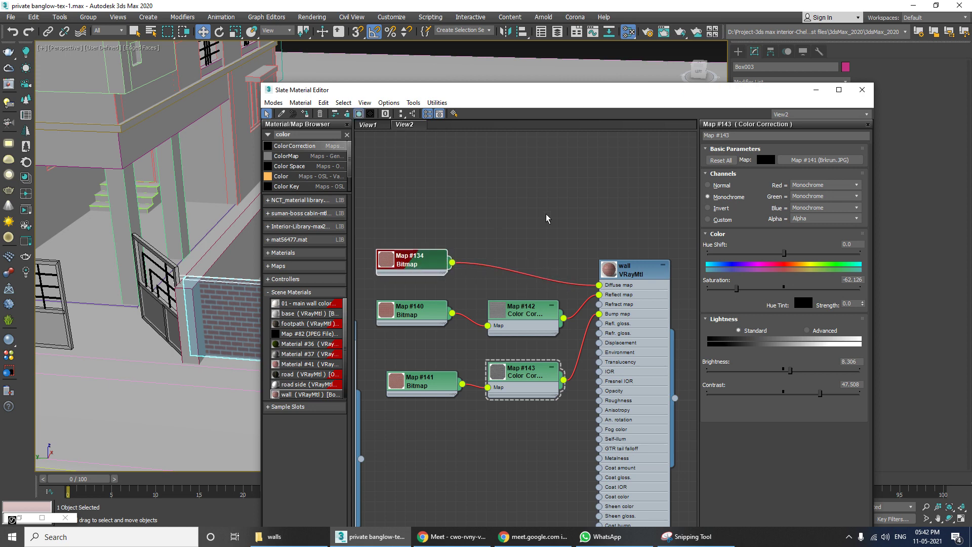
left_click(662, 269)
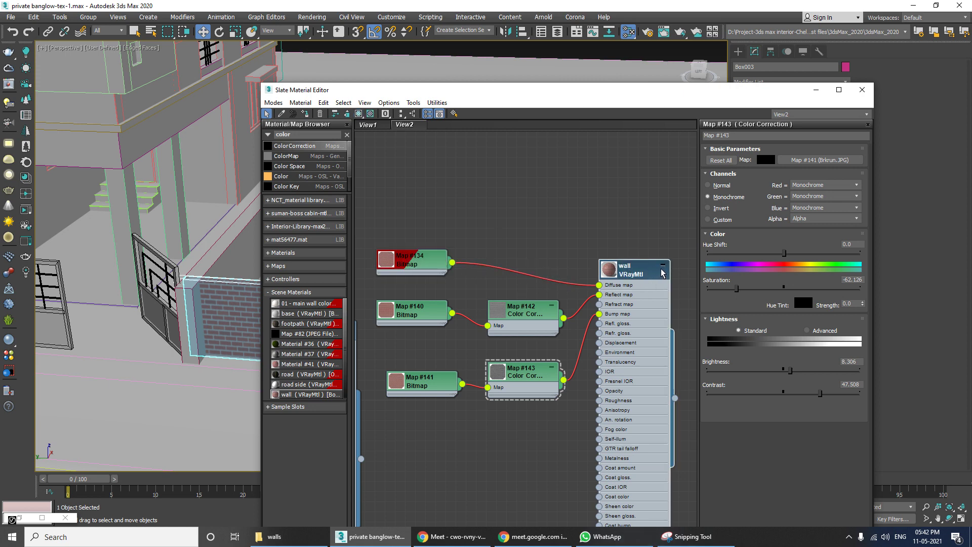
left_click_drag(652, 272, 660, 278)
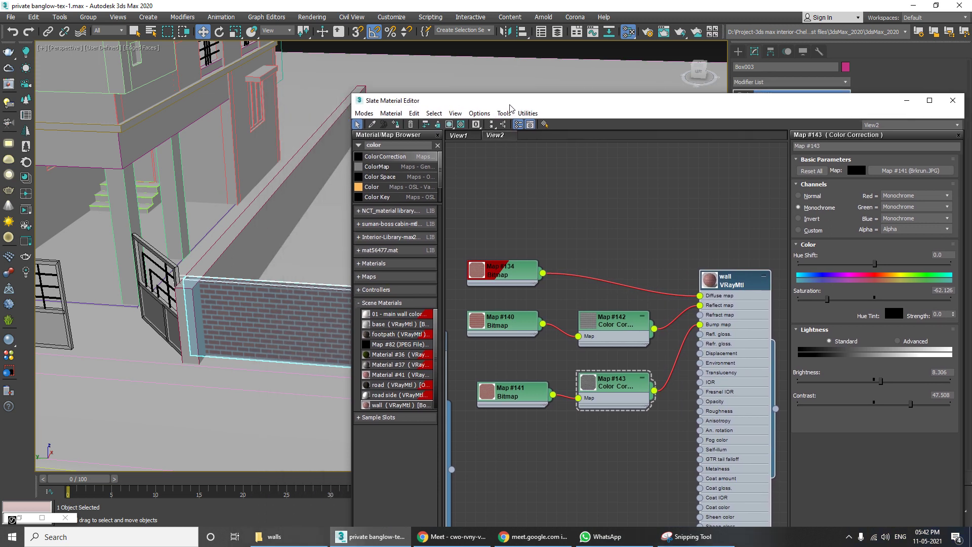
Step: Check the brick boundary wall in the viewport and set the wall material's reflection glossiness to 0.7
left_click_drag(421, 98, 607, 116)
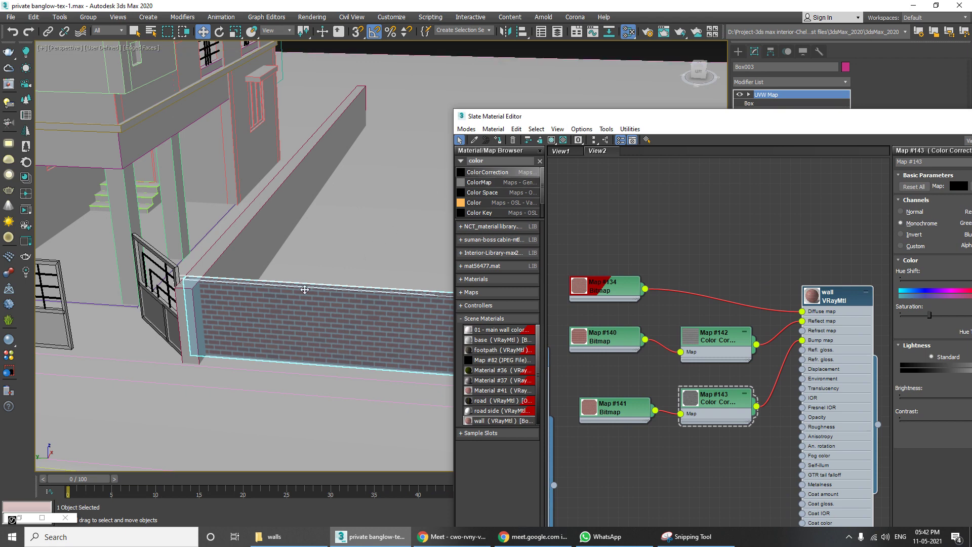
middle_click_drag(207, 324, 71, 321)
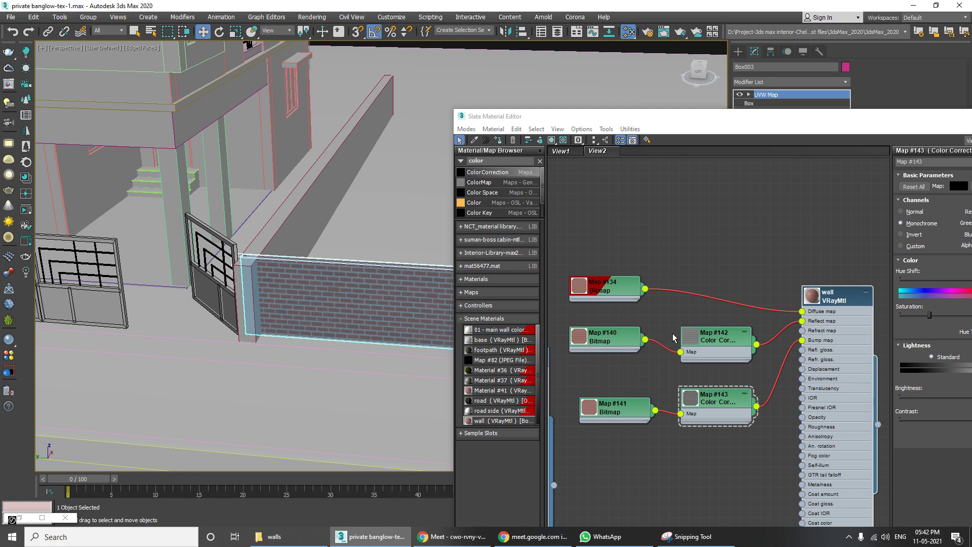
left_click_drag(740, 116, 506, 96)
middle_click_drag(572, 253, 524, 227)
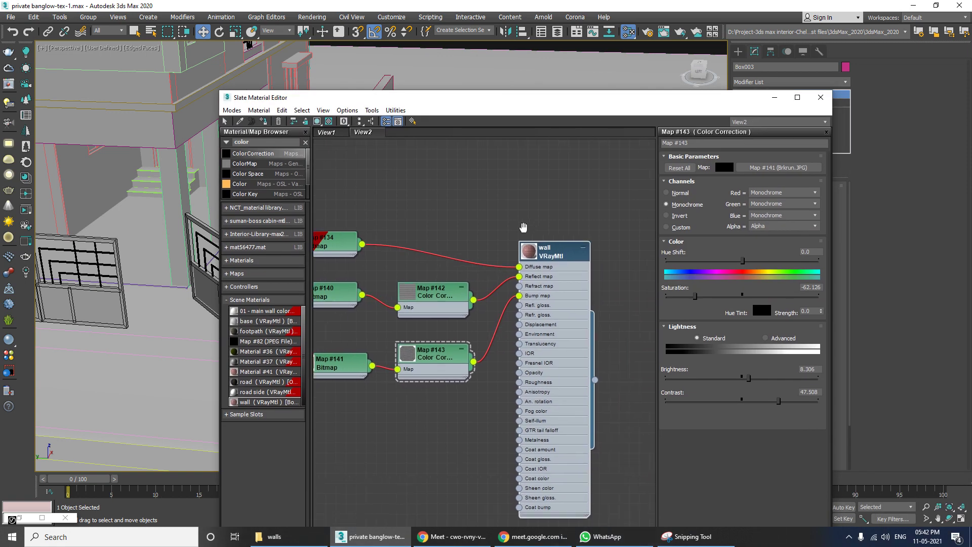
double_click(553, 254)
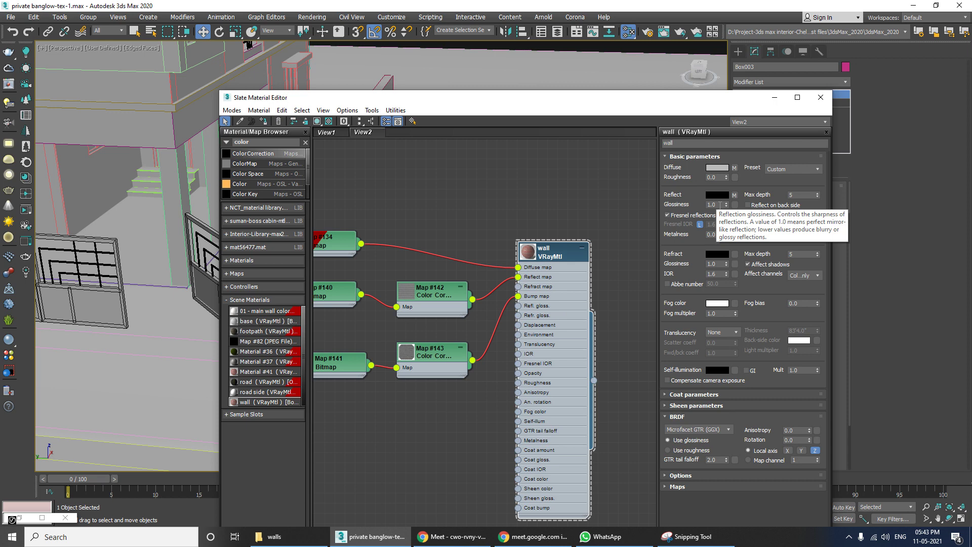
left_click(720, 205)
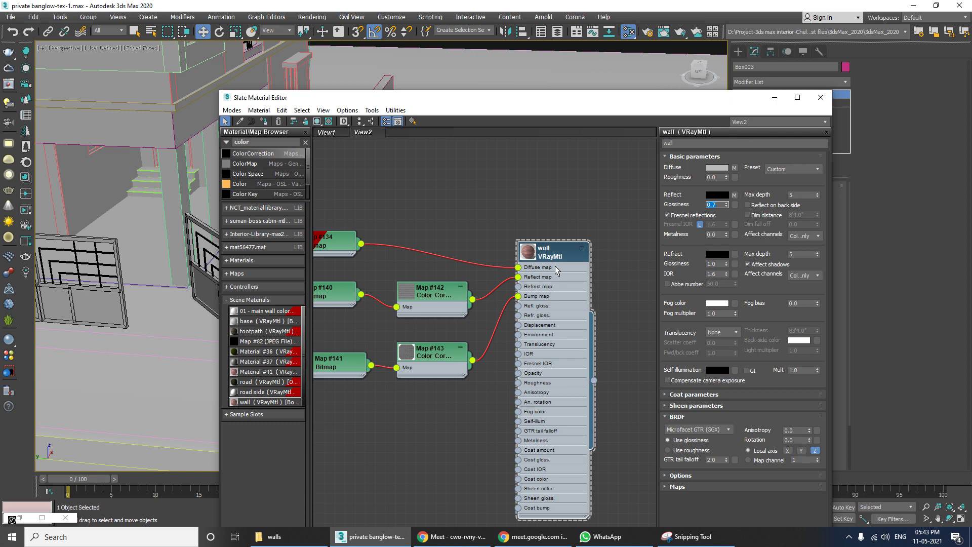
Step: Set the wall material's reflection color to a neutral gray with RGB 133
left_click_drag(408, 97, 535, 94)
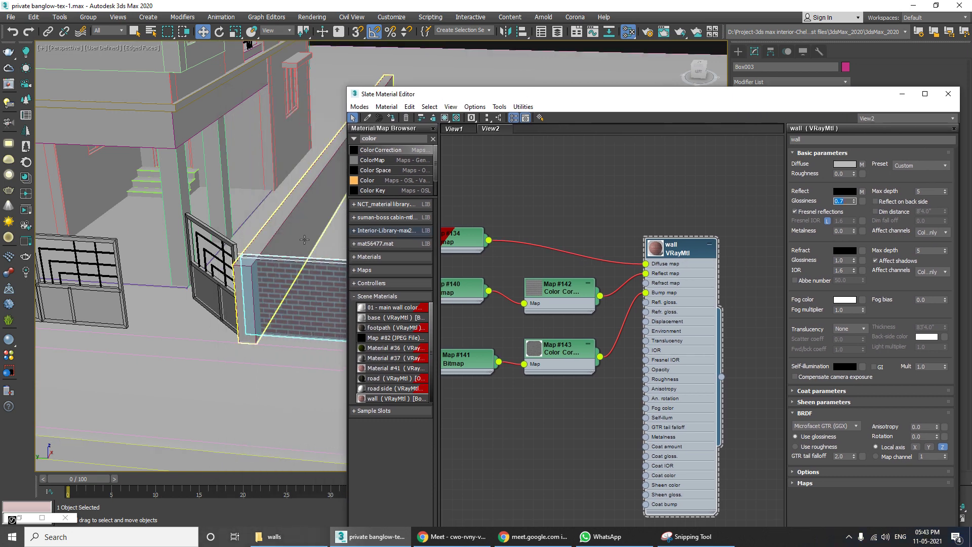
middle_click_drag(238, 223, 206, 243)
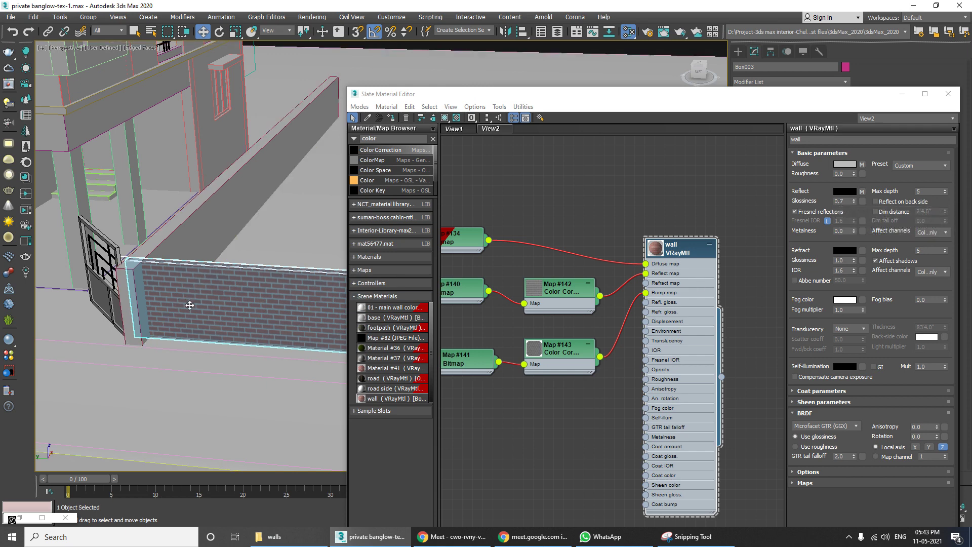
left_click_drag(451, 97, 442, 92)
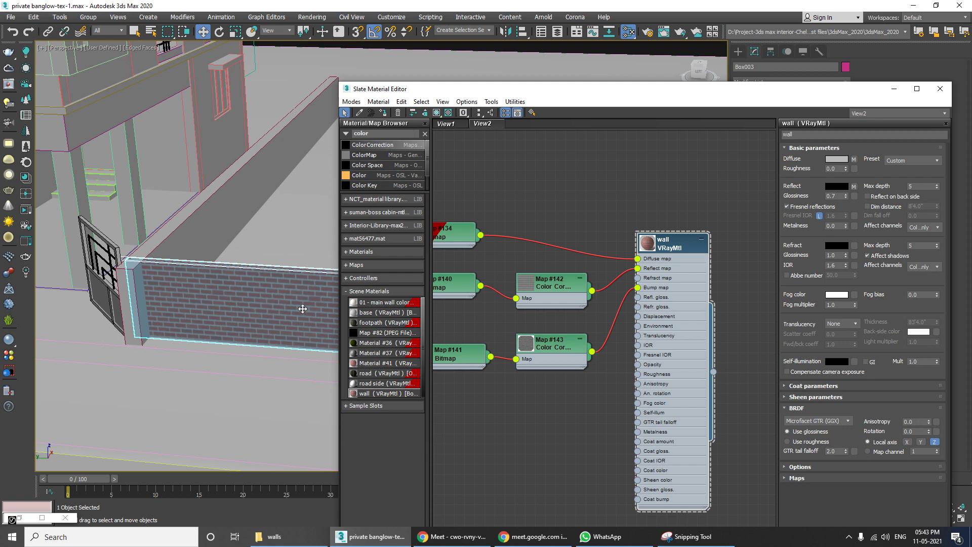
mouse_move(664, 95)
left_mouse_down()
mouse_move(633, 82)
mouse_move(662, 99)
left_mouse_up()
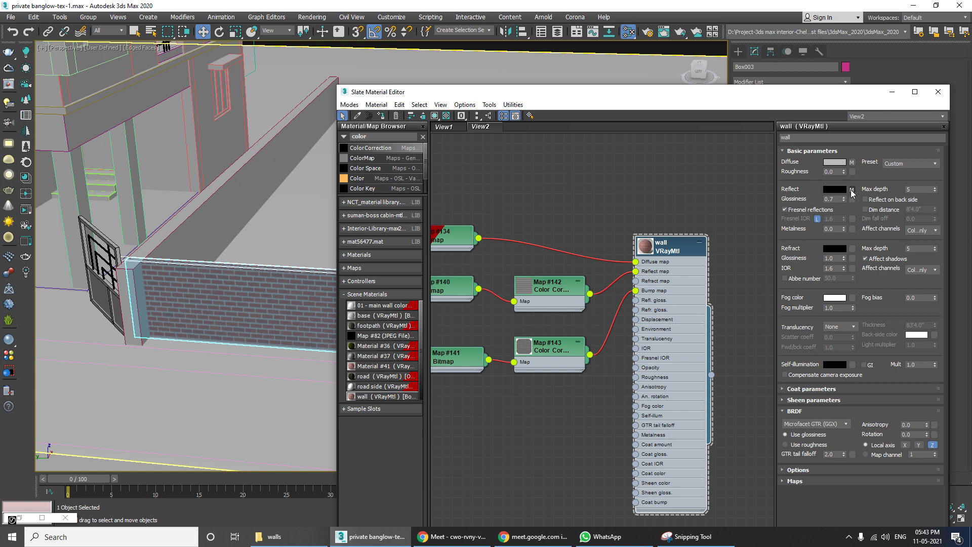
middle_click_drag(562, 297, 562, 289)
left_click(561, 289)
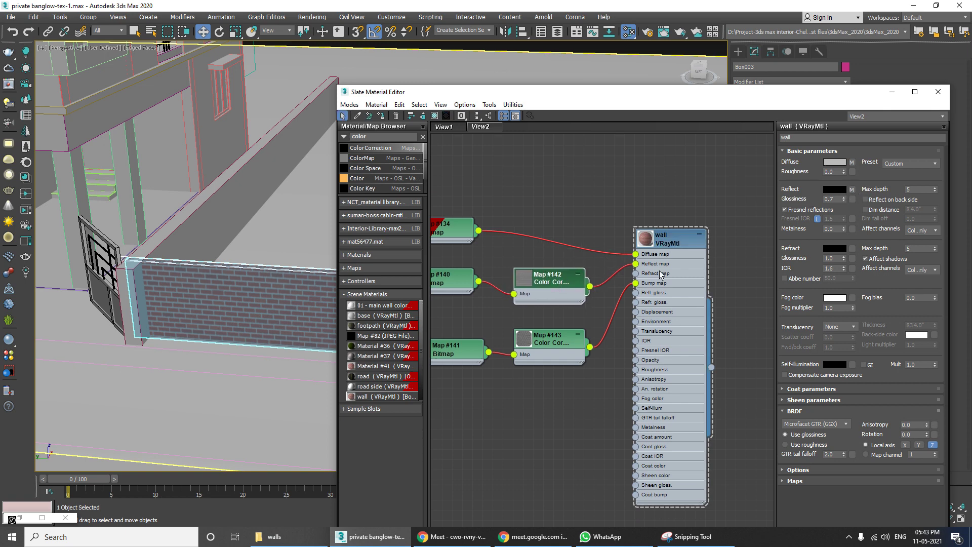
left_click(835, 190)
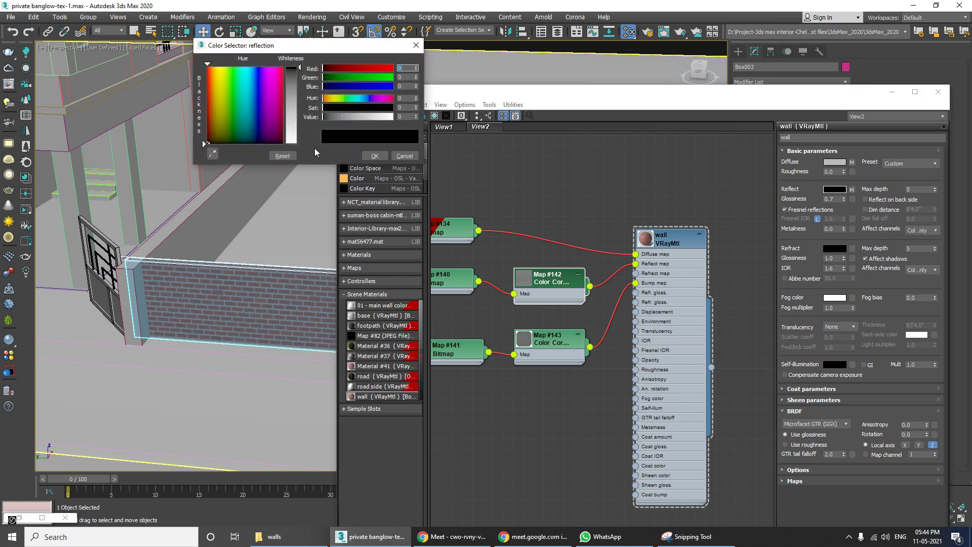
left_click_drag(299, 96, 307, 116)
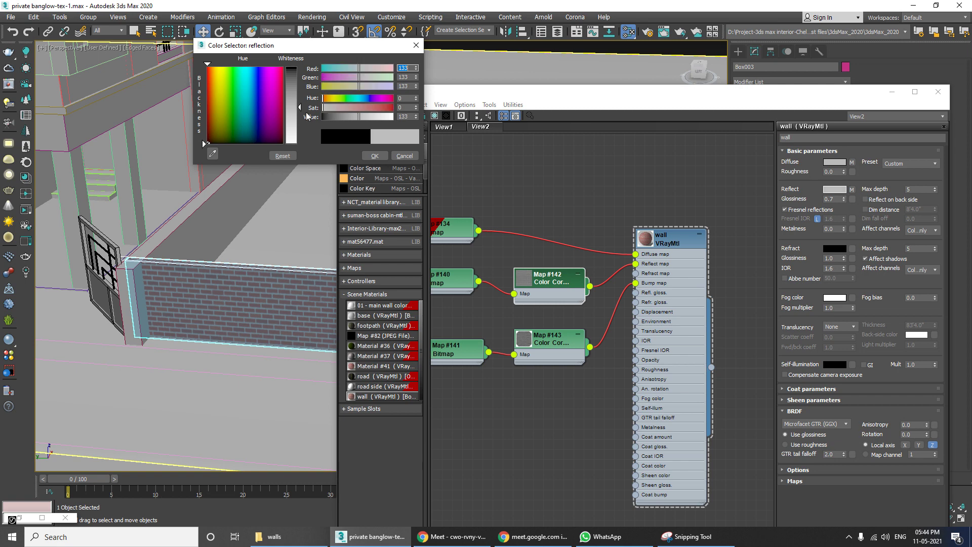
left_click(375, 155)
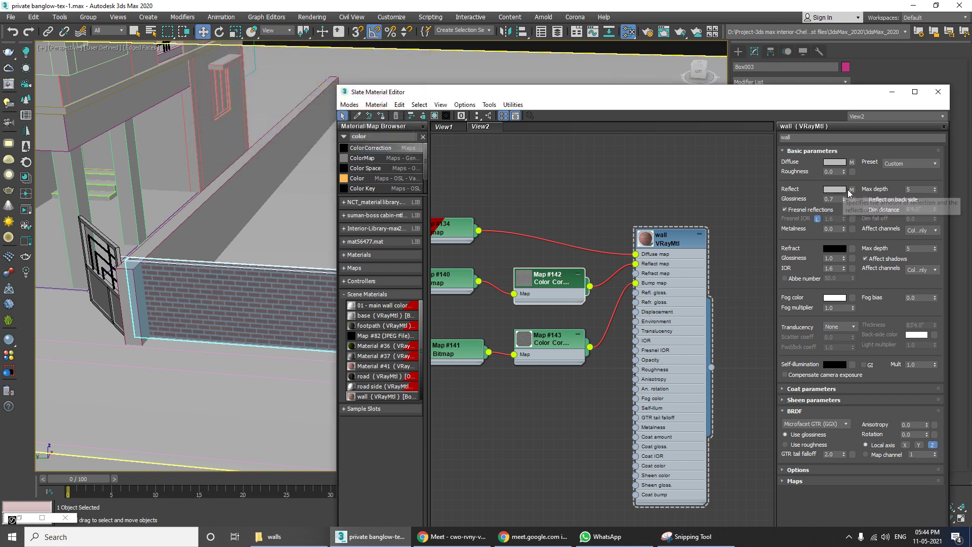
left_click(836, 191)
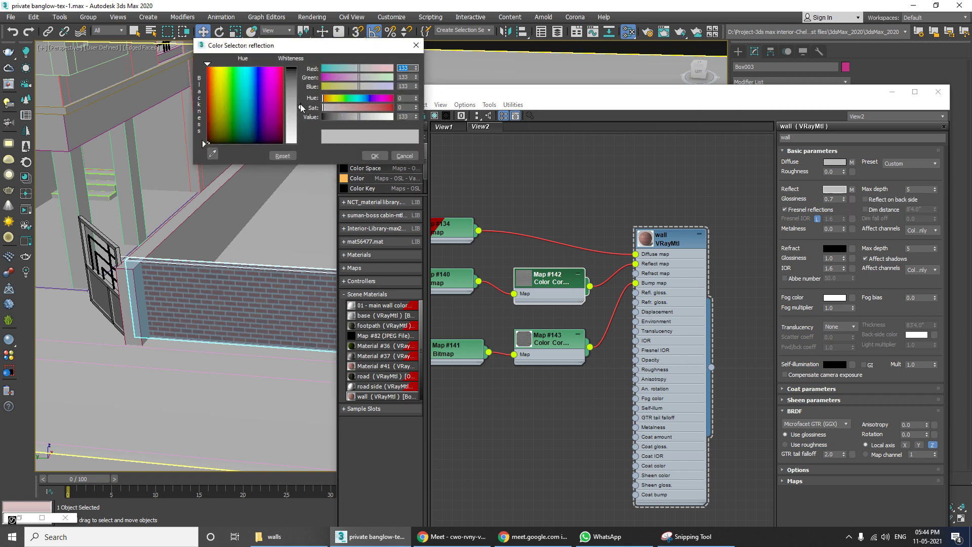
left_click_drag(301, 108, 299, 107)
left_click(375, 155)
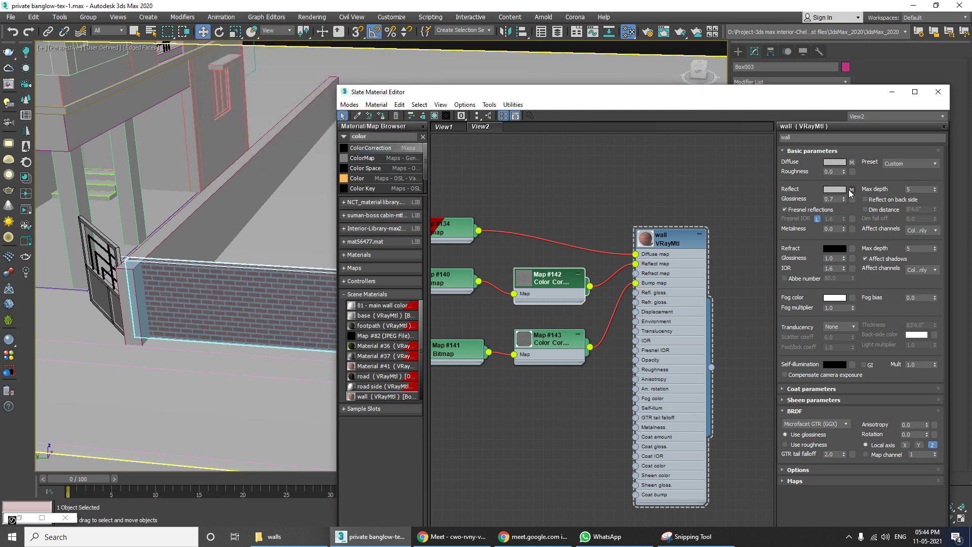
scroll(582, 211, "up", 5)
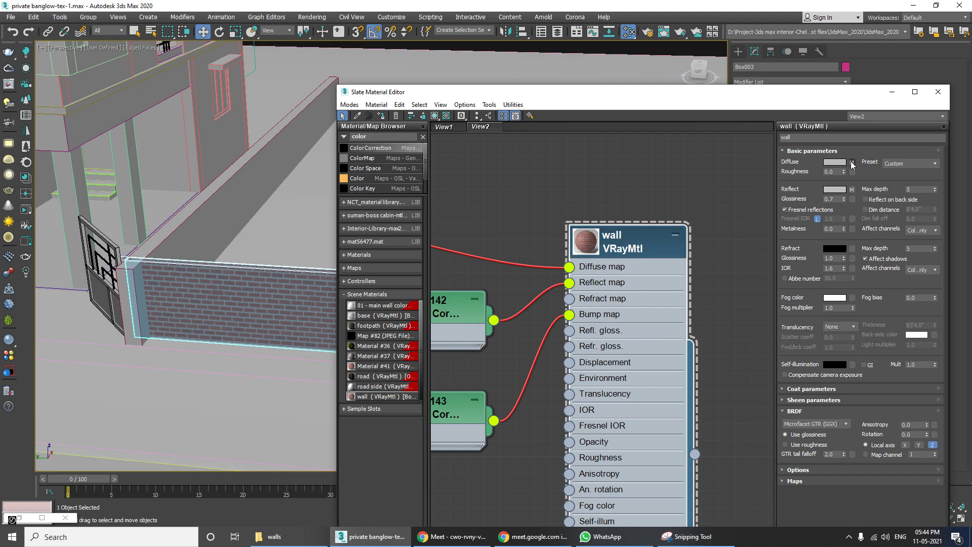
left_click(842, 163)
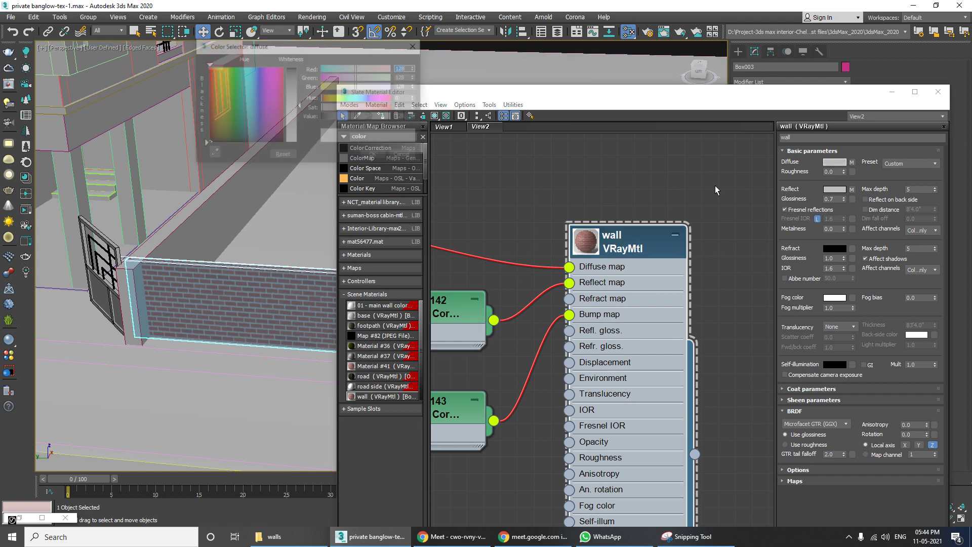
type("74")
key("Return")
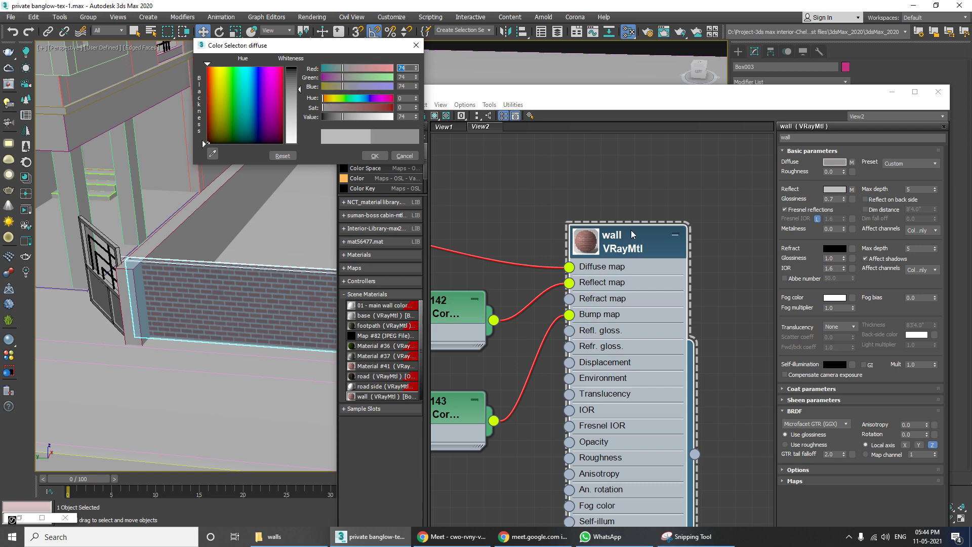
type("87")
key("Return")
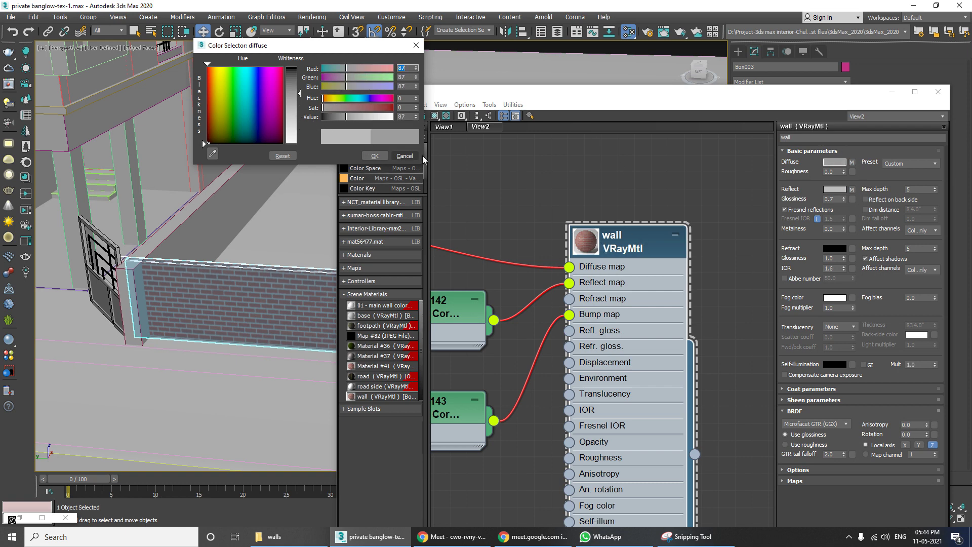
left_click(405, 156)
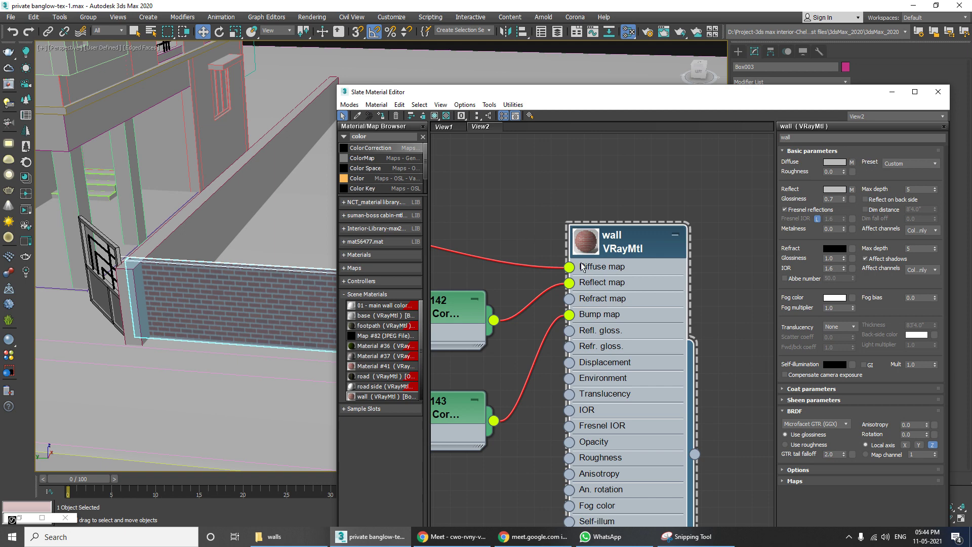
Step: Set the wall material's reflection color to a neutral gray with RGB 121
middle_click_drag(588, 253, 632, 233)
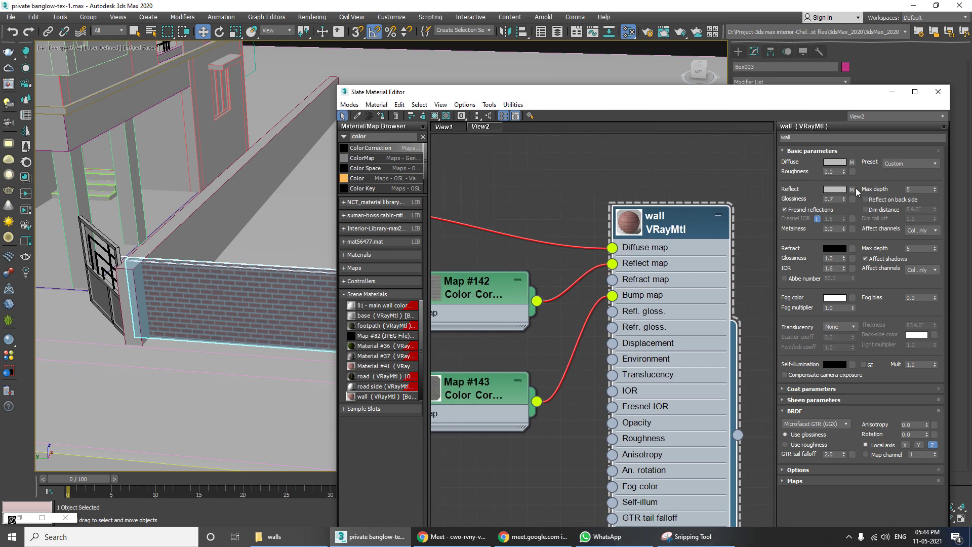
left_click(837, 191)
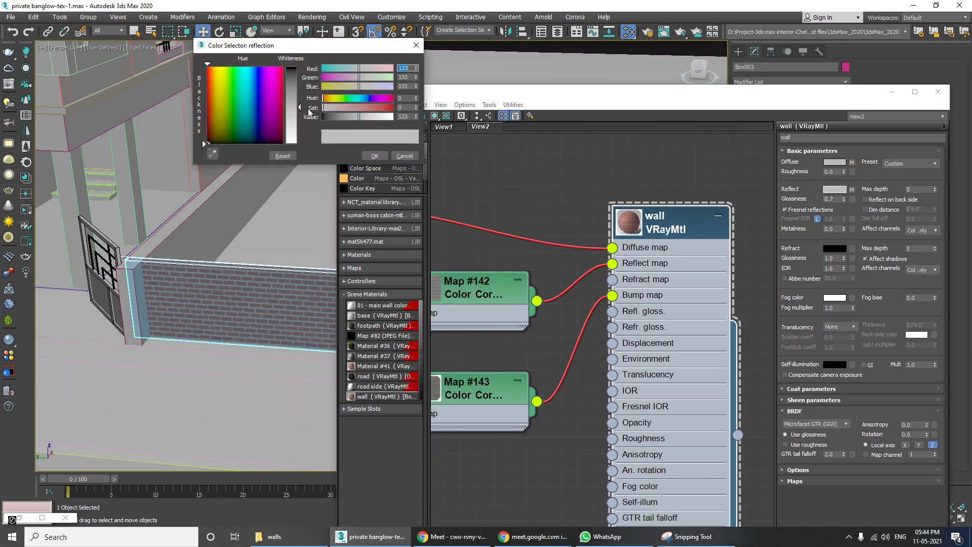
left_click_drag(298, 107, 294, 112)
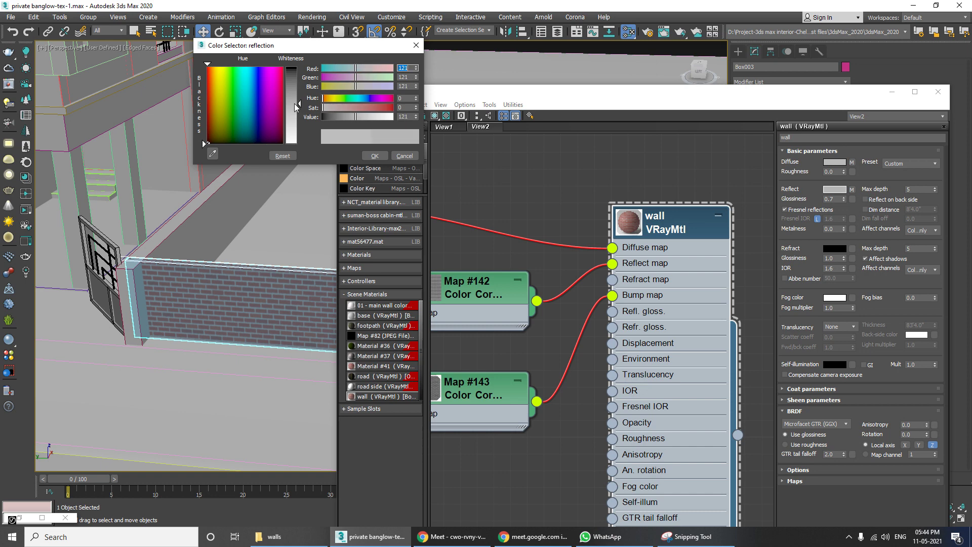
left_click(374, 156)
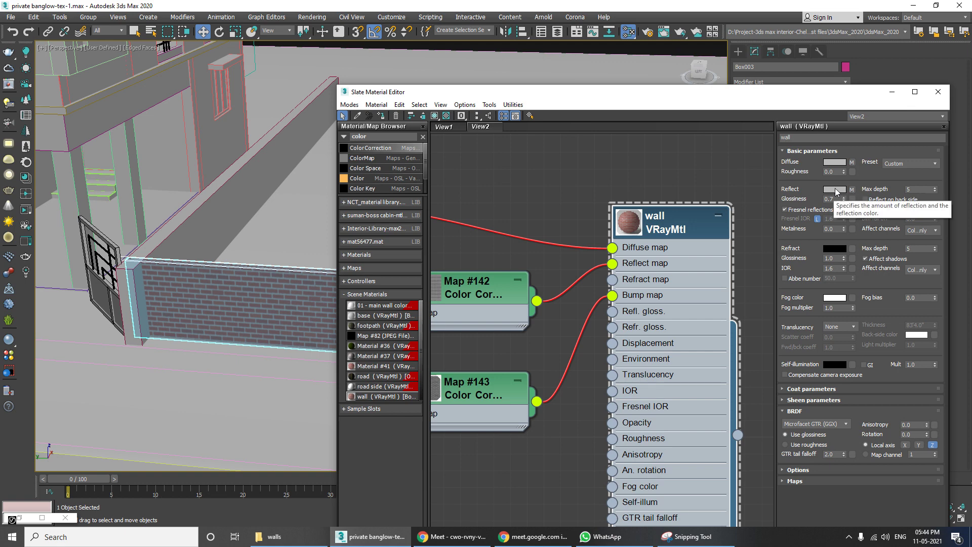
Step: Collapse the wall material's BRDF settings, expand its map list and set the bump map amount to 50
scroll(587, 210, "down", 3)
scroll(589, 213, "down", 5)
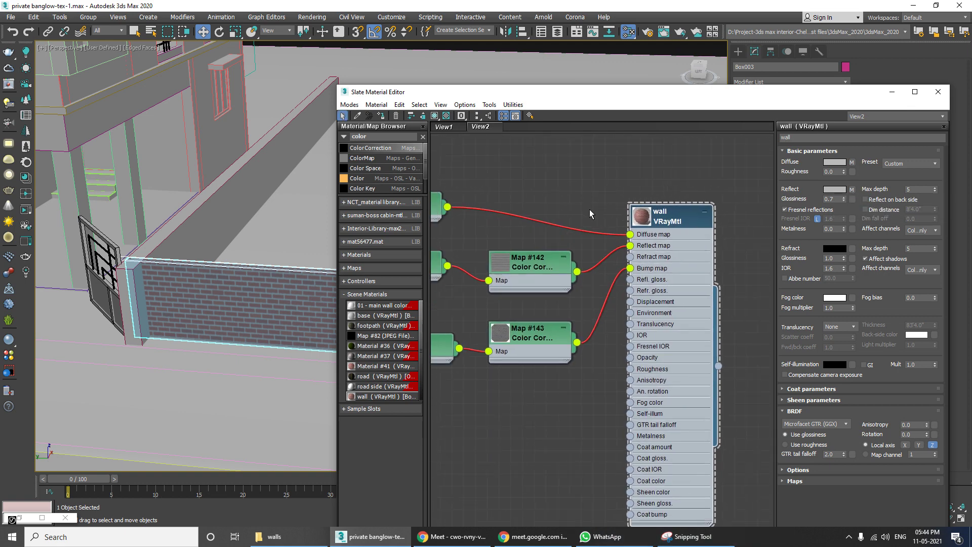
left_click_drag(603, 227, 603, 219)
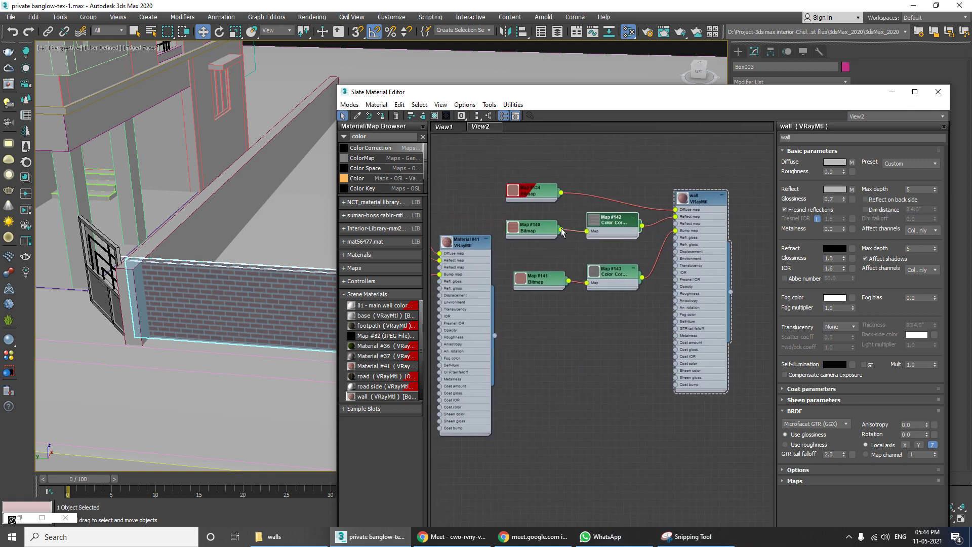
left_click(615, 273)
middle_click_drag(693, 254, 570, 252)
left_click(590, 196)
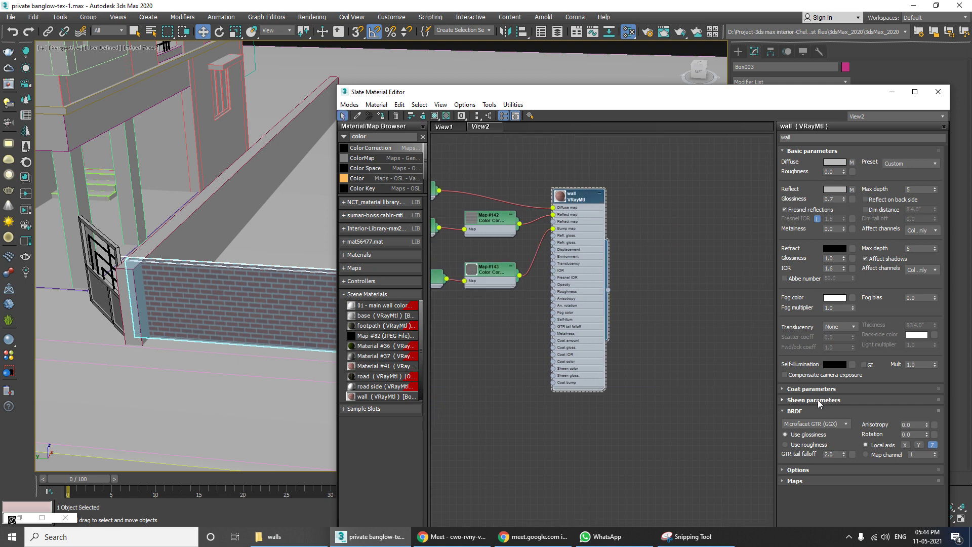
left_click(800, 411)
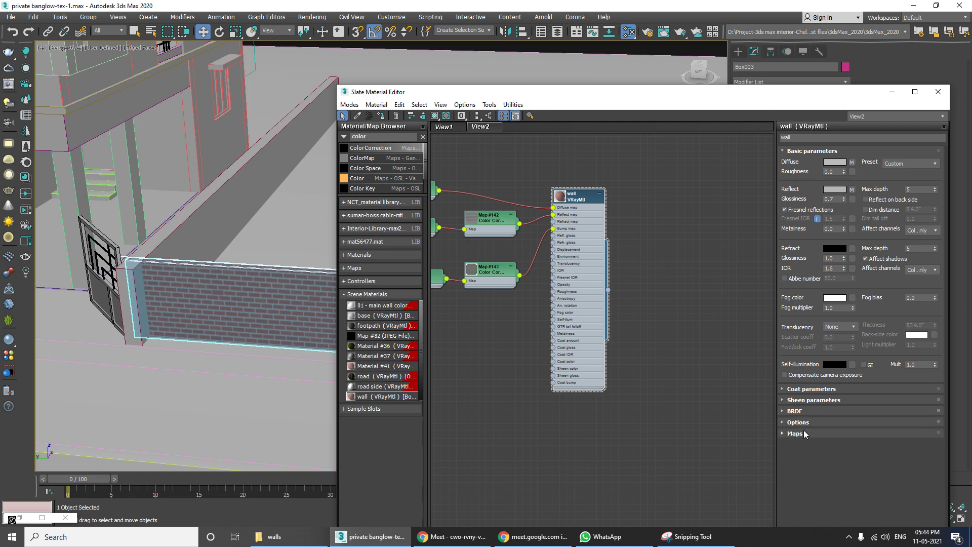
left_click(796, 434)
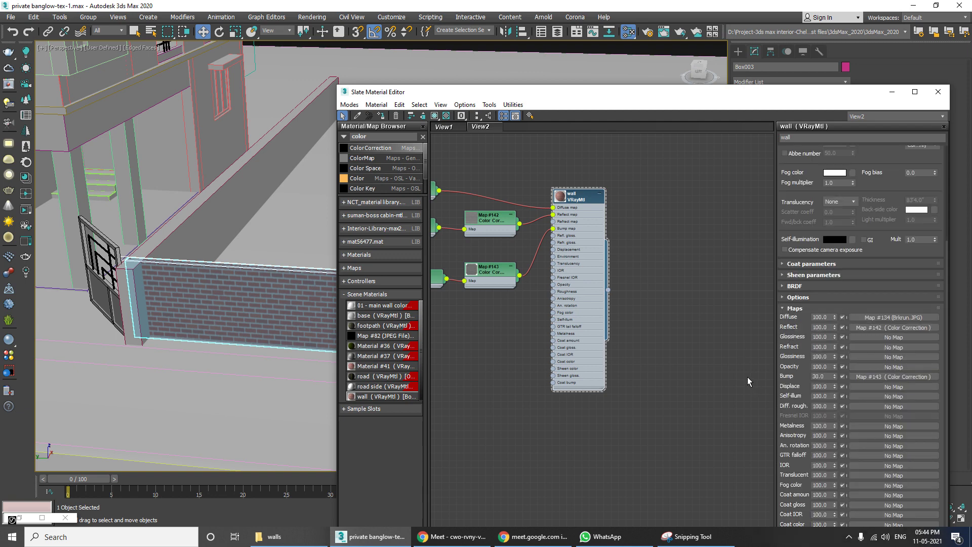
double_click(828, 376)
type("50")
middle_click_drag(618, 338, 698, 385)
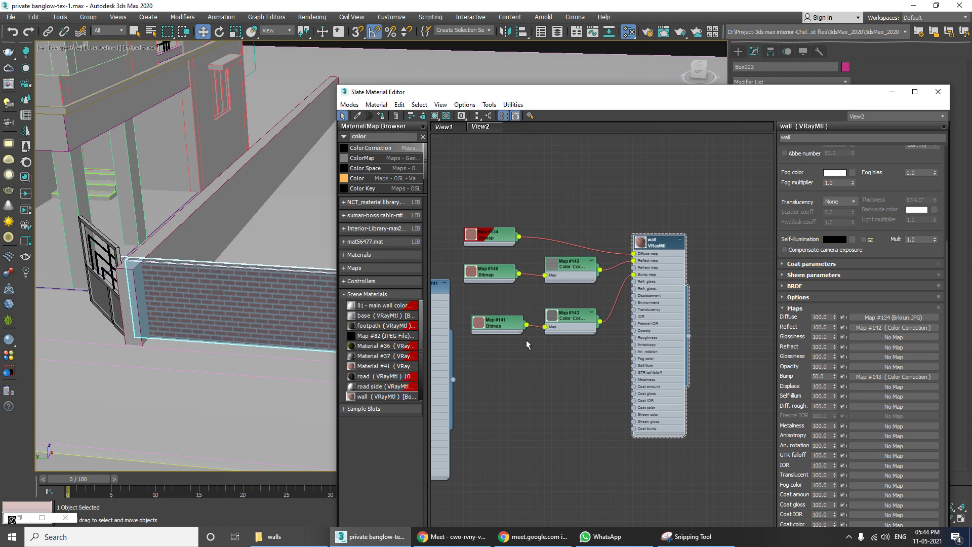
Step: Shift the Map #143 color correction and Map #141 bitmap nodes slightly closer to the reflection map nodes above them
left_click_drag(565, 314, 565, 307)
left_click_drag(513, 326, 511, 319)
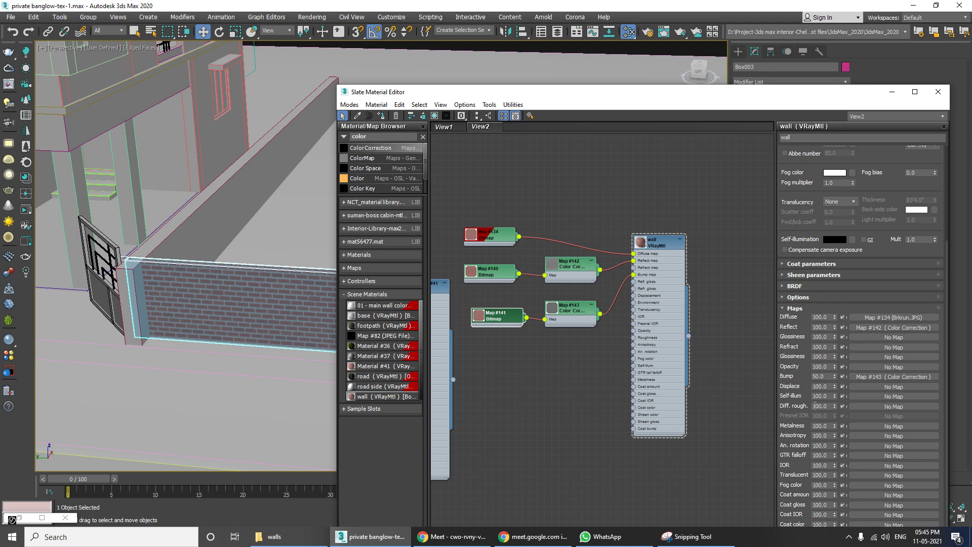
left_click_drag(574, 309, 573, 309)
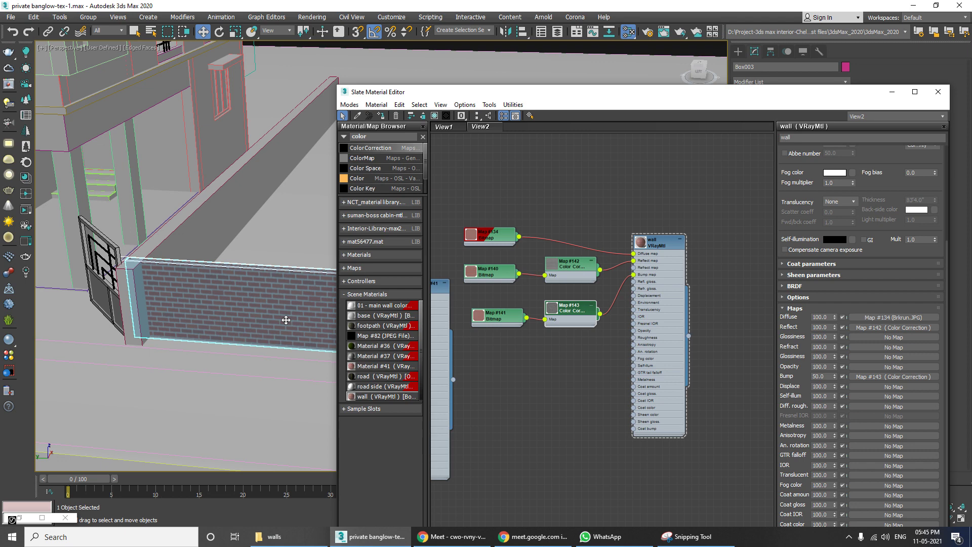
left_click_drag(571, 314, 571, 314)
left_click(504, 319)
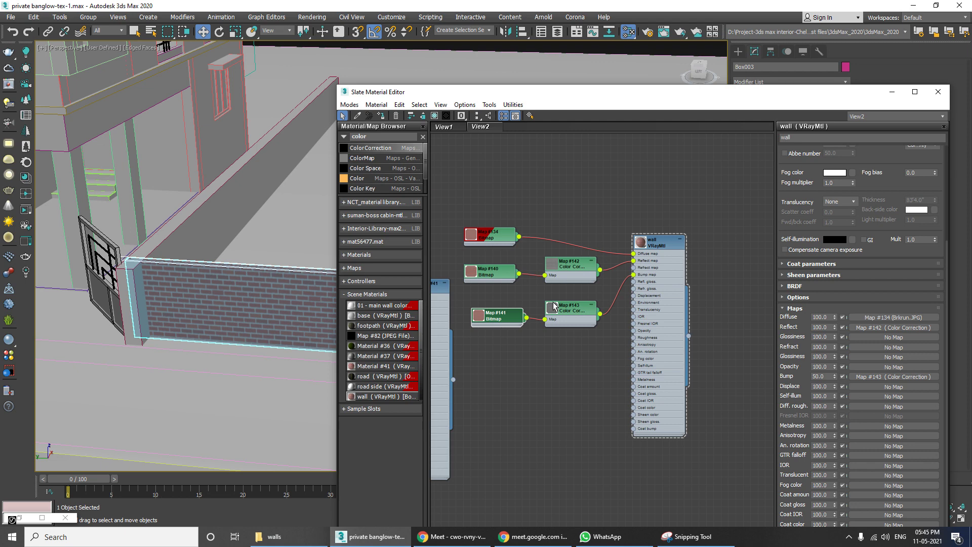
middle_click_drag(554, 306, 588, 306)
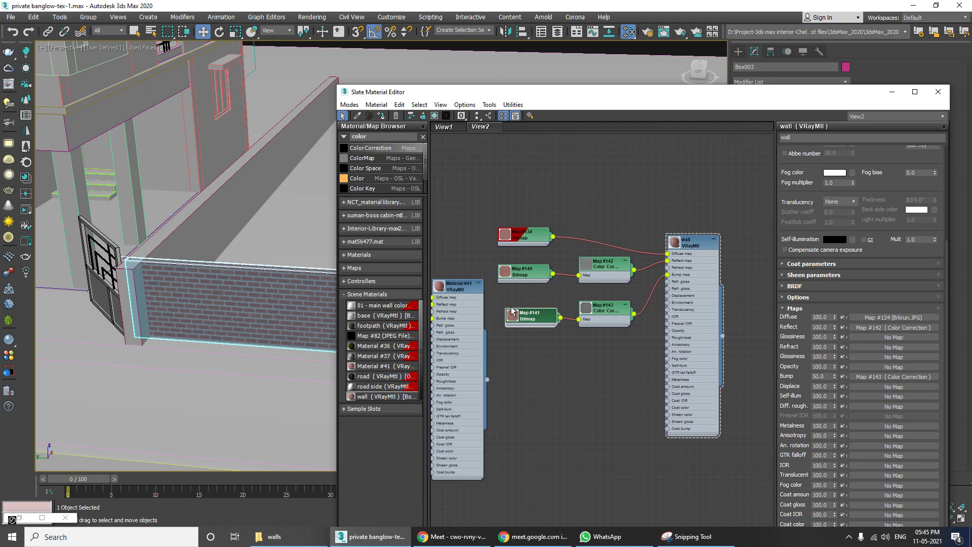
middle_click_drag(474, 287, 551, 286)
left_click_drag(540, 285, 525, 262)
Step: Move the material editor aside to look over the building and select the ground-floor group
middle_click_drag(189, 278, 114, 276, "alt")
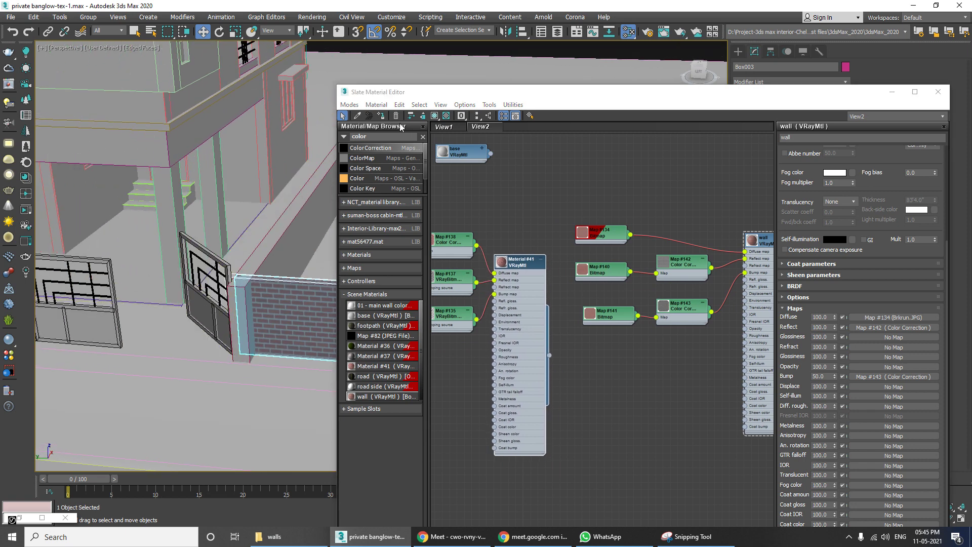
left_click_drag(402, 93, 559, 113)
middle_click_drag(226, 223, 289, 279, "alt")
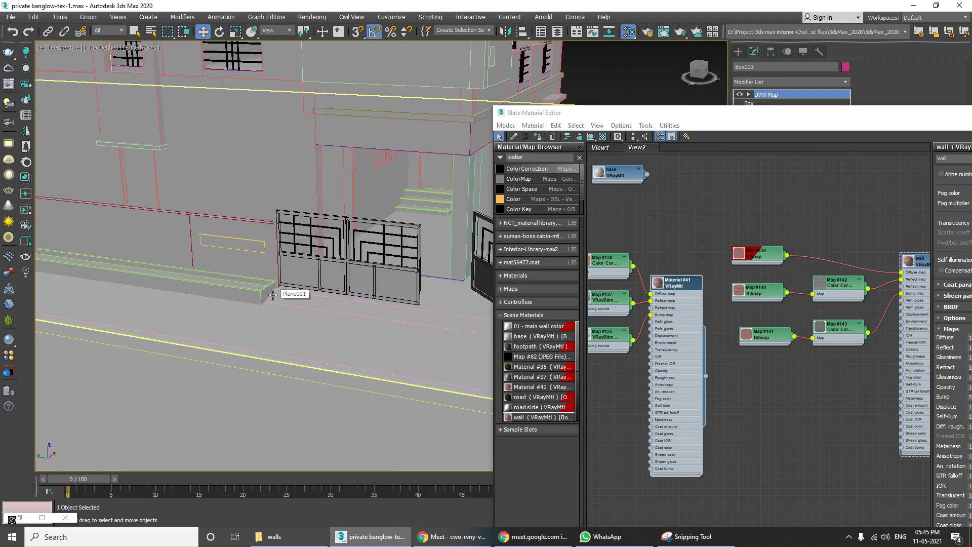
left_click(284, 281)
middle_click_drag(284, 281, 230, 334, "alt")
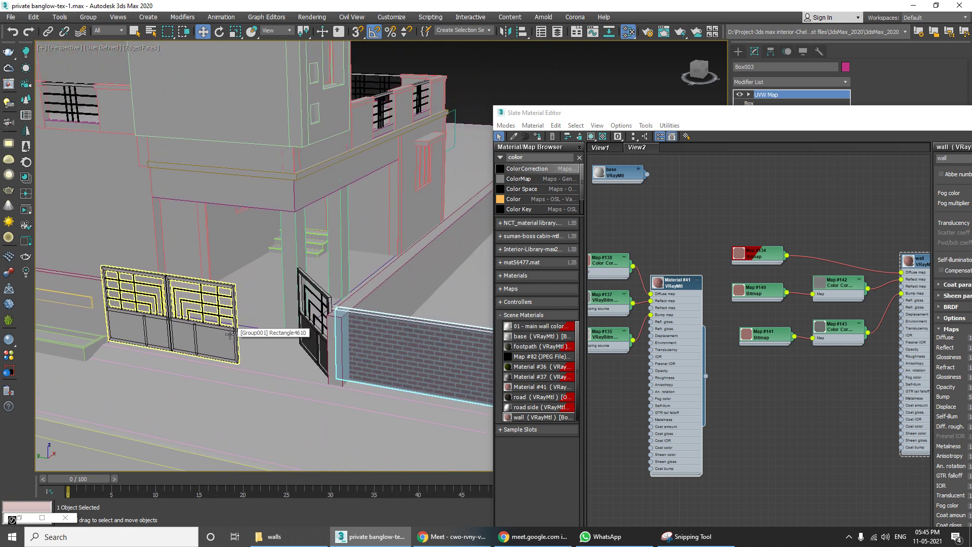
left_click(113, 230)
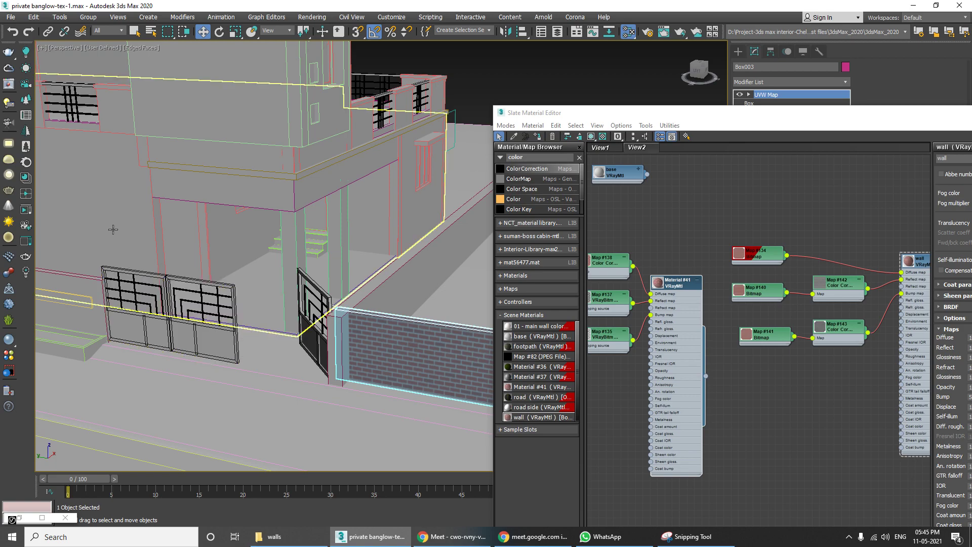
middle_click_drag(128, 246, 310, 275)
scroll(277, 305, "down", 8)
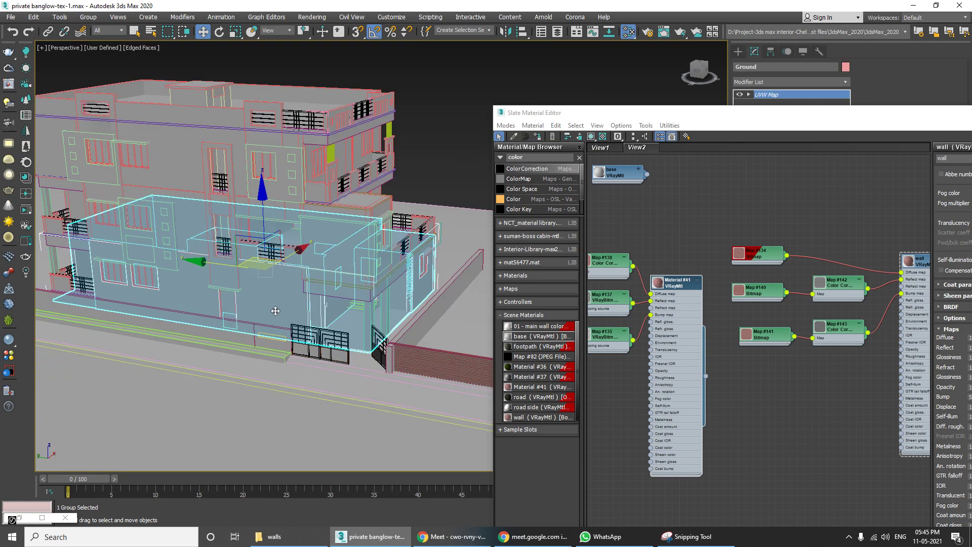
mouse_move(277, 305)
middle_mouse_down("alt")
mouse_move(199, 208)
mouse_move(263, 310)
middle_mouse_up("alt")
left_click(198, 208)
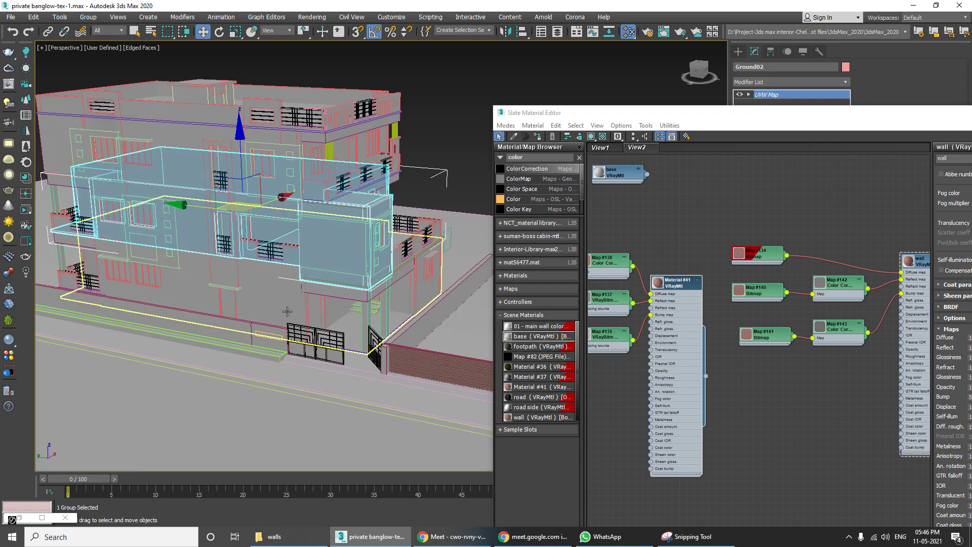
left_click(266, 311)
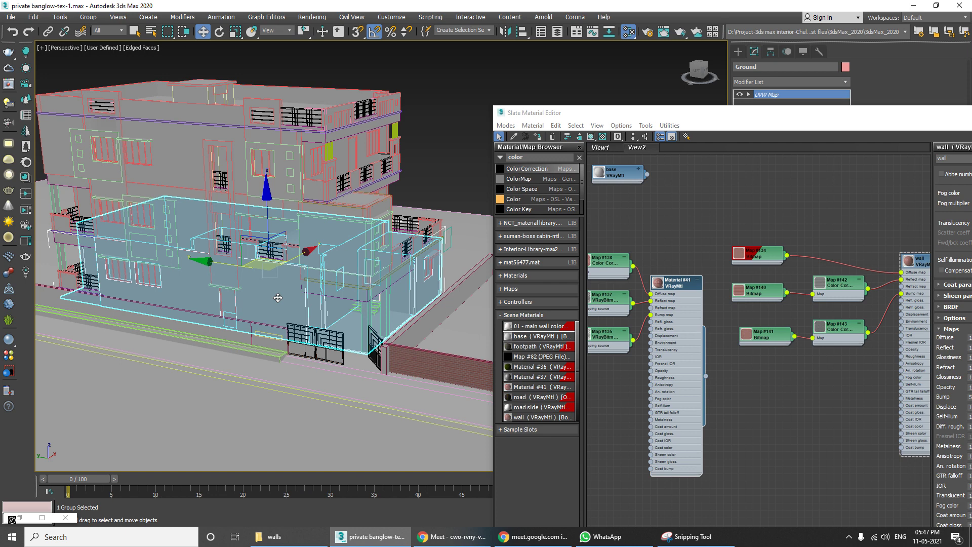
left_click_drag(766, 112, 672, 80)
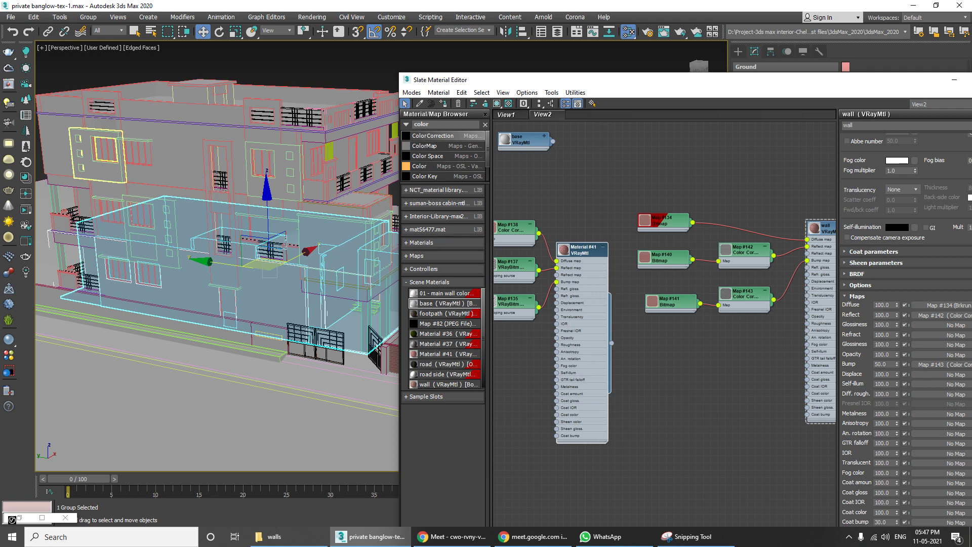
Step: Switch to the Google Meet call, dismiss the screen-sharing notice, close the meeting details and view the participant's presentation
left_click(452, 536)
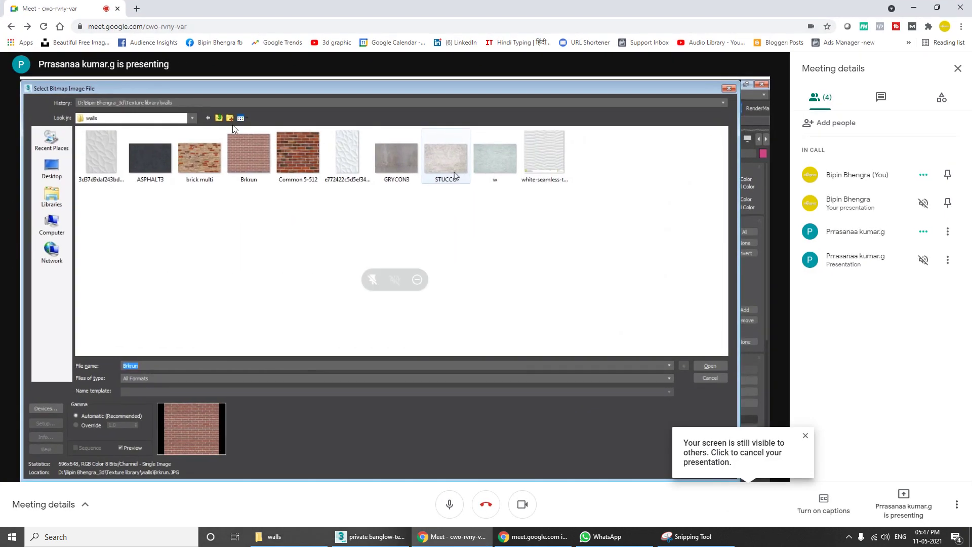
left_click(804, 436)
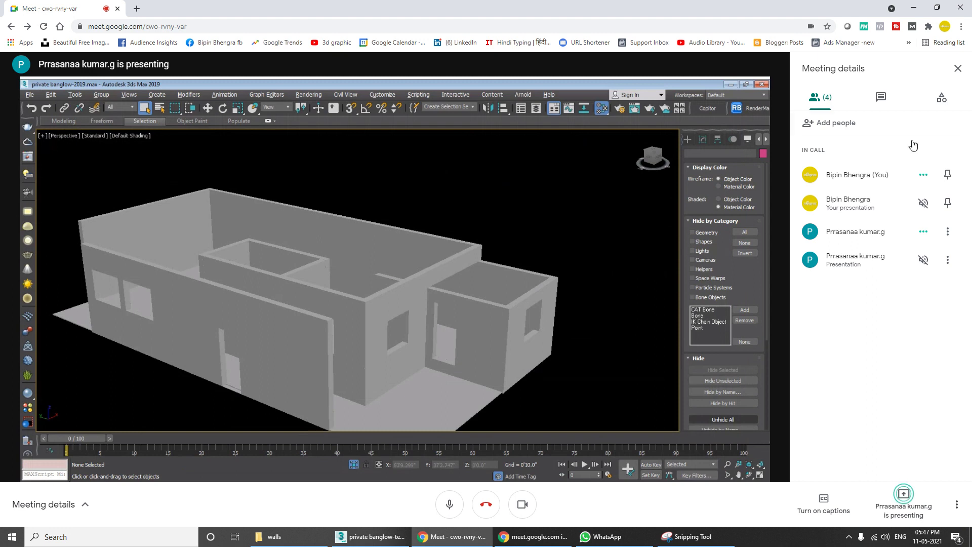
left_click(958, 68)
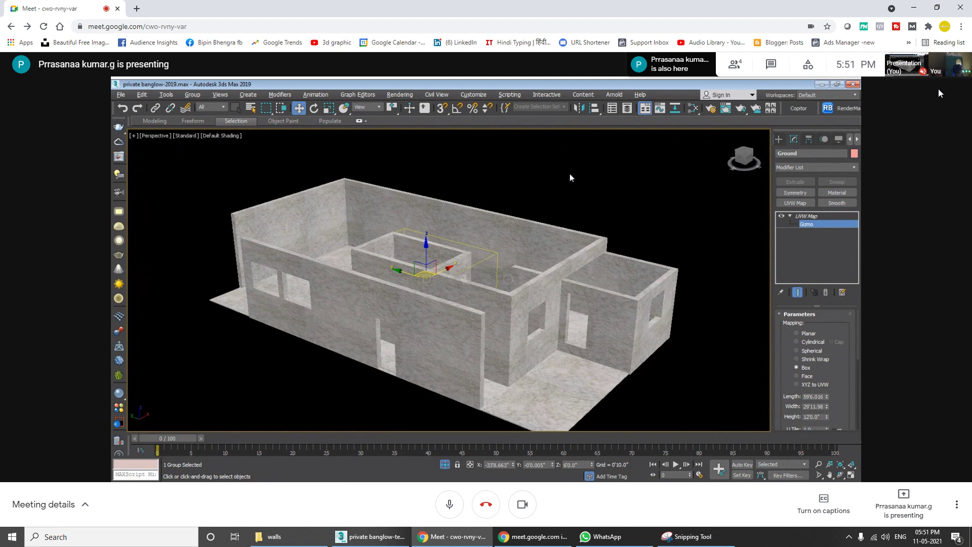
mouse_move(946, 80)
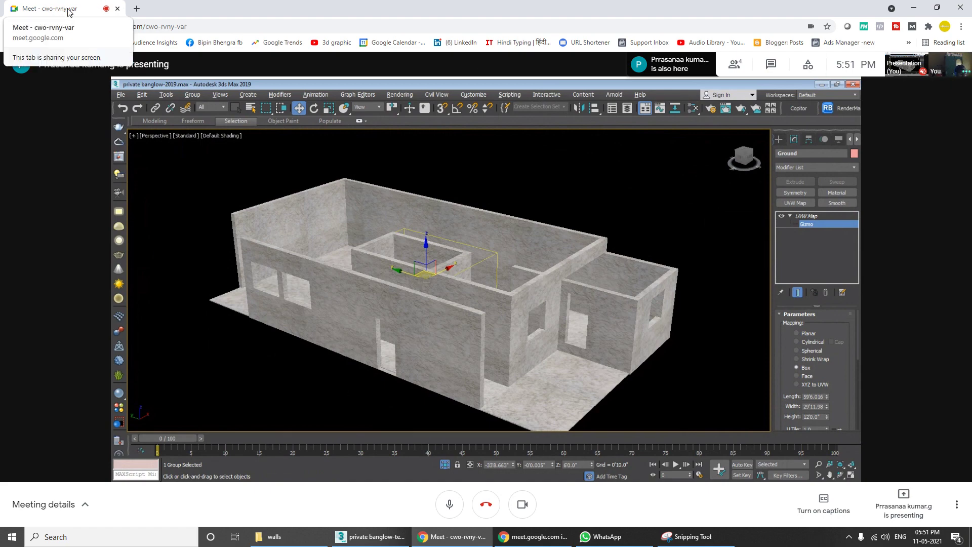
Step: Switch back to 3ds Max and examine the building's facade, entrance gate and brick boundary wall
key("alt+Tab")
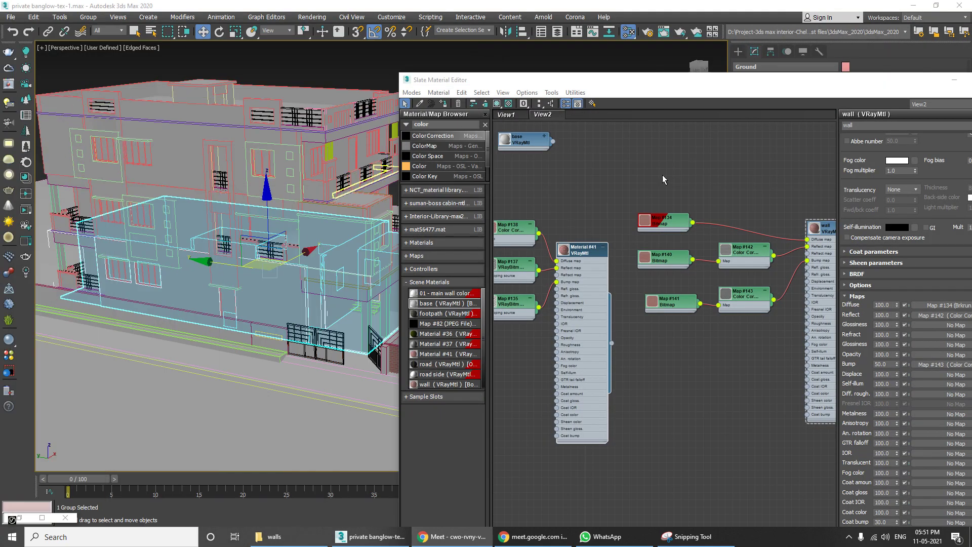
left_click_drag(673, 87, 546, 74)
scroll(528, 259, "down", 3)
middle_click_drag(507, 213, 482, 290)
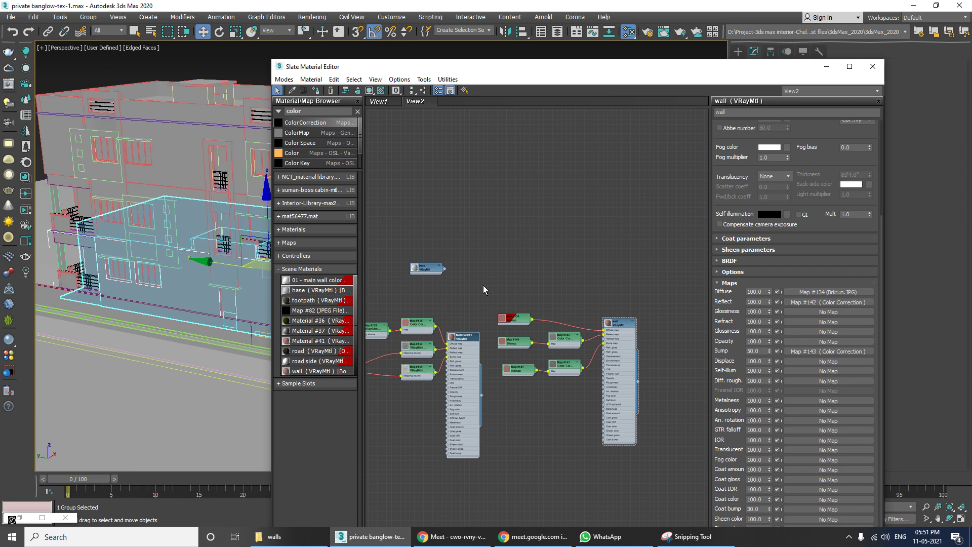
left_click_drag(450, 62, 617, 116)
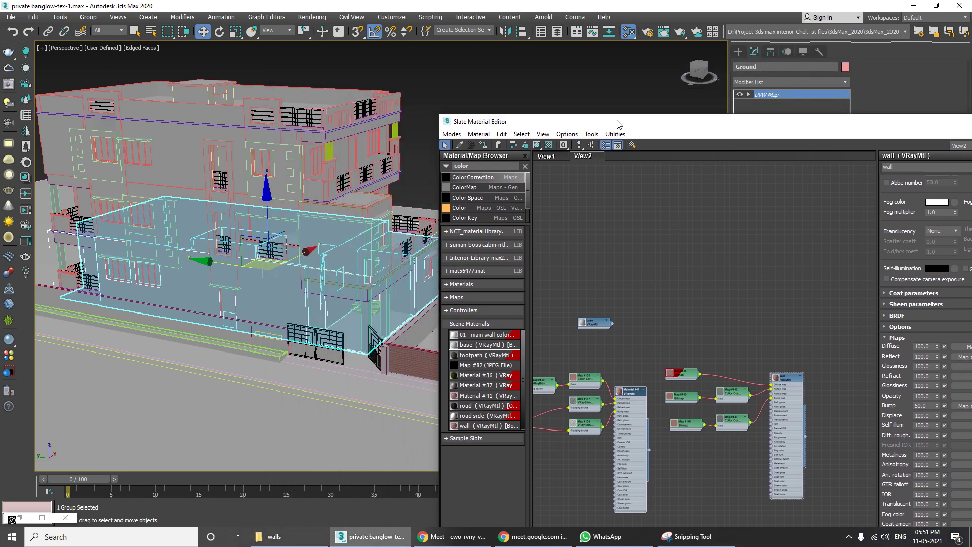
middle_click_drag(303, 203, 363, 196, "alt")
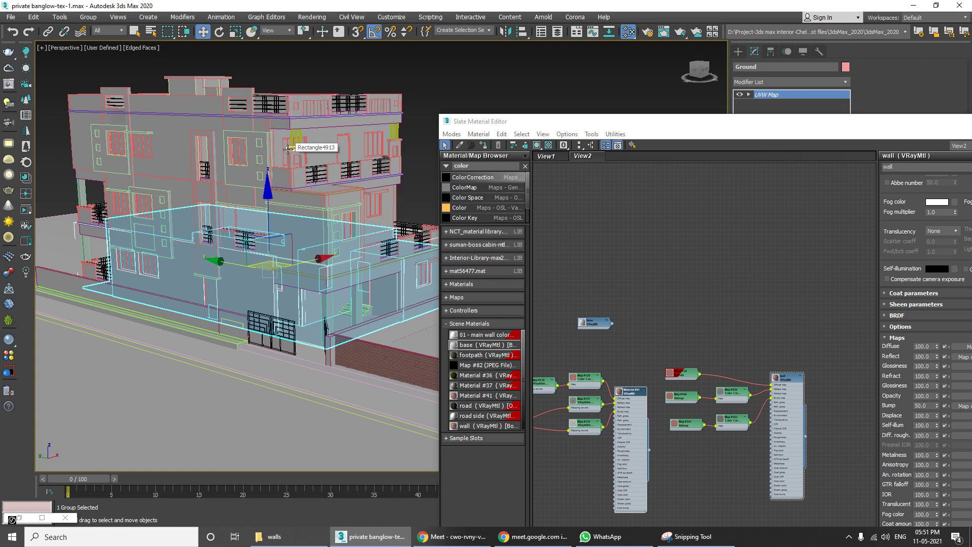
left_click_drag(484, 128, 538, 161)
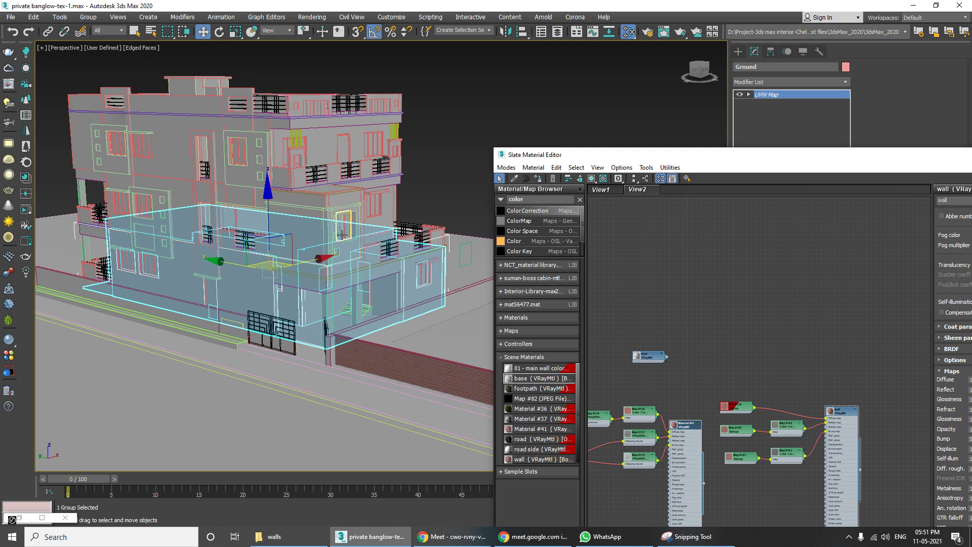
middle_click_drag(251, 228, 285, 243)
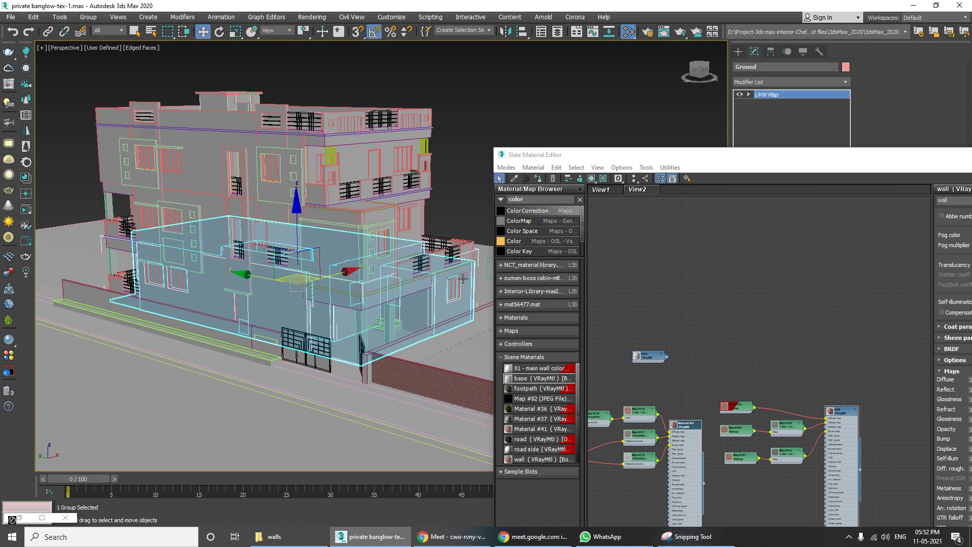
middle_click_drag(431, 319, 400, 307)
scroll(400, 306, "up", 6)
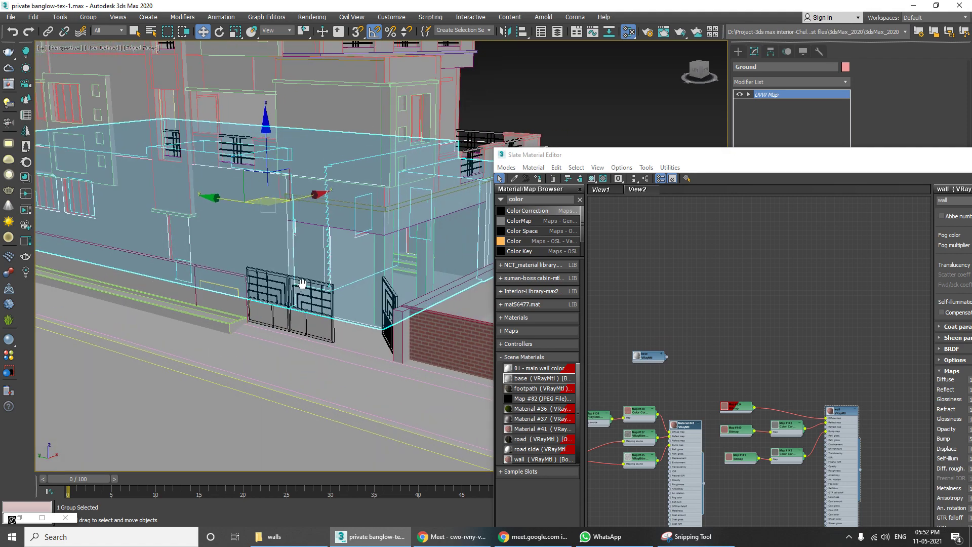
middle_click_drag(302, 284, 312, 289, "alt")
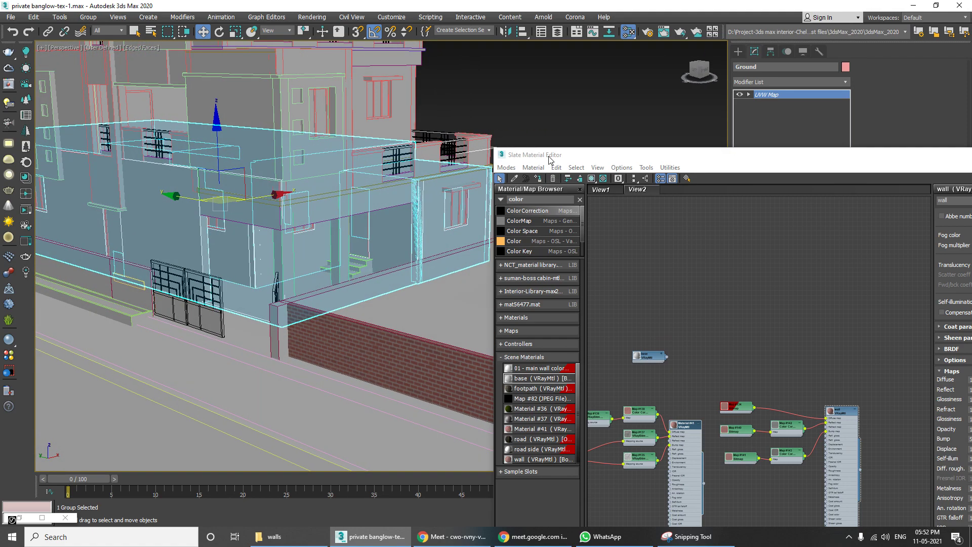
Step: Review the wall material's map assignments and its reflection and glossiness settings
left_click_drag(549, 155, 400, 102)
left_click(567, 307)
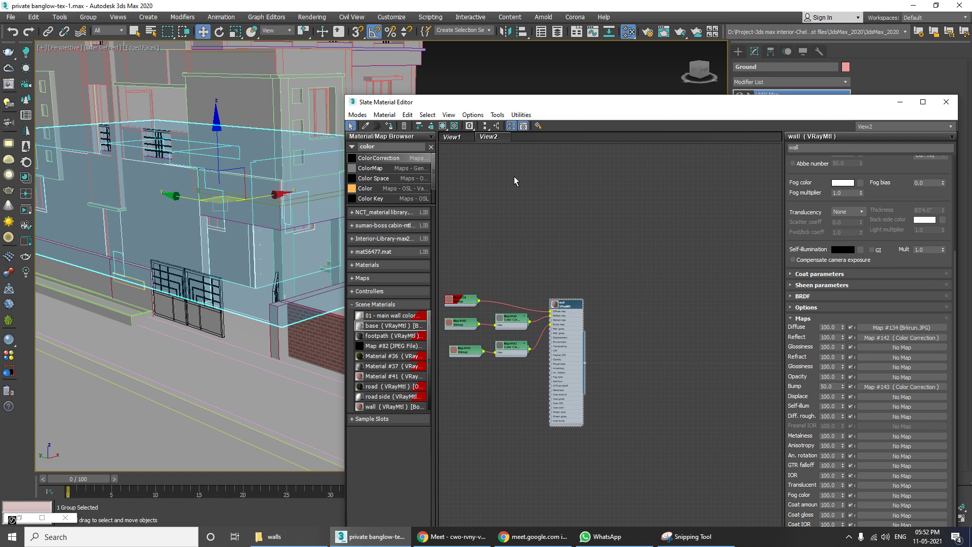
middle_click_drag(544, 305, 585, 307)
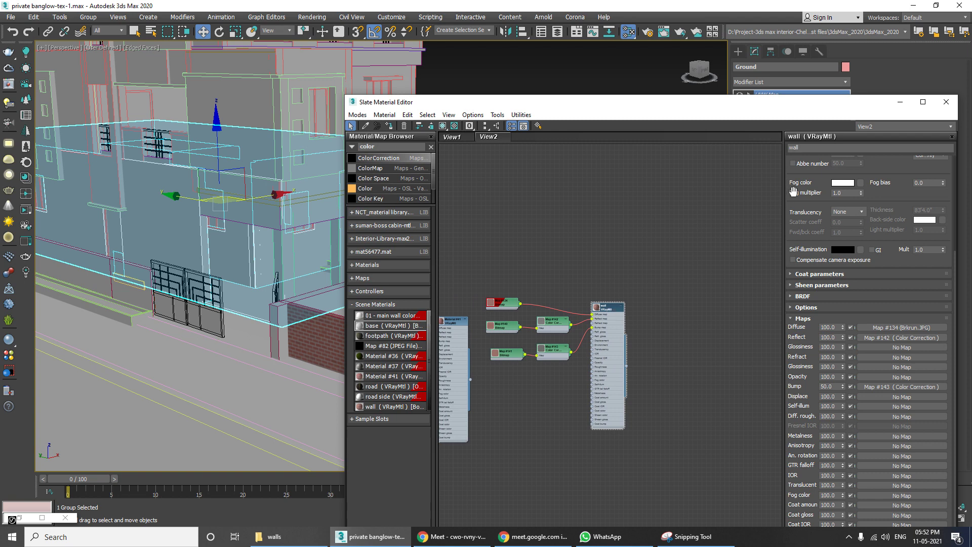
scroll(828, 410, "up", 5)
scroll(828, 410, "down", 1)
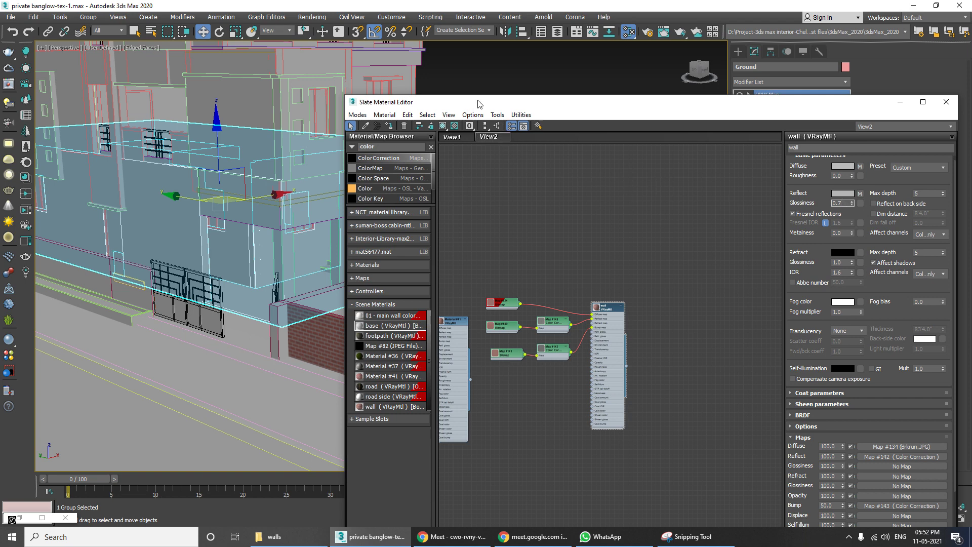
Step: Examine the entrance gate up close in the viewport and bring the material editor back into full view
left_click_drag(478, 104, 615, 120)
middle_click_drag(238, 265, 243, 269, "alt")
scroll(287, 317, "up", 6)
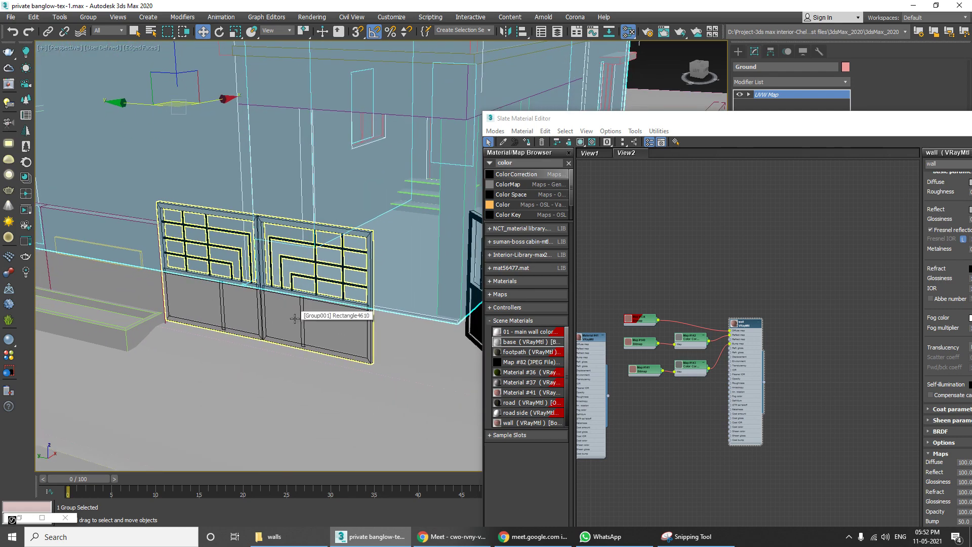
left_click(462, 79)
left_click_drag(711, 117, 553, 107)
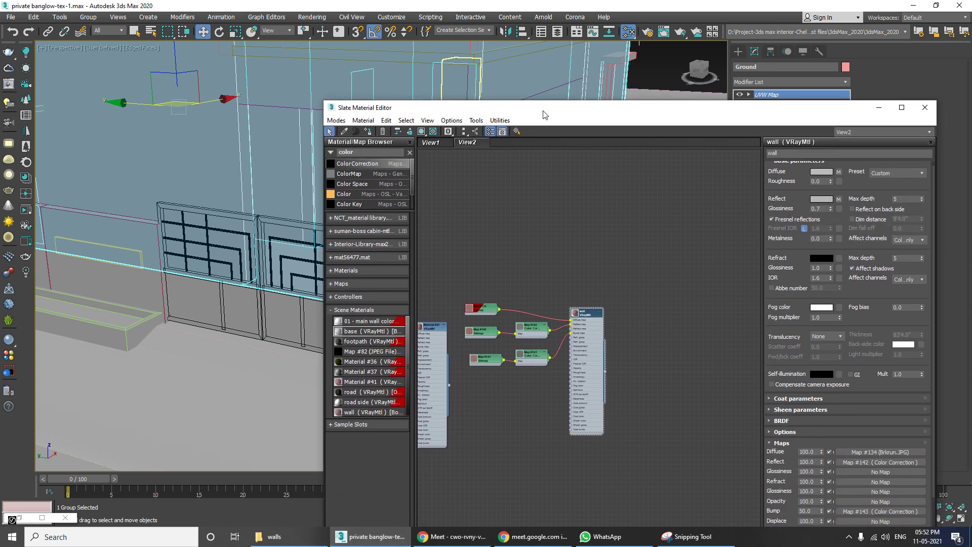
Step: Move the material editor aside and examine the entrance gate, corner pillar and brick boundary wall from several angles
left_click_drag(540, 109, 724, 136)
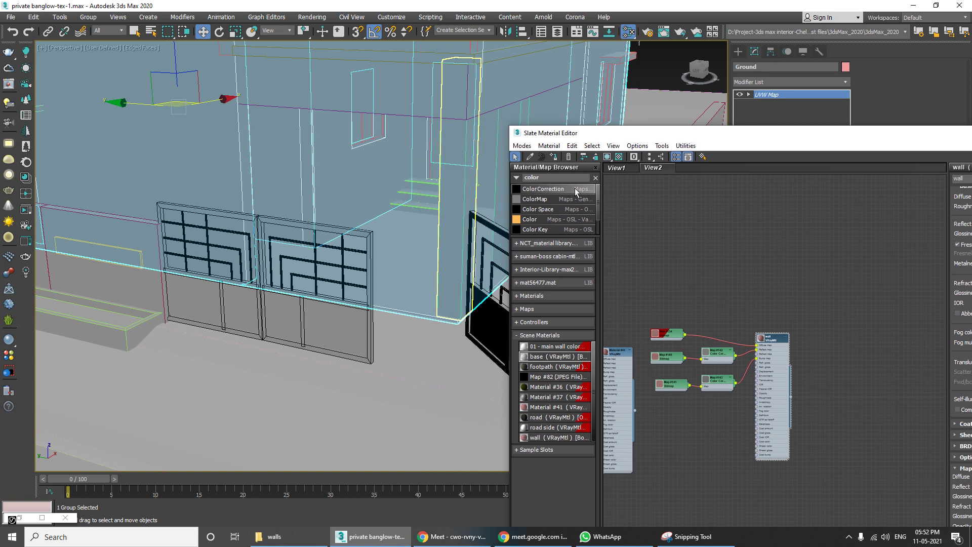
middle_click_drag(243, 253, 299, 262, "alt")
middle_click_drag(359, 272, 347, 269, "alt")
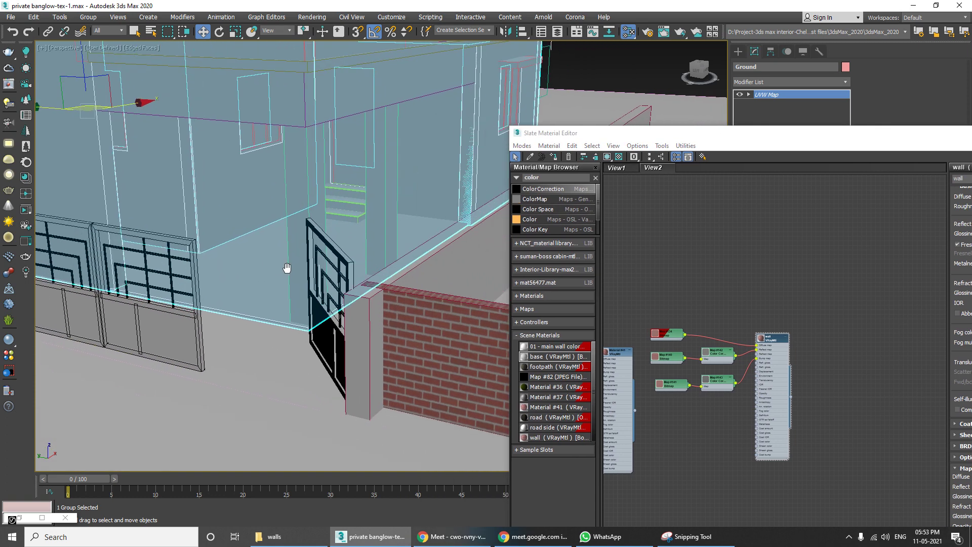
middle_click_drag(432, 273, 353, 269, "alt")
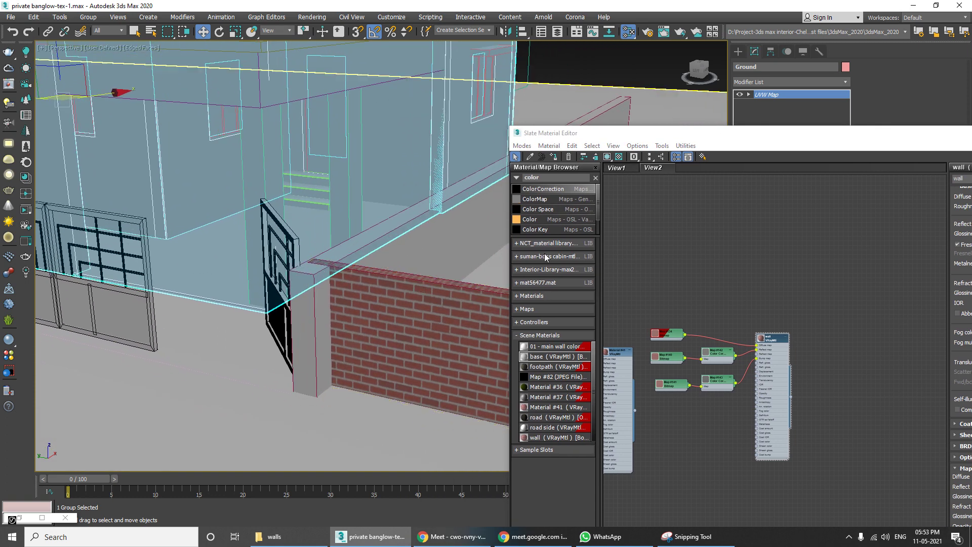
left_click_drag(667, 133, 579, 128)
middle_click_drag(410, 311, 324, 316, "alt")
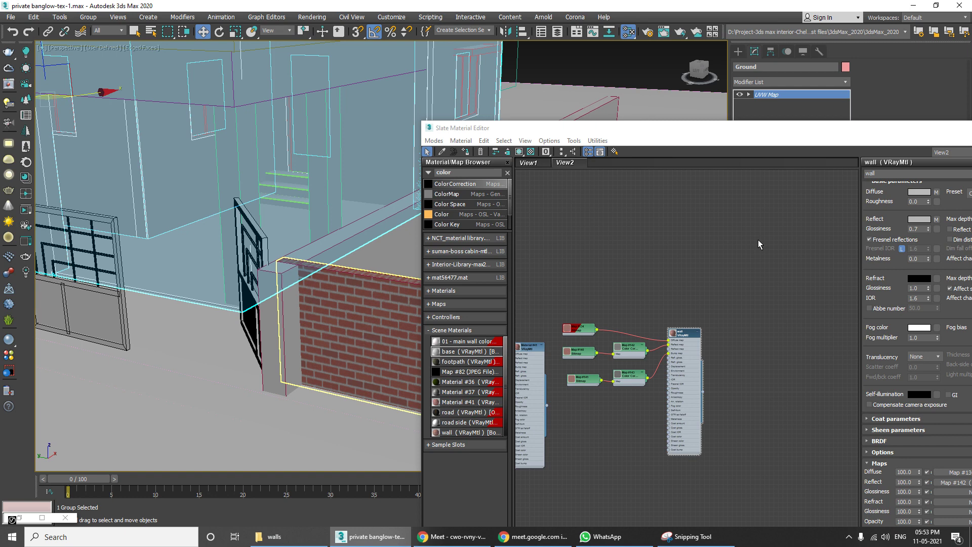
left_click_drag(533, 129, 724, 163)
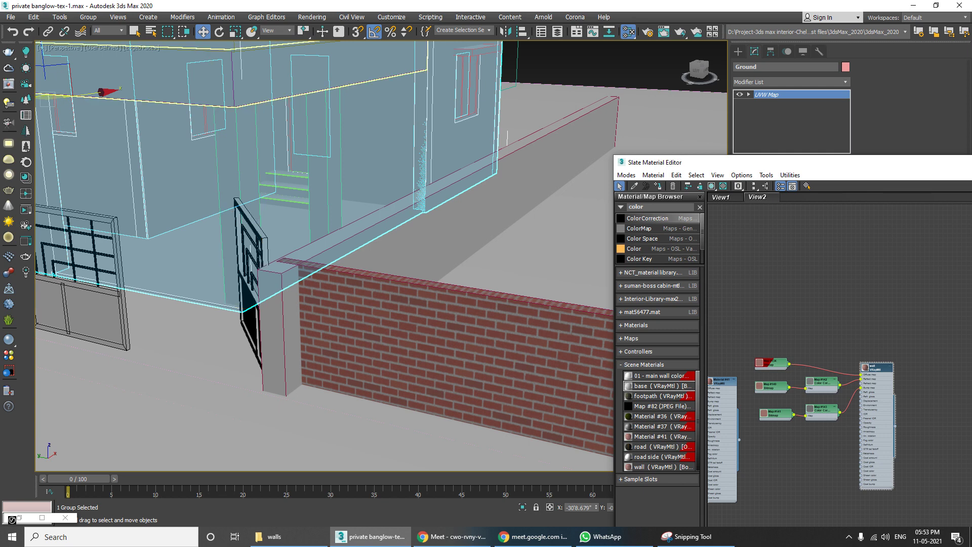
Step: Check the participant's bungalow presentation in Google Meet, dismissing the screen-sharing notice, and return to 3ds Max
key("alt+Tab")
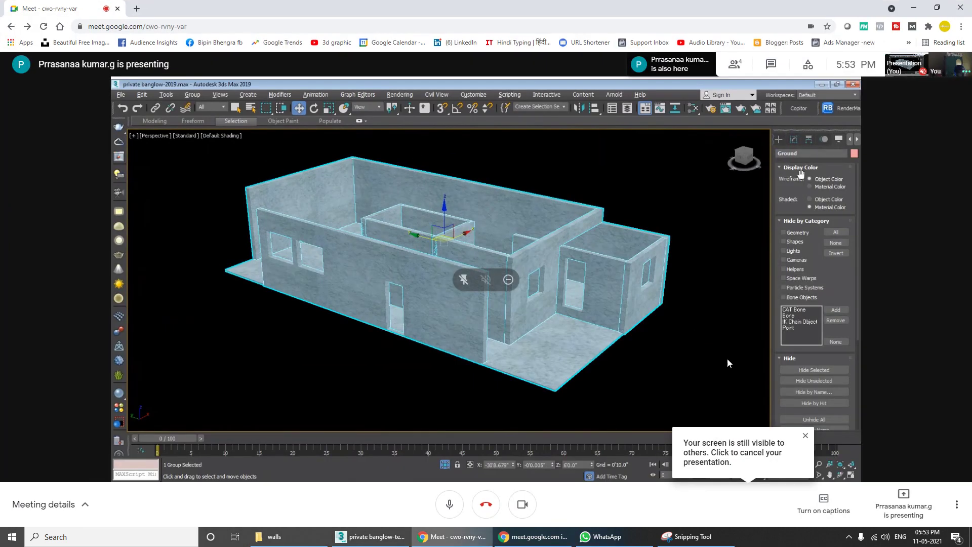
left_click(805, 436)
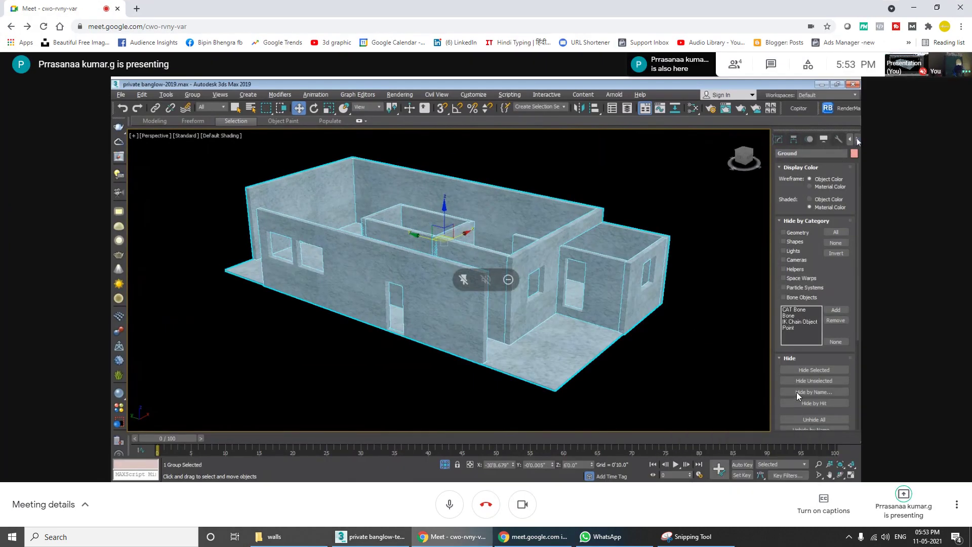
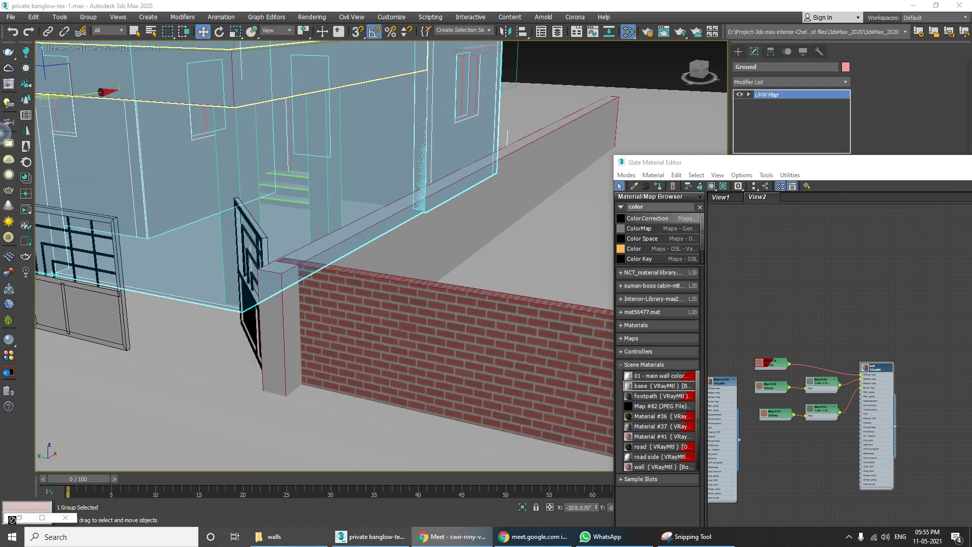
key("alt+Tab")
Step: Examine the boundary wall, entrance gates and bungalow facade around the selected Ground walls
left_click(511, 320)
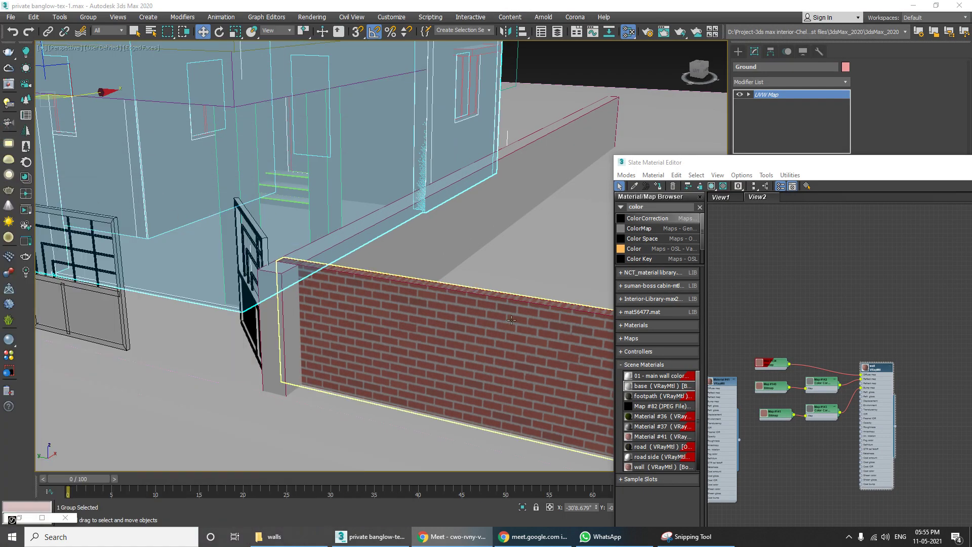
middle_click_drag(511, 320, 391, 291, "alt")
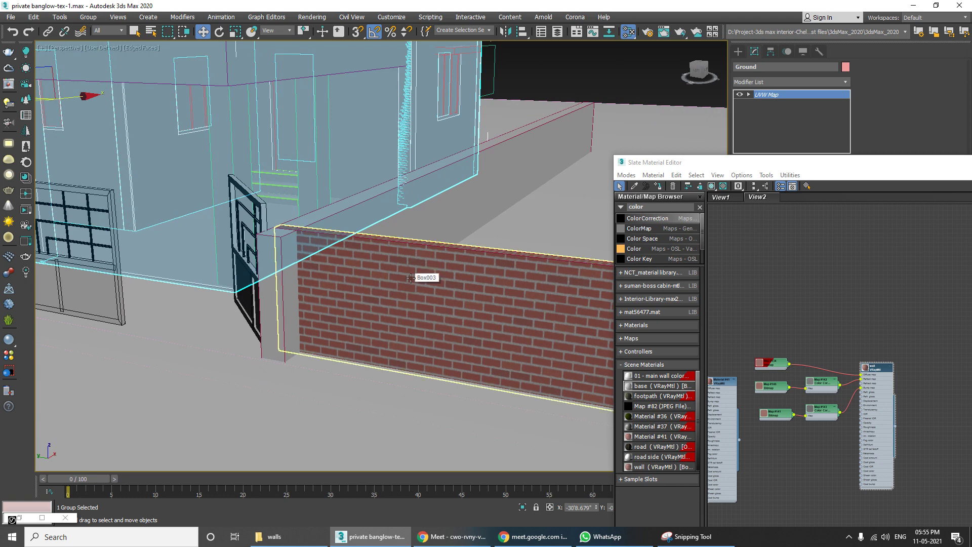
middle_click_drag(399, 281, 344, 278)
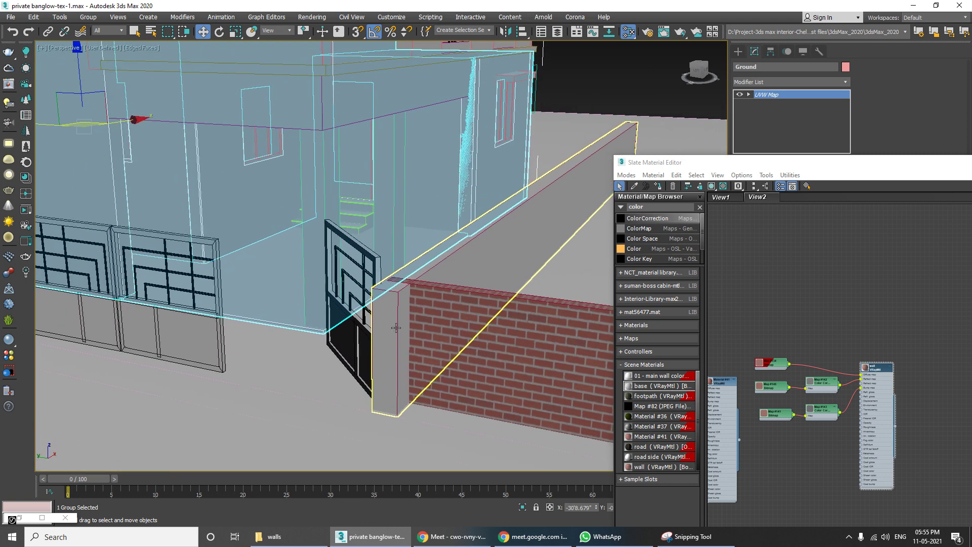
left_click_drag(860, 167, 791, 171)
middle_click_drag(456, 303, 381, 323, "alt")
scroll(381, 323, "down", 10)
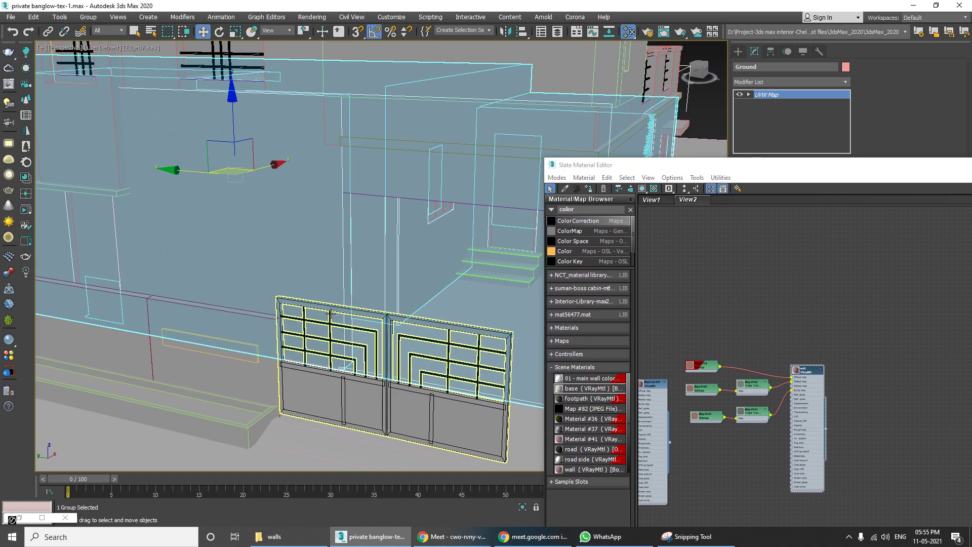
middle_click_drag(320, 297, 299, 278, "alt")
scroll(299, 279, "up", 8)
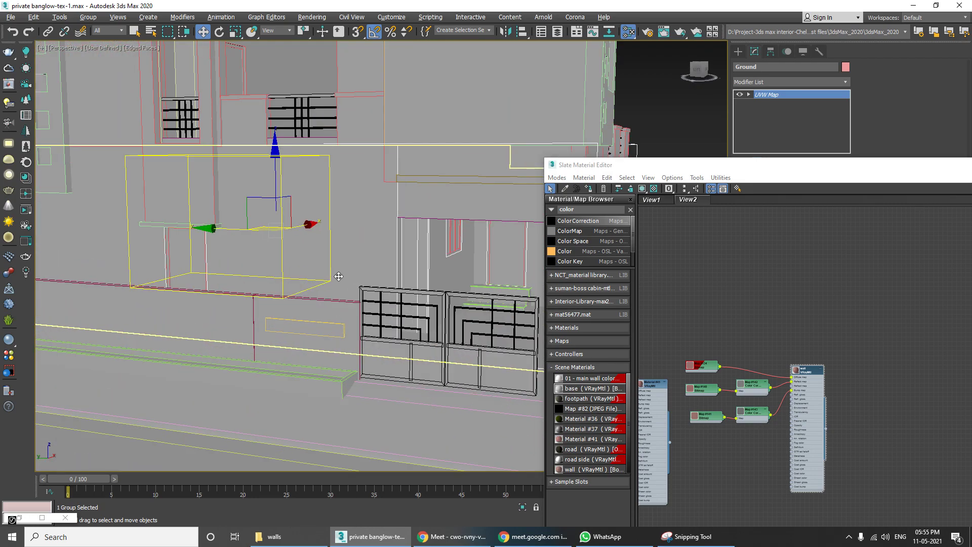
scroll(332, 280, "down", 5)
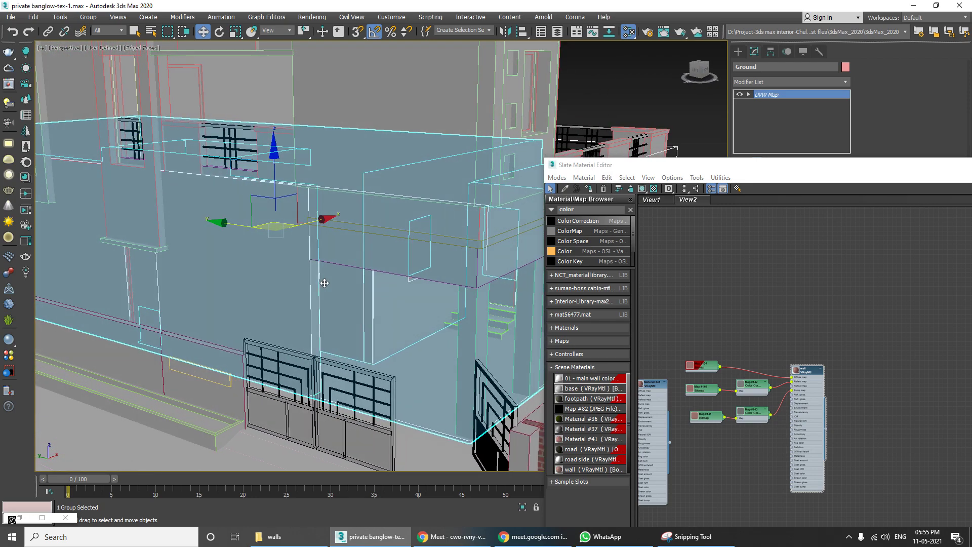
middle_click_drag(321, 278, 257, 284, "alt")
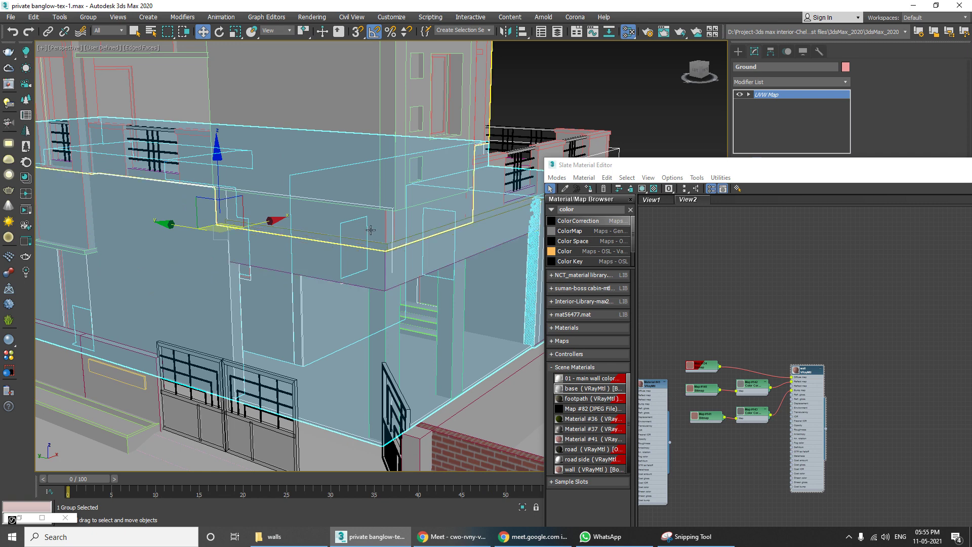
mouse_move(658, 164)
left_mouse_down()
mouse_move(632, 147)
mouse_move(655, 168)
left_mouse_up()
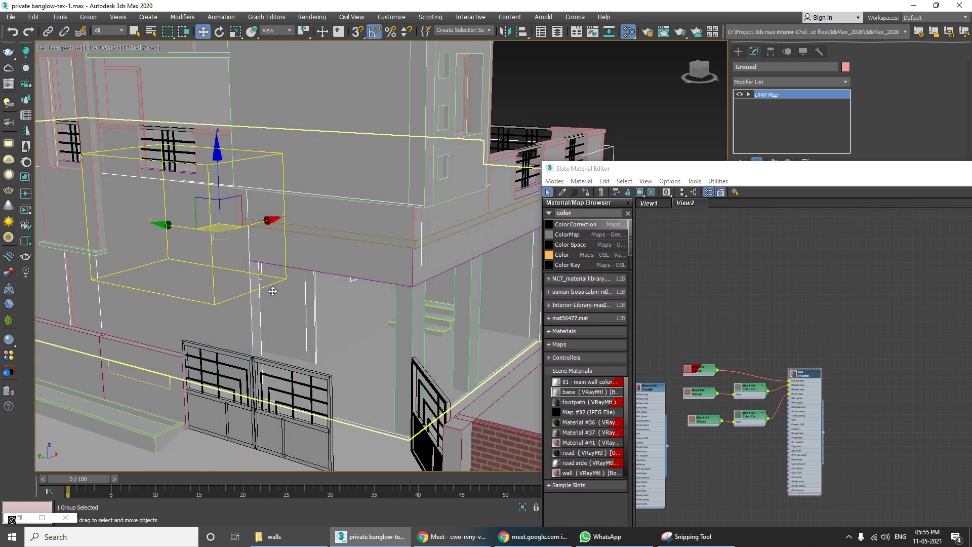
Step: Isolate the selected Ground group and bring its outer walls and doorway into close view beside the material editor
key("alt+q")
scroll(334, 285, "up", 5)
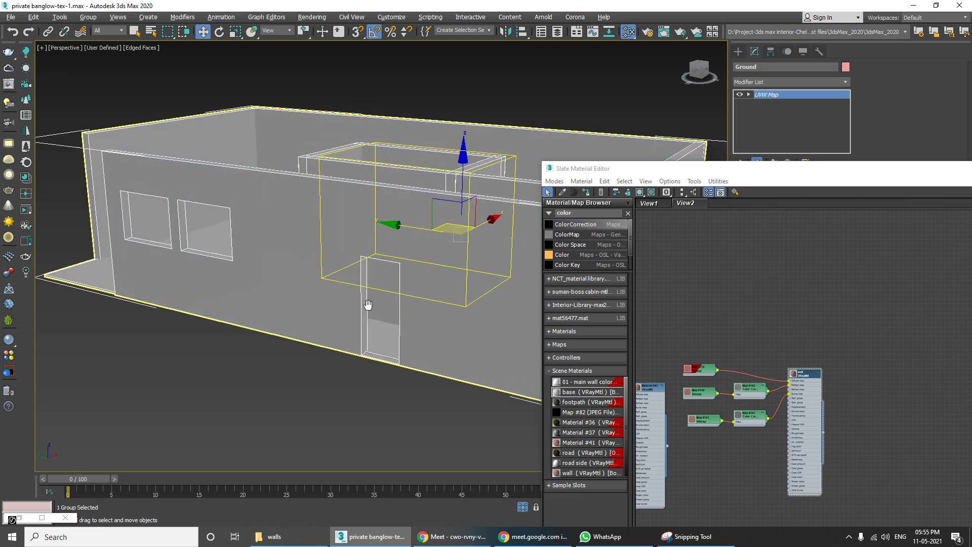
left_click_drag(629, 169, 584, 119)
middle_click_drag(434, 254, 382, 258, "alt")
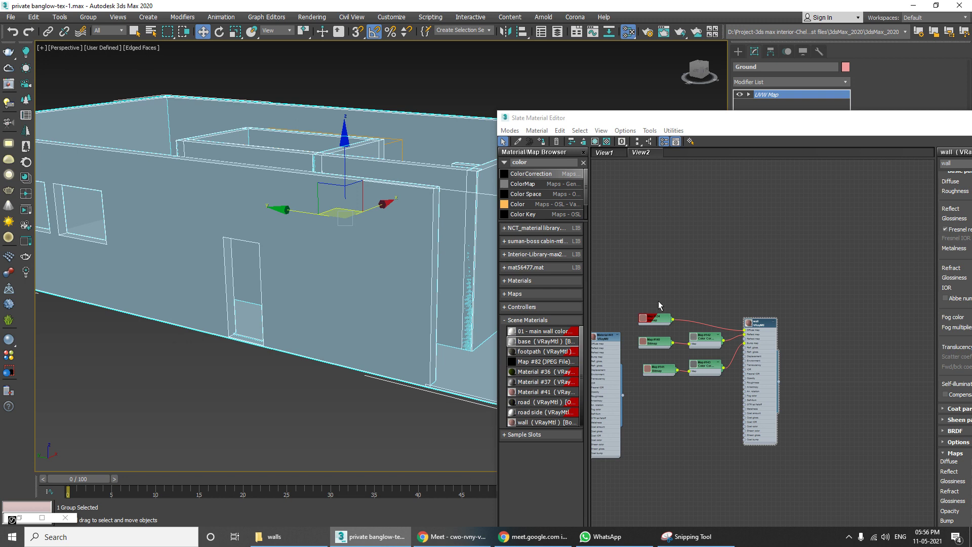
Step: Duplicate the plain VRayMtl node and place the copy in empty space below the existing material networks
middle_click_drag(631, 282, 679, 325)
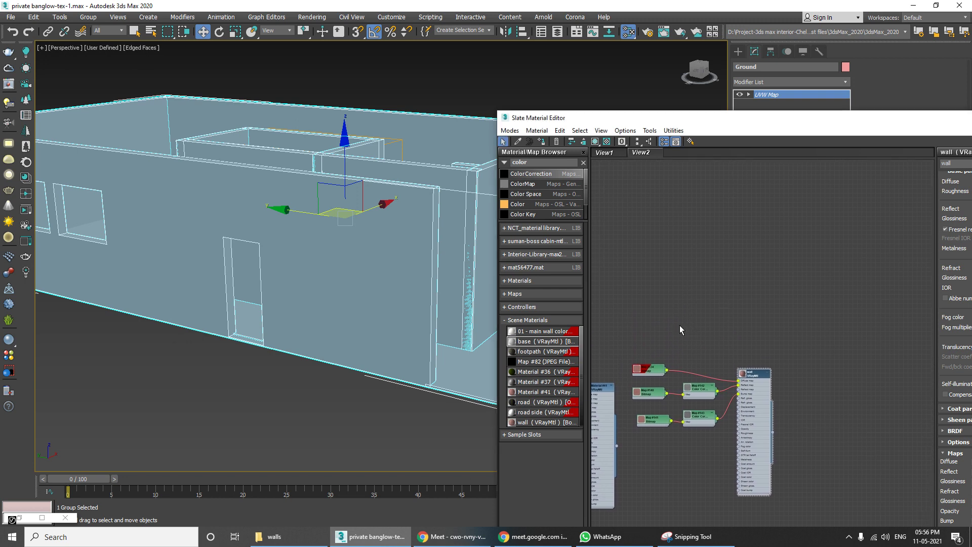
left_click(564, 164)
middle_click_drag(703, 293, 802, 286)
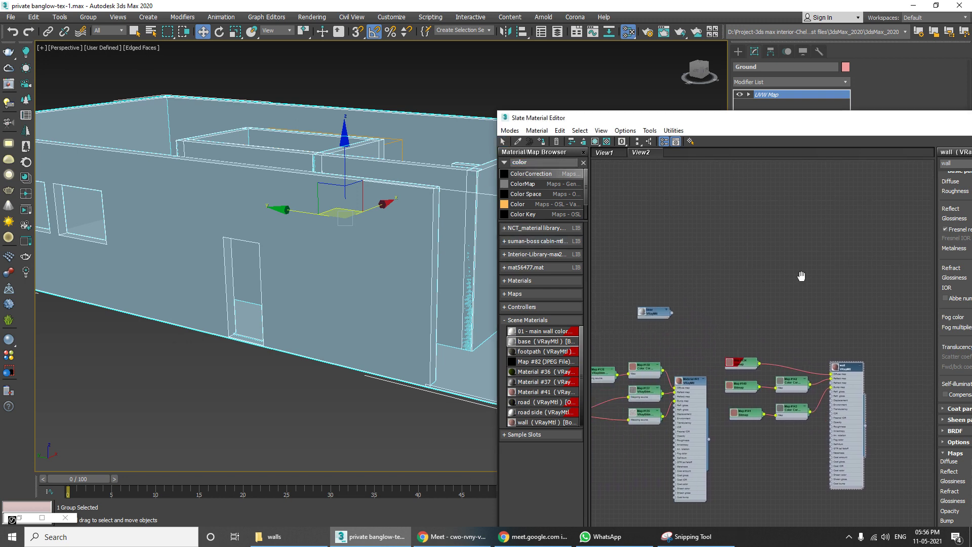
left_click(667, 313)
left_click_drag(667, 318, 815, 322)
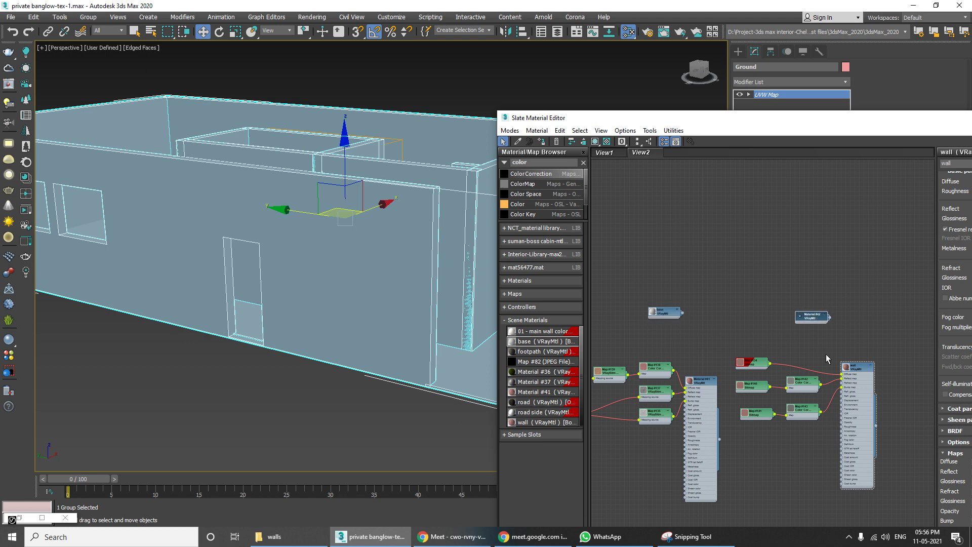
middle_click_drag(849, 324, 711, 169)
middle_click_drag(702, 246, 808, 258)
left_click_drag(789, 177, 667, 383)
middle_click_drag(668, 382, 685, 327)
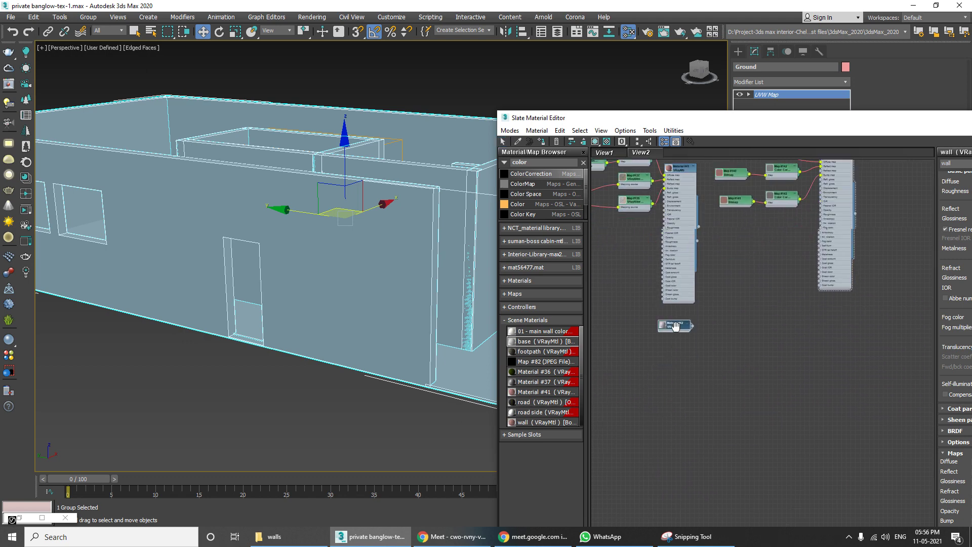
Step: Load the duplicated VRayMtl's parameters, assign it to the Ground walls and deselect the group
scroll(685, 291, "up", 5)
double_click(690, 283)
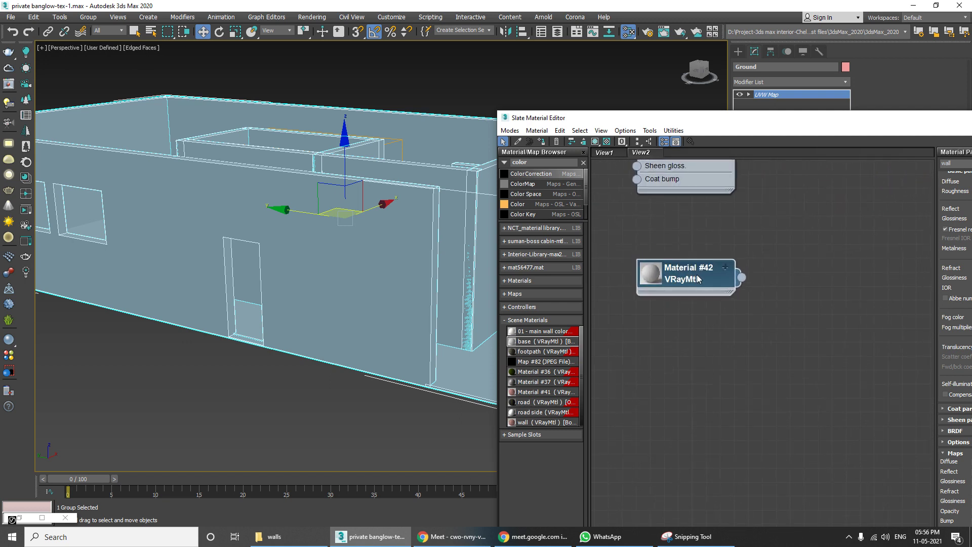
left_click_drag(690, 277, 417, 338)
left_click(461, 288)
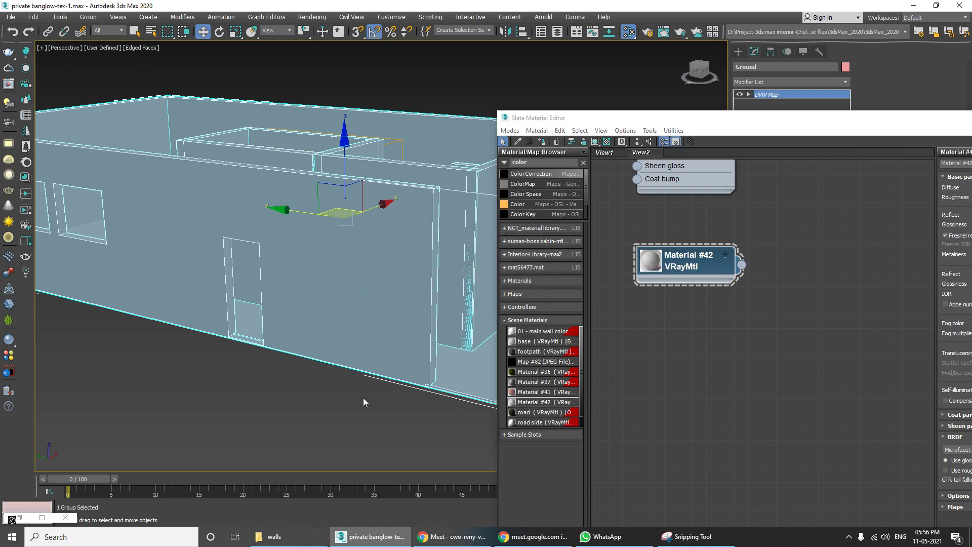
left_click(363, 397)
left_click(692, 268)
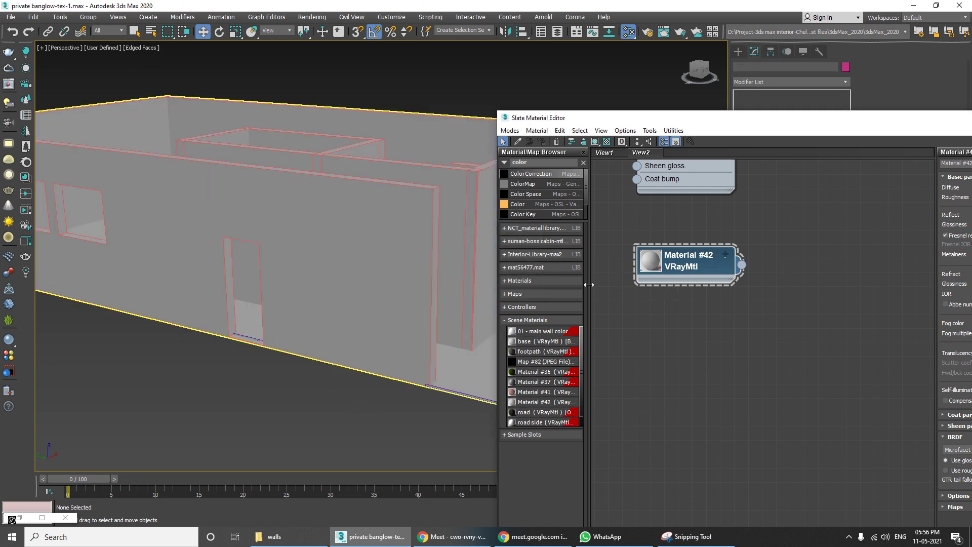
Step: Set the new wall material's diffuse color to pale cream, red 254, green 255 and blue 195, and inspect the walls
left_click_drag(742, 118, 621, 100)
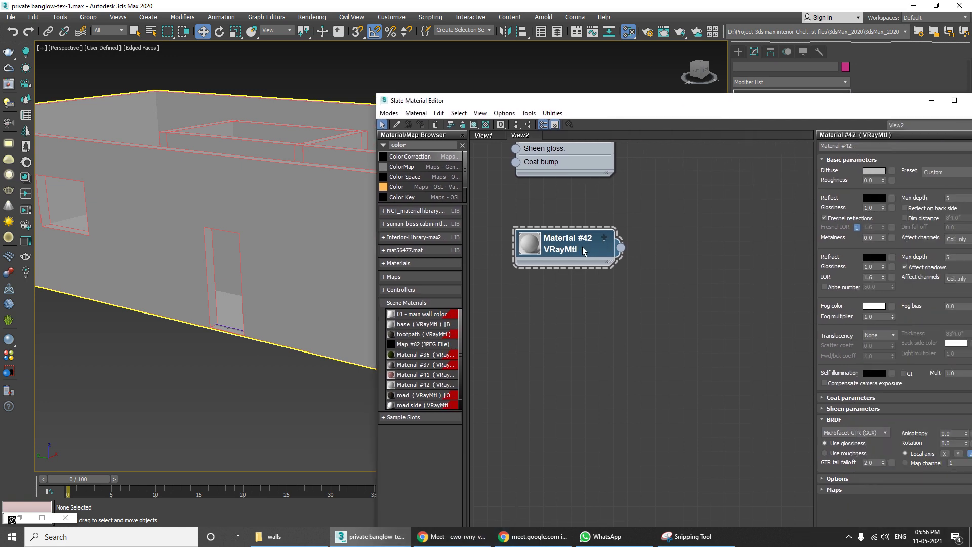
left_click(880, 172)
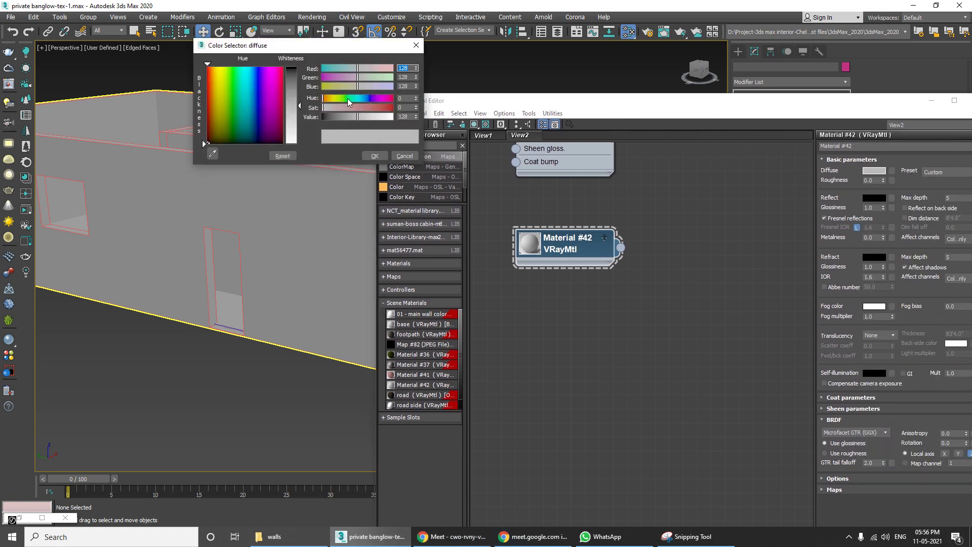
left_click_drag(372, 90, 334, 98)
left_click_drag(300, 144, 299, 137)
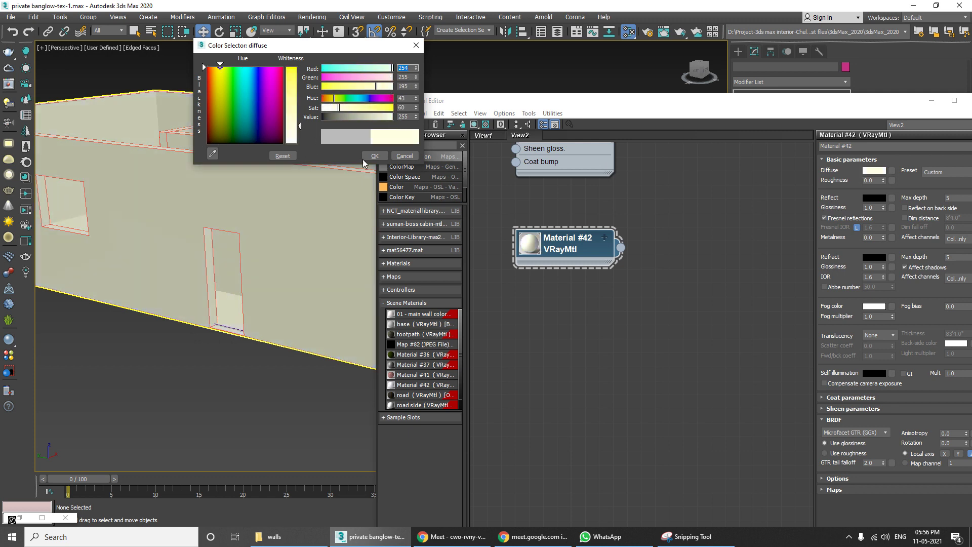
left_click(374, 156)
left_click_drag(440, 100, 524, 100)
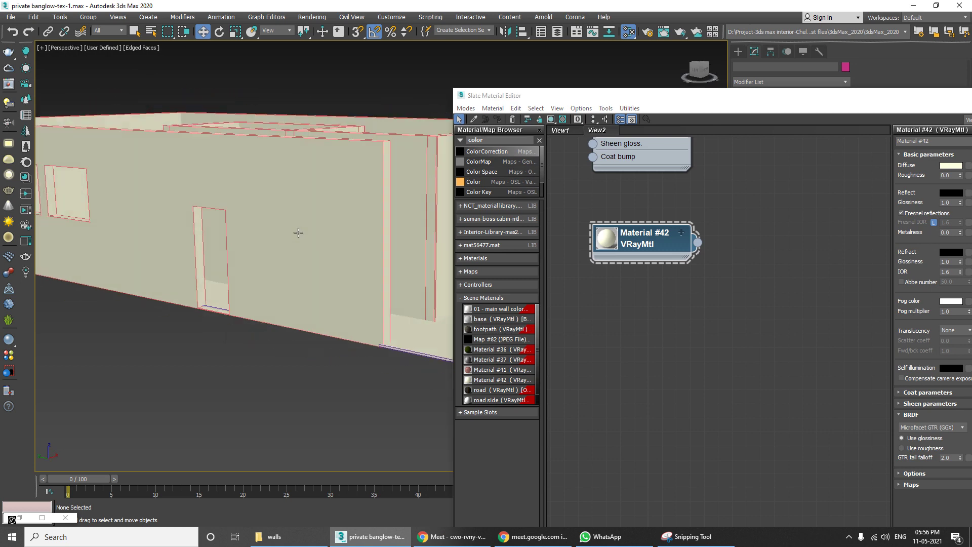
middle_click_drag(298, 233, 328, 219, "alt")
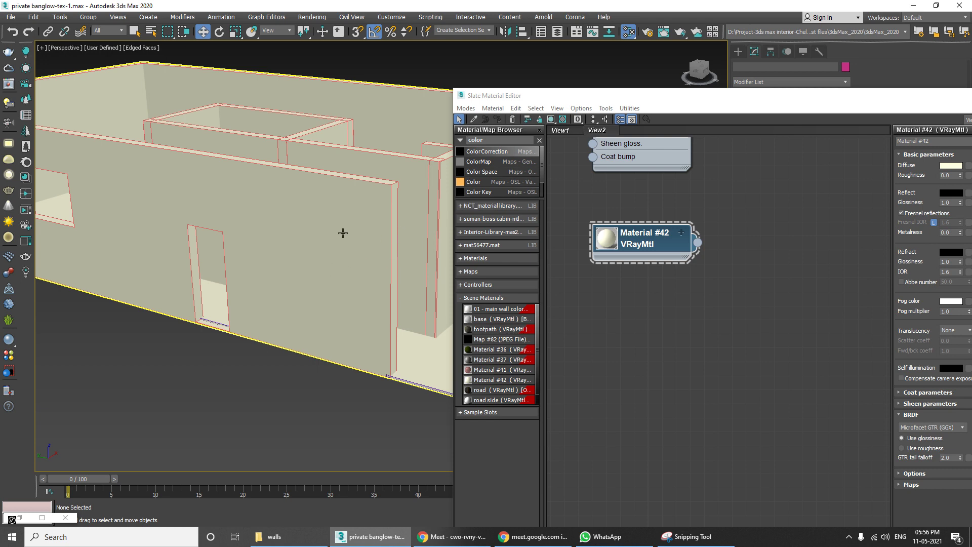
Step: Browse to the "bump n normal map" folder inside tex2 and preview the "concreate floor" texture
left_click(268, 537)
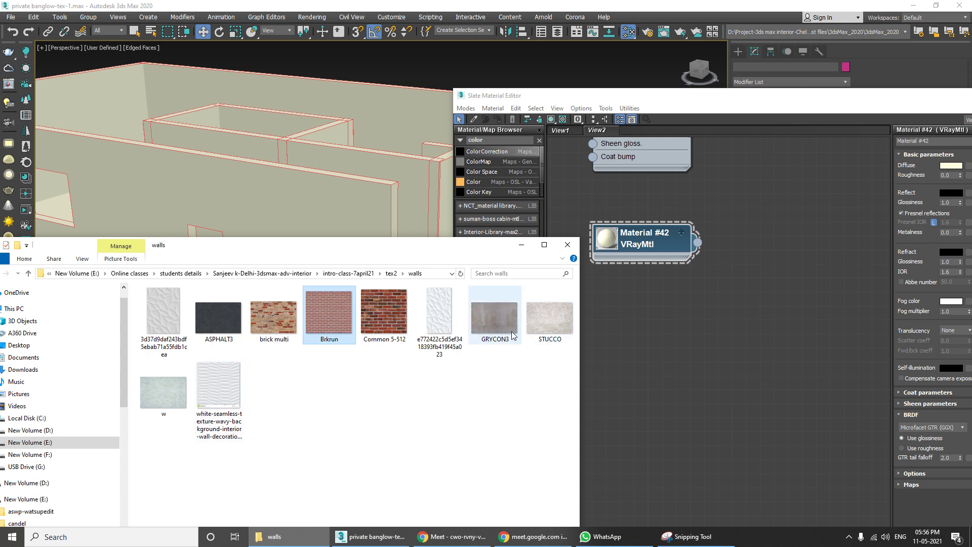
left_click(391, 274)
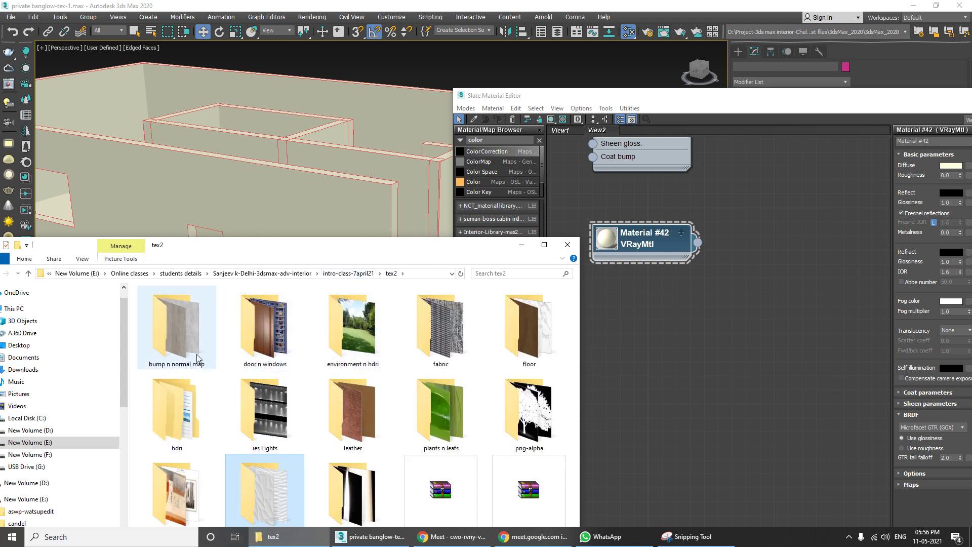
left_click_drag(384, 245, 475, 114)
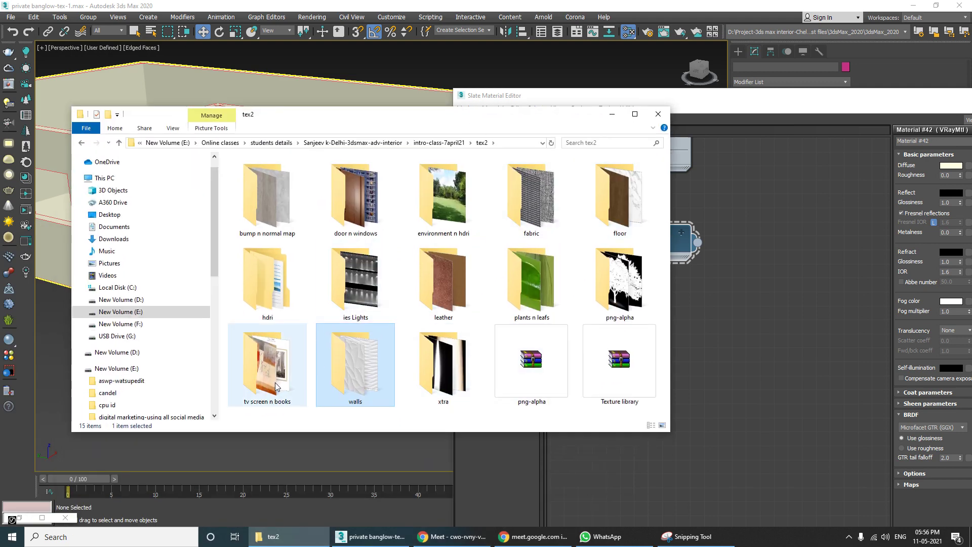
double_click(274, 199)
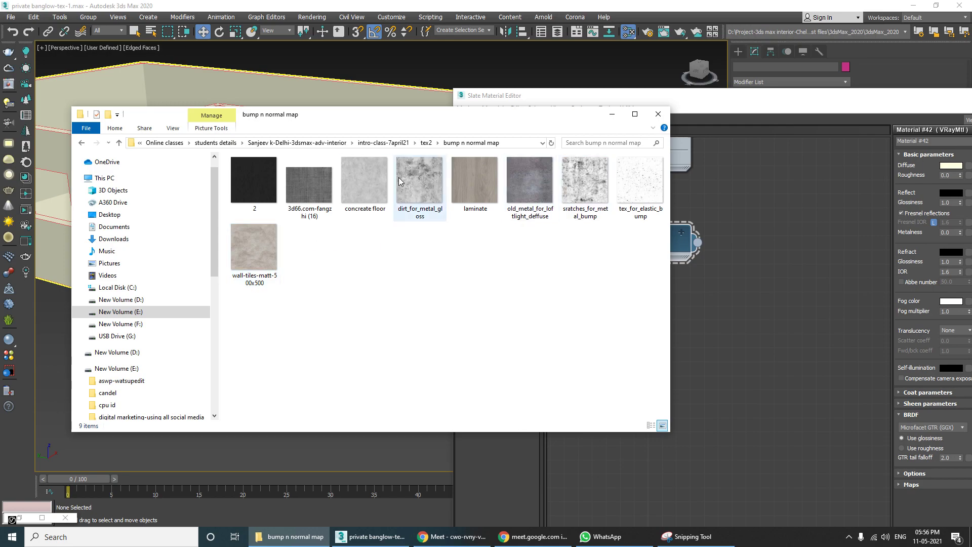
double_click(370, 181)
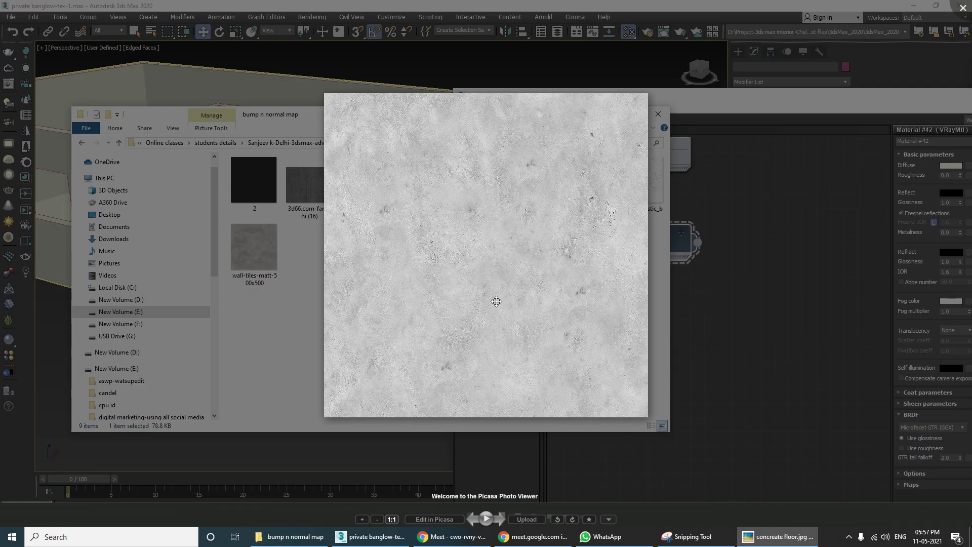
Step: Leaf through the remaining textures in the "bump n normal map" folder up to "wall-tiles-matt-500x500" and close the preview
key("Right")
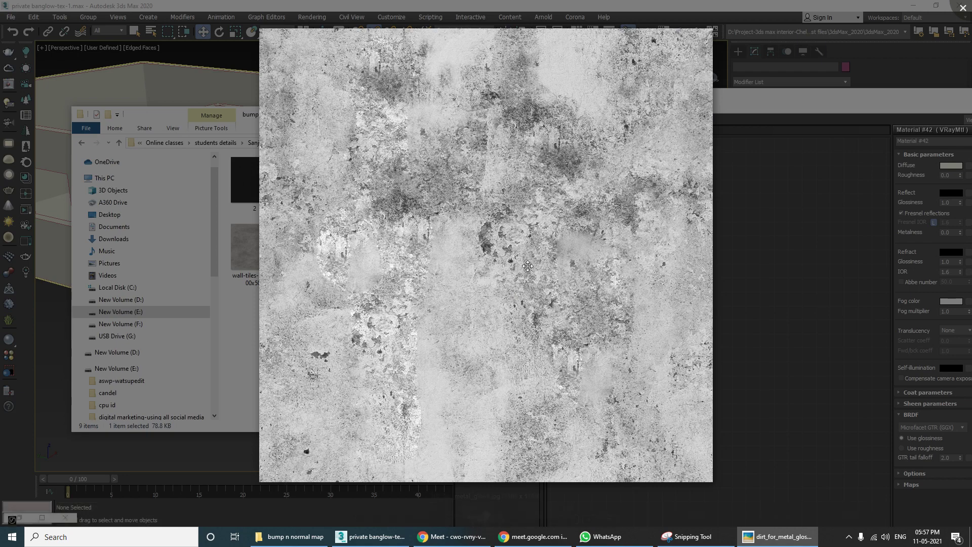
key("Right")
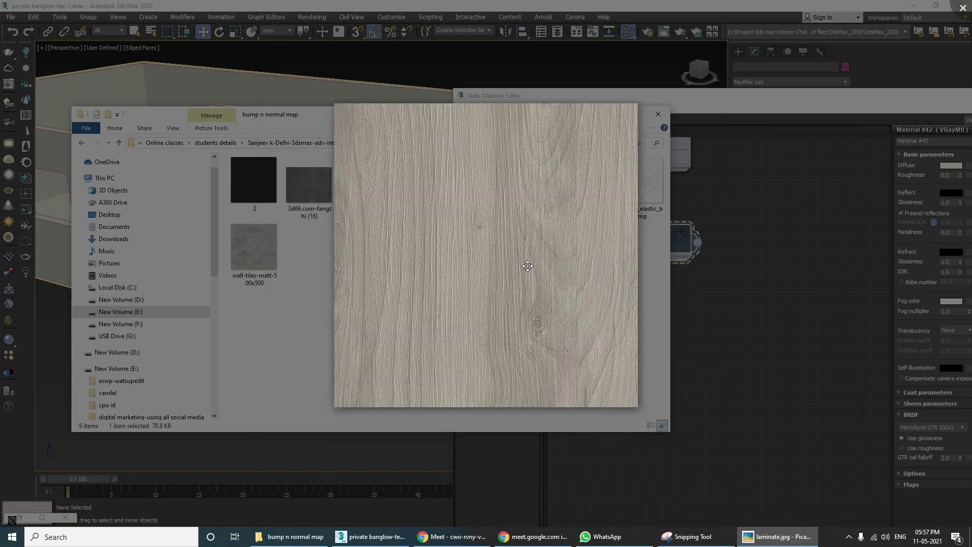
key("Right")
key("Right")
key("Right")
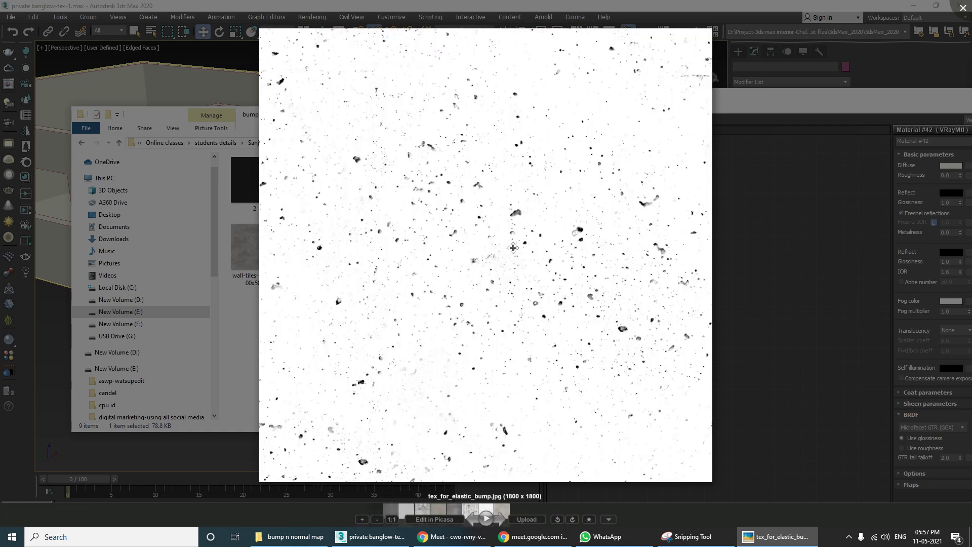
key("Right")
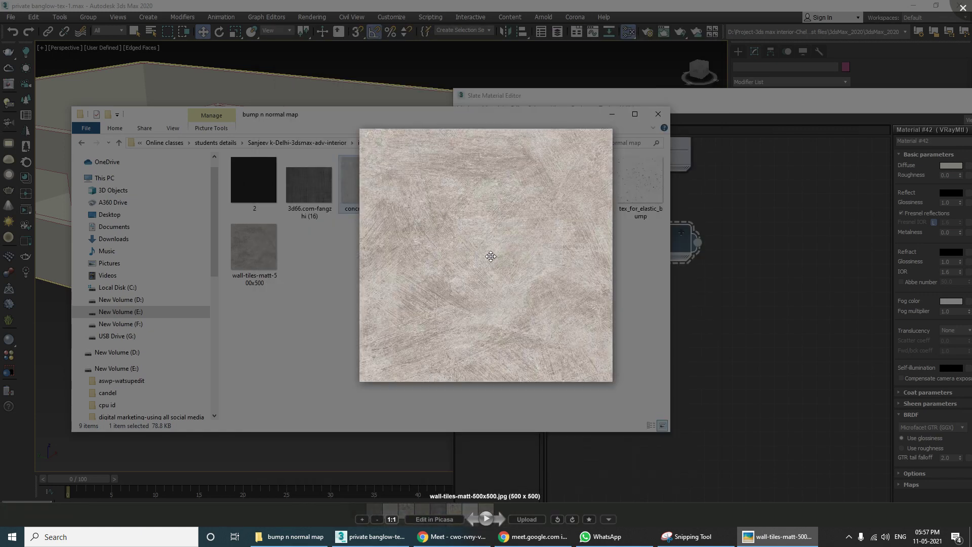
left_click(285, 352)
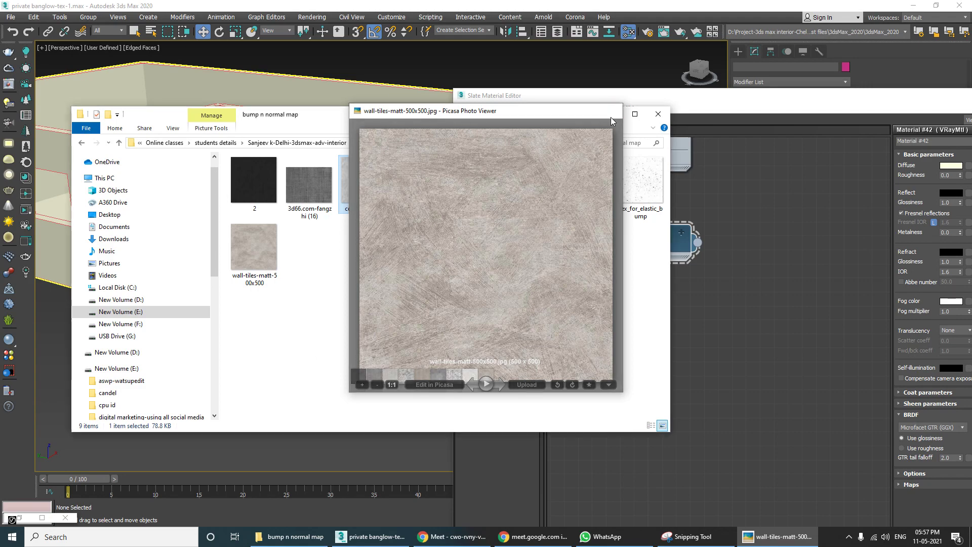
left_click(611, 110)
Step: Preview the "tex_for_elastic_bump" and "sratches_for_metal_bump" textures one after the other
left_click(636, 197)
double_click(643, 195)
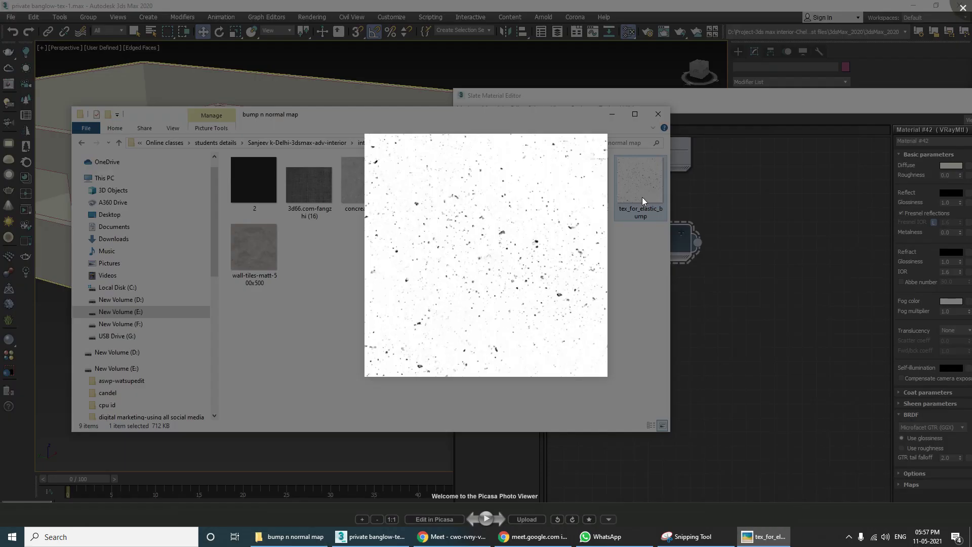
left_click(757, 243)
key("Escape")
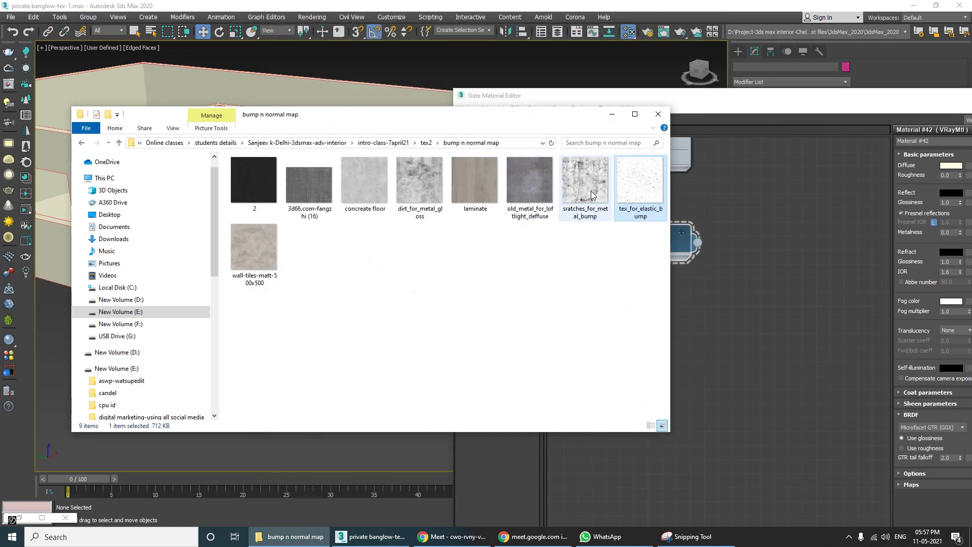
double_click(586, 191)
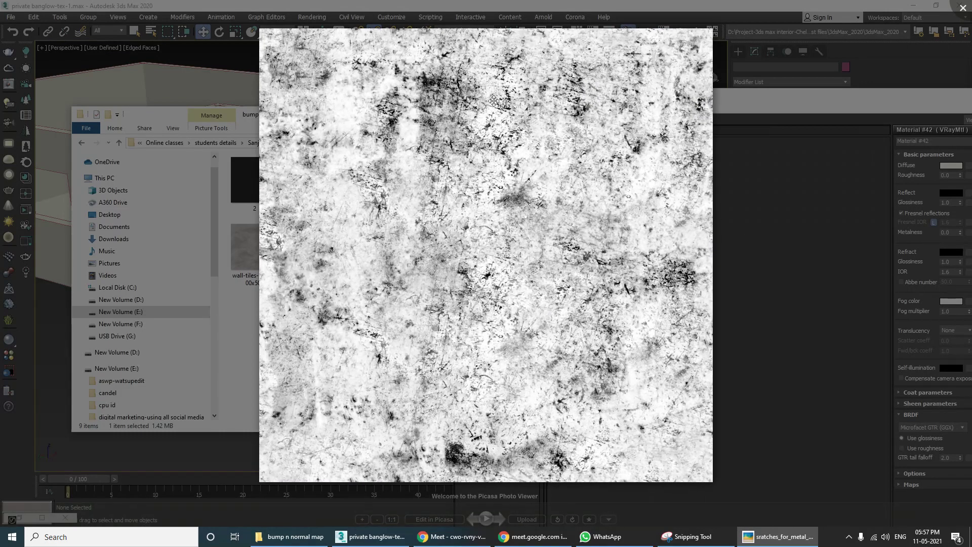
left_click(756, 178)
left_click(702, 21)
Step: Bring the "sratches_for_metal_bump" image into the material graph as a bitmap node below the cream wall material
left_click_drag(595, 131, 383, 113)
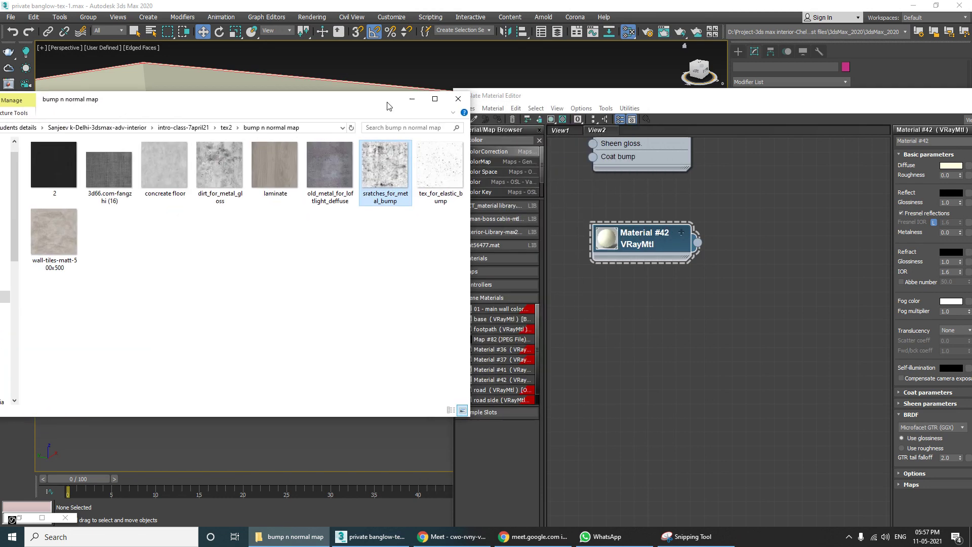
left_click_drag(377, 159, 659, 320)
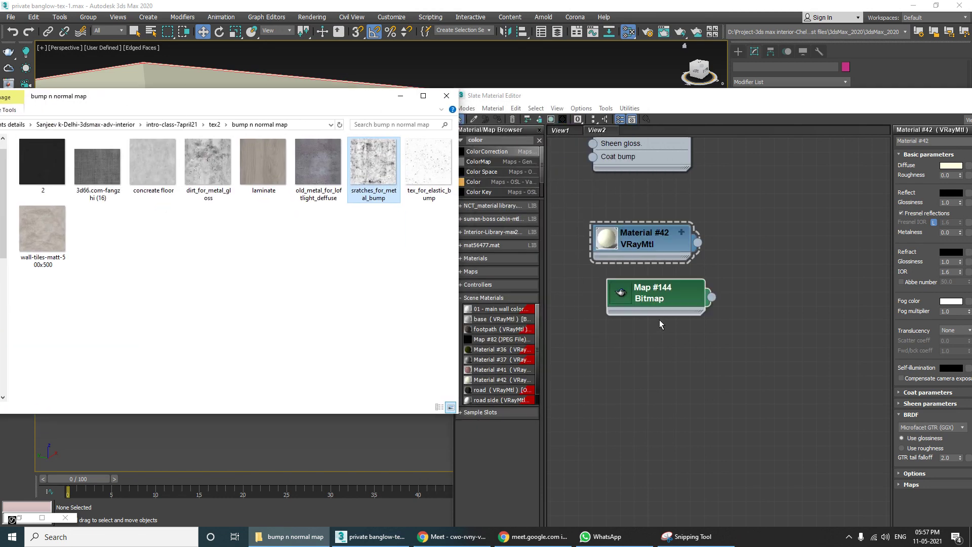
left_click(400, 98)
Step: Arrange the cream VRayMtl and the scratches bitmap side by side and connect the bitmap to the material's Bump map
left_click_drag(643, 238, 767, 238)
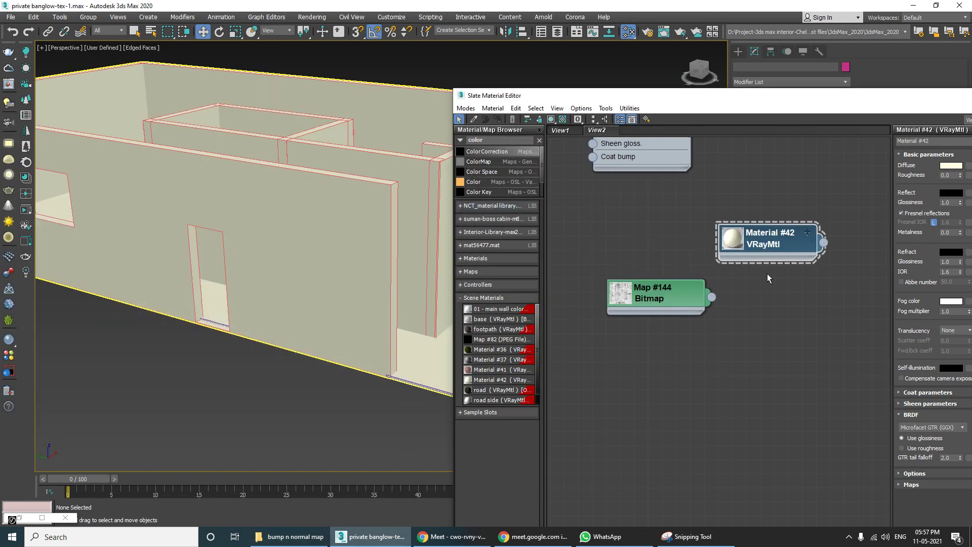
middle_click_drag(767, 273, 739, 332)
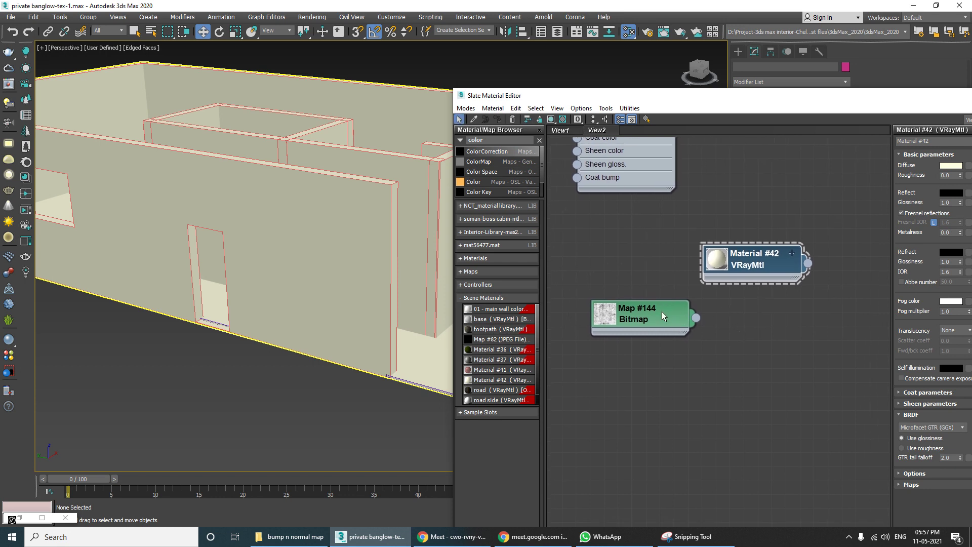
left_click_drag(661, 312, 711, 259)
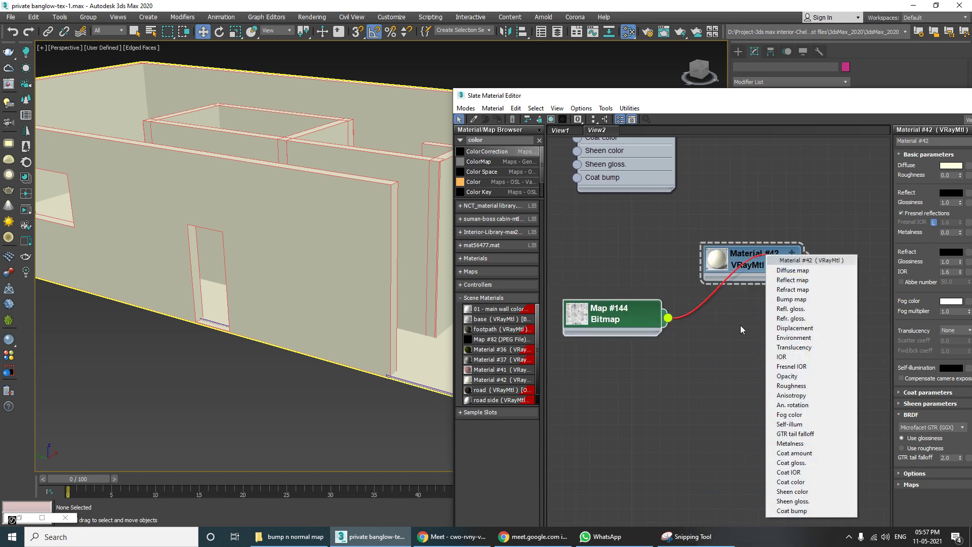
left_click(789, 299)
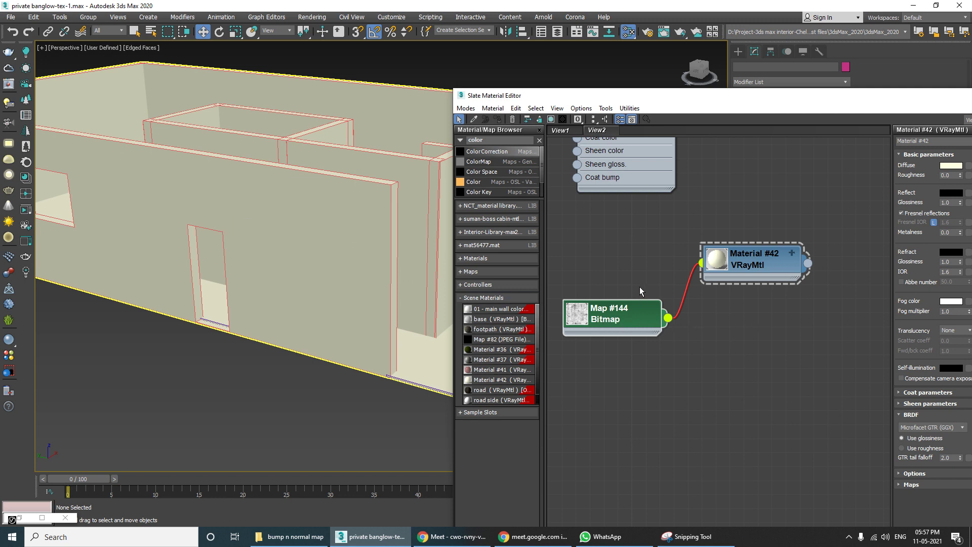
mouse_move(639, 291)
middle_mouse_down()
mouse_move(538, 250)
mouse_move(653, 298)
middle_mouse_up()
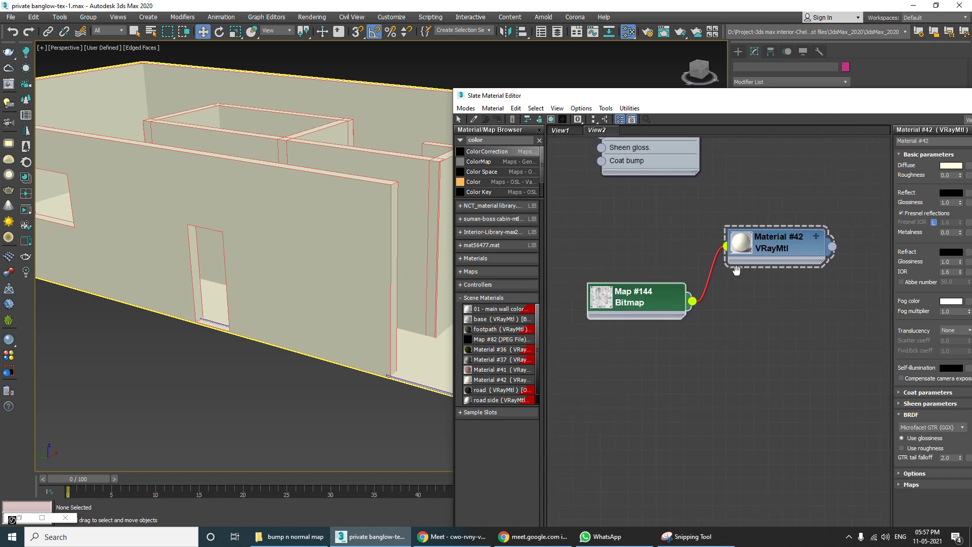
Step: Display the scratches bitmap on the walls in the viewport and move the material editor out of the way
left_click(639, 303)
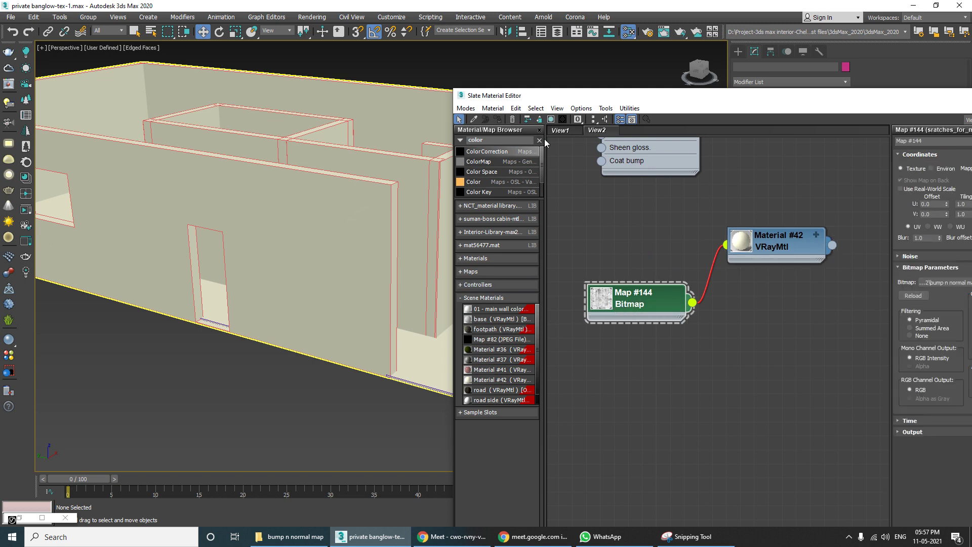
left_click(551, 120)
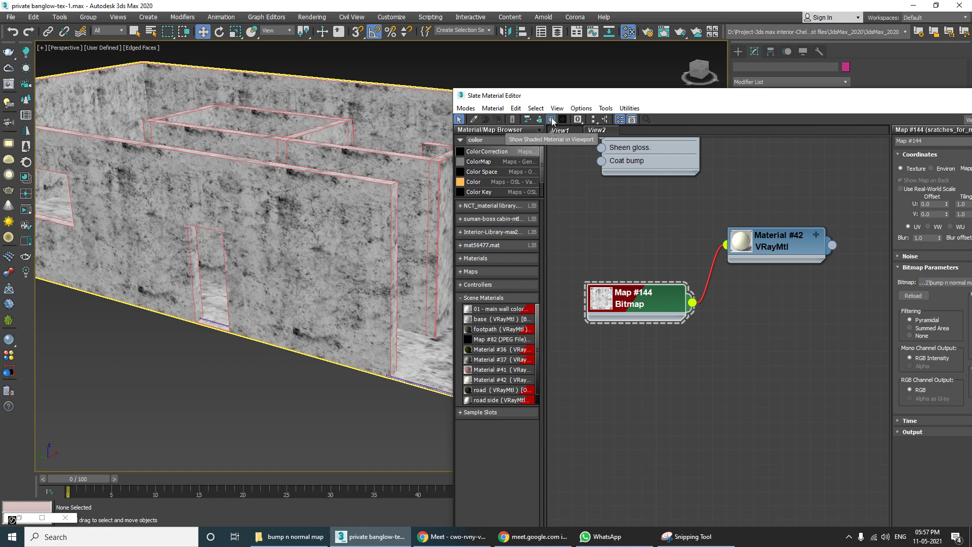
left_click_drag(529, 96, 593, 348)
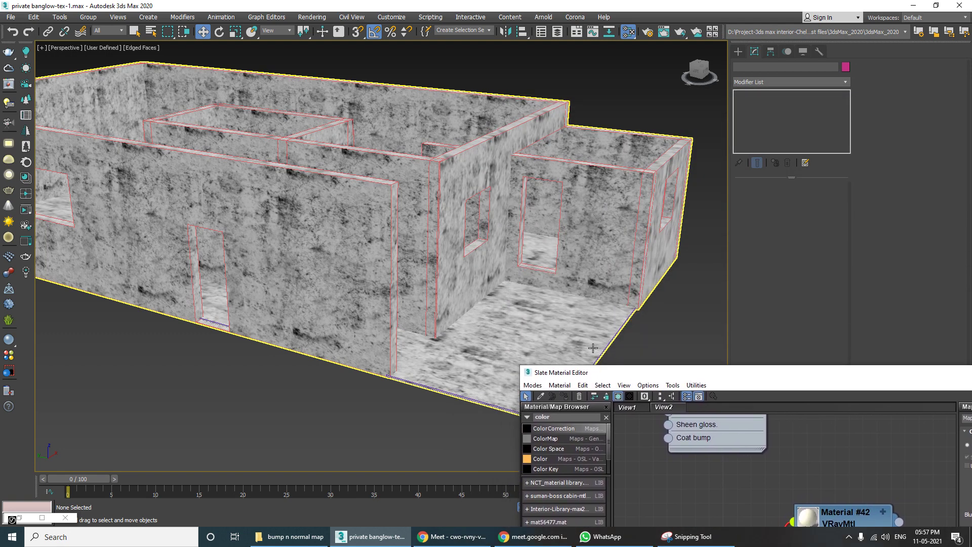
Step: Uniformly scale down the UVW Map gizmo of the Ground walls so the scratches texture repeats at a smaller size
left_click(344, 258)
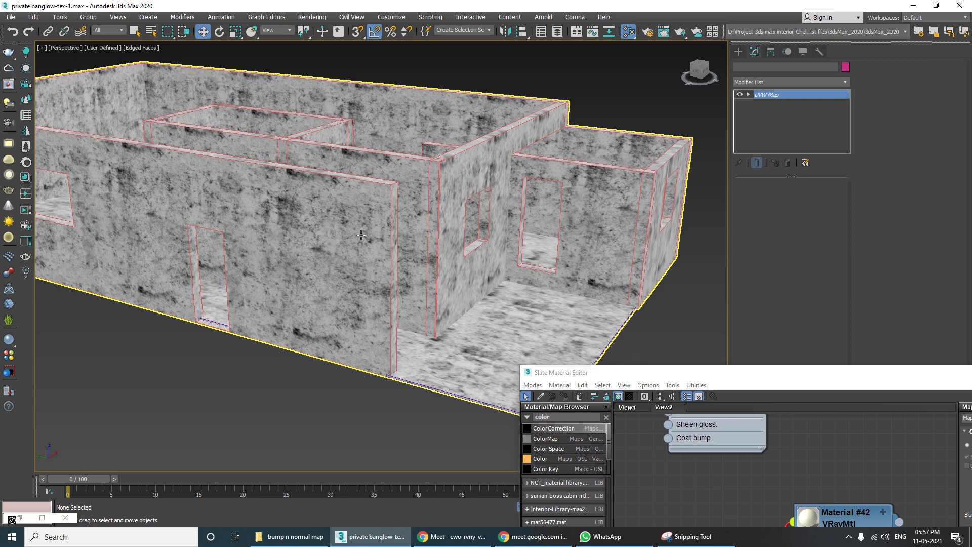
left_click(780, 95)
key("r")
middle_click_drag(311, 265, 298, 196, "alt")
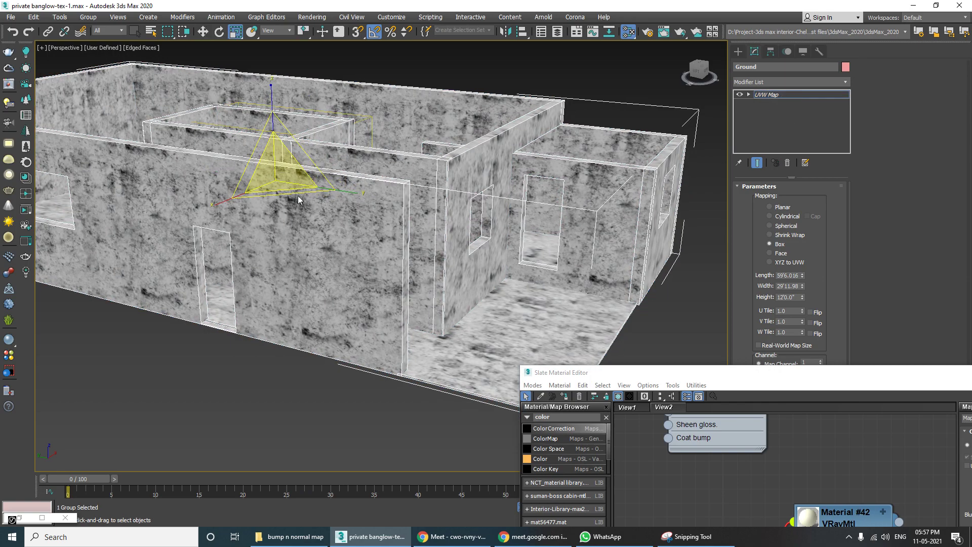
scroll(329, 281, "up", 10)
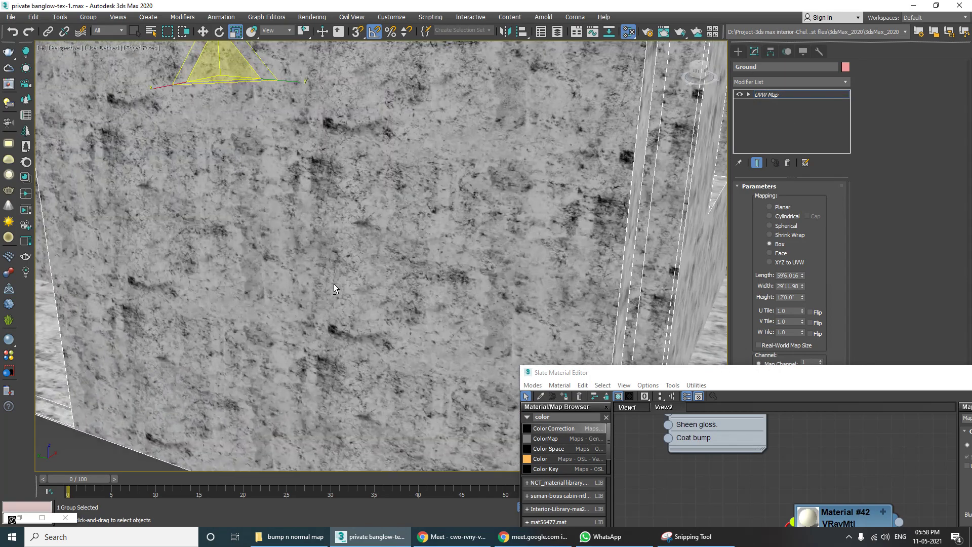
middle_click_drag(333, 285, 342, 282, "alt")
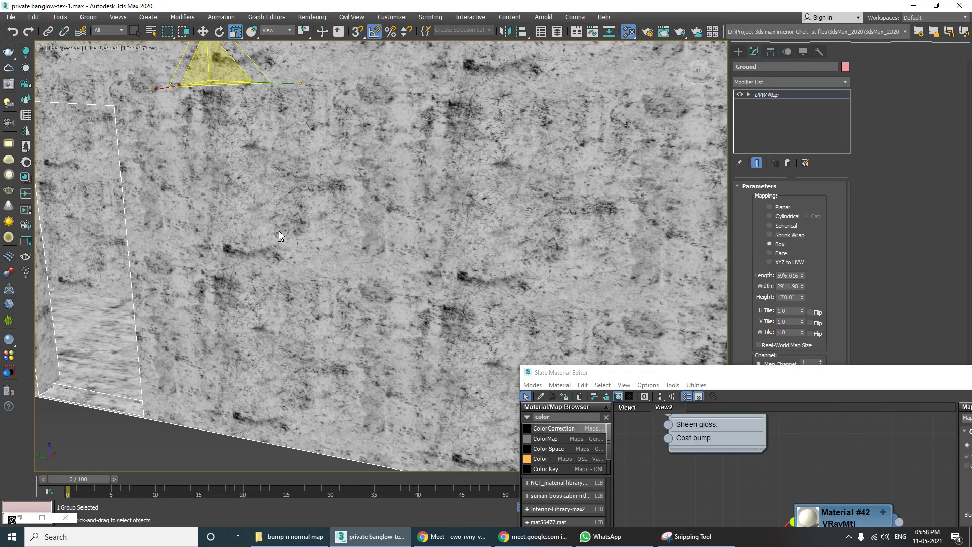
scroll(279, 233, "down", 10)
middle_click_drag(275, 235, 296, 280, "alt")
scroll(296, 281, "up", 10)
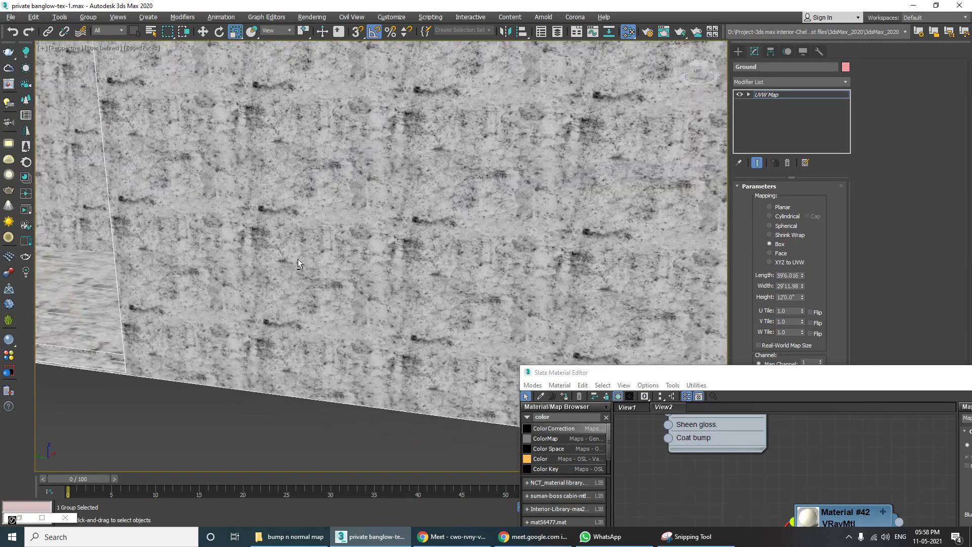
scroll(299, 260, "up", 2)
scroll(323, 271, "down", 8)
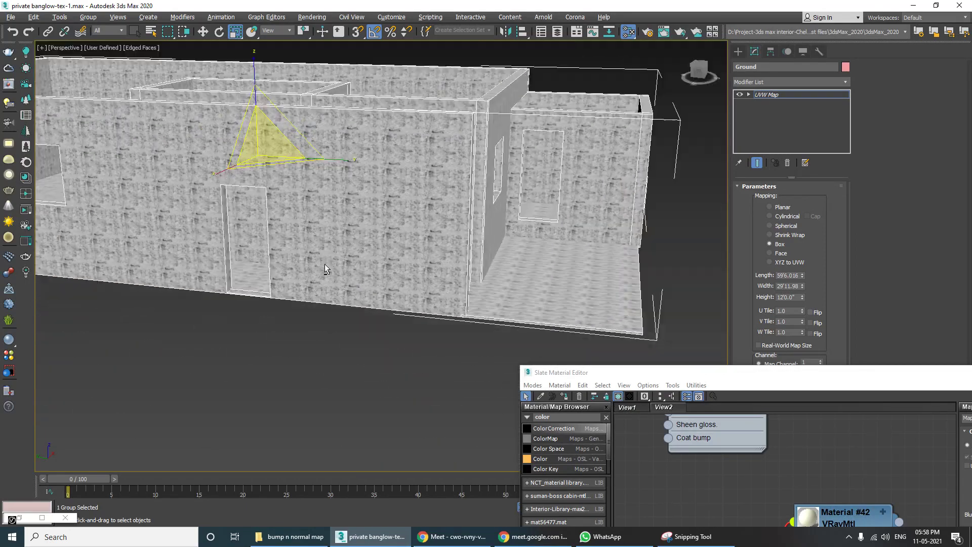
Step: Enlarge the walls' UVW Map gizmo slightly, then leave gizmo editing and return to the Move tool
scroll(324, 264, "up", 3)
scroll(310, 248, "down", 3)
middle_click_drag(311, 251, 342, 275, "alt")
scroll(372, 250, "up", 5)
middle_click_drag(241, 147, 583, 165, "alt")
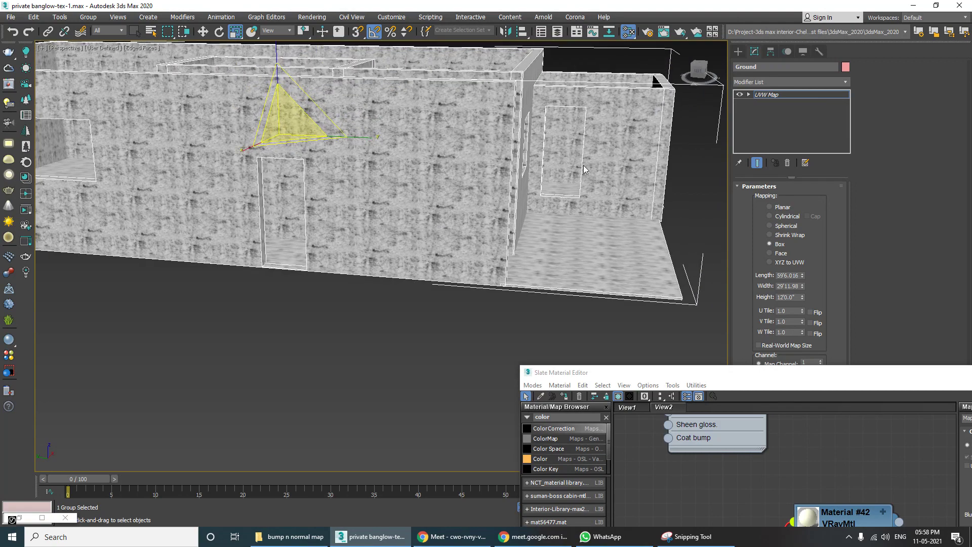
left_click(790, 94)
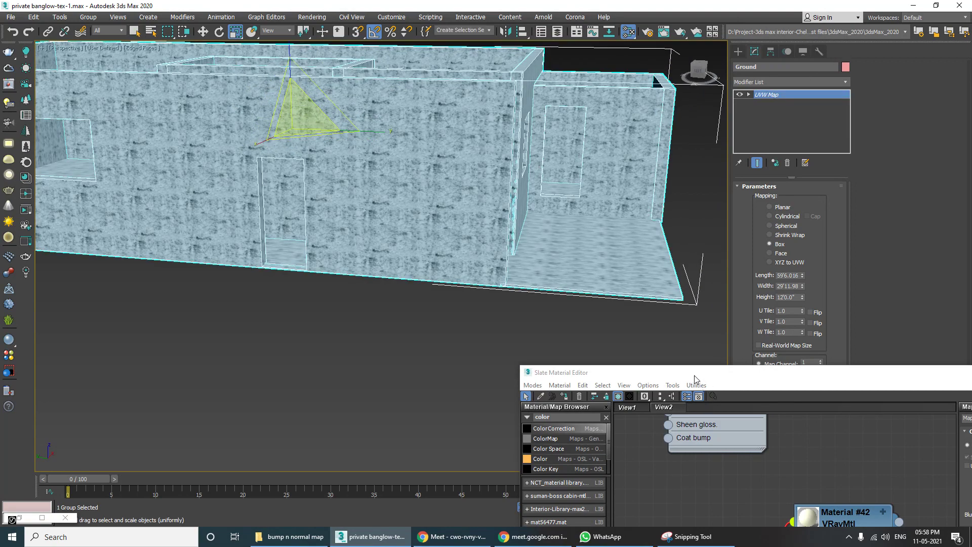
left_click_drag(694, 375, 638, 313)
key("w")
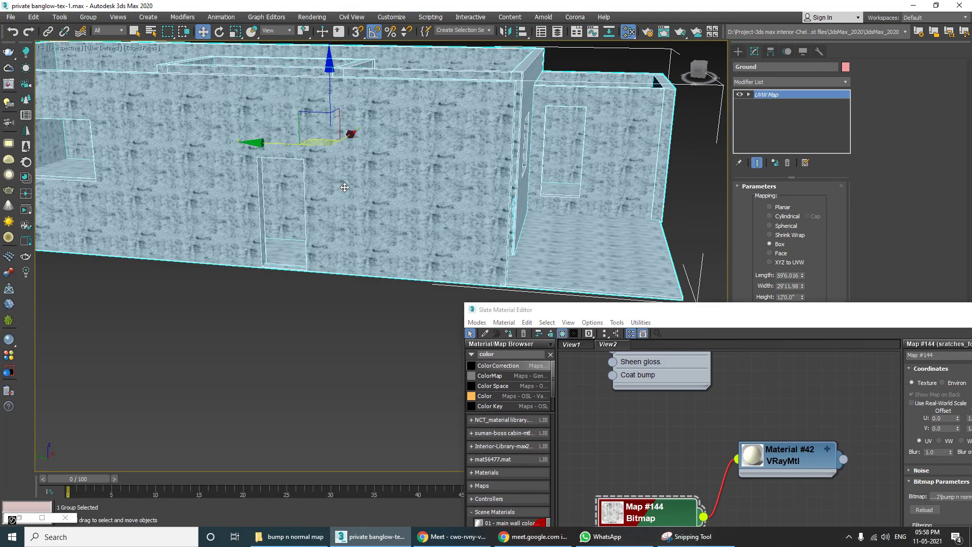
Step: Expand the cream VRayMtl node to show its map slots and select the bitmap feeding its Bump map
middle_click_drag(349, 207, 338, 227, "alt")
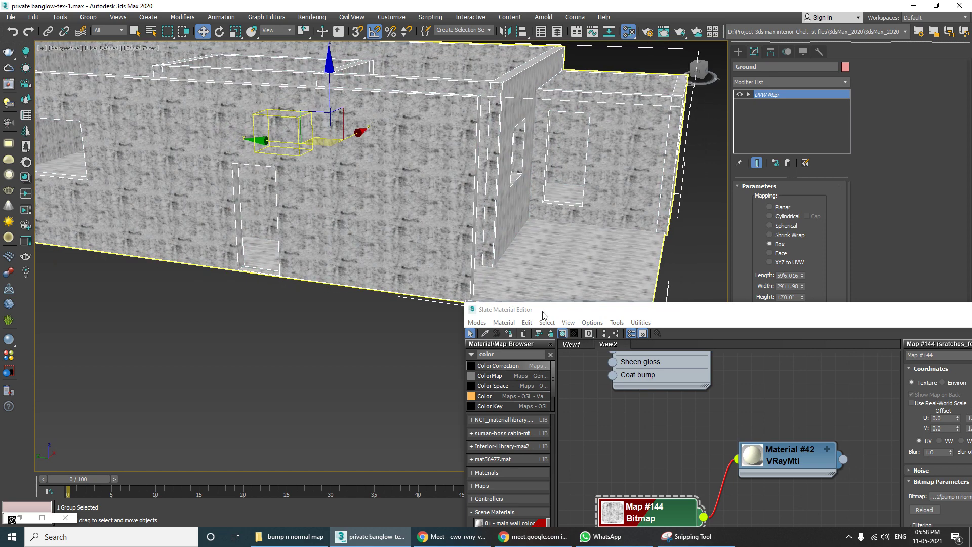
left_click_drag(537, 310, 506, 203)
middle_click_drag(812, 357, 806, 318)
left_click(791, 304)
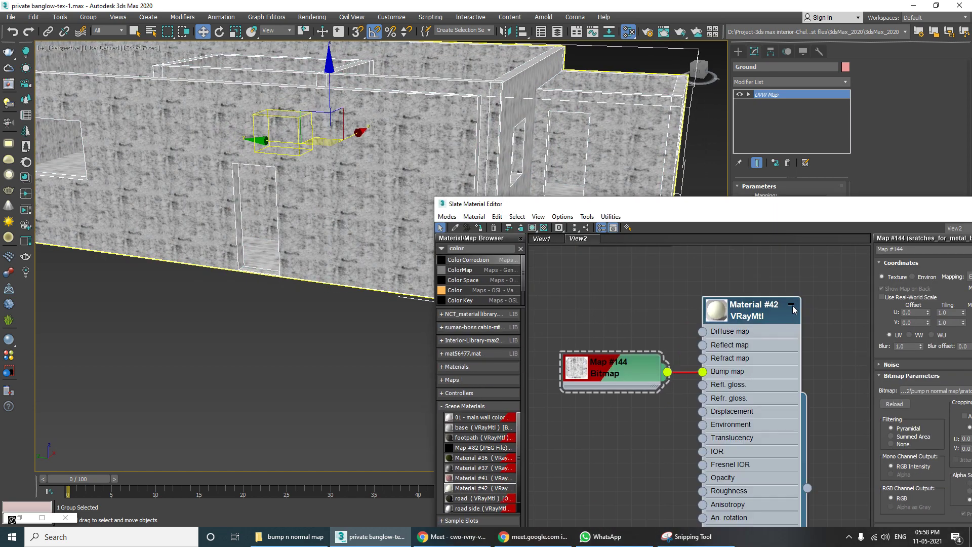
left_click(624, 372)
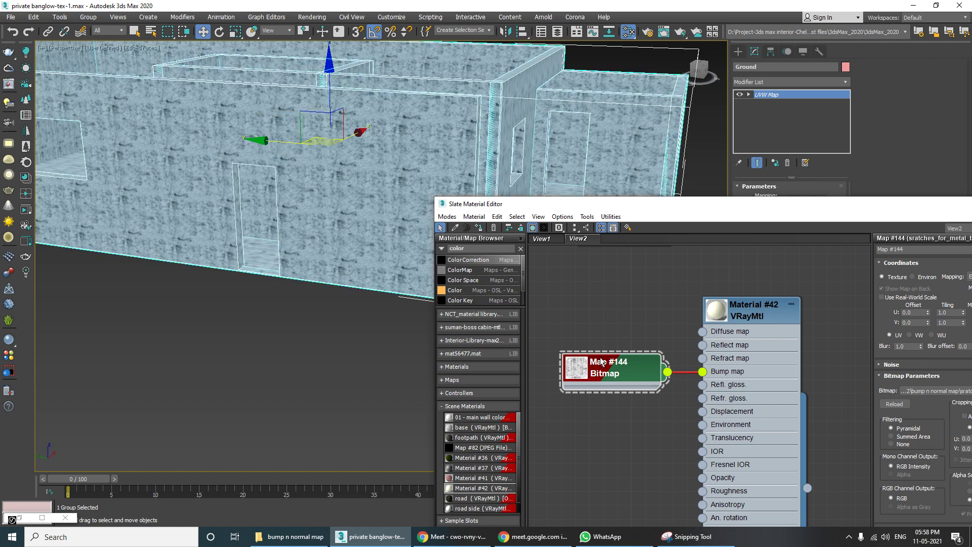
Step: Add a VRayDisplacementMod modifier above the UVW Map on the Ground walls
scroll(349, 203, "up", 5)
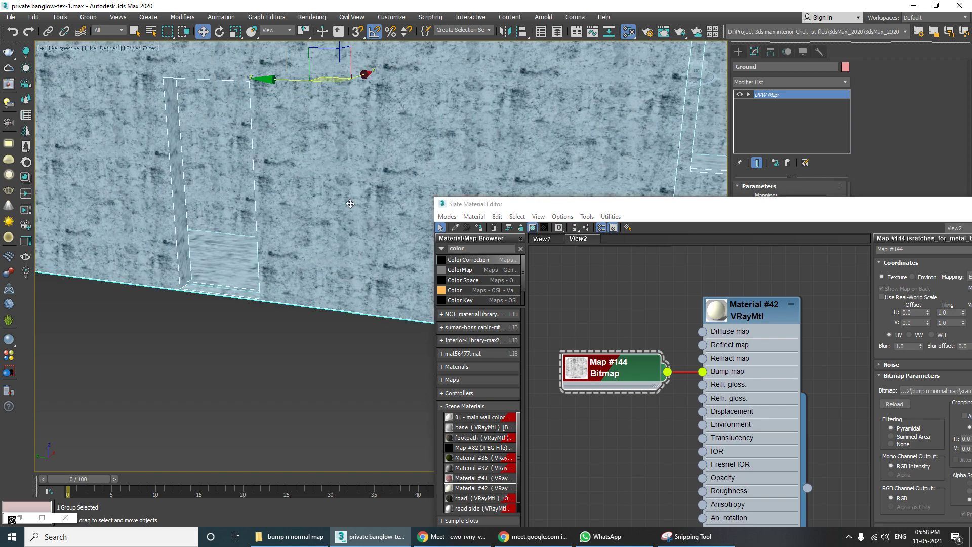
left_click_drag(484, 204, 564, 321)
middle_click_drag(471, 243, 376, 217)
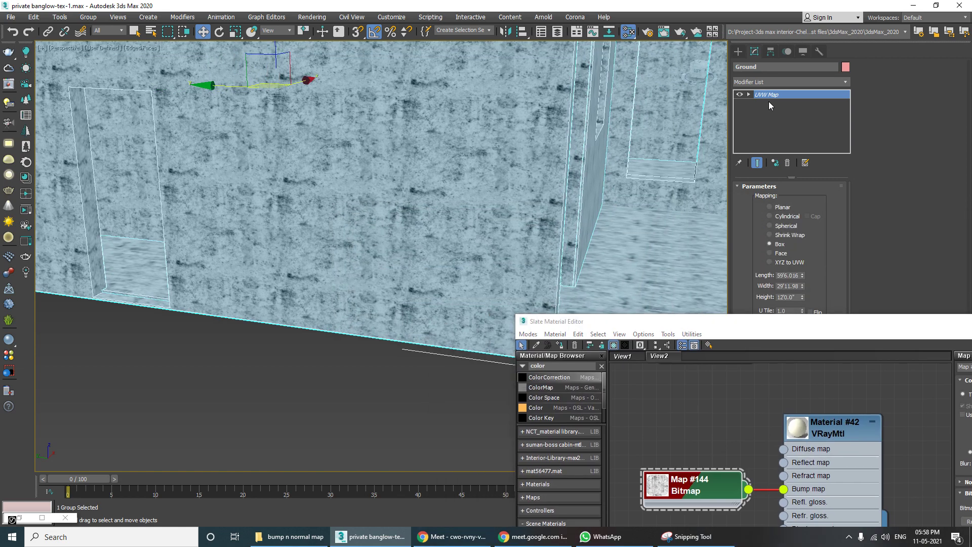
left_click(769, 81)
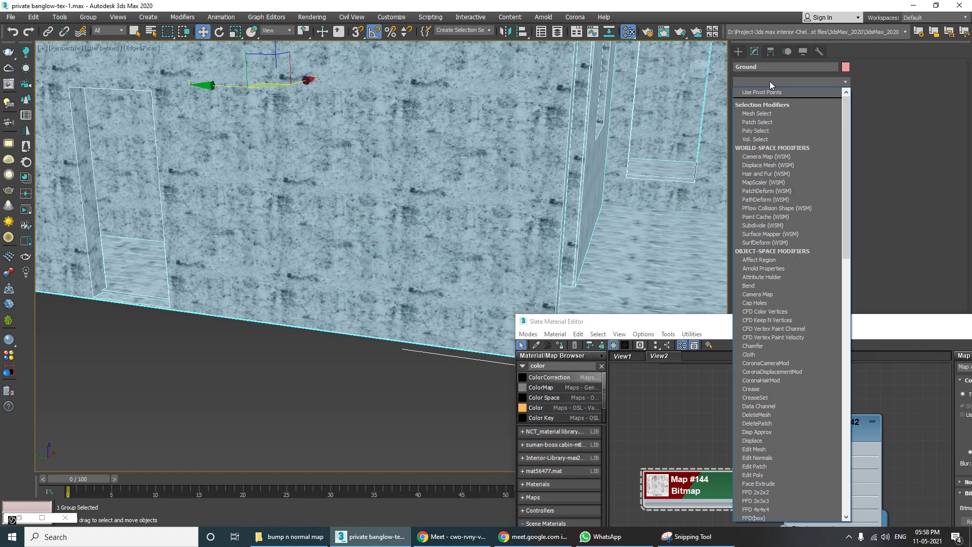
type("vr")
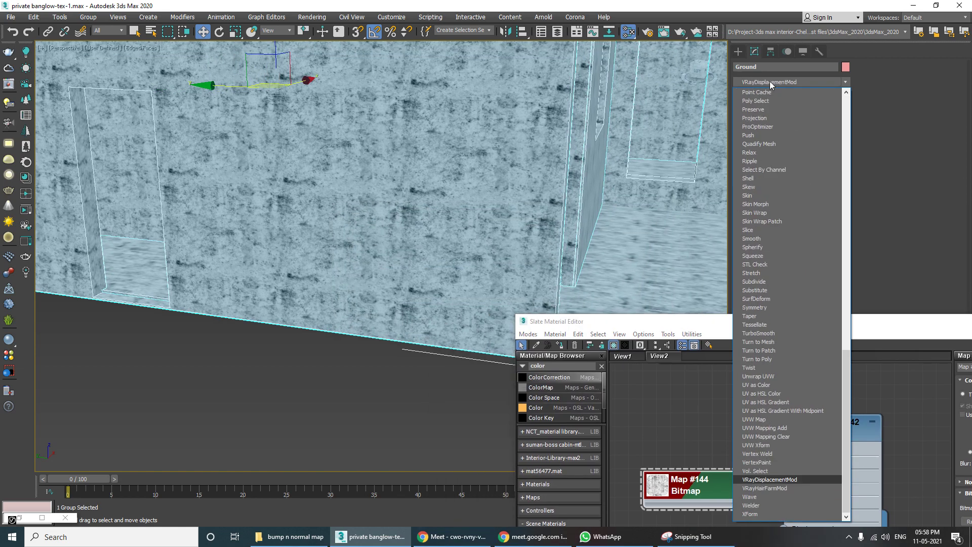
key("Return")
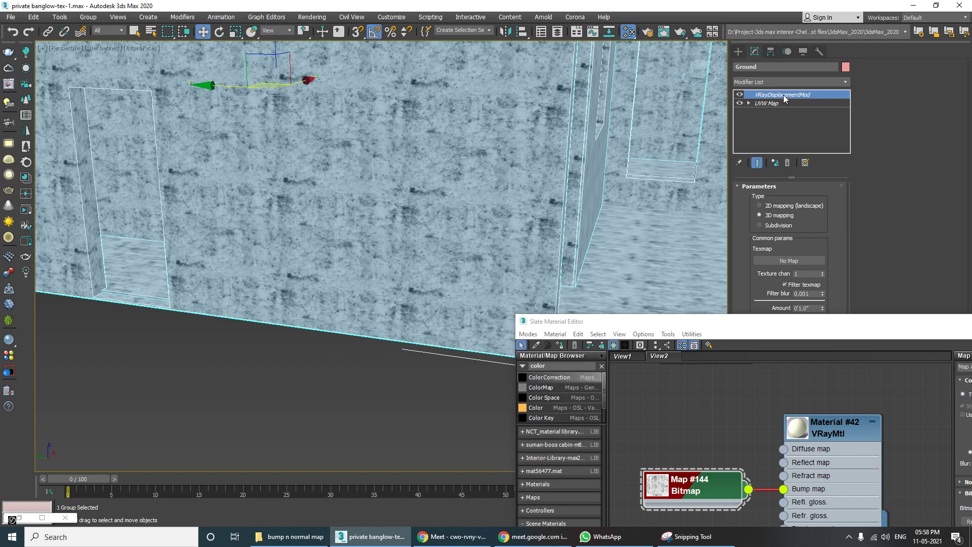
Step: Assign the bitmap from the cream material's Bump map as an Instance to the VRayDisplacementMod's Texmap slot
scroll(436, 210, "down", 6)
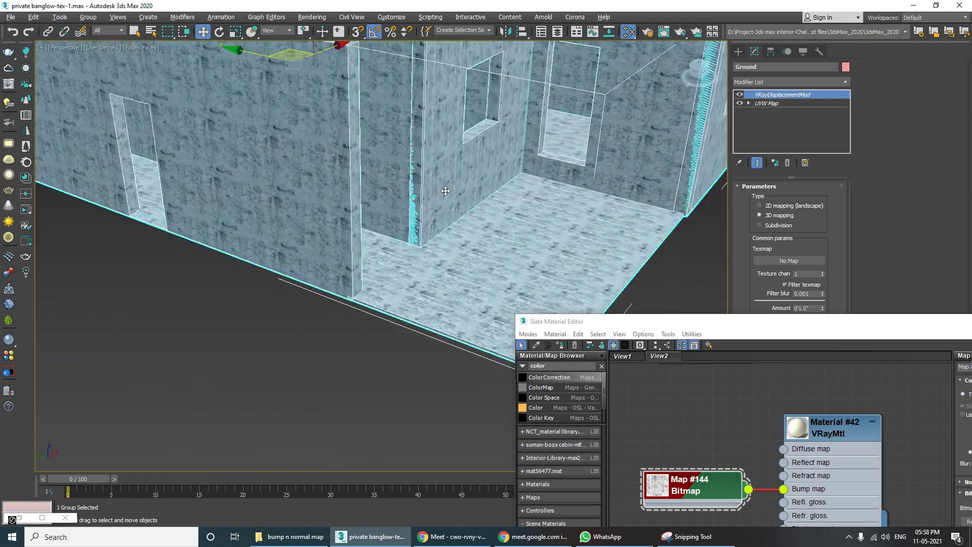
middle_click_drag(445, 191, 466, 200, "alt")
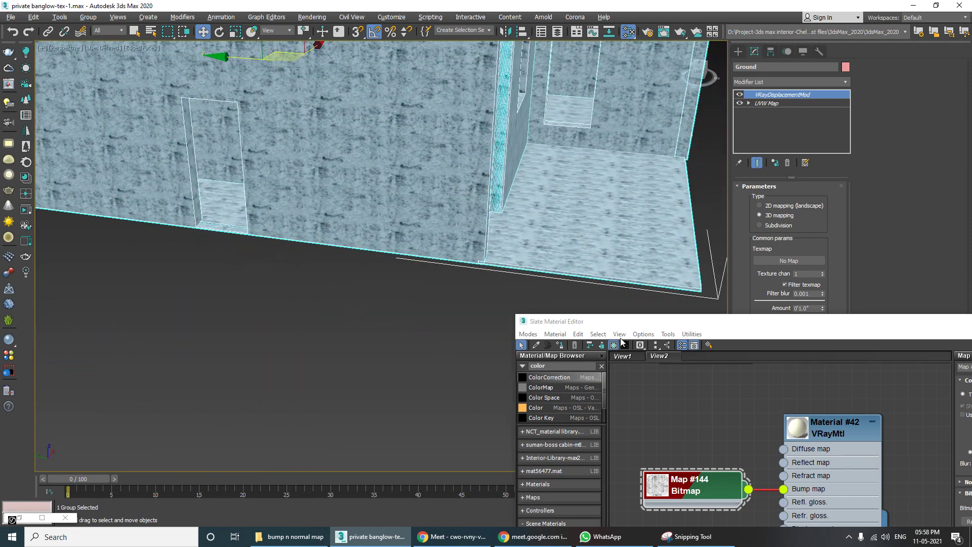
left_click_drag(620, 324, 696, 292)
middle_click_drag(527, 214, 370, 213)
left_click_drag(775, 285, 136, 117)
left_click_drag(185, 289, 804, 263)
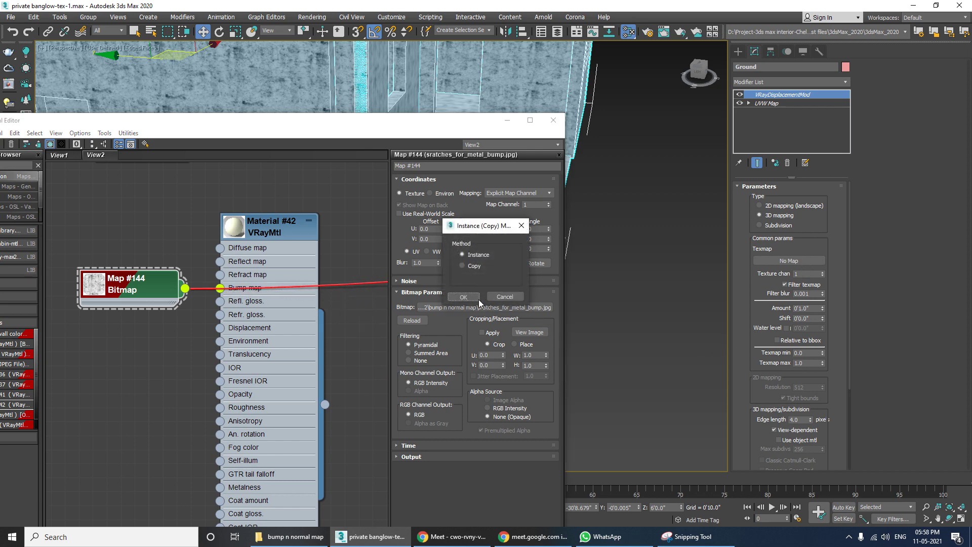
left_click(463, 298)
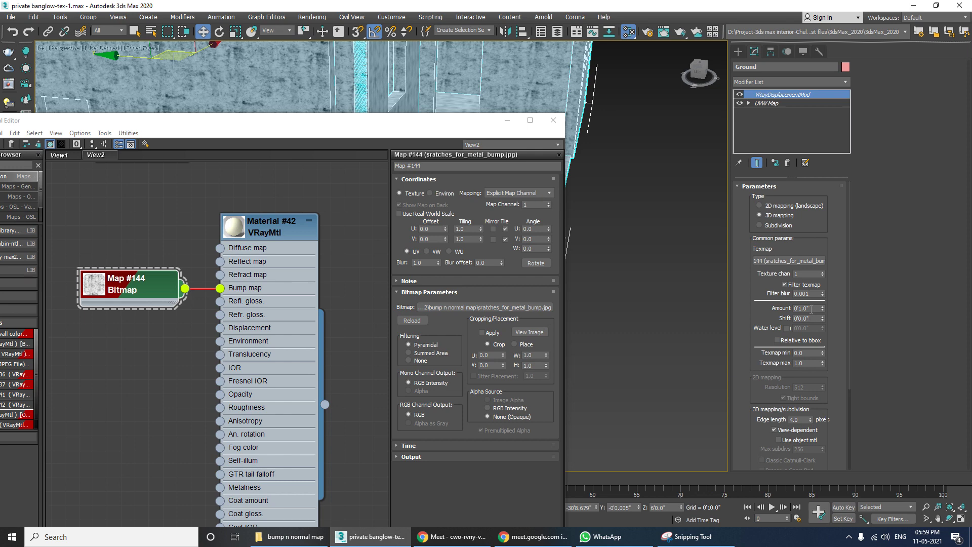
Step: Check the Displacement option in the V-Ray Global switches of the Render Setup, then close the setup
left_click(649, 31)
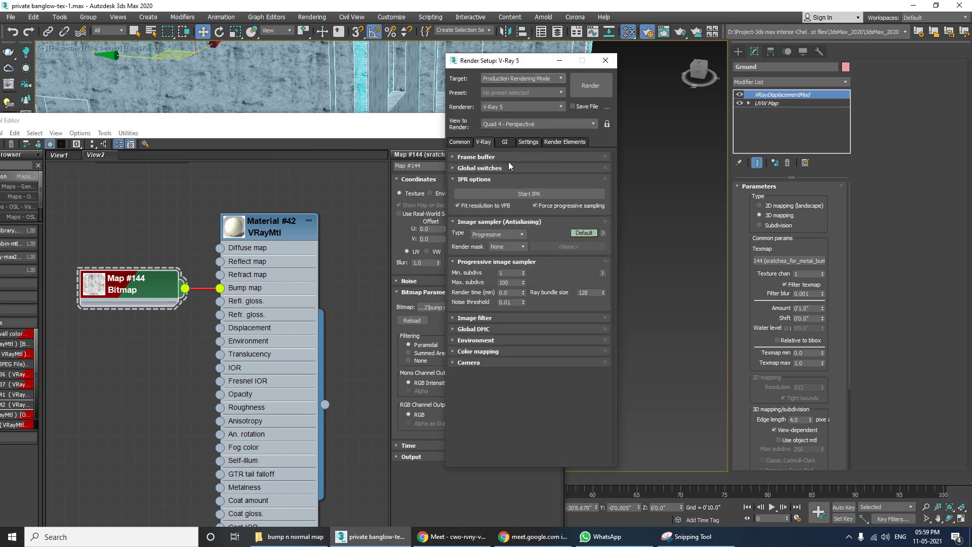
left_click(480, 168)
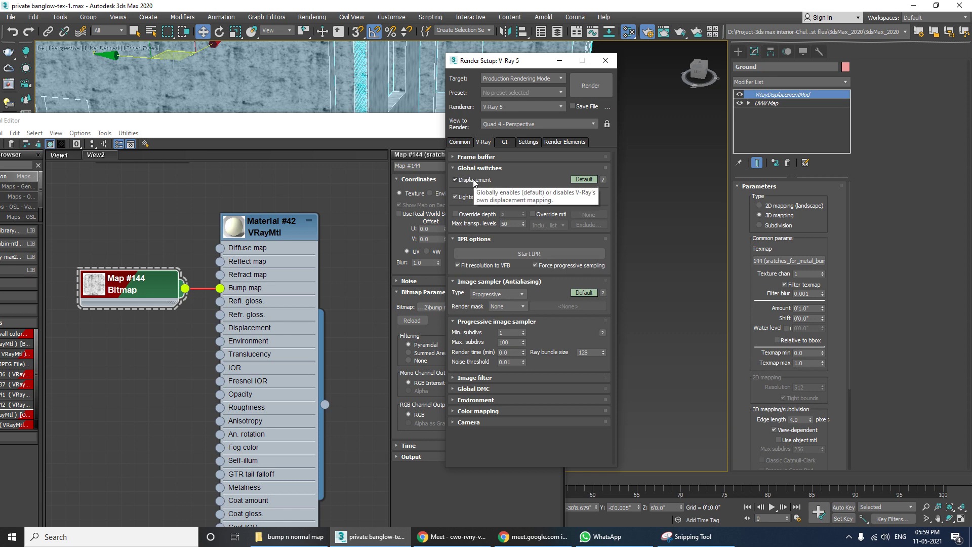
left_click(598, 65)
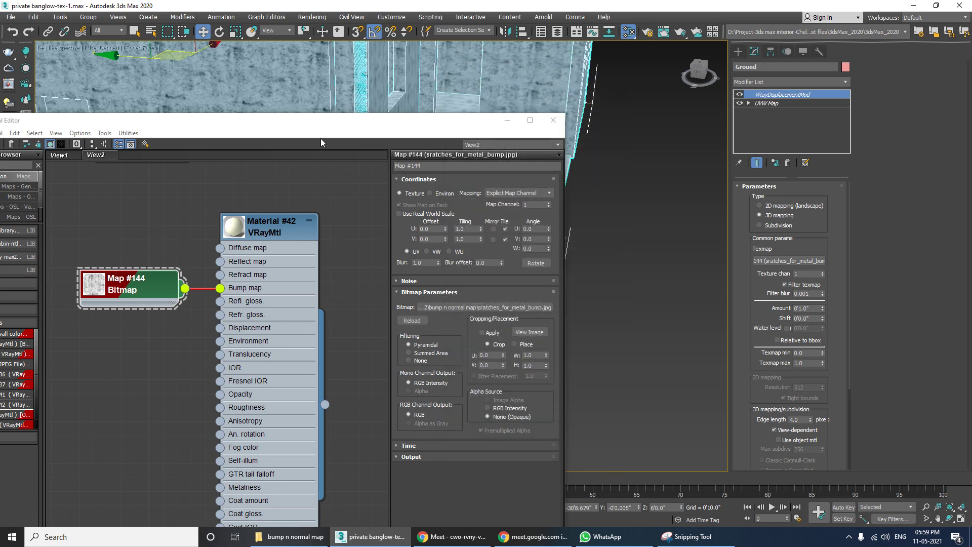
Step: Examine the scratches texture across the Ground walls' corners, openings and floor from several angles
left_click_drag(314, 121, 802, 223)
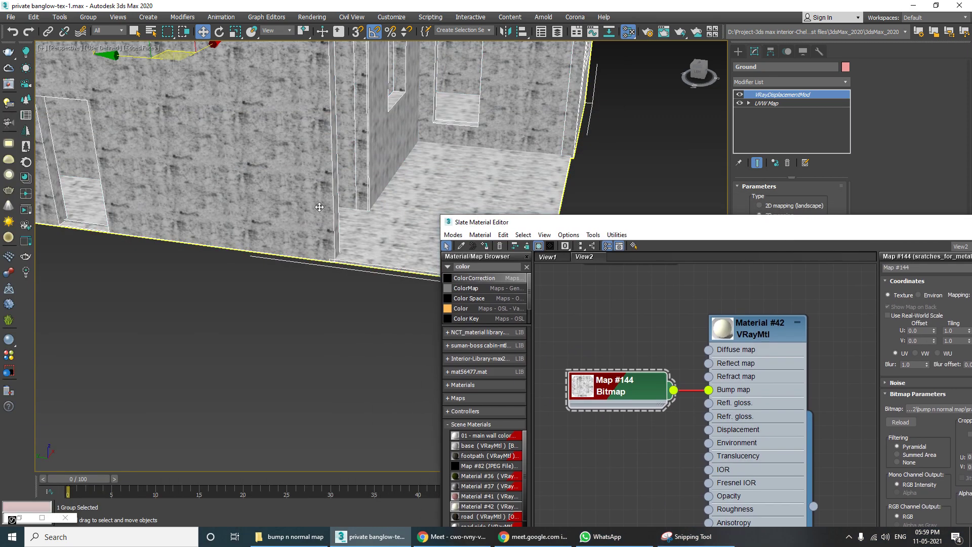
scroll(210, 226, "up", 5)
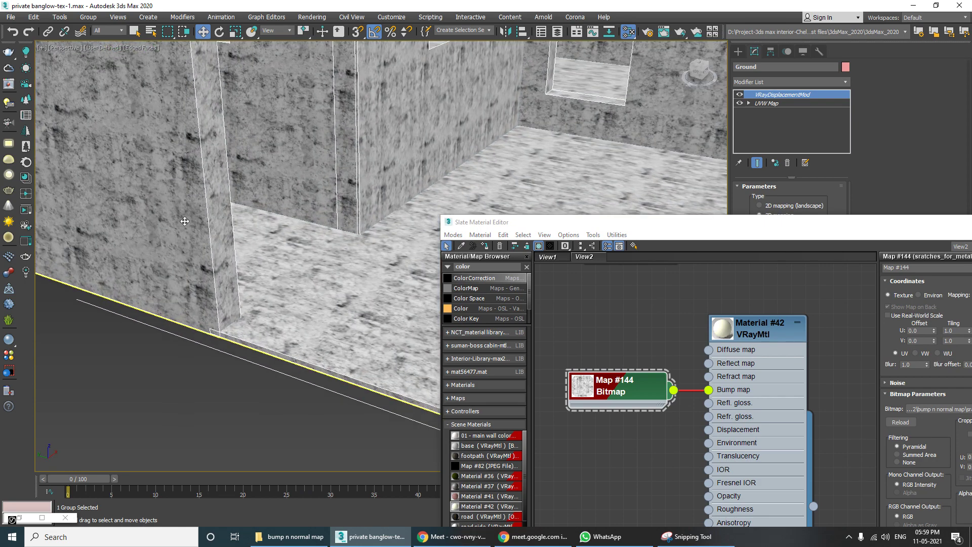
left_click(186, 222)
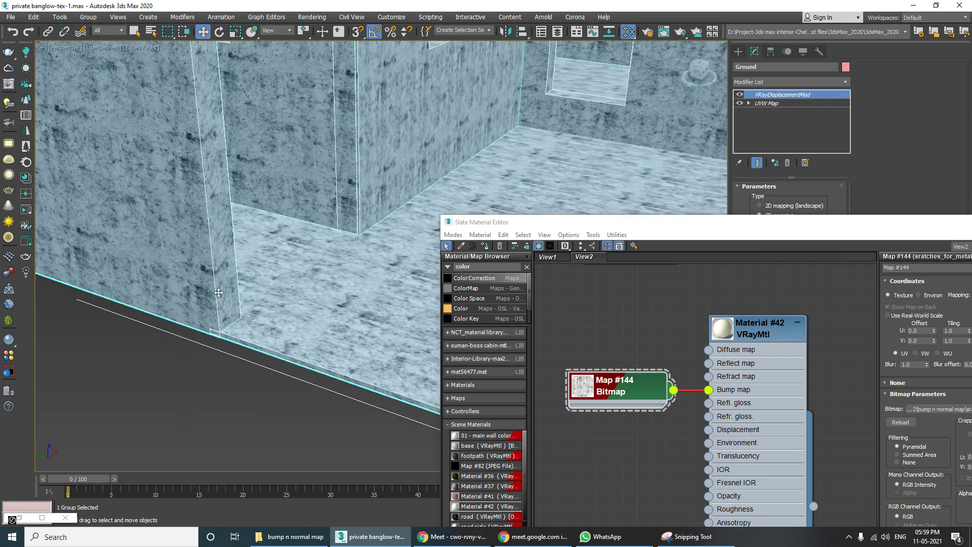
scroll(239, 277, "down", 4)
scroll(254, 267, "down", 3)
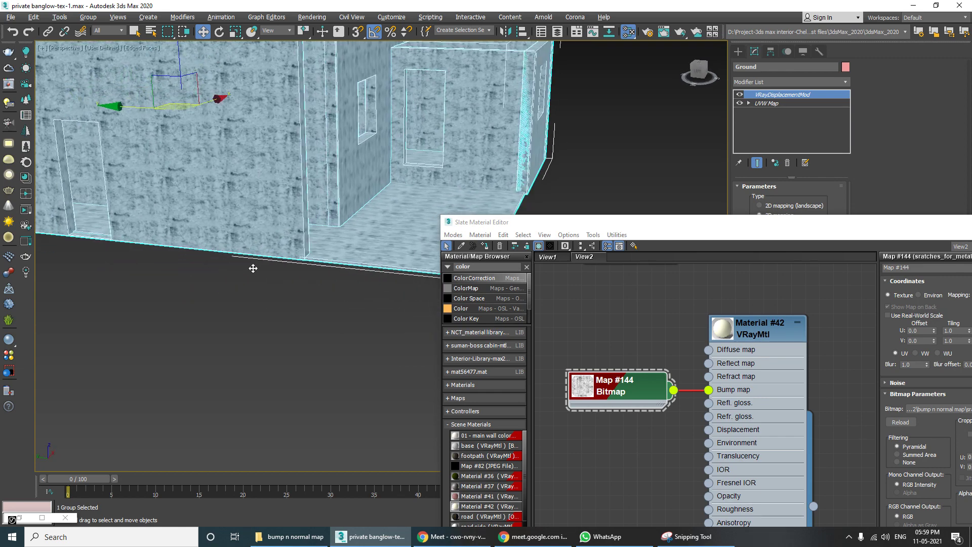
scroll(264, 276, "up", 5)
middle_click_drag(242, 281, 273, 286, "alt")
left_click_drag(561, 228, 580, 237)
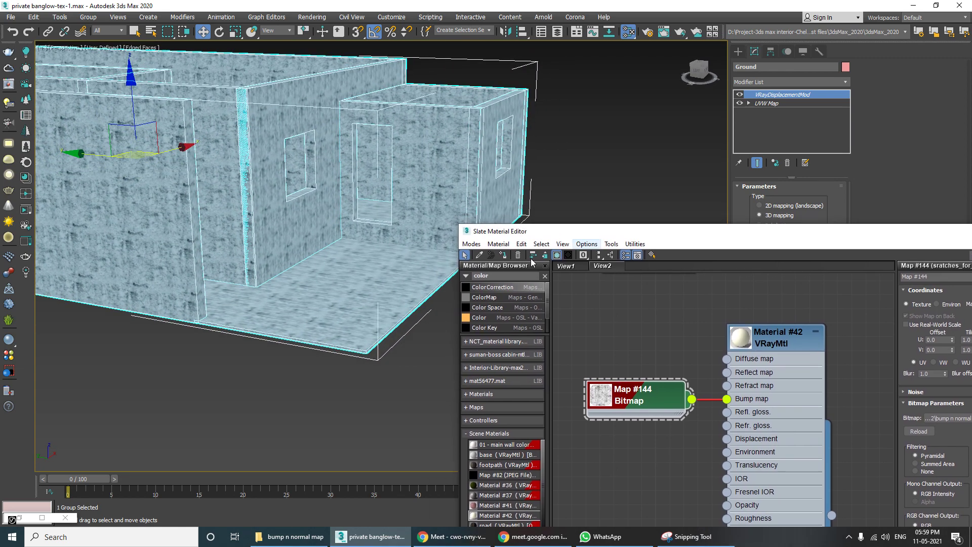
scroll(282, 271, "down", 2)
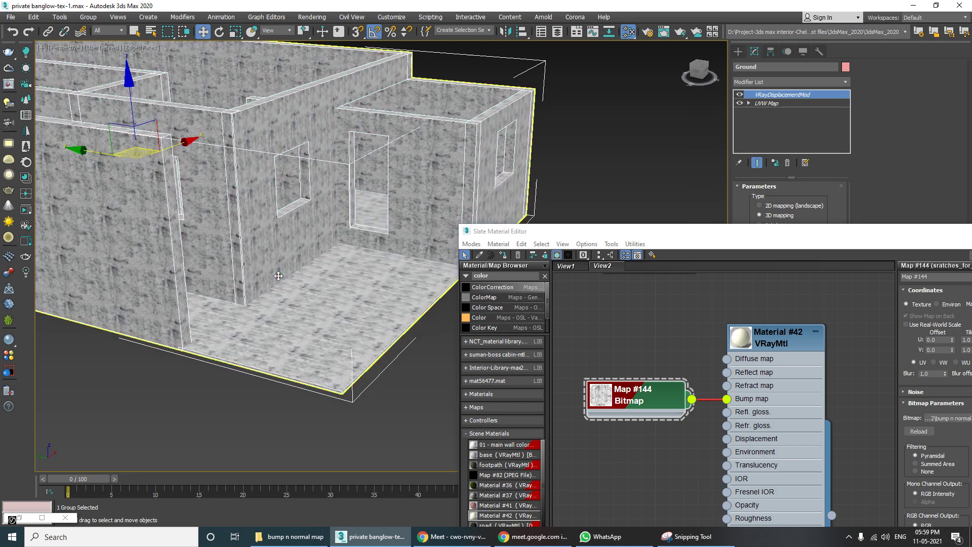
middle_click_drag(278, 276, 286, 278, "alt")
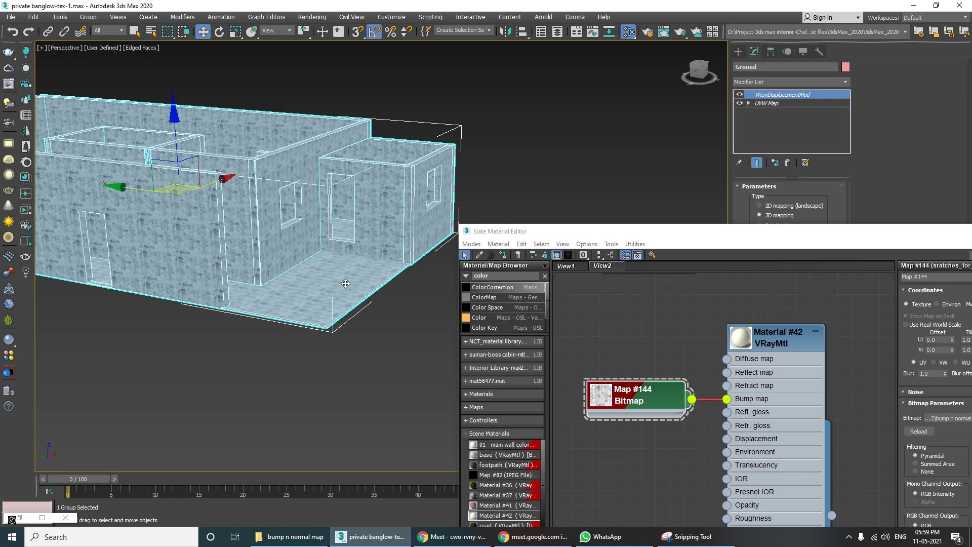
left_click_drag(500, 233, 412, 195)
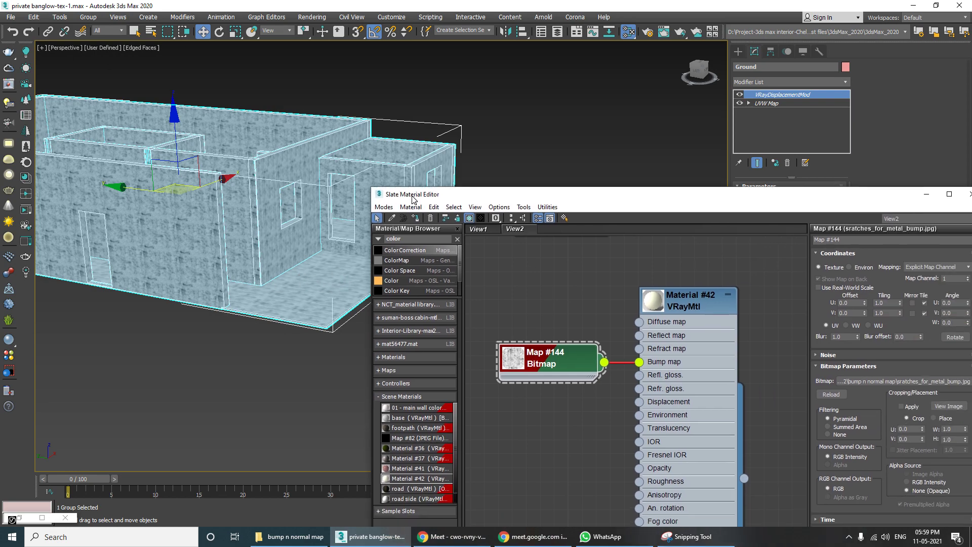
middle_click_drag(490, 317, 585, 323)
middle_click_drag(221, 299, 219, 293, "alt")
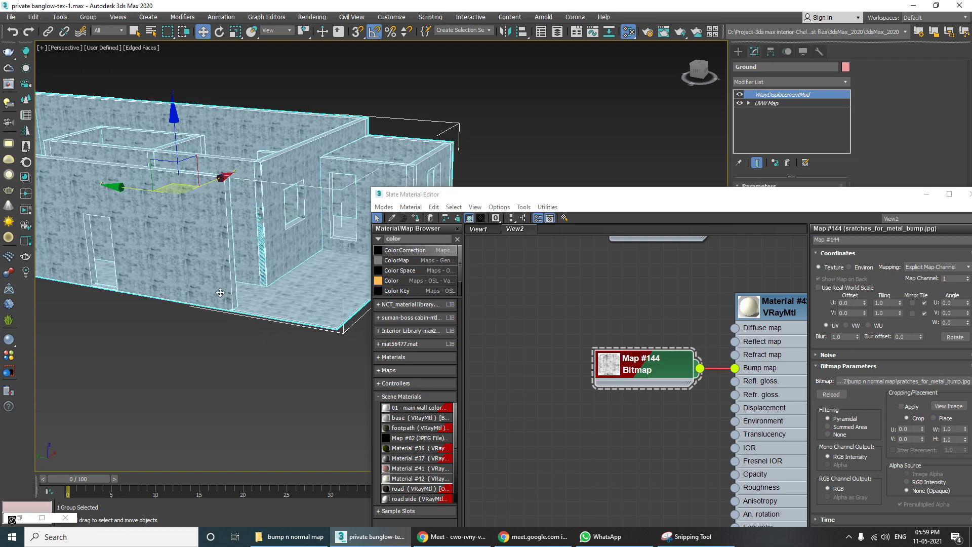
left_click_drag(612, 197, 557, 213)
middle_click_drag(585, 316, 578, 396)
left_click_drag(578, 396, 570, 396)
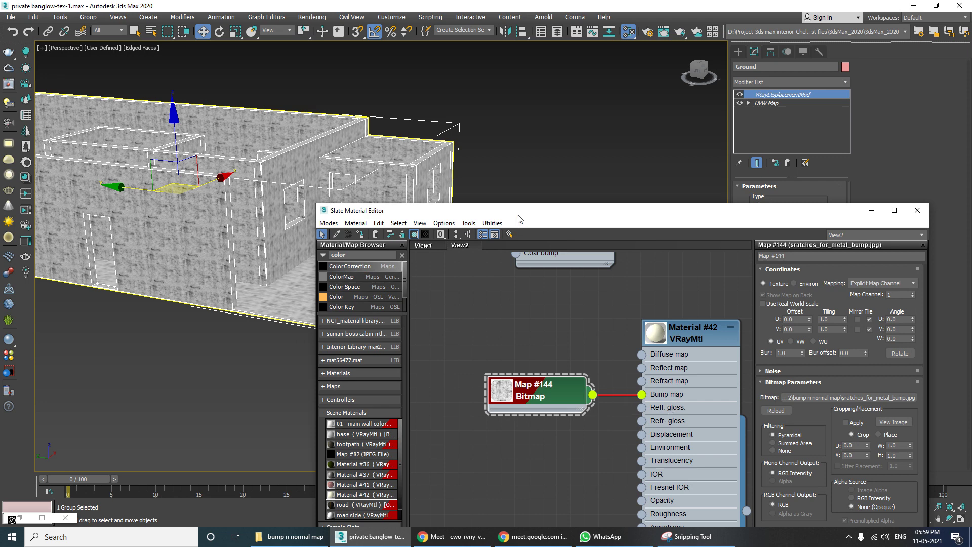
left_click_drag(519, 219, 473, 148)
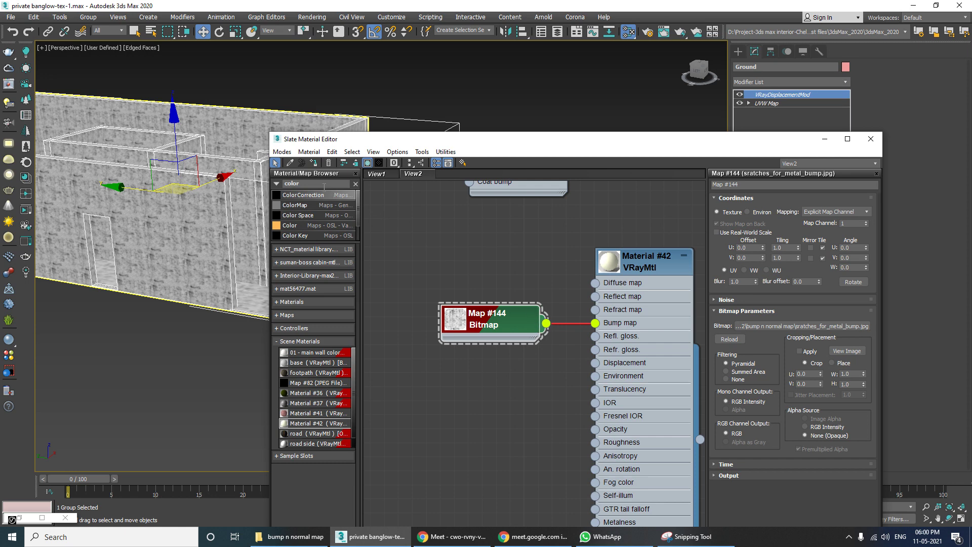
Step: Switch to File Explorer and go from the bump n normal map folder up to the tex2 folder
left_click(261, 536)
left_click_drag(187, 100, 360, 99)
left_click(387, 125)
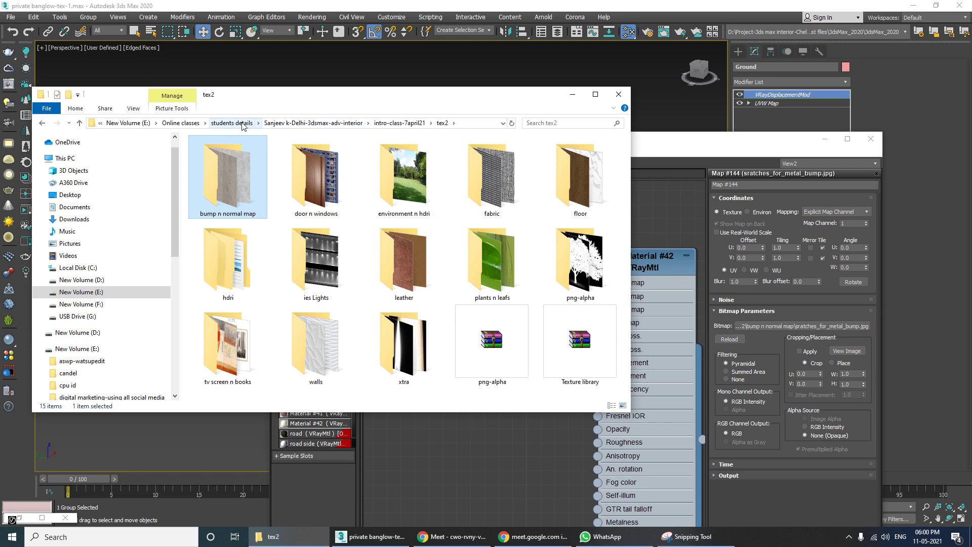
Step: Open a second File Explorer window and browse to D:\3ds max\Materials n tex\Megascan tex-imp
right_click(283, 538)
left_click(266, 484)
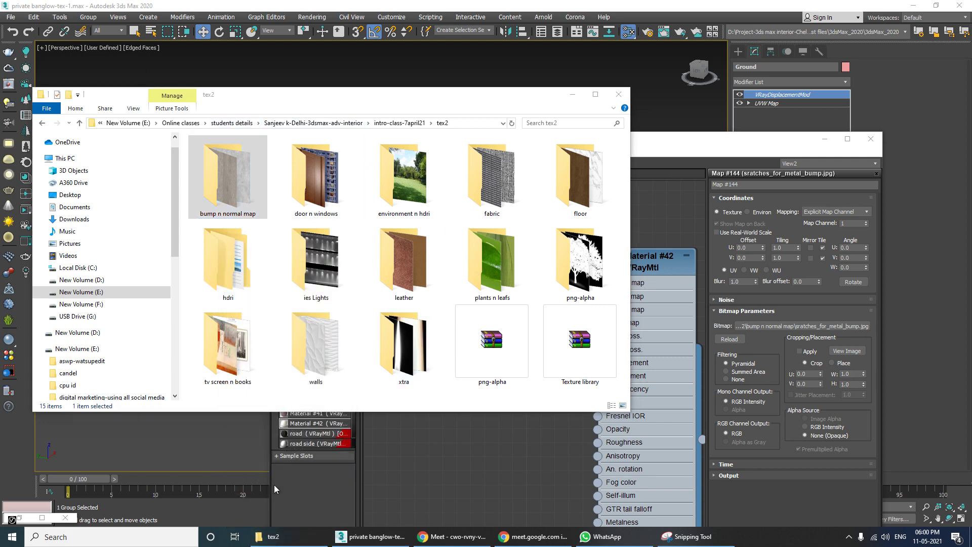
double_click(383, 216)
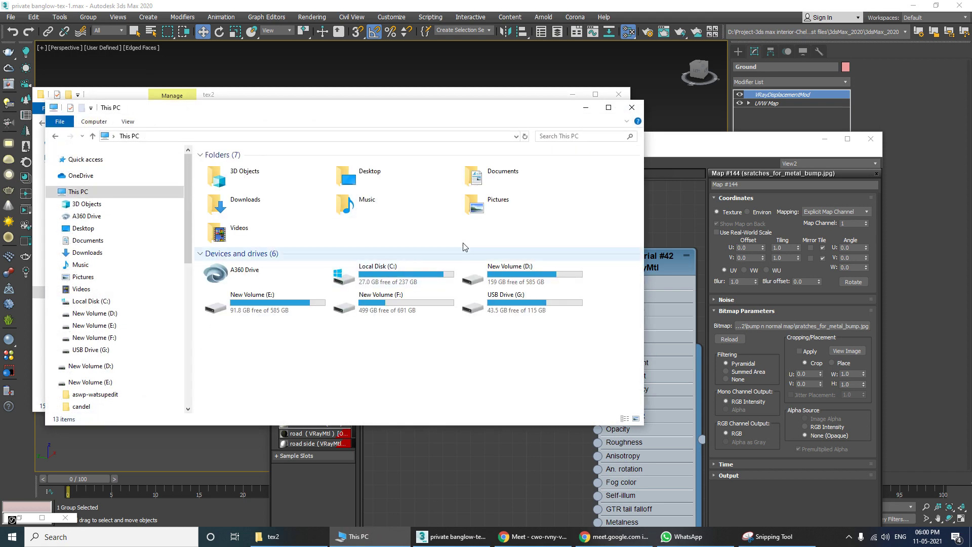
double_click(540, 272)
double_click(225, 178)
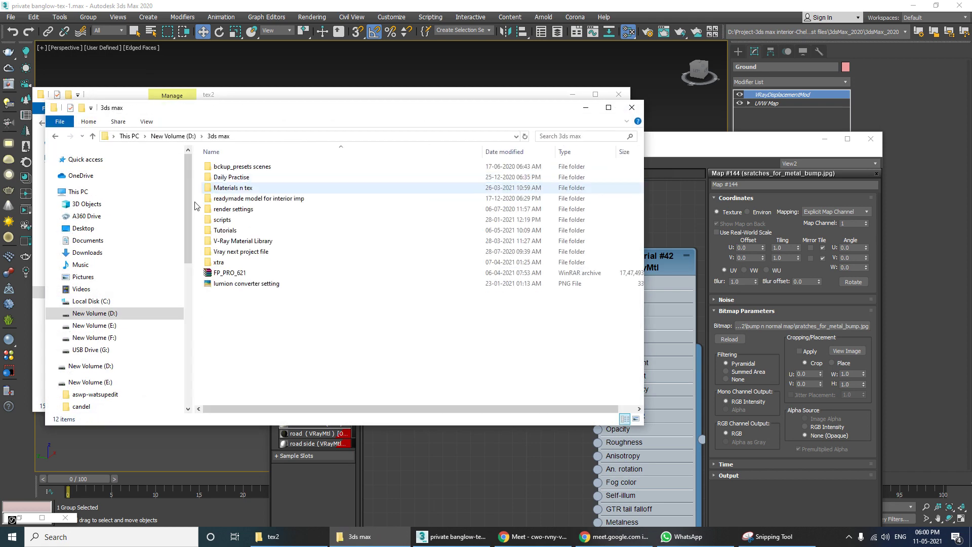
double_click(233, 187)
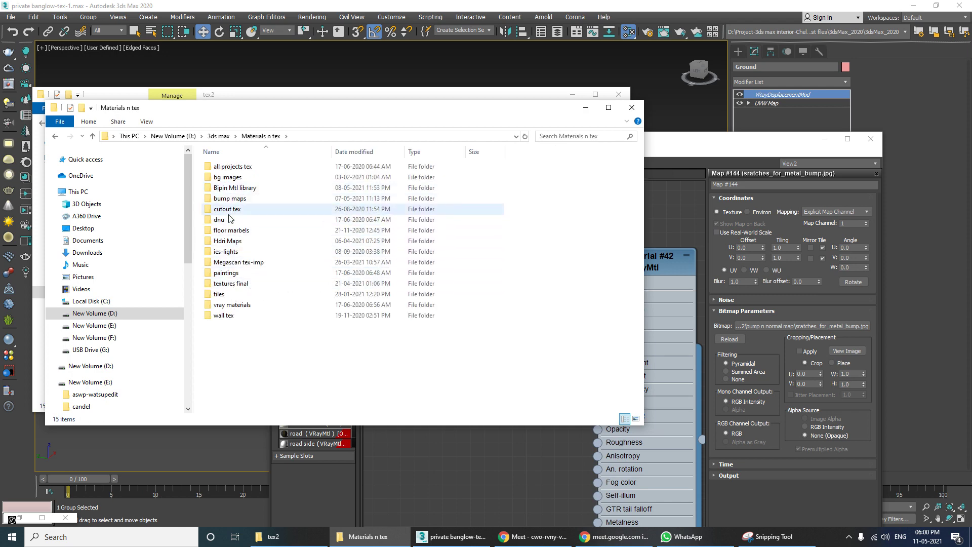
double_click(233, 263)
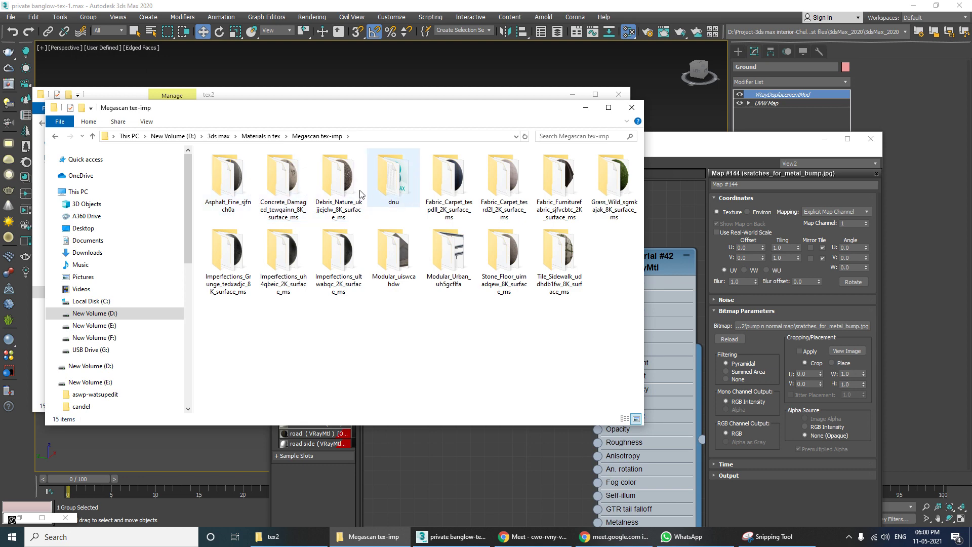
Step: View the preview image in the Concrete_Damaged surface folder, then close it and return to the Megascan tex-imp folder
double_click(288, 178)
double_click(232, 199)
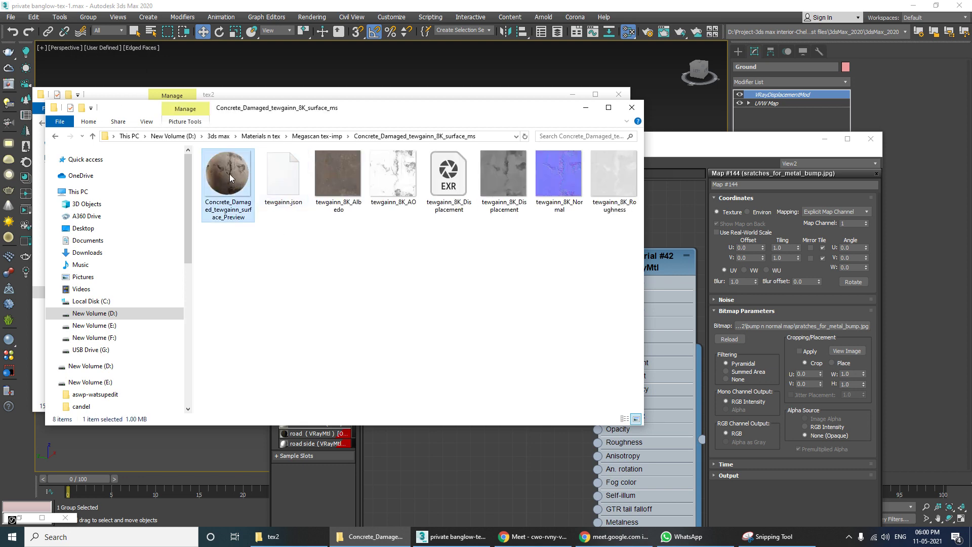
left_click(698, 128)
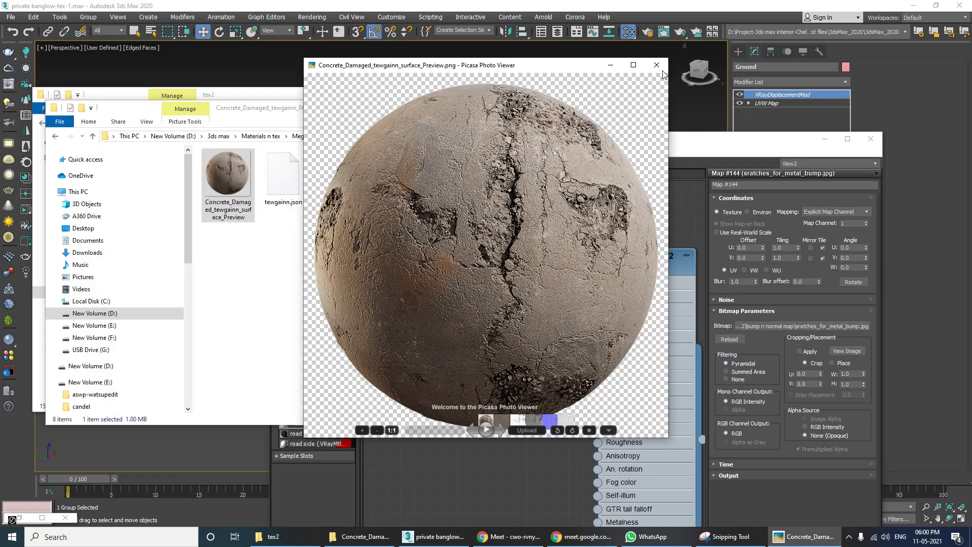
key("BackSpace")
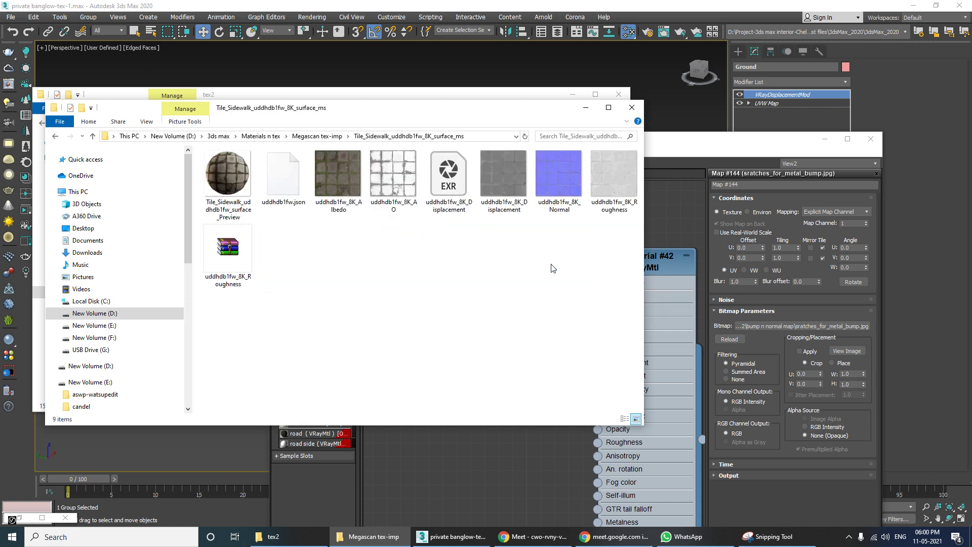
Step: Open the Tile_Sidewalk surface folder and view its preview image, then close the viewer
double_click(550, 269)
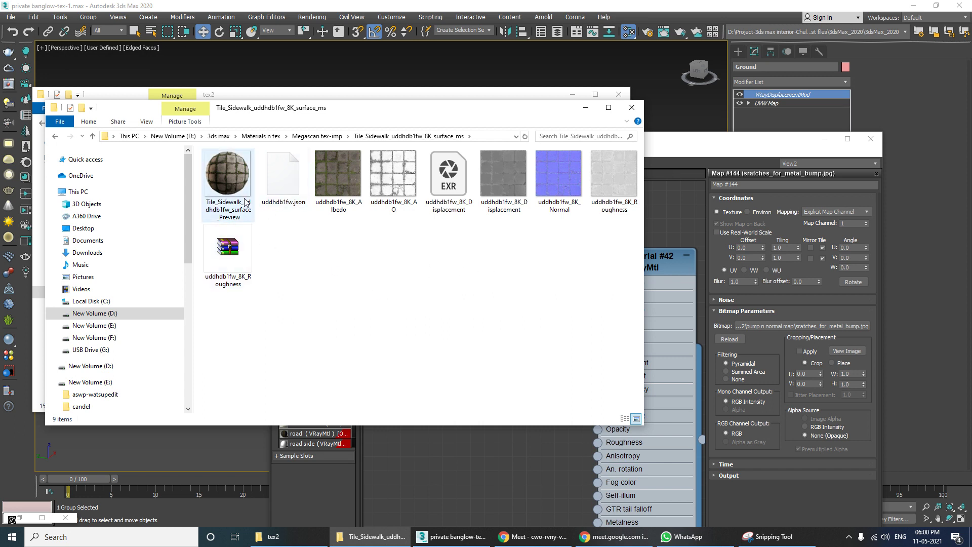
double_click(229, 177)
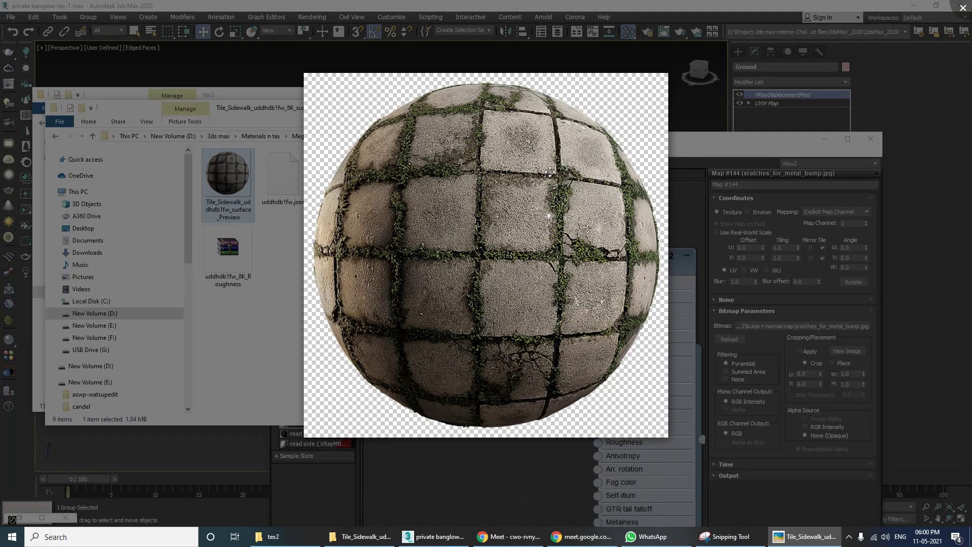
key("Escape")
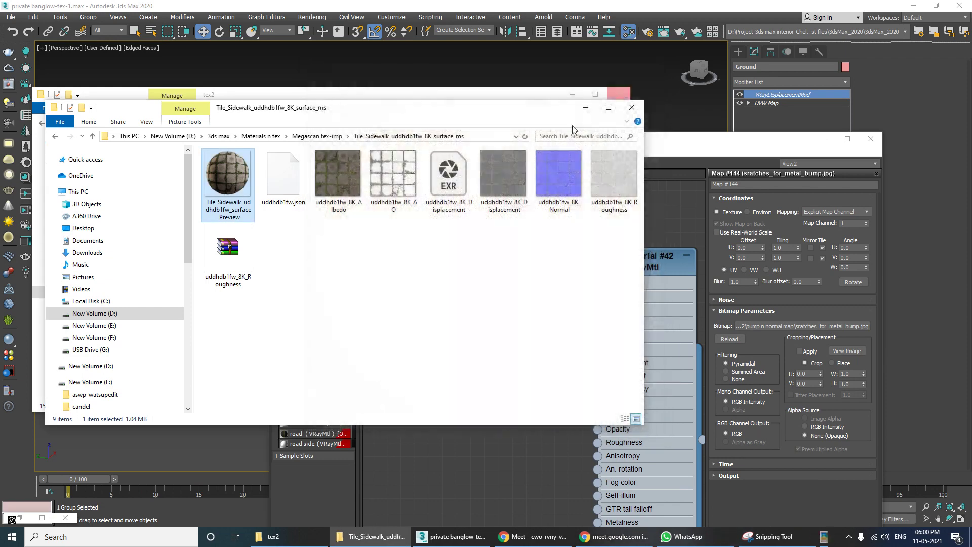
Step: Compare the Tile_Sidewalk set's Albedo and AO maps, select the AO file, and return to the Slate Material Editor
double_click(351, 182)
key("Right")
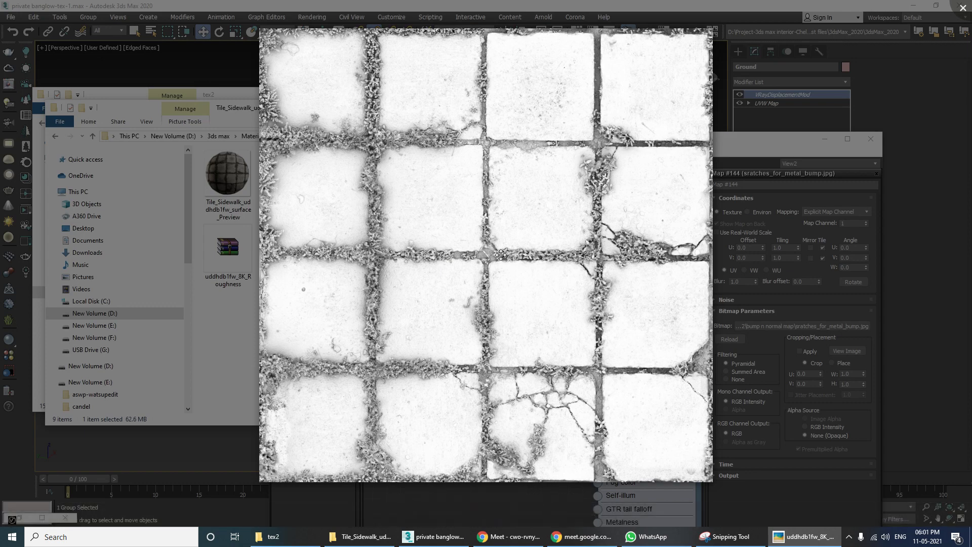
key("Left")
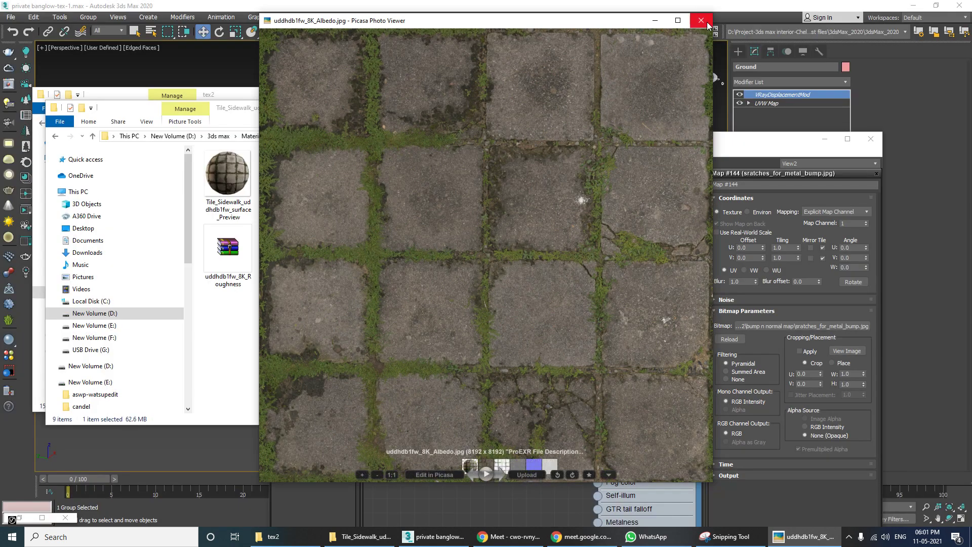
left_click(705, 21)
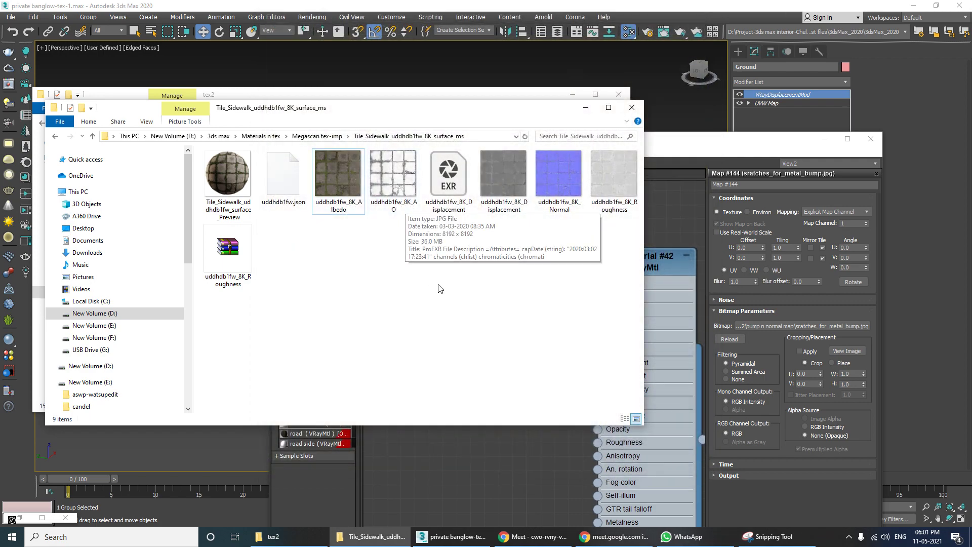
left_click(390, 193)
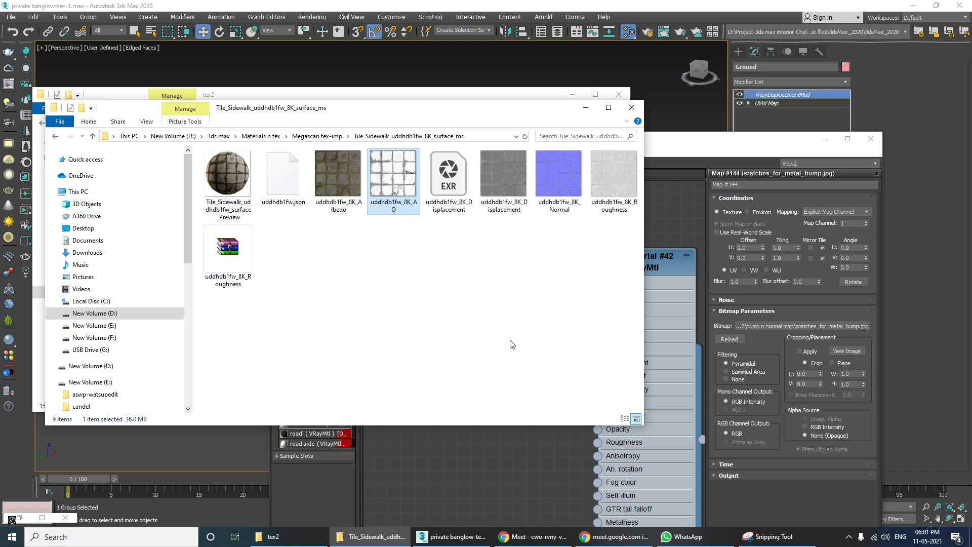
left_click(546, 437)
scroll(546, 437, "down", 3)
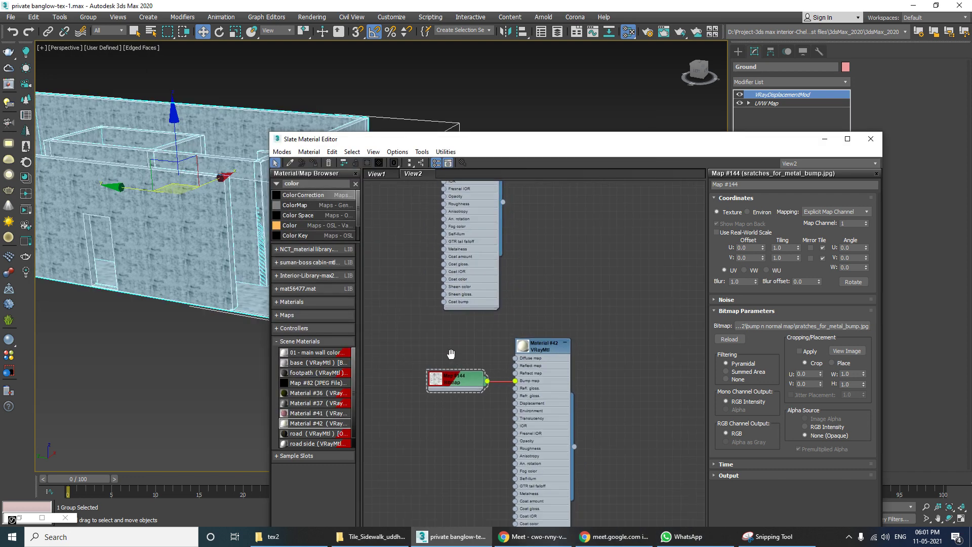
Step: Tidy the wall material's node tree by lining up its diffuse bitmap, the reflect ColorCorrection node and that node's source bitmap
scroll(553, 371, "down", 3)
middle_click_drag(553, 370, 476, 425)
scroll(599, 352, "up", 2)
middle_click_drag(599, 353, 459, 367)
scroll(458, 367, "up", 2)
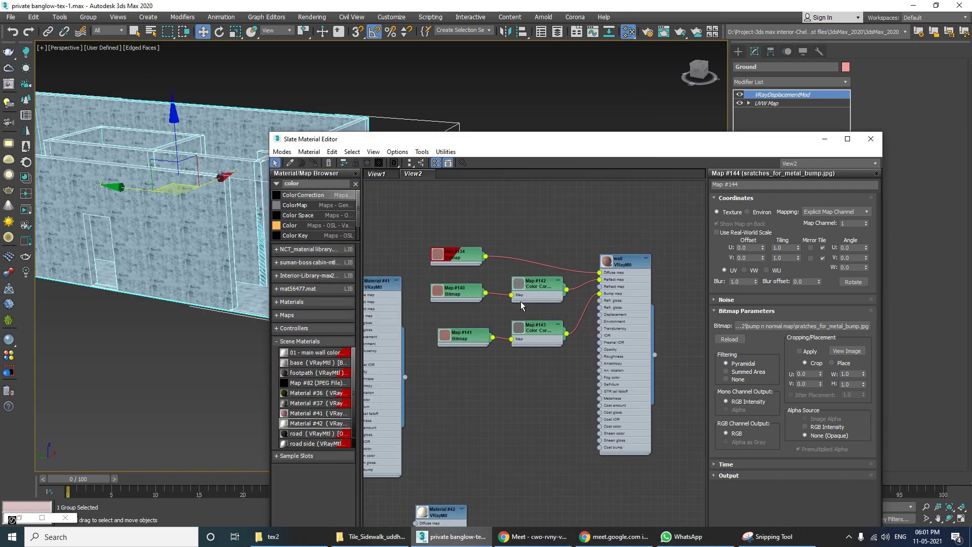
left_click(467, 259)
left_click_drag(467, 262, 547, 261)
left_click_drag(545, 295, 546, 286)
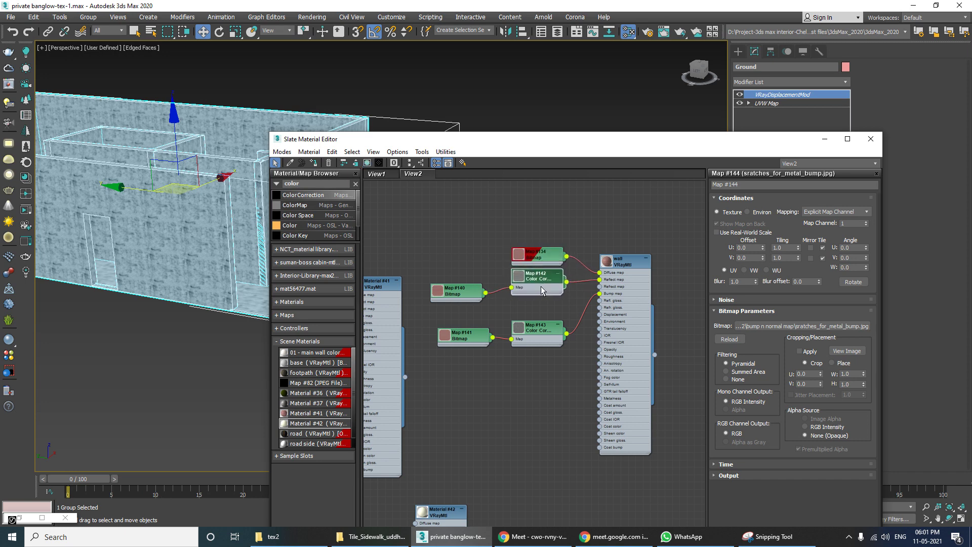
left_click_drag(483, 297, 491, 295)
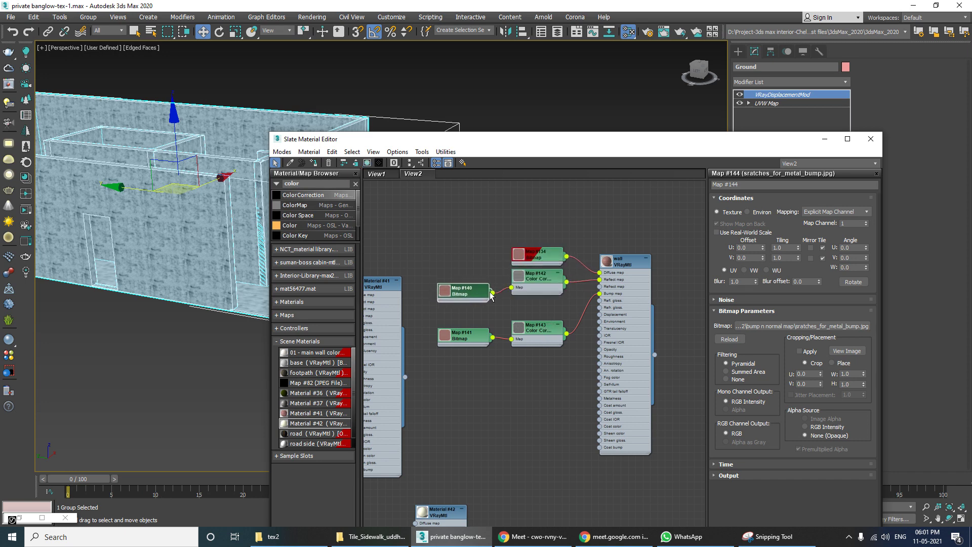
left_click(456, 334)
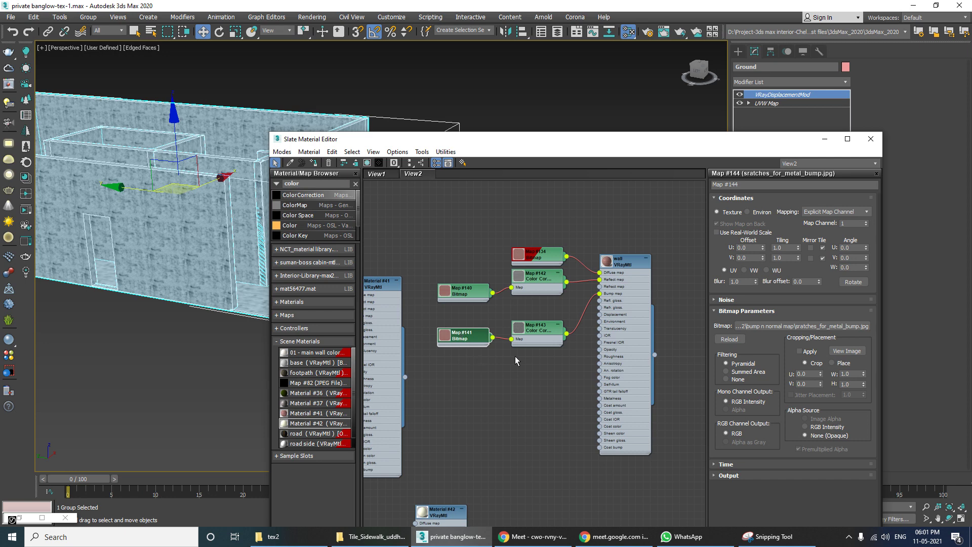
Step: Glance at the Tile_Sidewalk texture folder, then open the wall material's parameters in the Slate Material Editor
left_click(374, 536)
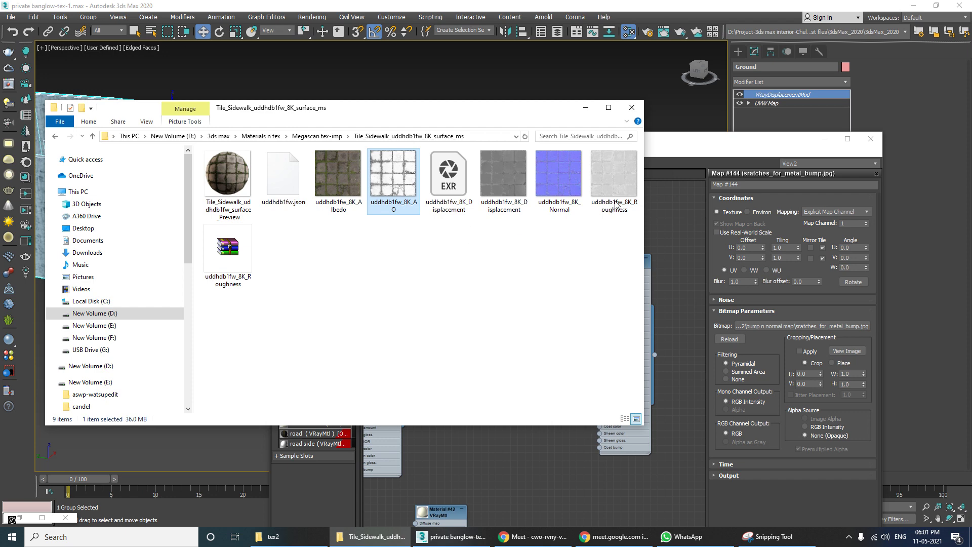
left_click_drag(654, 143, 628, 130)
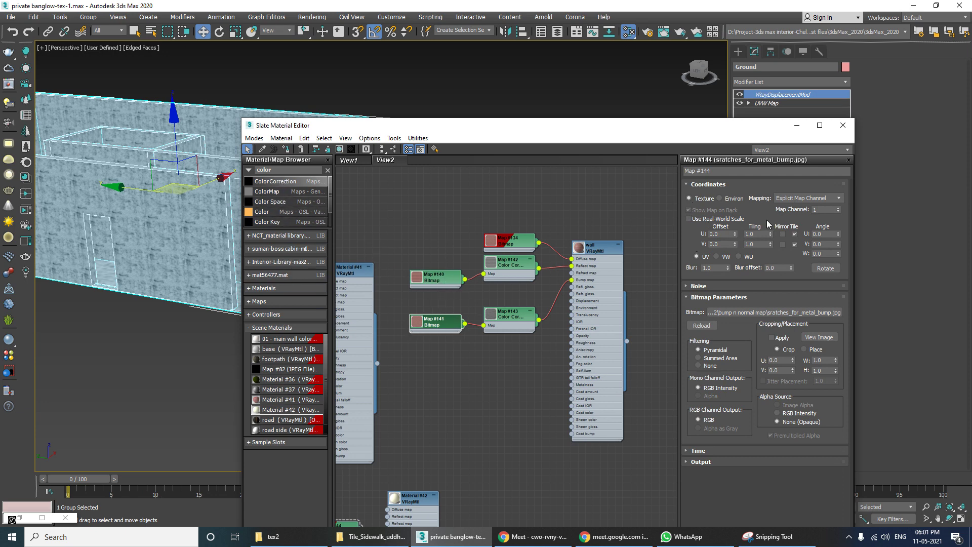
double_click(601, 249)
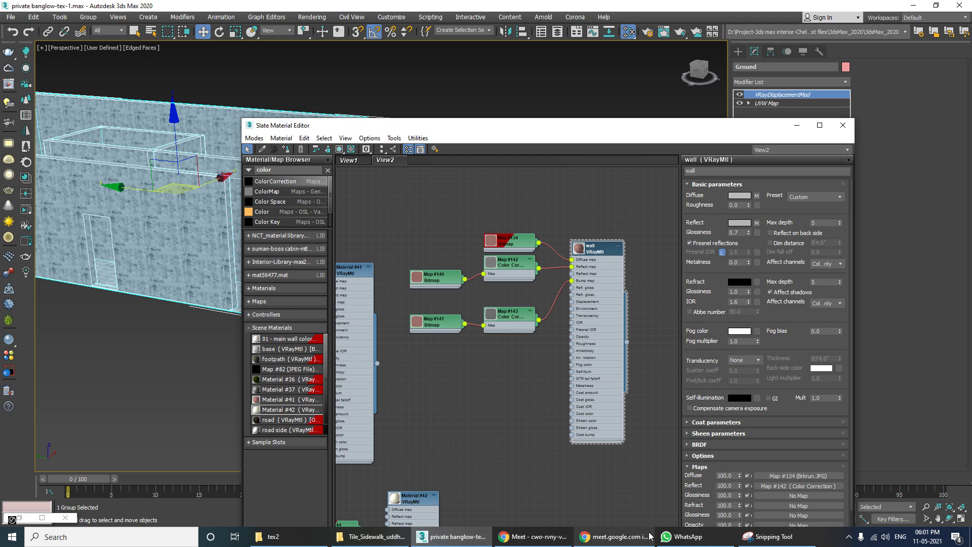
Step: View the Tile_Sidewalk set's Roughness map in the image viewer, then close it
left_click(386, 544)
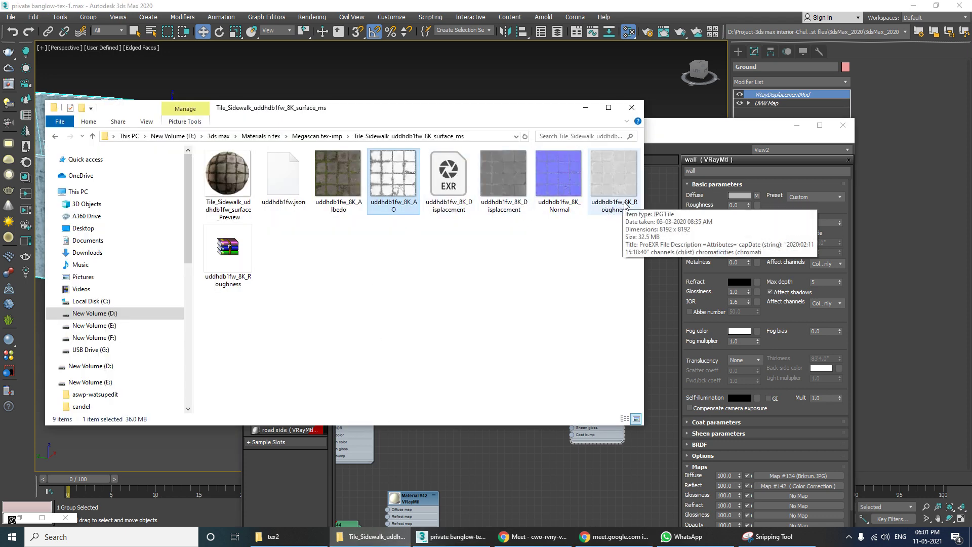
left_click(611, 189)
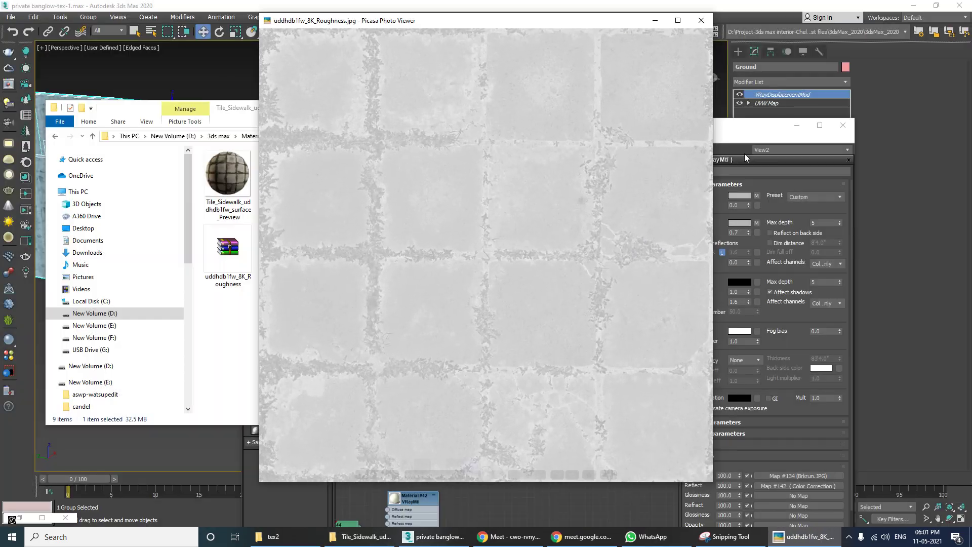
left_click(705, 20)
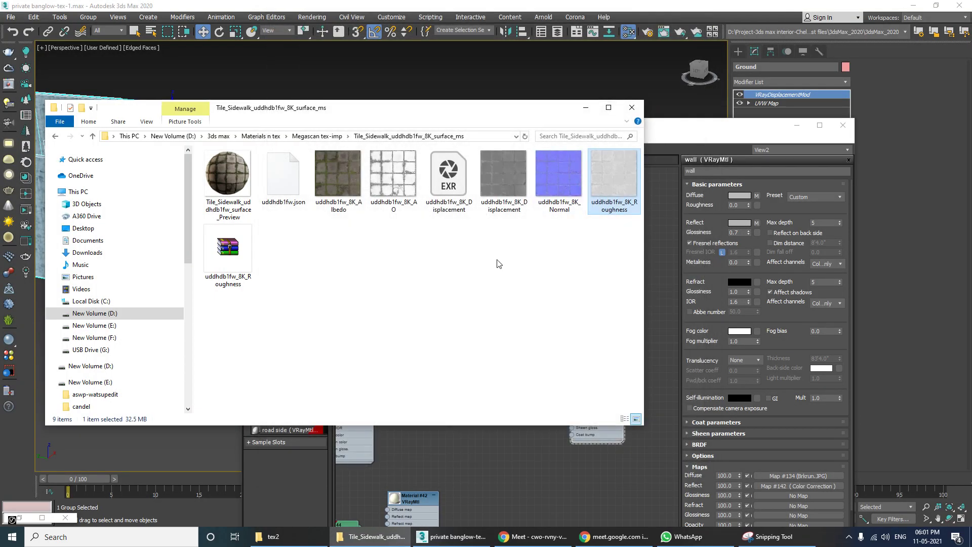
left_click(473, 256)
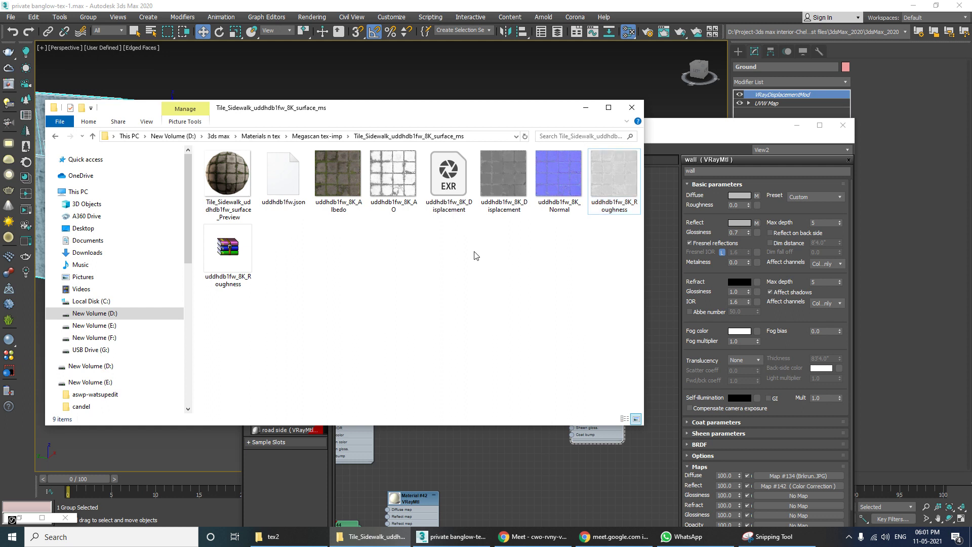
Step: Bring the Tile_Sidewalk Albedo, Normal, Roughness and Displacement JPG maps into the Slate node view as bitmap nodes
left_click(349, 182)
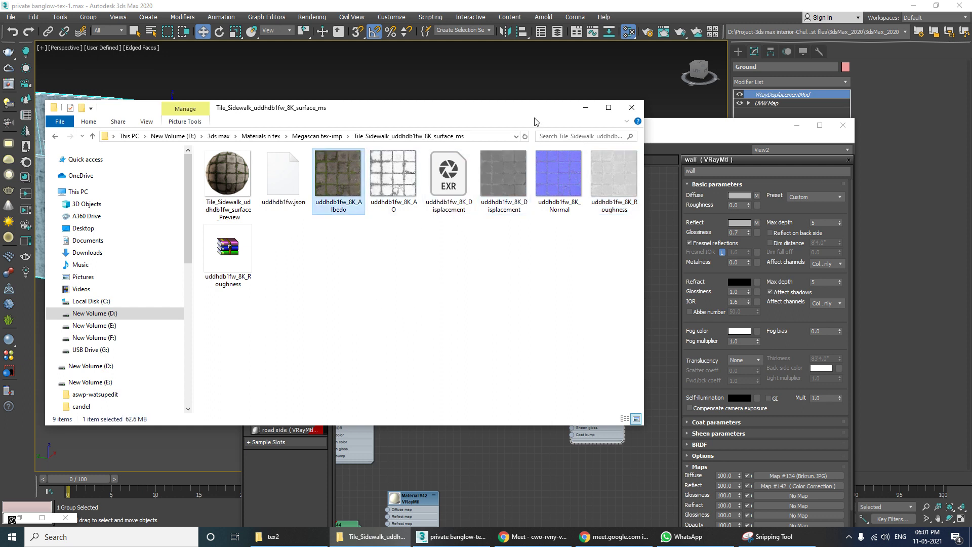
left_click_drag(528, 114, 452, 82)
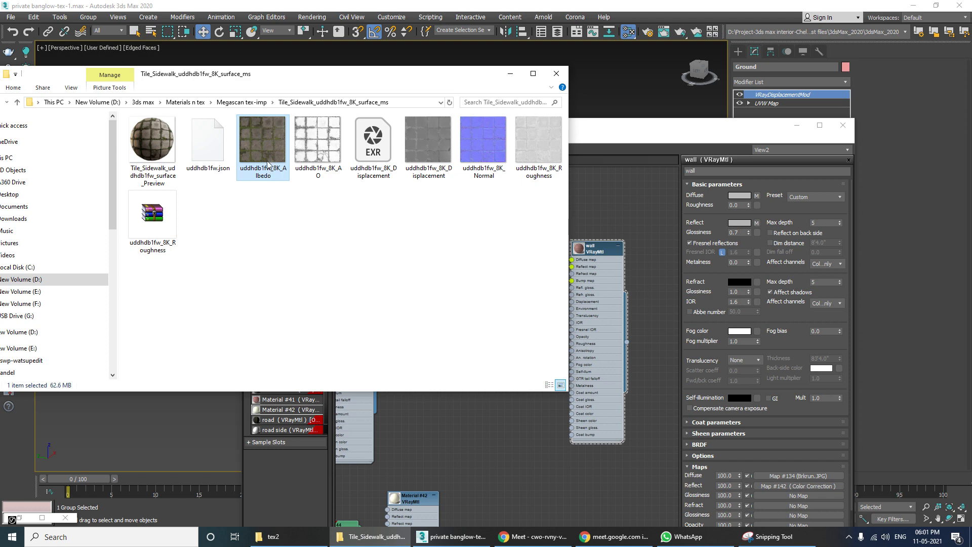
left_click_drag(263, 168, 481, 429)
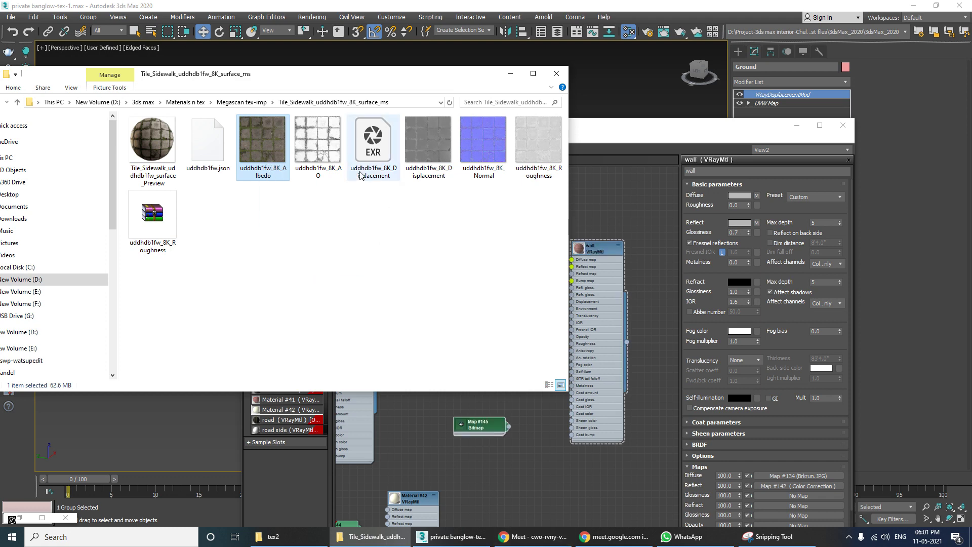
left_click_drag(482, 150, 512, 469)
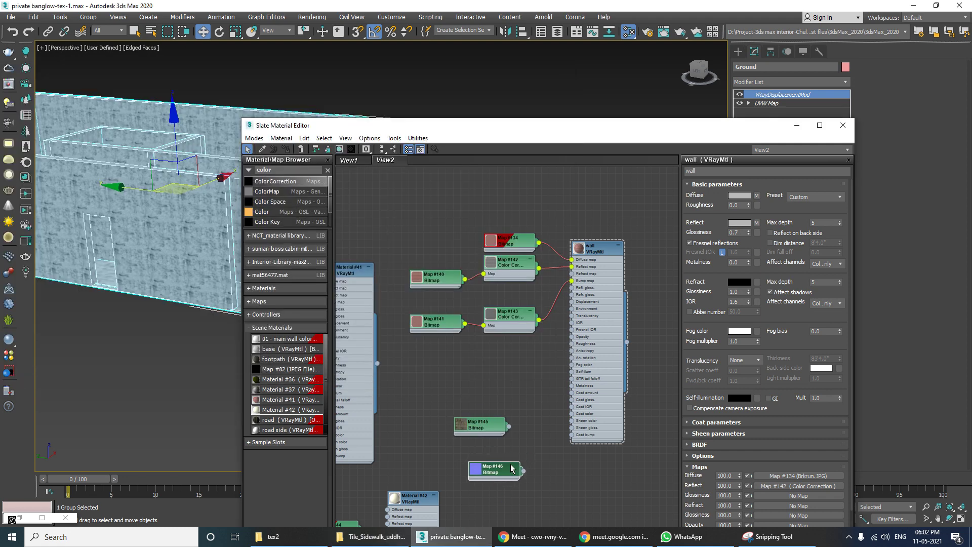
key("alt+Tab")
left_click_drag(541, 175, 557, 475)
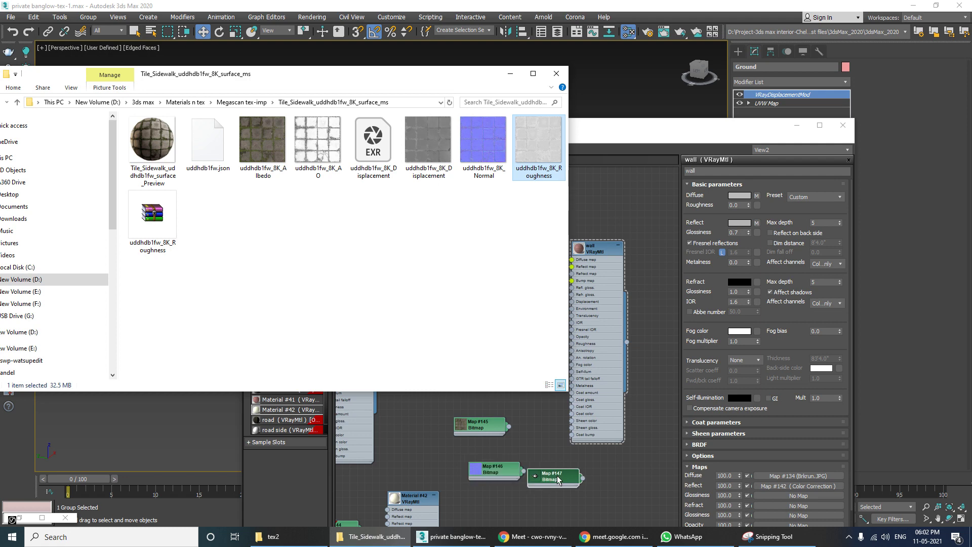
key("alt+Tab")
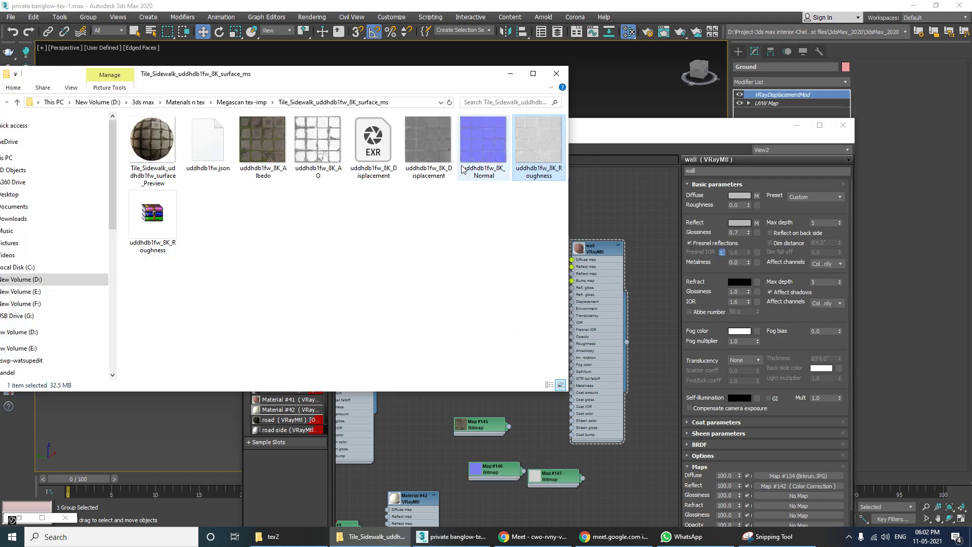
left_click(429, 149)
left_click_drag(436, 161, 433, 435)
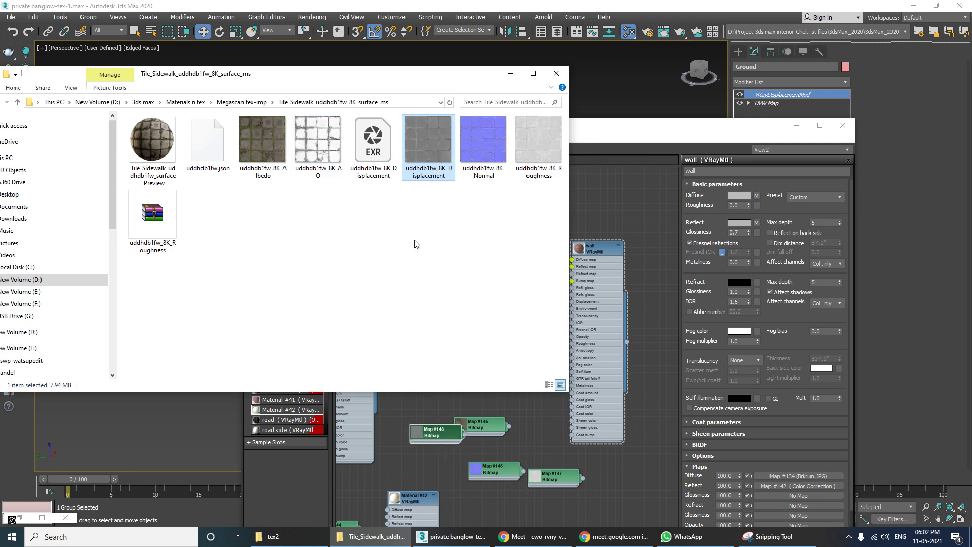
left_click(425, 216)
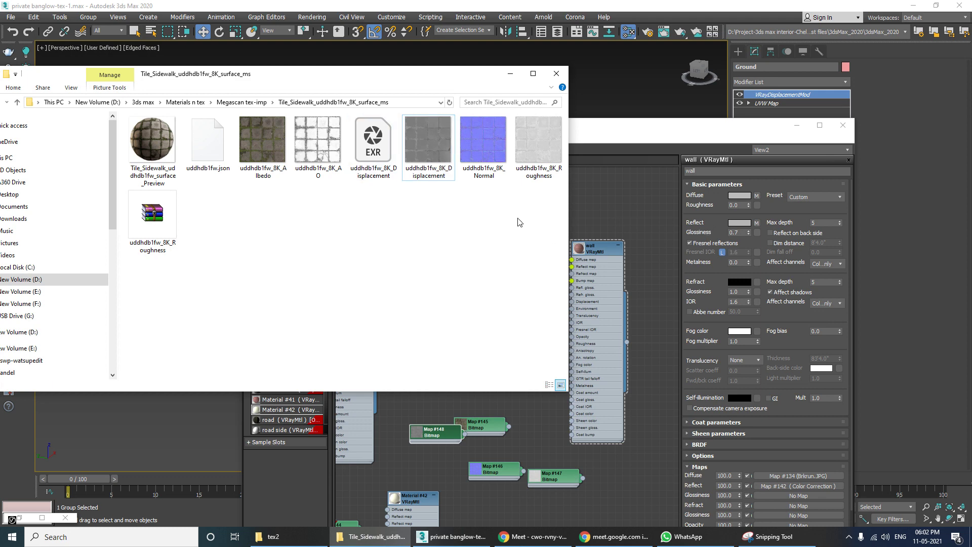
Step: Move the four Tile_Sidewalk bitmaps to an empty area and stack them in a column: Albedo, Displacement, Normal, Roughness
left_click(699, 223)
middle_click_drag(498, 430, 474, 300)
scroll(484, 310, "down", 1)
left_click_drag(512, 267, 432, 367)
middle_click_drag(515, 386, 448, 367)
scroll(448, 367, "down", 1)
left_click_drag(457, 339, 534, 440)
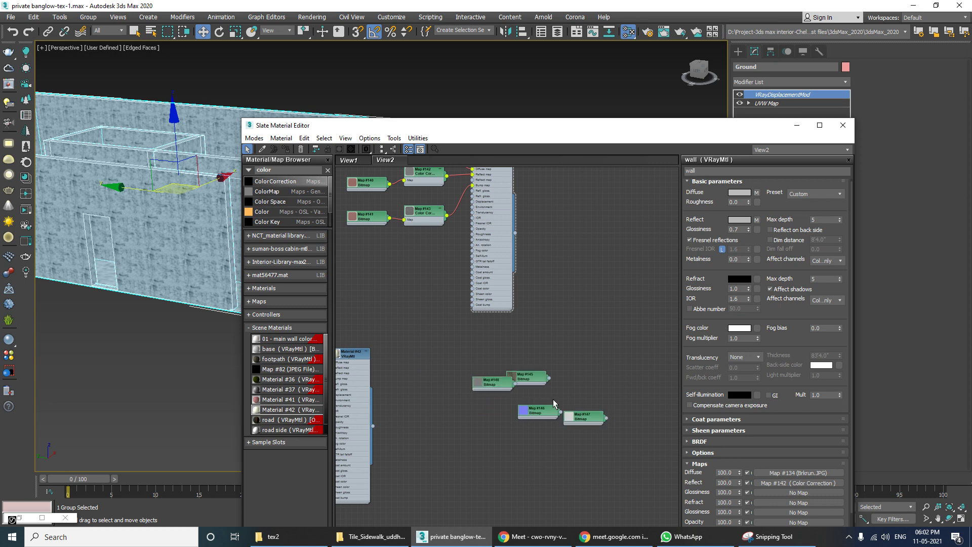
scroll(550, 397, "up", 3)
left_click_drag(522, 365, 512, 325)
left_click_drag(471, 376, 532, 366)
left_click_drag(551, 412, 540, 390)
left_click_drag(585, 440, 512, 452)
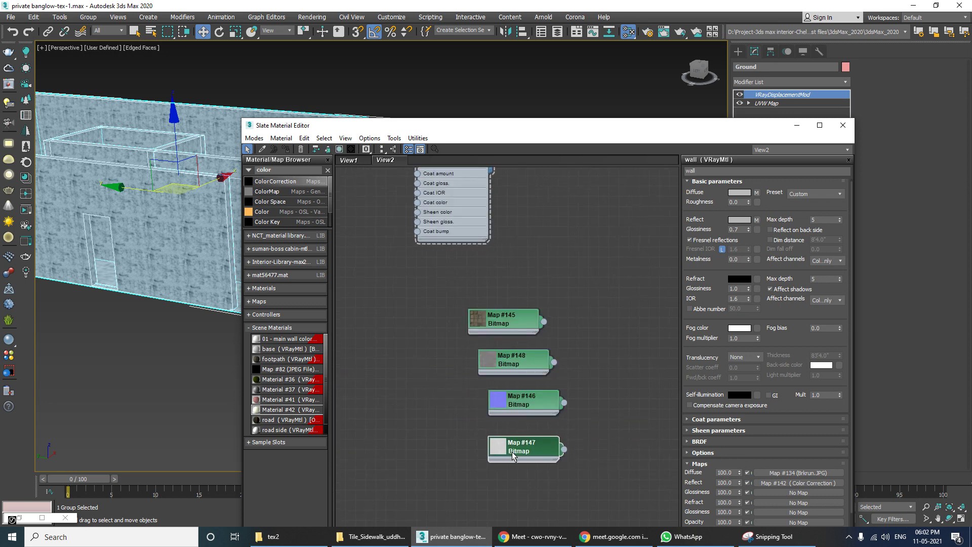
Step: Place a new VRayMtl beside the Tile_Sidewalk bitmaps and connect the Albedo bitmap to its Diffuse map
scroll(512, 451, "down", 2)
scroll(526, 412, "down", 8)
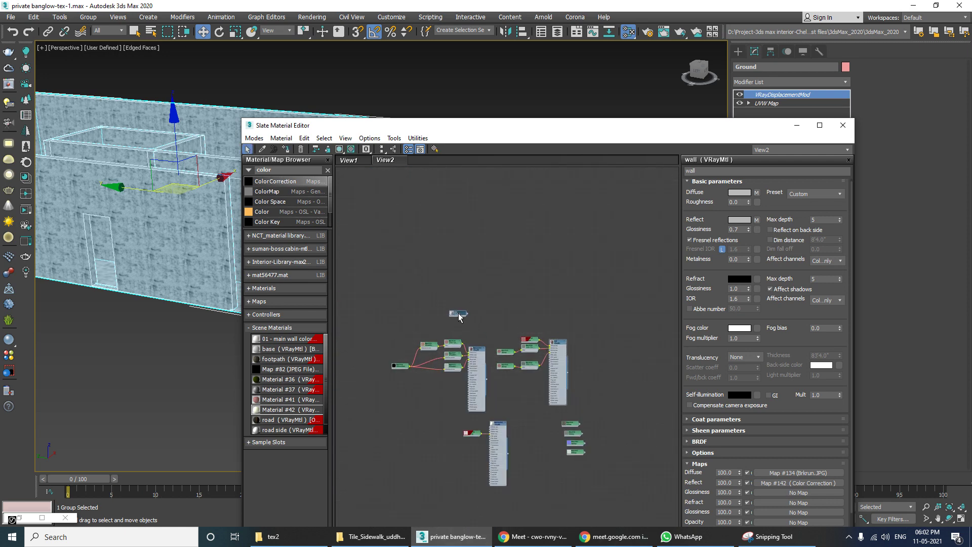
scroll(601, 437, "up", 6)
scroll(601, 437, "up", 2)
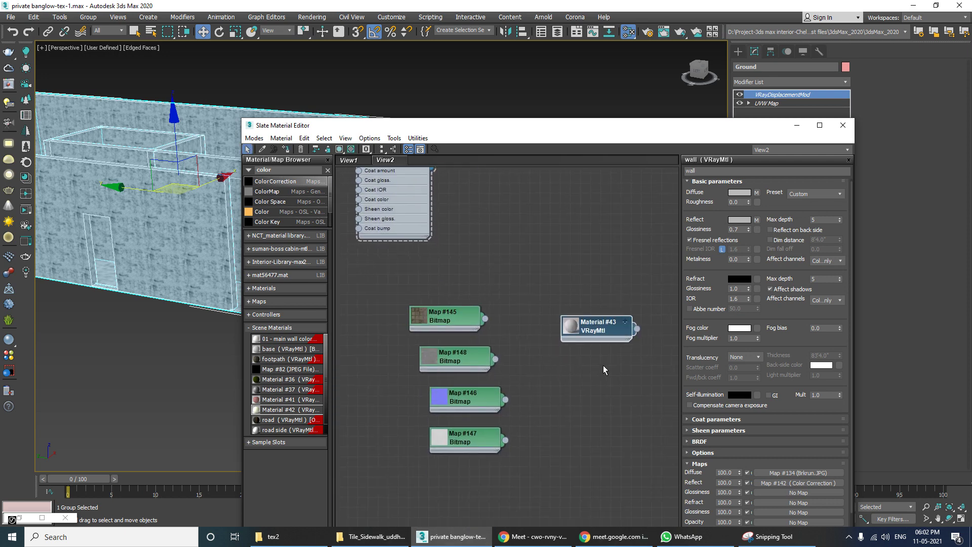
left_click_drag(600, 325, 588, 316)
left_click(442, 318)
left_click_drag(441, 318, 587, 317)
left_click(607, 67)
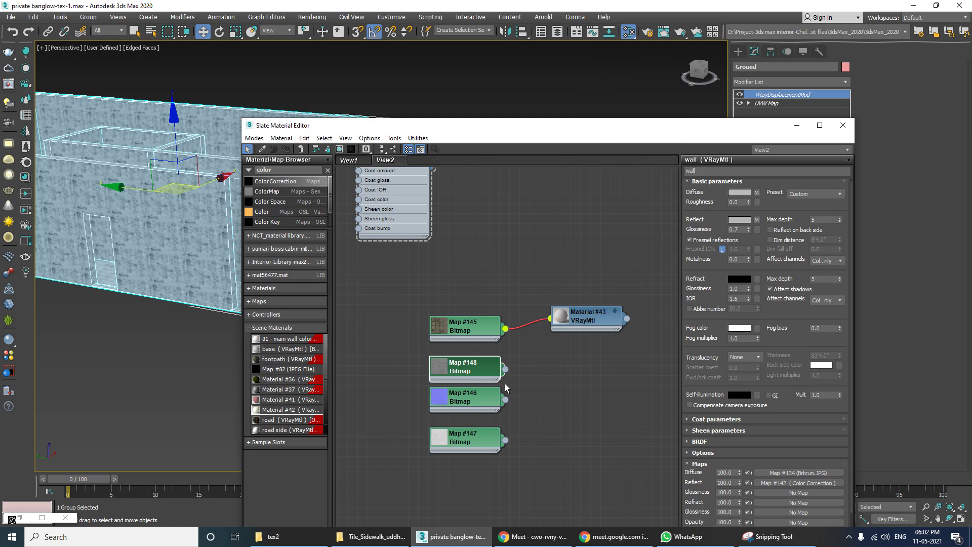
Step: Check the Displacement bitmap's parameters, set the Displacement and Normal nodes aside, and place the Roughness node directly below the Albedo node
double_click(469, 371)
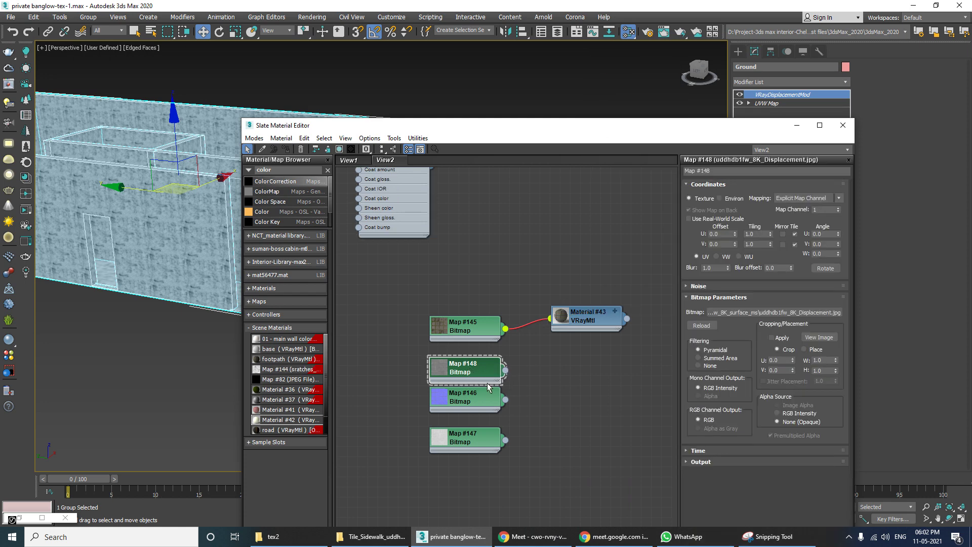
left_click_drag(481, 406, 481, 416)
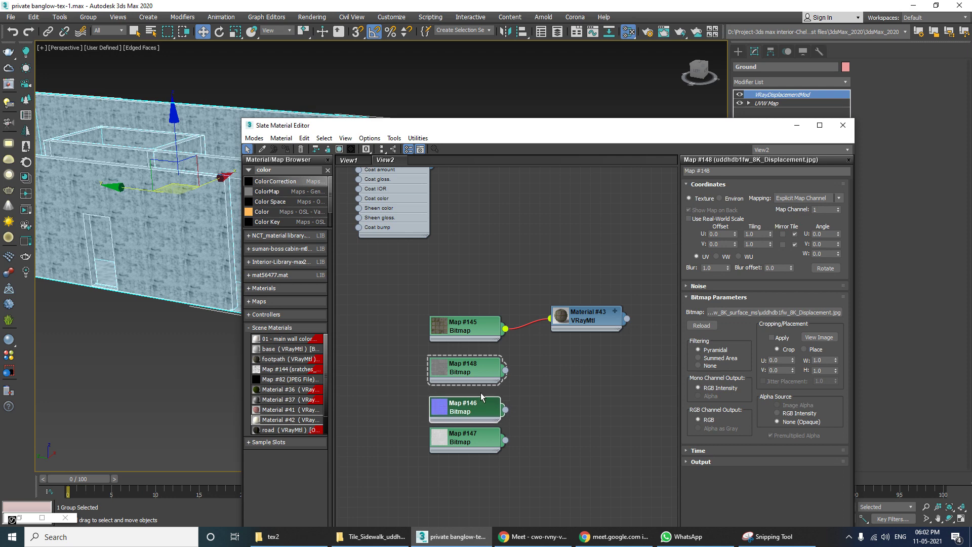
left_click_drag(408, 366, 388, 421)
left_click_drag(468, 445, 474, 373)
Step: Open the new VRayMtl's parameters and connect the Roughness bitmap to its Roughness slot as an instance
left_click_drag(606, 320, 606, 319)
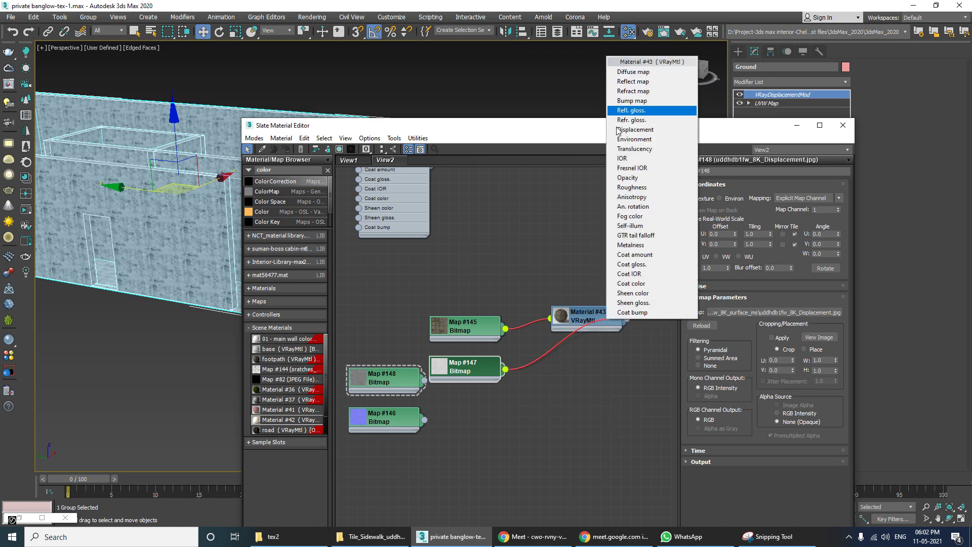
left_click(597, 286)
double_click(587, 315)
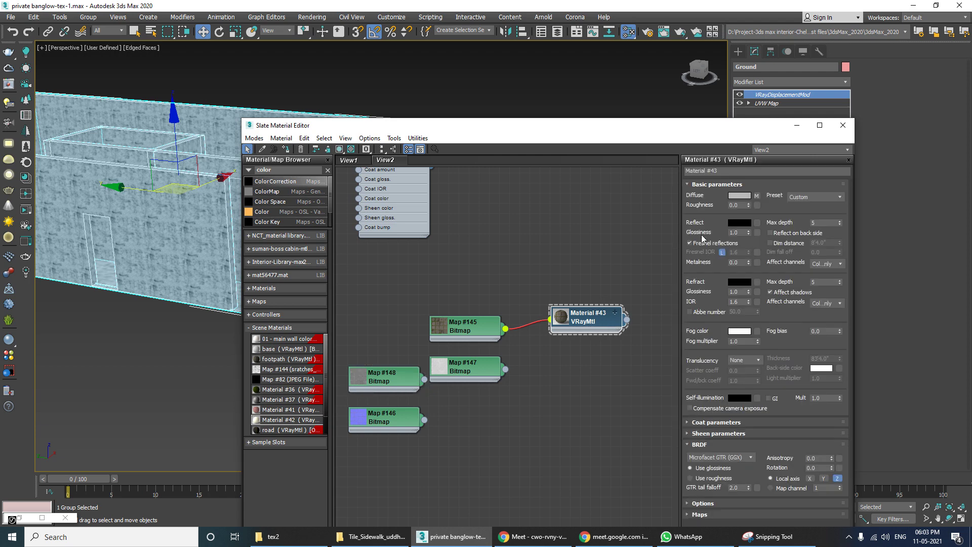
left_click_drag(508, 373, 757, 202)
left_click(525, 403)
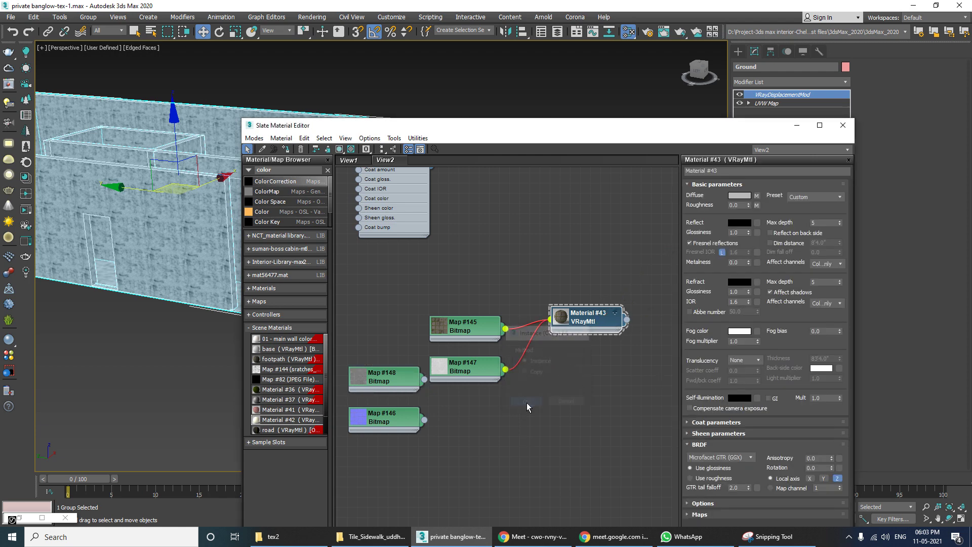
Step: Respace the Albedo and Roughness nodes beside the material and move the Displacement and Normal nodes lower as a pair
left_click(488, 365)
left_click_drag(475, 331, 475, 311)
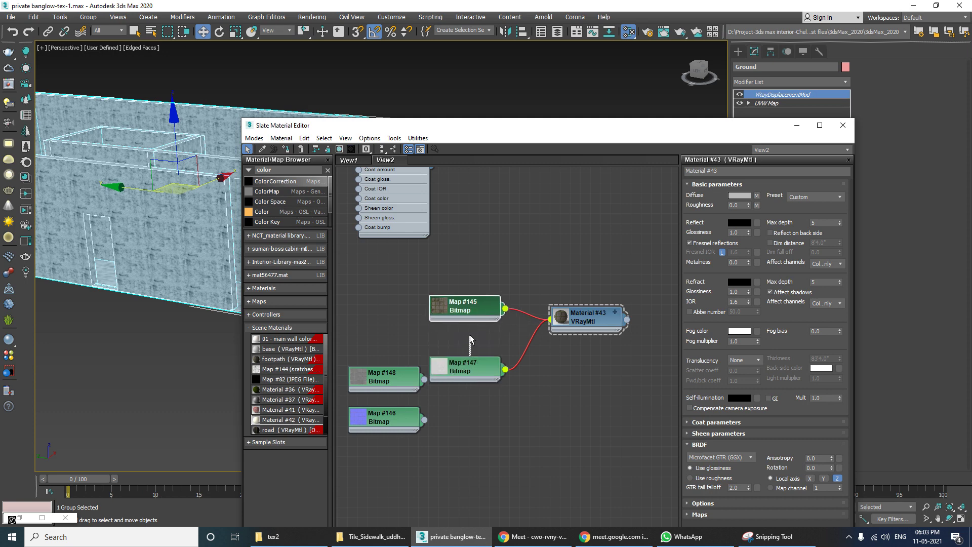
left_click_drag(463, 364, 463, 344)
middle_click_drag(463, 350, 521, 342)
left_click_drag(400, 354, 453, 447)
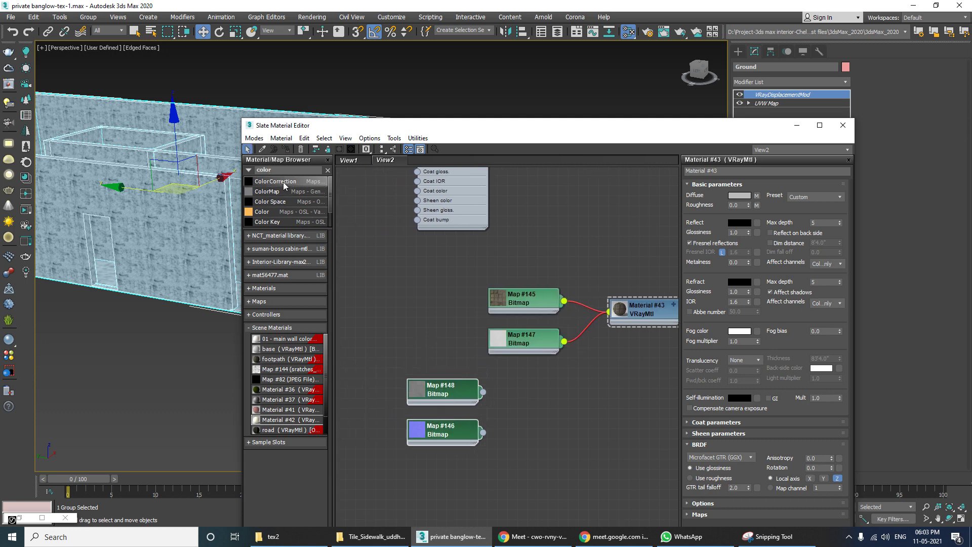
Step: Add a VRayNormalMap node, connecting the Normal bitmap to its Normal map input and the Displacement bitmap to its Bump map input
double_click(261, 171)
type("vray")
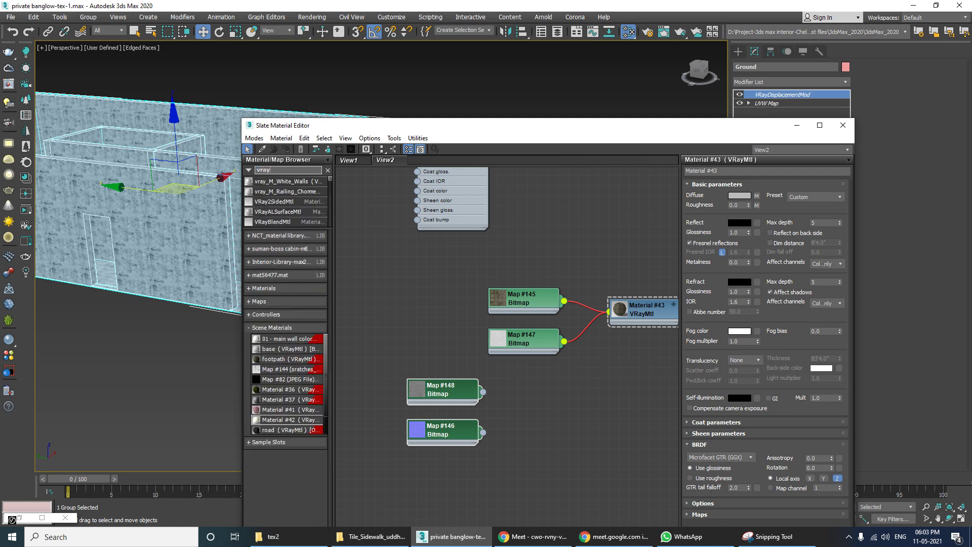
type("nor")
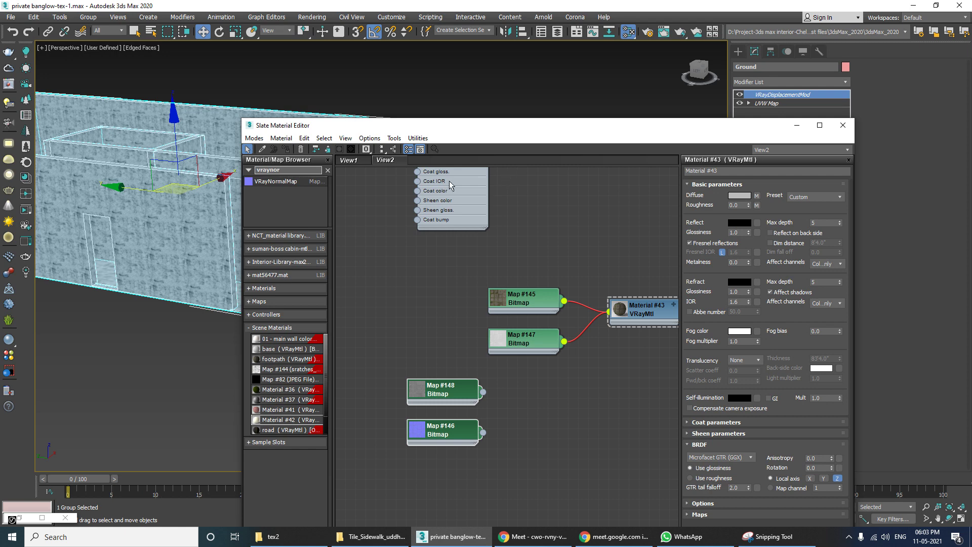
left_click_drag(297, 190, 541, 412)
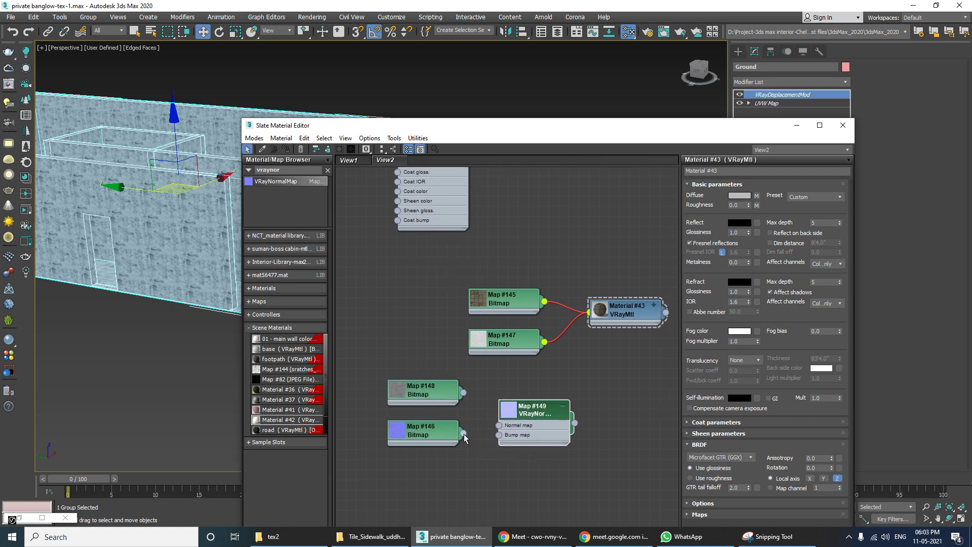
left_click_drag(463, 392, 498, 435)
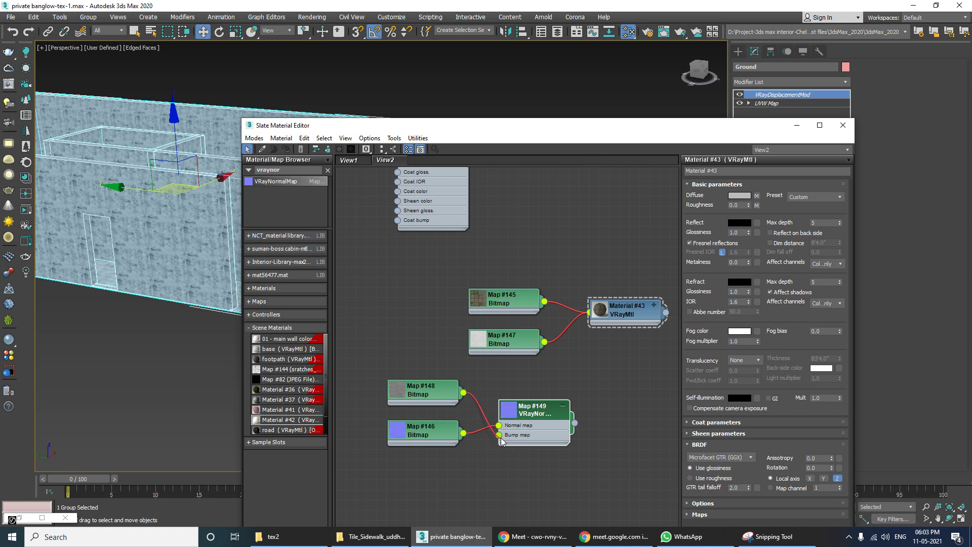
Step: Expand the Material #43 VRayMtl node and connect the VRayNormalMap output to its Bump map and Displacement inputs
middle_click_drag(589, 421, 502, 428)
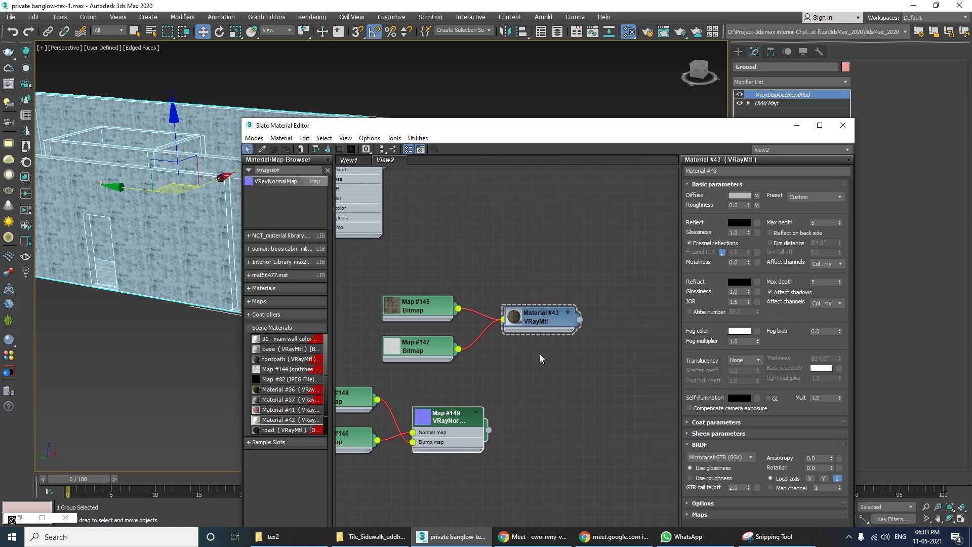
left_click(567, 316)
left_click(567, 313)
left_click_drag(484, 440, 503, 360)
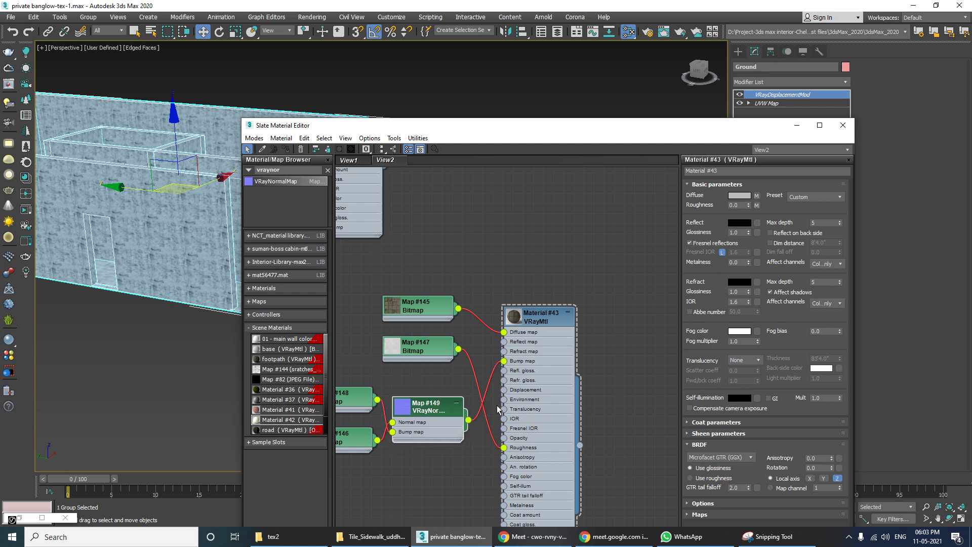
left_click_drag(468, 420, 496, 405)
Step: Enlarge the Material #43 node's preview to examine the tile shading and return it to its small size
double_click(514, 319)
scroll(541, 353, "up", 5)
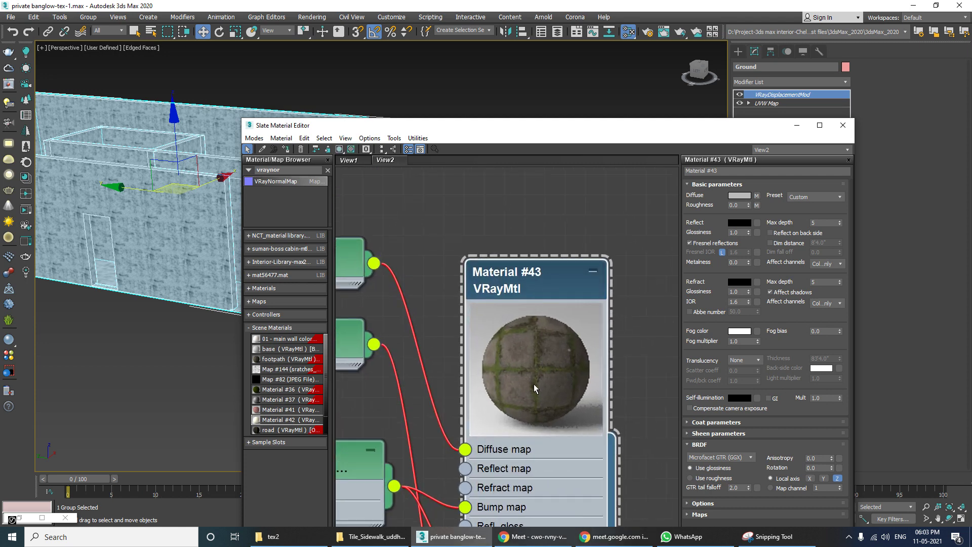
double_click(544, 356)
scroll(545, 362, "down", 1)
middle_click_drag(337, 443, 459, 400)
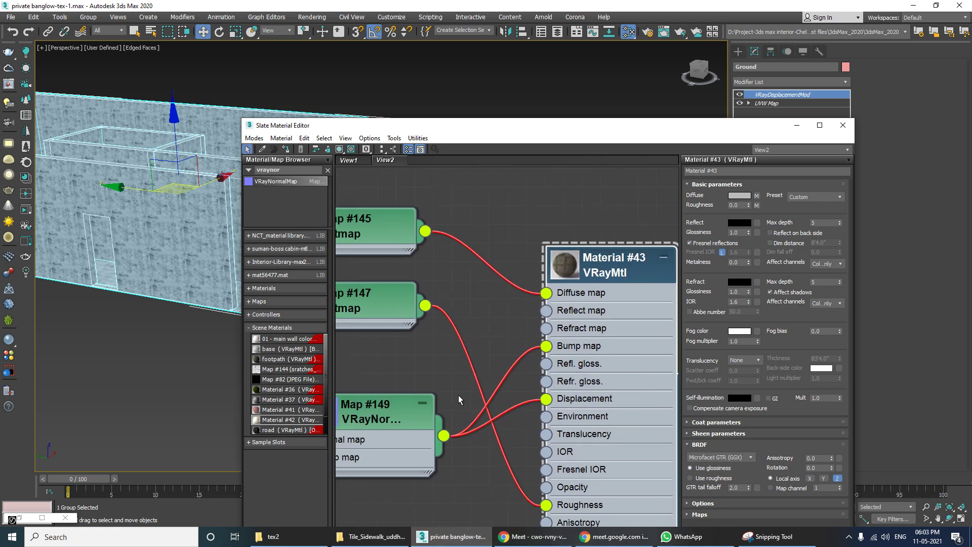
Step: Place the Normal bitmap above the Displacement bitmap beside the VRayNormalMap node, and stack the Roughness and Albedo nodes above it
scroll(458, 400, "down", 5)
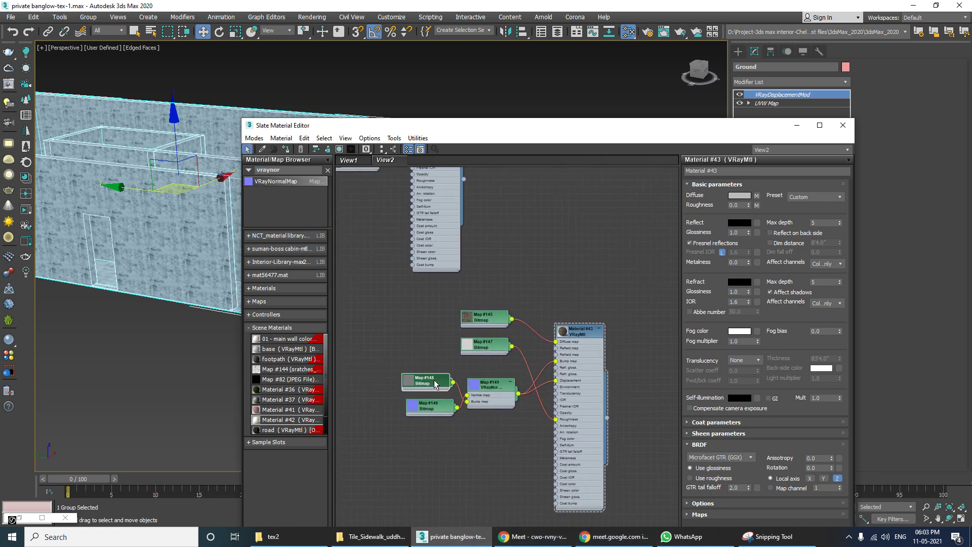
mouse_move(430, 407)
left_mouse_down()
mouse_move(436, 414)
mouse_move(418, 349)
mouse_move(428, 408)
left_mouse_up()
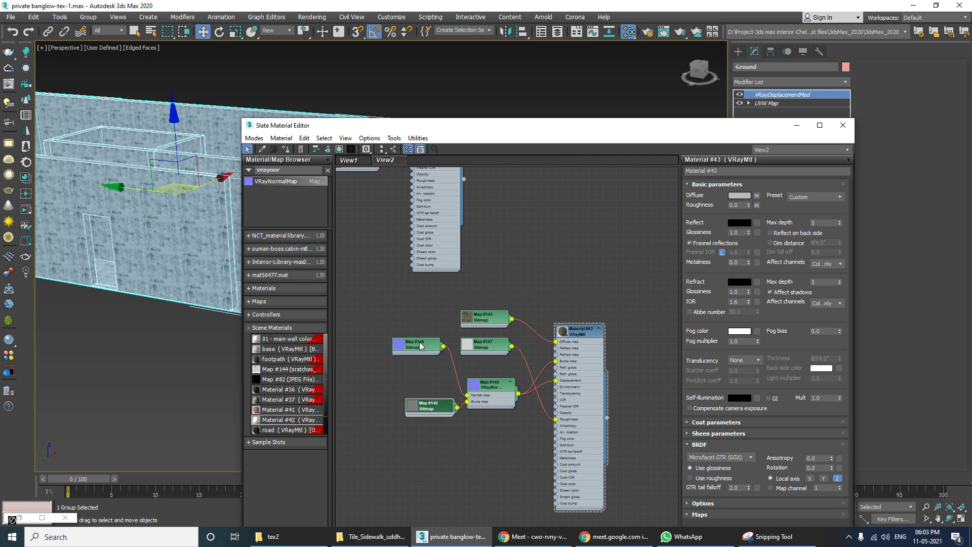
left_click_drag(420, 346, 434, 388)
scroll(506, 400, "up", 3)
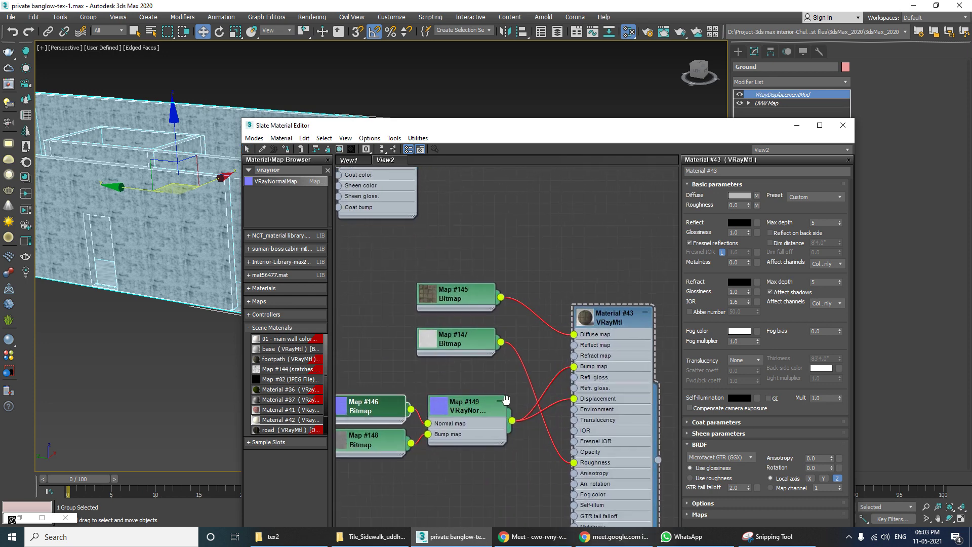
middle_click_drag(505, 400, 565, 393)
left_click_drag(526, 341, 537, 363)
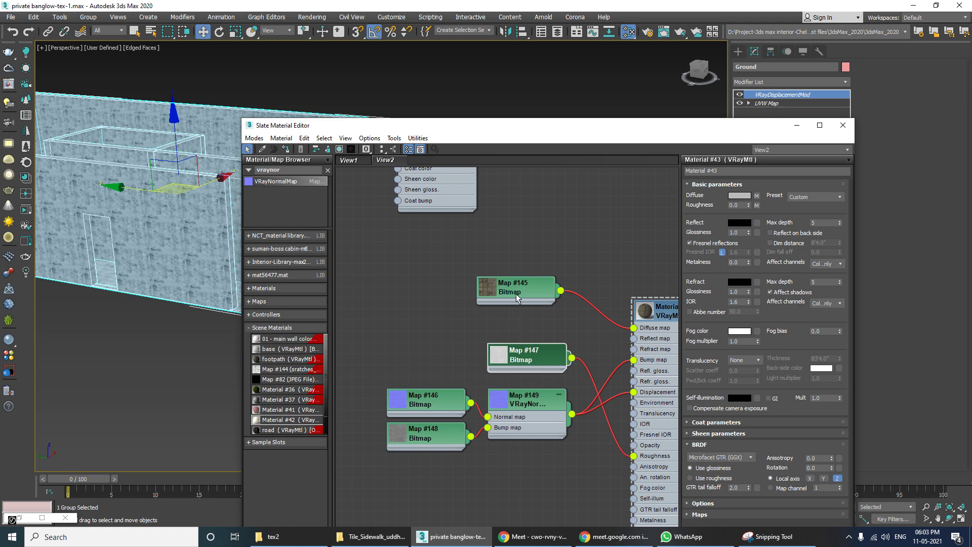
left_click_drag(517, 297, 528, 297)
scroll(511, 387, "down", 3)
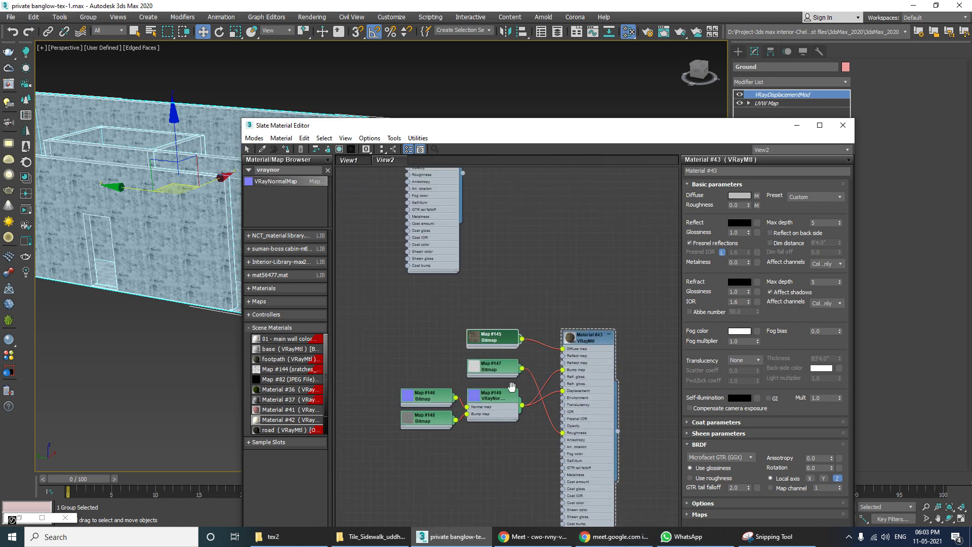
scroll(513, 390, "down", 1)
Step: Move the material editor clear of the building, deselect the Ground group and end isolation to show the whole bungalow
left_click_drag(417, 133, 569, 136)
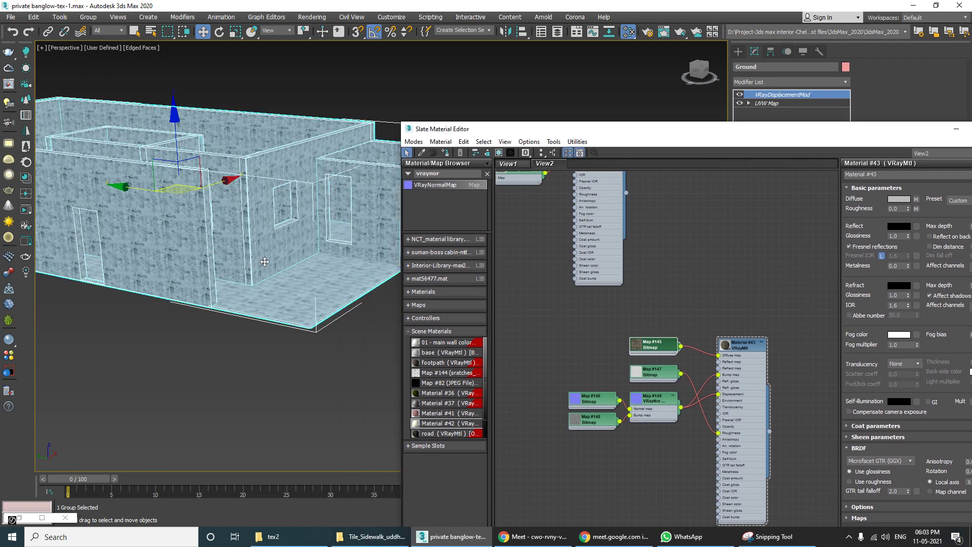
middle_click_drag(263, 262, 255, 269, "alt")
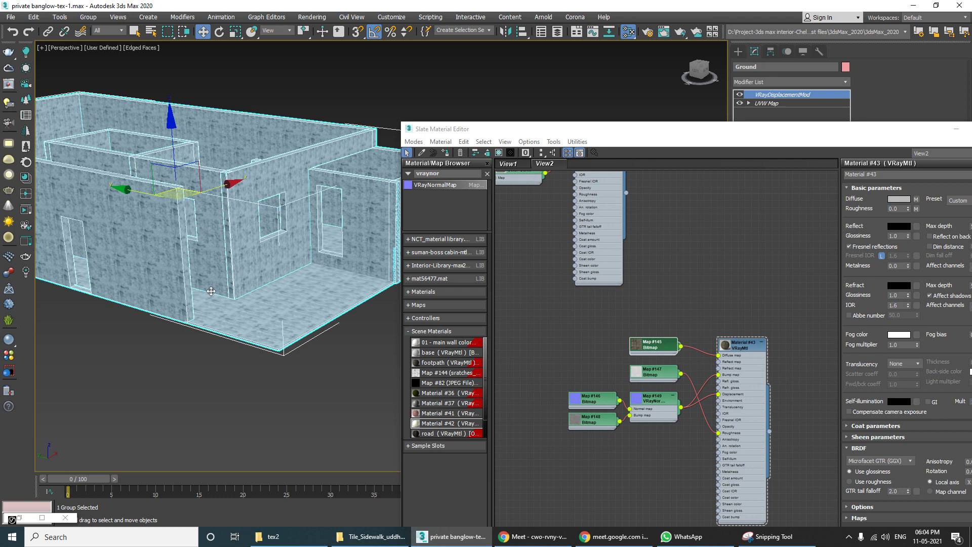
left_click_drag(475, 129, 713, 265)
left_click(582, 404)
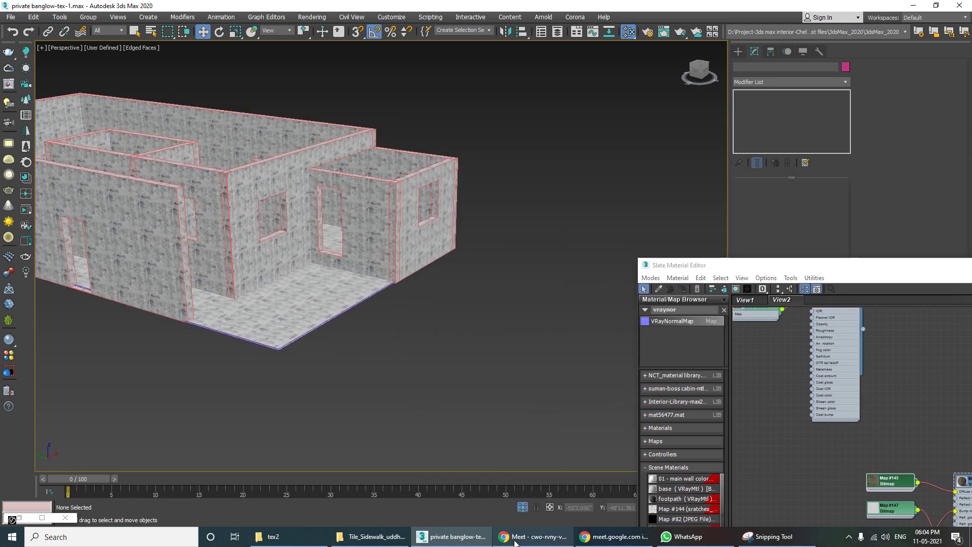
left_click(522, 507)
scroll(324, 369, "down", 5)
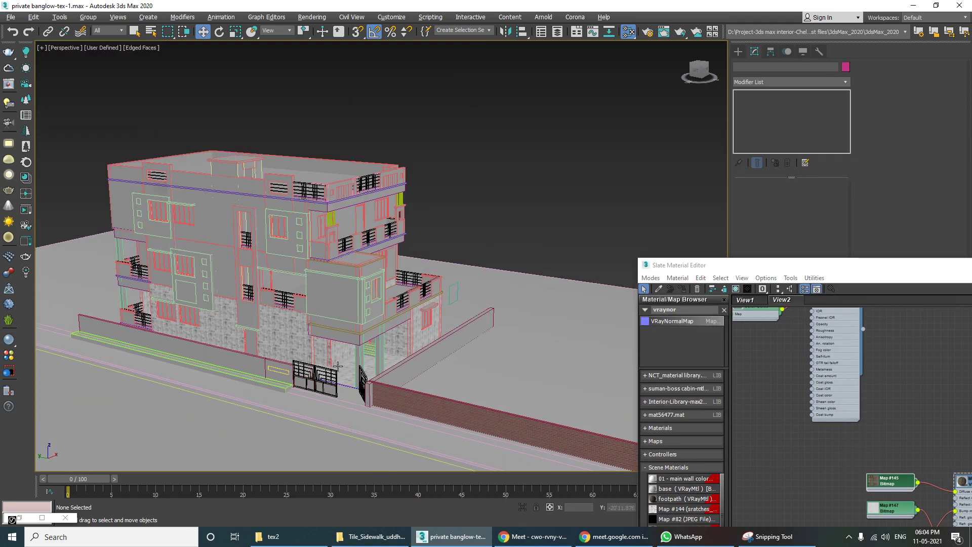
Step: Examine the road and the brick boundary wall in front of the bungalow, selecting each object in turn
middle_click_drag(324, 345, 339, 319, "alt")
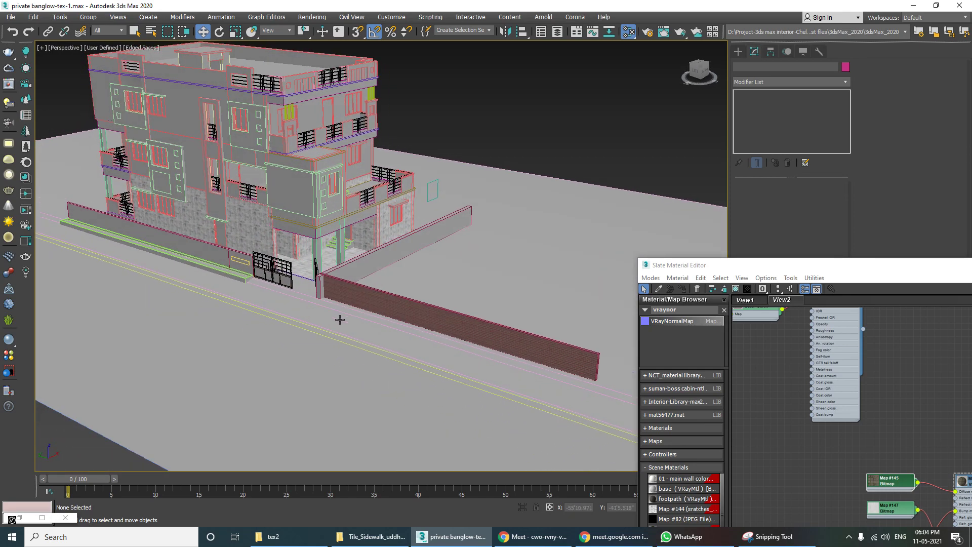
left_click_drag(701, 269, 569, 210)
middle_click_drag(350, 288, 296, 328, "alt")
left_click(263, 330)
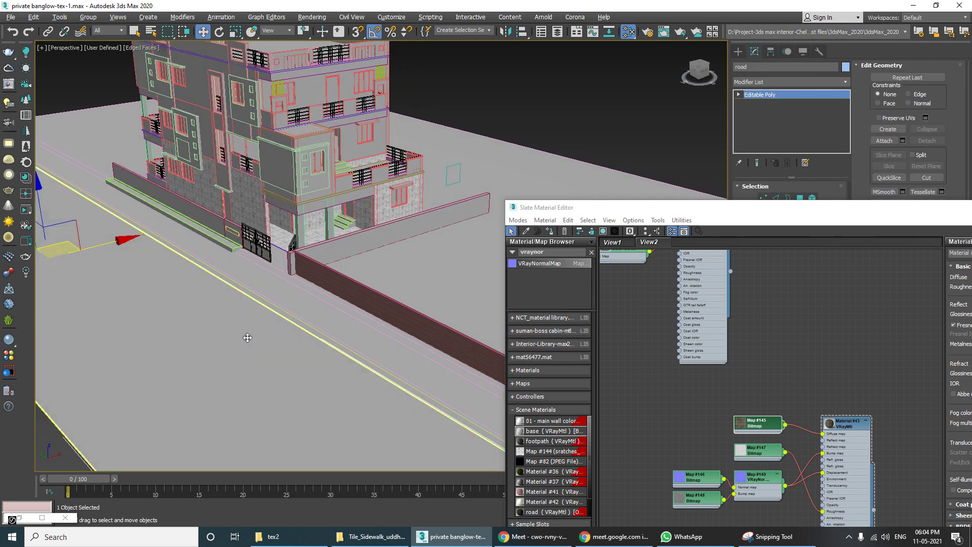
scroll(246, 334, "up", 4)
scroll(268, 301, "down", 4)
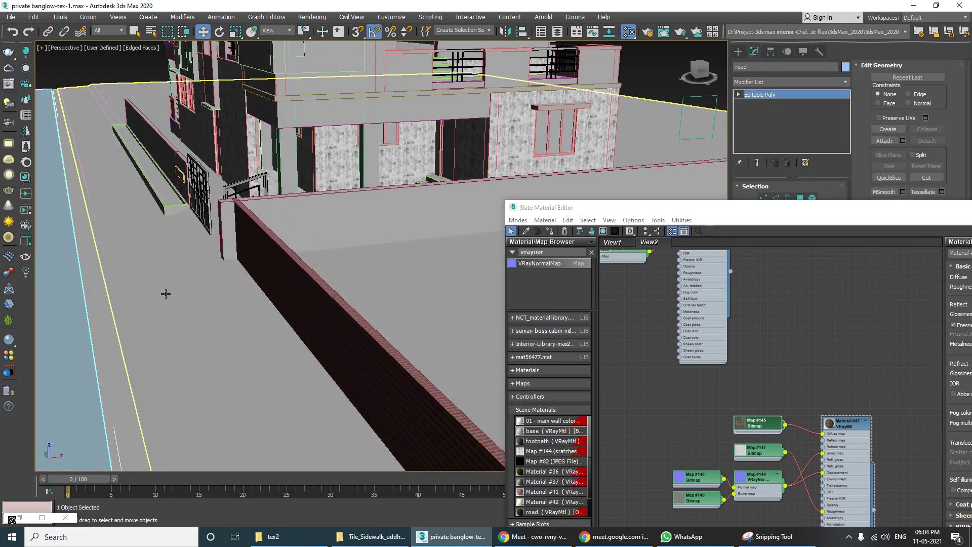
left_click(166, 295)
scroll(173, 303, "down", 2)
middle_click_drag(173, 304, 298, 326, "alt")
scroll(298, 325, "down", 3)
left_click(357, 344)
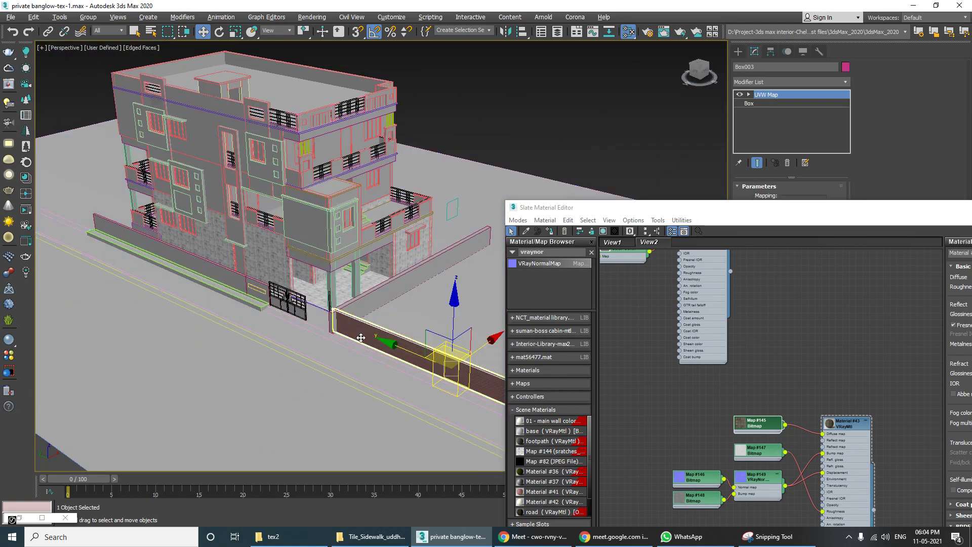
middle_click_drag(350, 344, 356, 344, "alt")
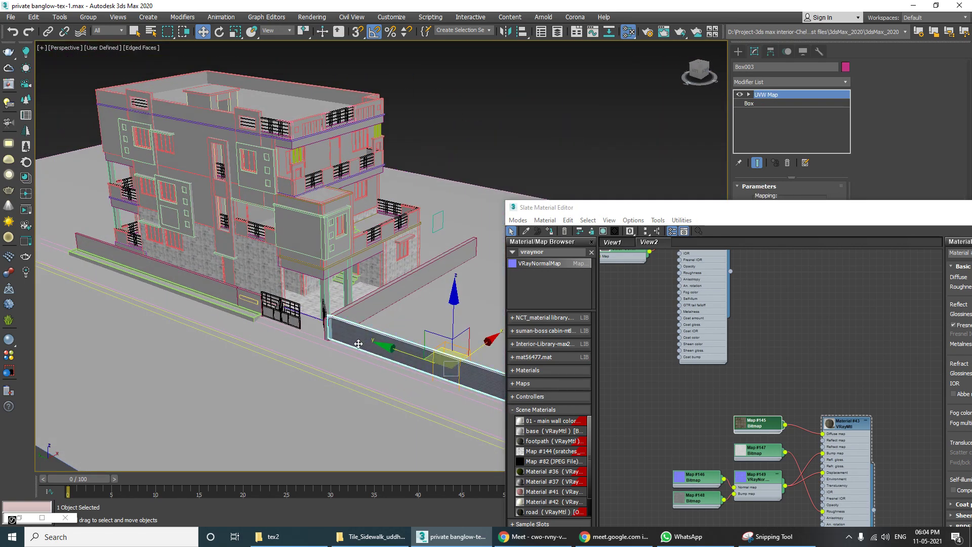
scroll(362, 334, "up", 5)
scroll(367, 326, "down", 3)
mouse_move(367, 326)
middle_mouse_down()
mouse_move(304, 306)
mouse_move(359, 322)
middle_mouse_up()
scroll(369, 324, "down", 4)
scroll(304, 305, "up", 4)
Step: Select the Ground group and examine its textured walls, porch corner and balcony railings from several angles and distances
left_click(304, 305)
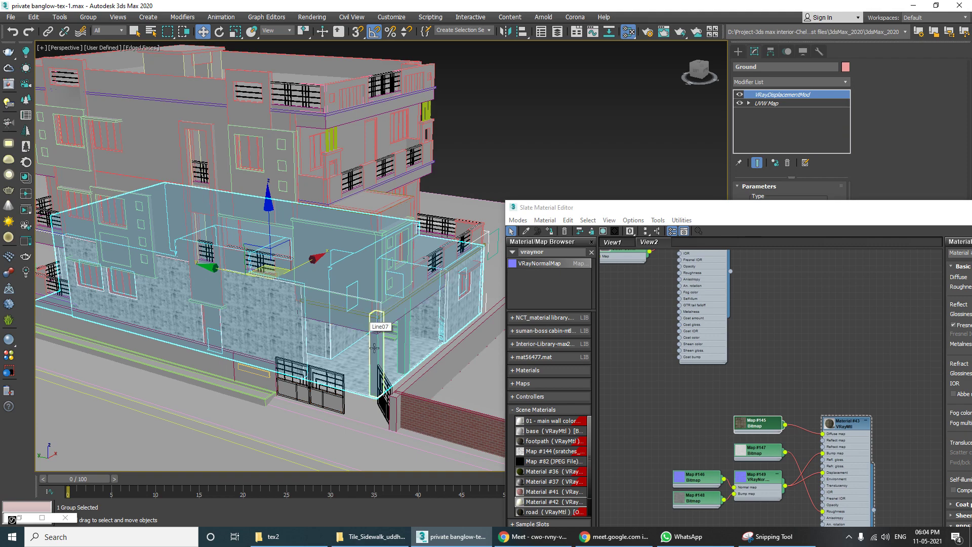
middle_click_drag(361, 329, 319, 348, "alt")
scroll(315, 342, "up", 4)
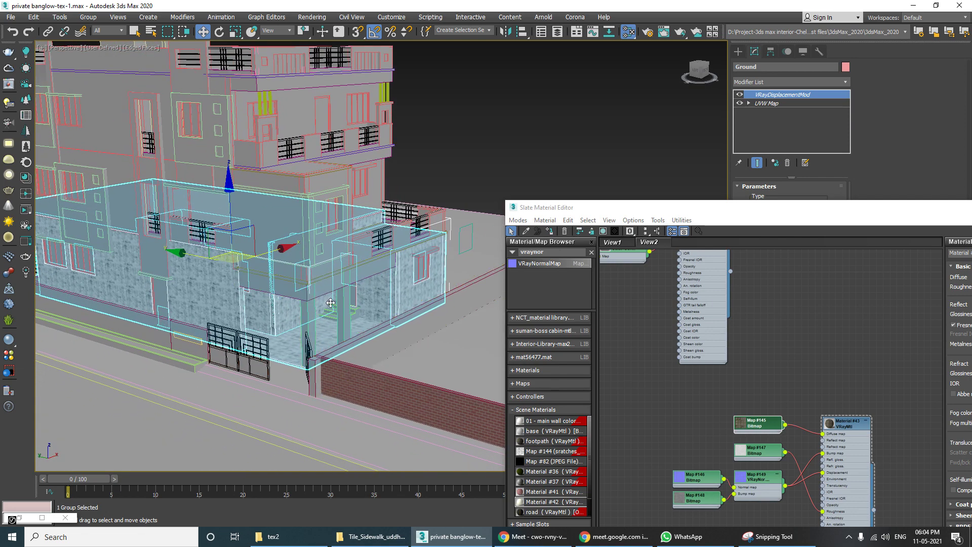
mouse_move(330, 300)
middle_mouse_down()
mouse_move(328, 278)
mouse_move(339, 289)
middle_mouse_up()
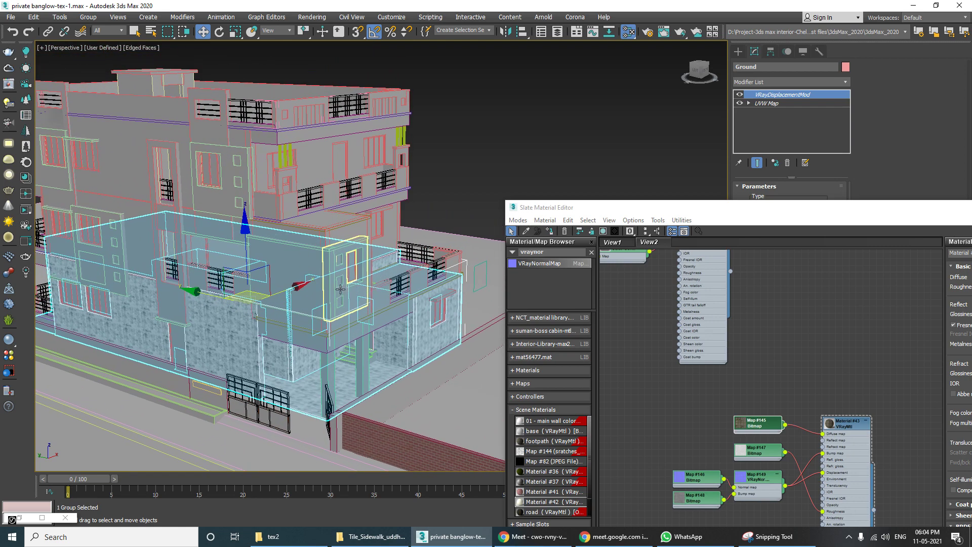
scroll(329, 302, "up", 6)
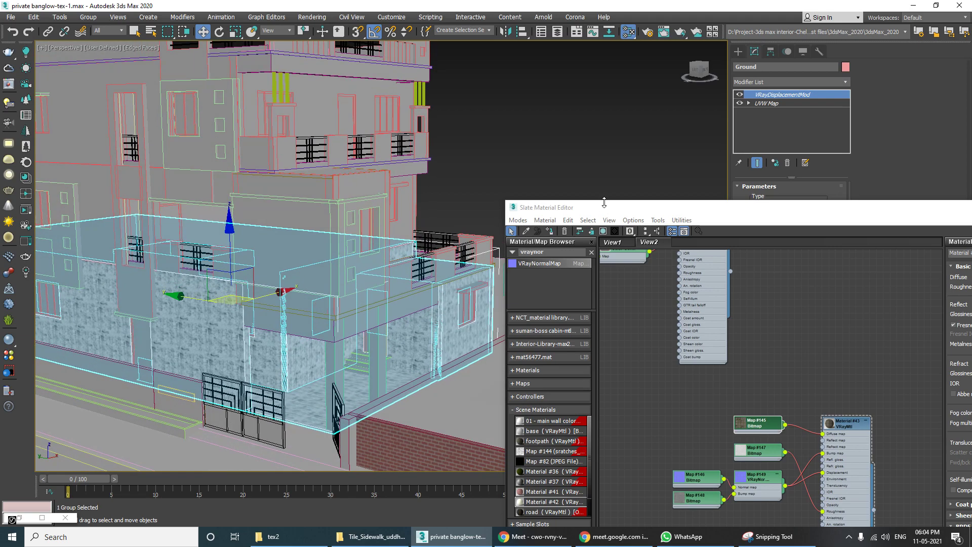
left_click_drag(581, 211, 732, 192)
scroll(336, 333, "up", 5)
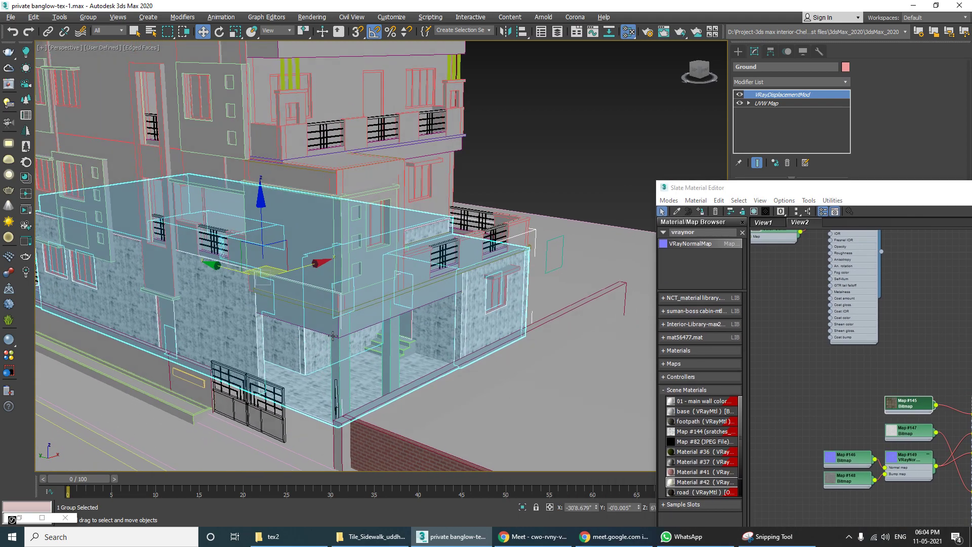
scroll(329, 319, "up", 3)
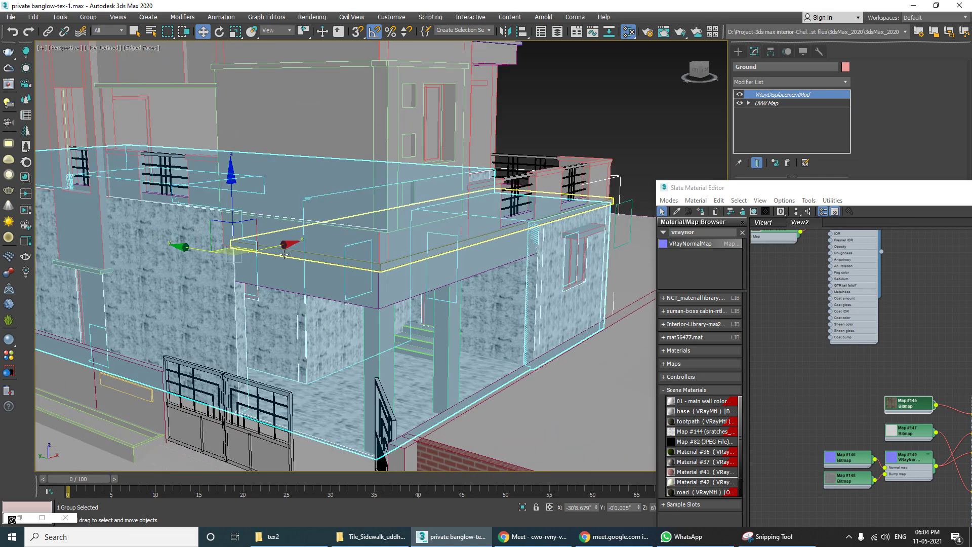
middle_click_drag(250, 256, 309, 337)
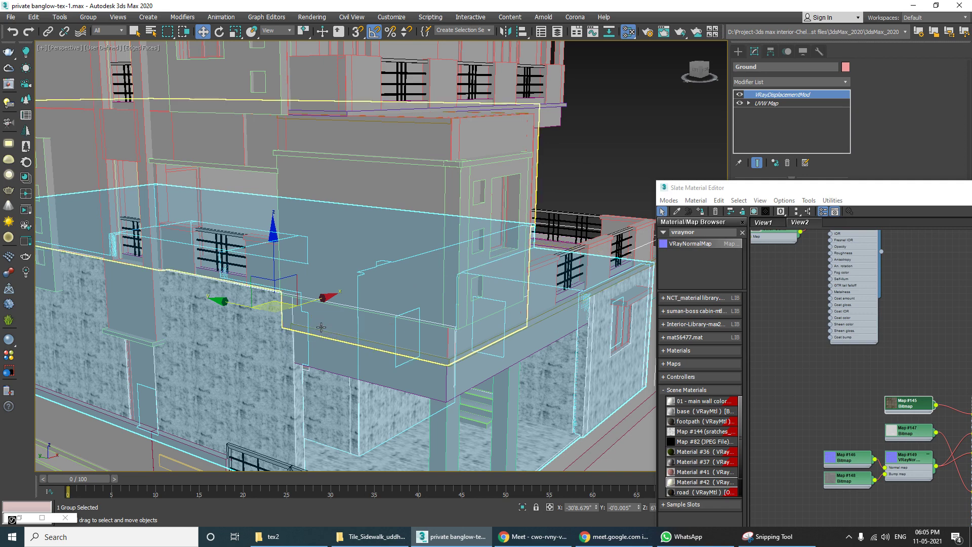
middle_click_drag(447, 317, 368, 265)
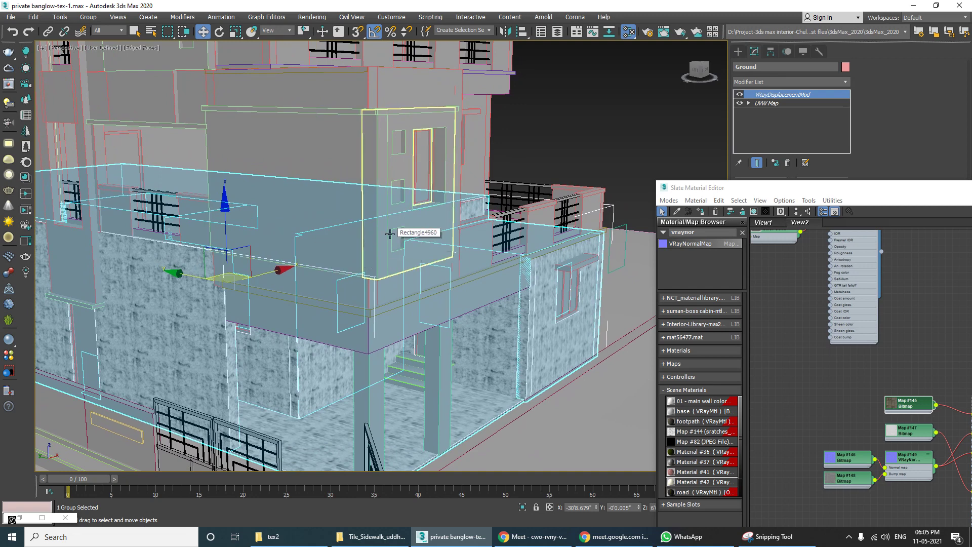
left_click_drag(859, 194, 711, 140)
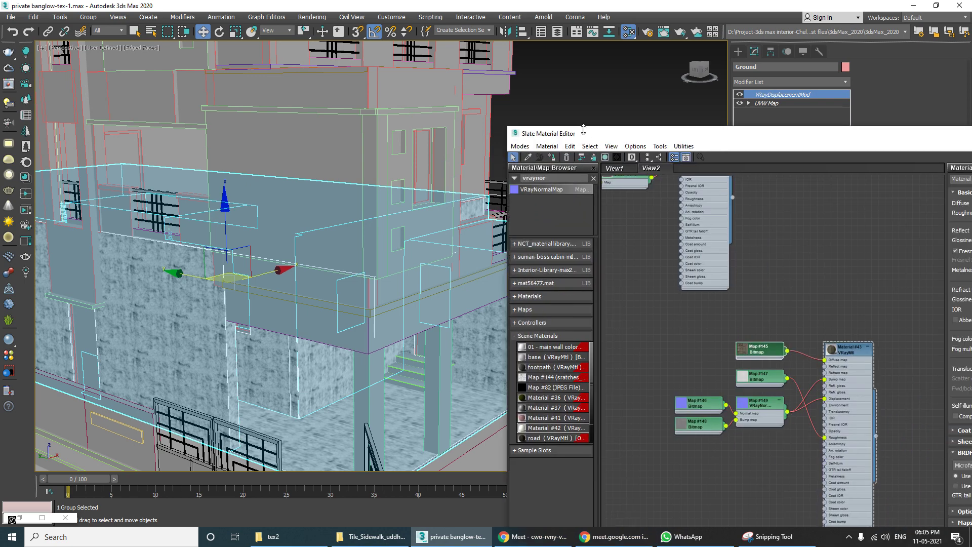
left_click_drag(583, 130, 806, 146)
scroll(425, 212, "down", 6)
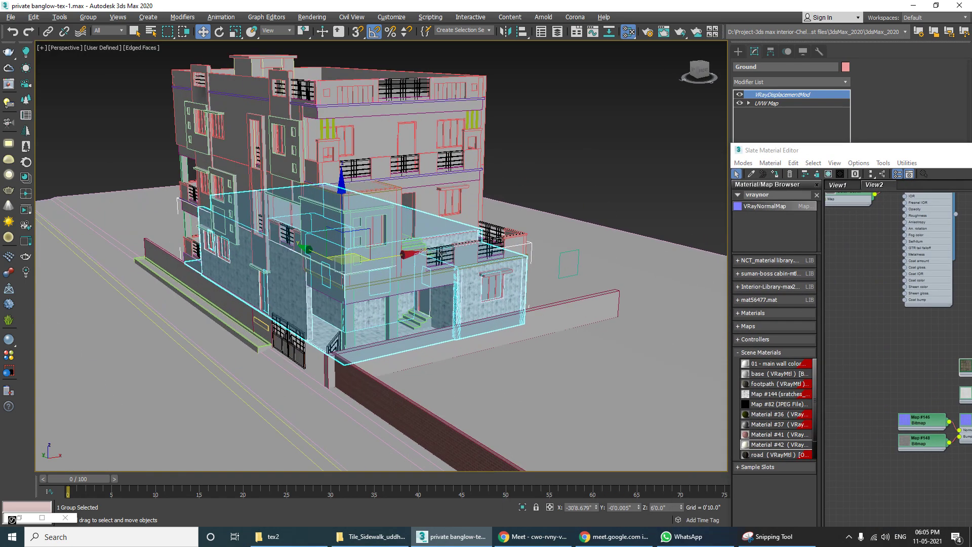
middle_click_drag(425, 261, 458, 261, "alt")
left_click_drag(813, 154, 735, 166)
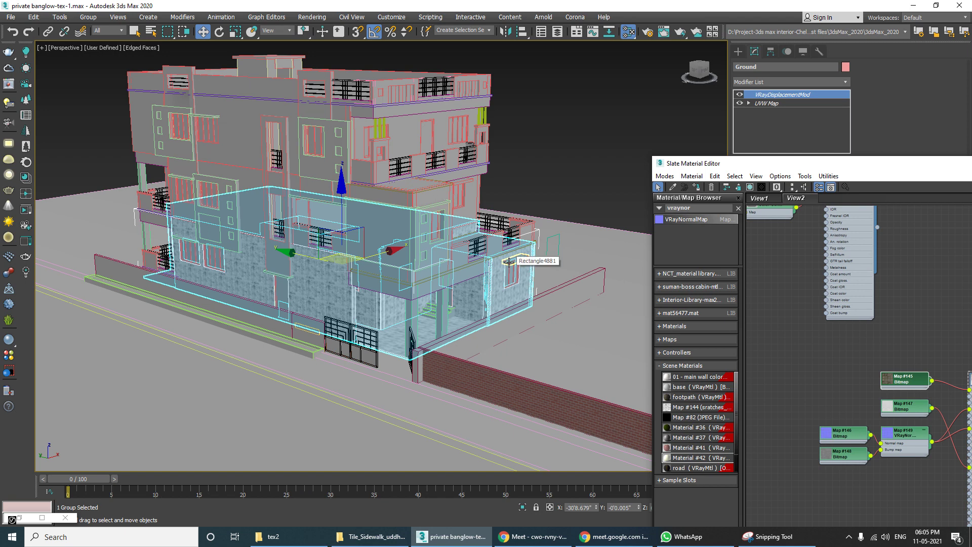
scroll(509, 261, "up", 5)
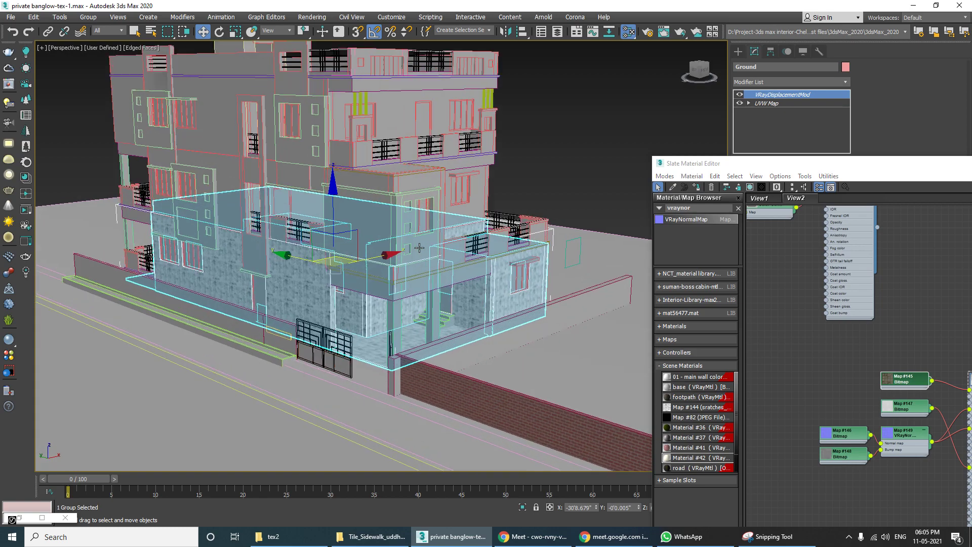
scroll(426, 250, "up", 5)
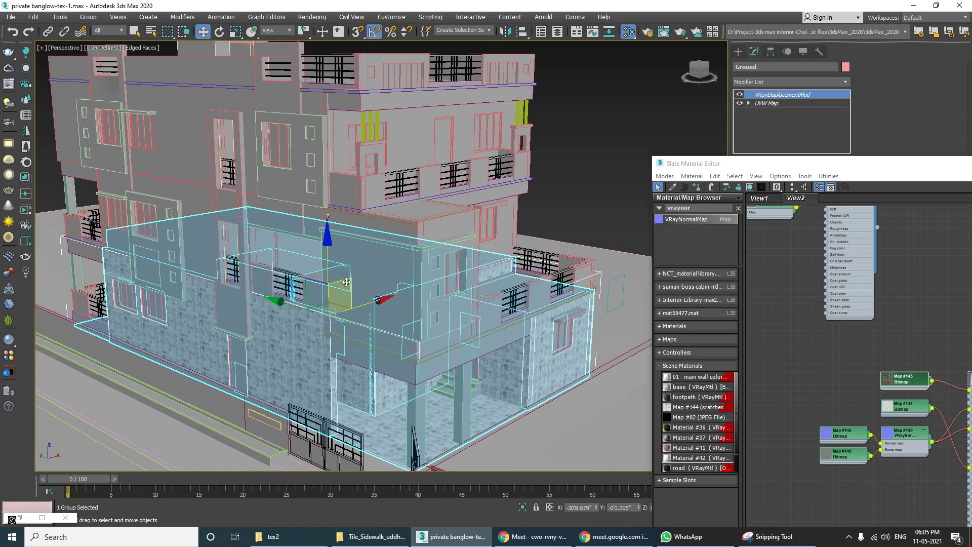
scroll(339, 326, "up", 6)
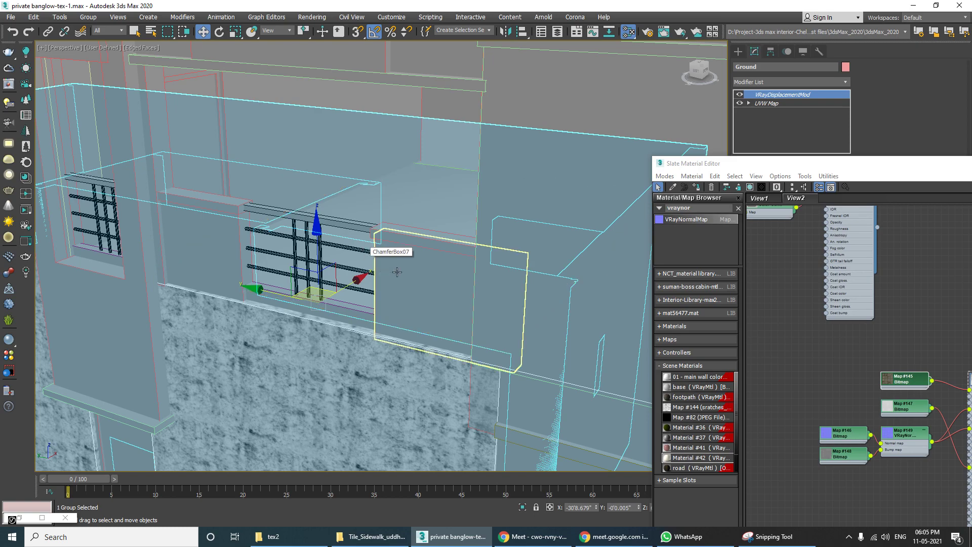
scroll(286, 111, "down", 6)
scroll(355, 299, "down", 8)
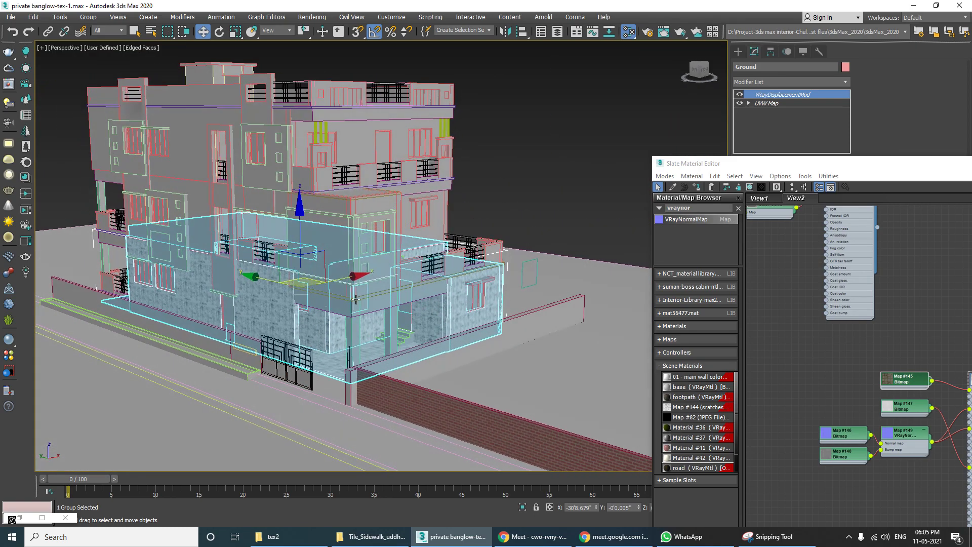
middle_click_drag(356, 299, 368, 302, "alt")
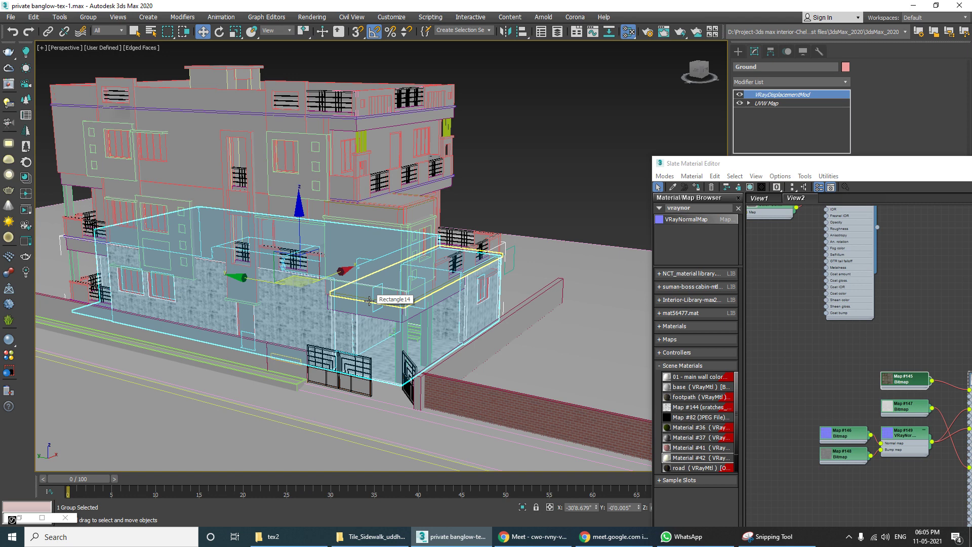
Step: Switch to File Explorer, show the Megascan tex-imp folder, and open the bump n normal map folder within tex2
left_click(371, 536)
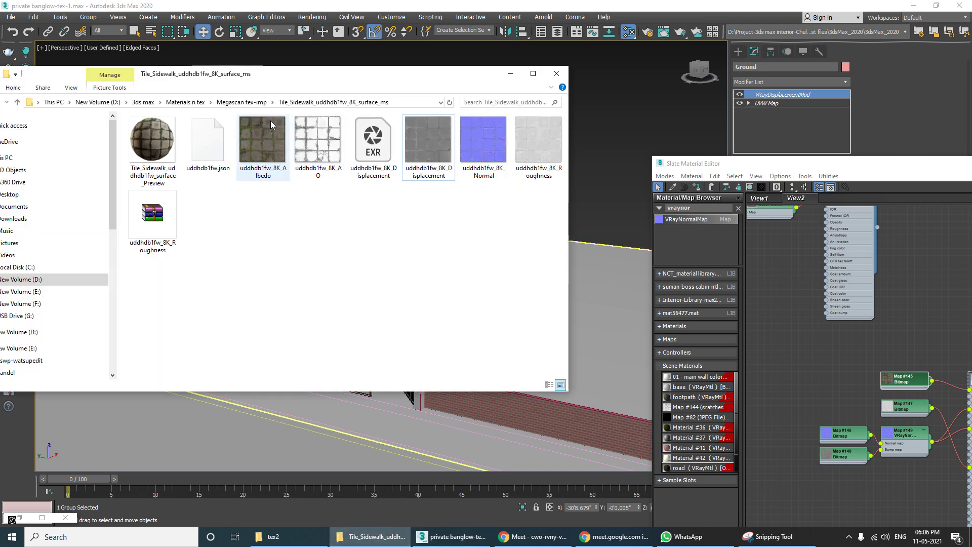
left_click(242, 103)
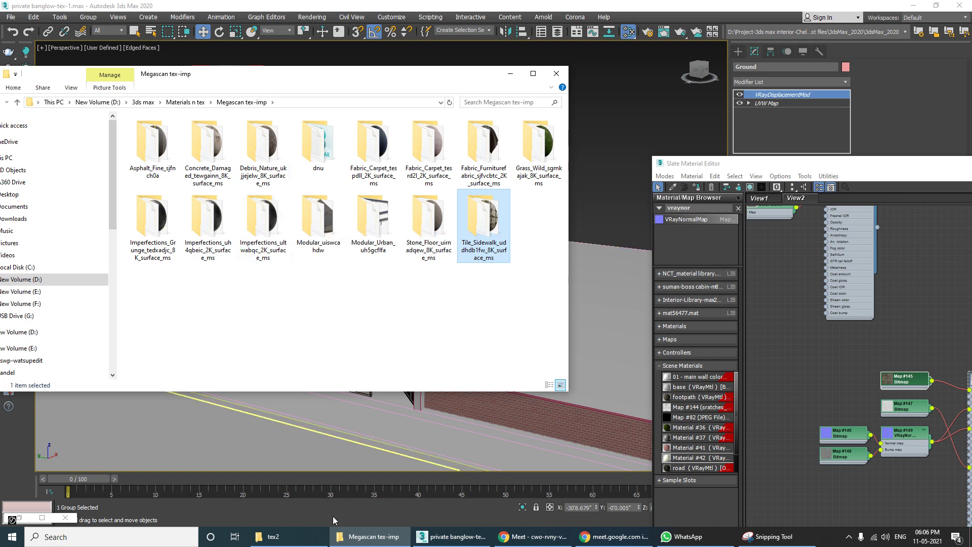
left_click(290, 540)
double_click(256, 197)
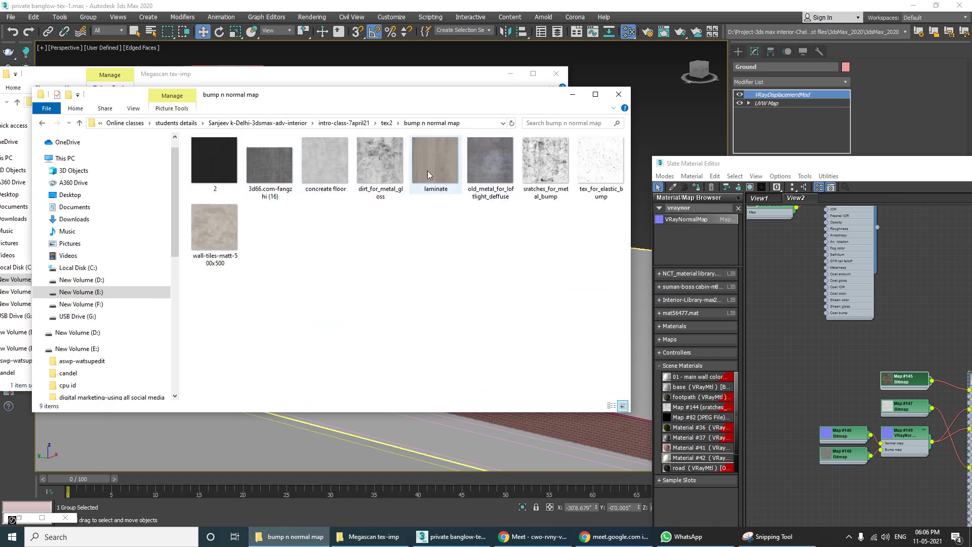
Step: Preview the scratch, old metal and dirt textures of the bump n normal map folder one after another, and close the image viewer
double_click(490, 161)
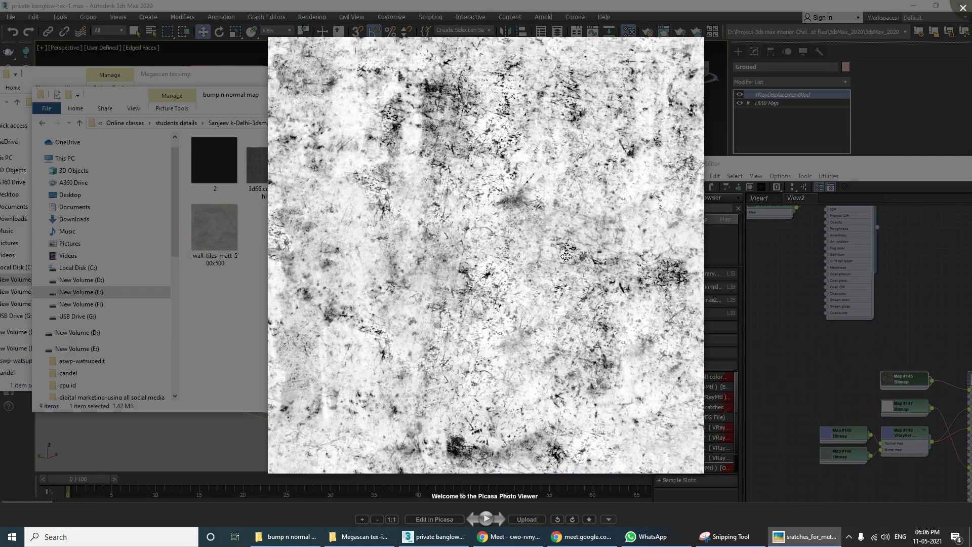
key("Left")
key("Right")
key("Right")
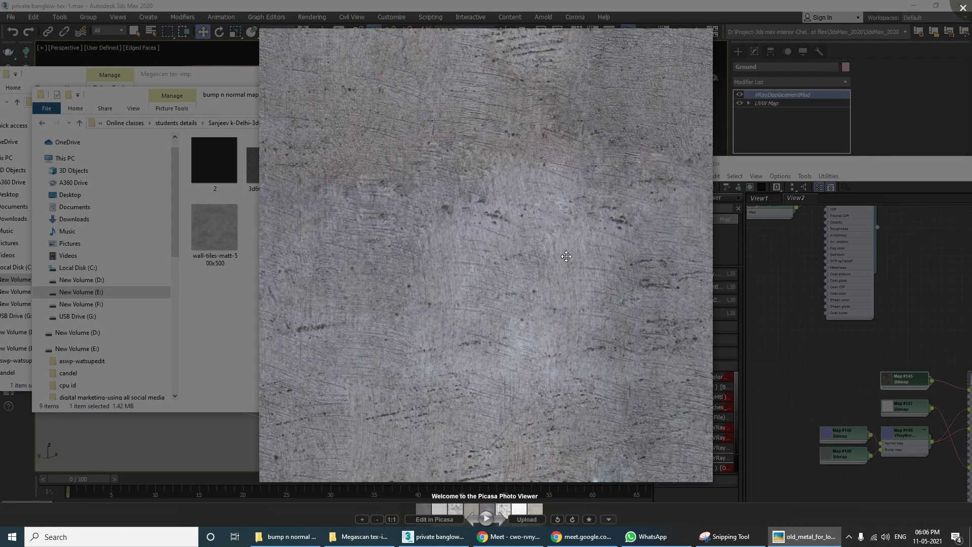
key("Left")
key("Right")
key("Left")
key("Left")
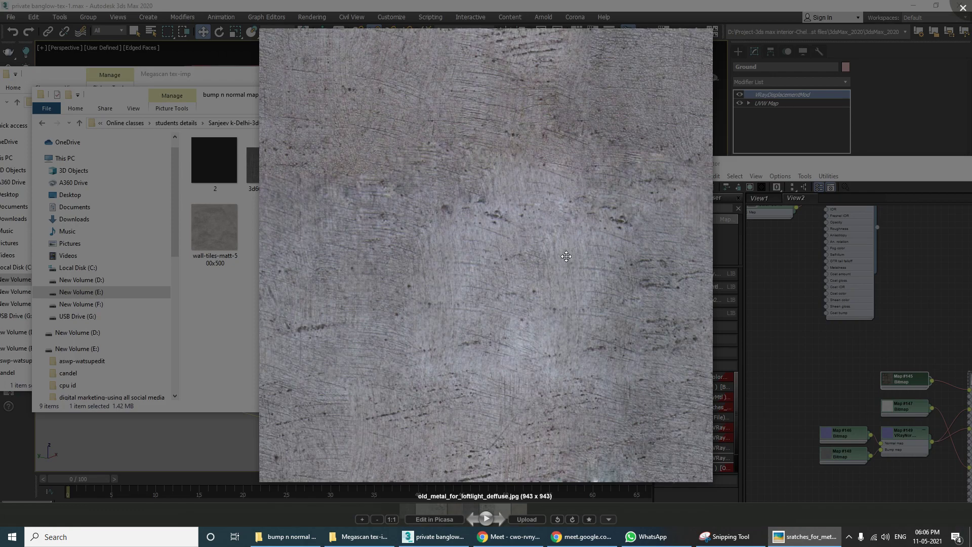
key("Left")
key("Left")
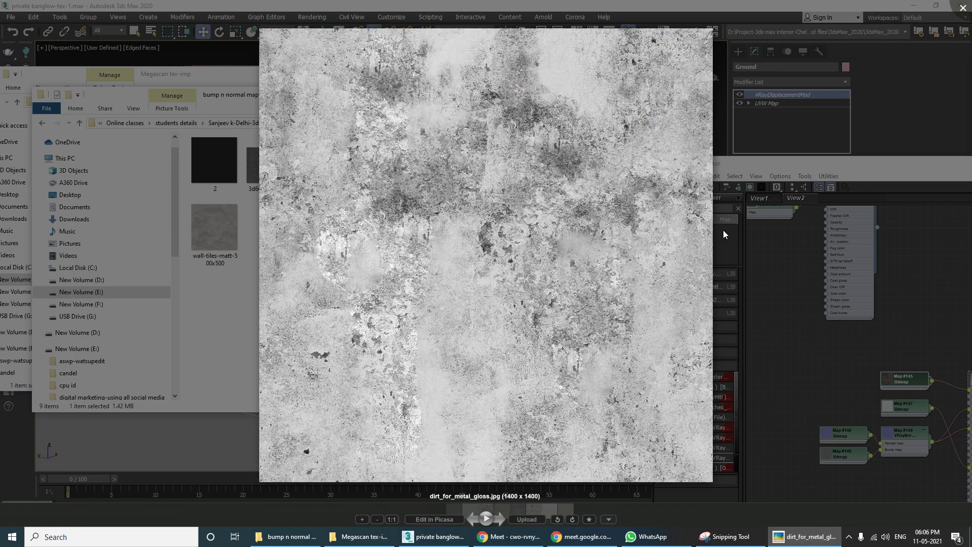
left_click(774, 223)
left_click(701, 21)
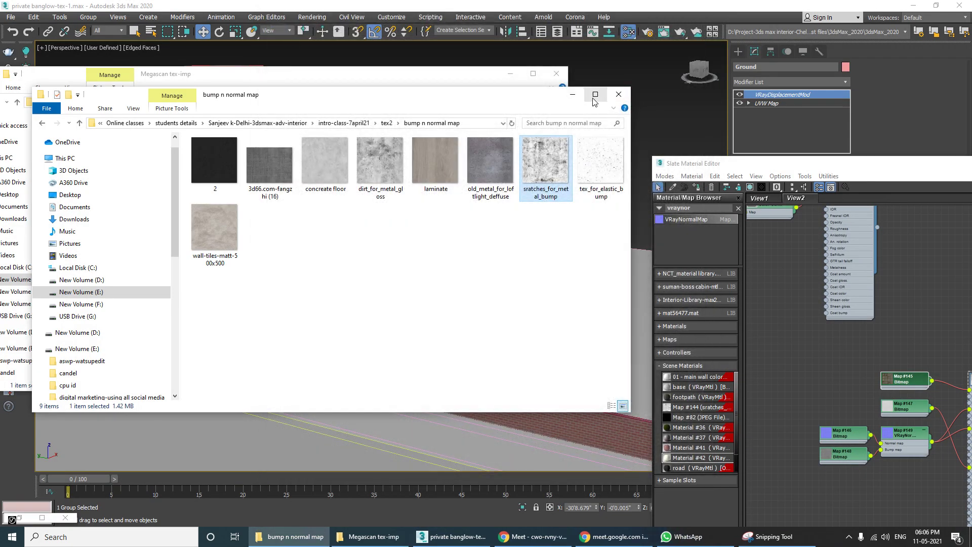
Step: Show the Materials n tex folder, and return to the overview of the tex2 texture library
left_click(573, 97)
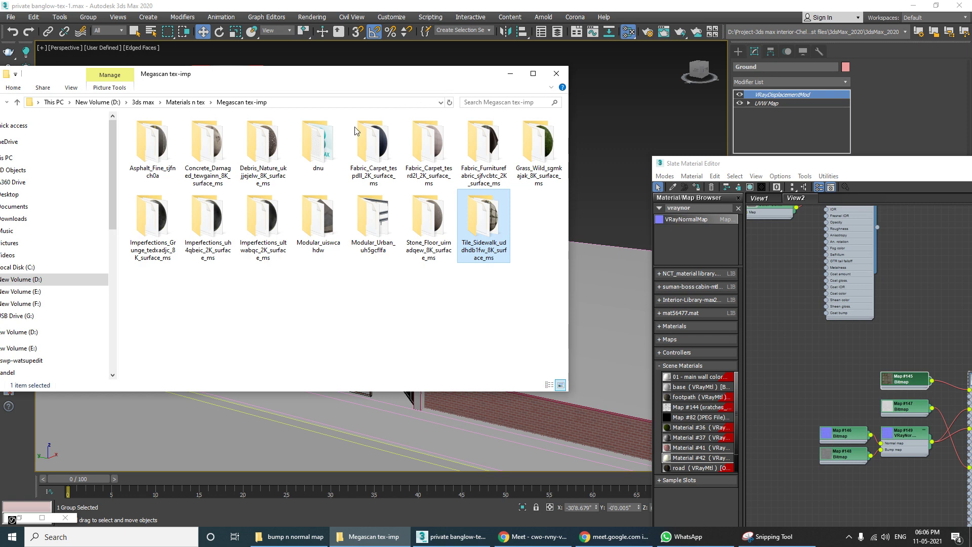
left_click(192, 102)
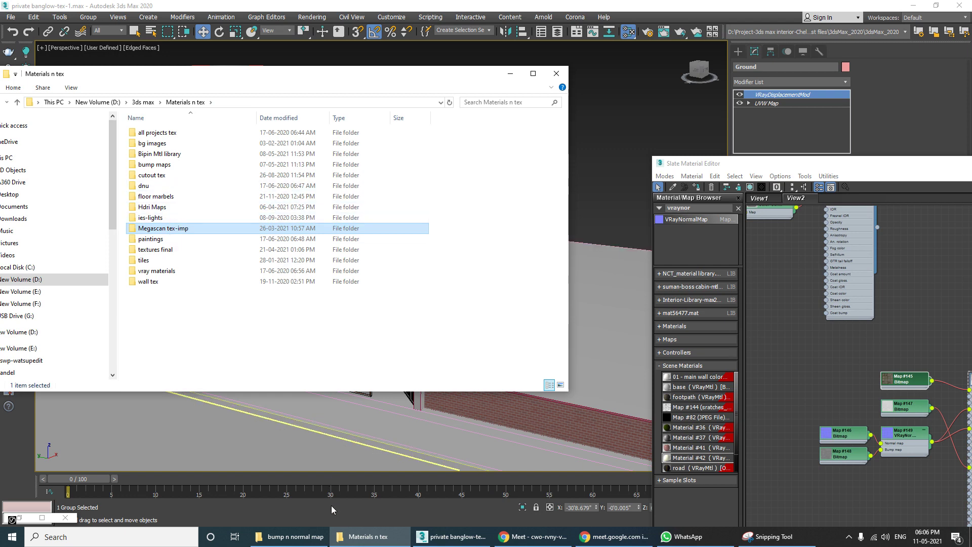
left_click(291, 536)
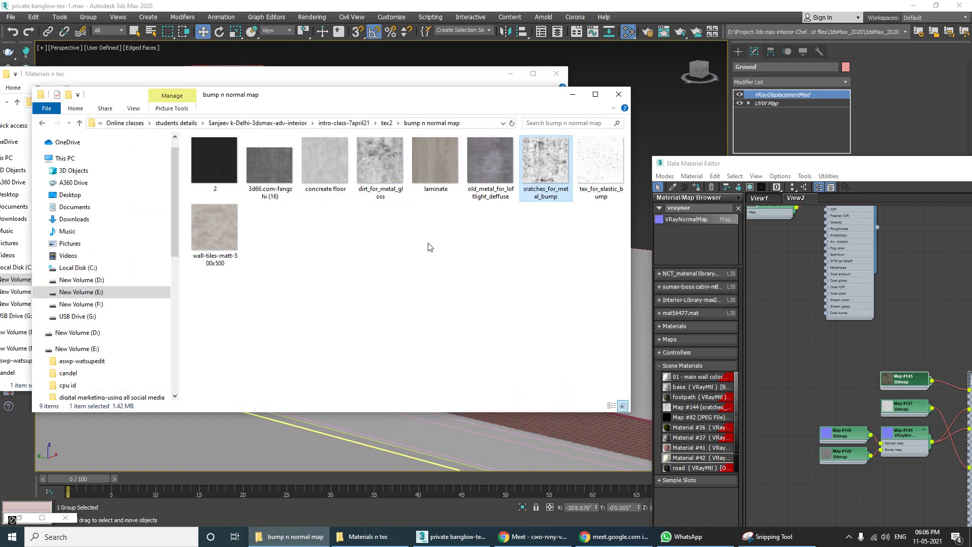
left_click(341, 124)
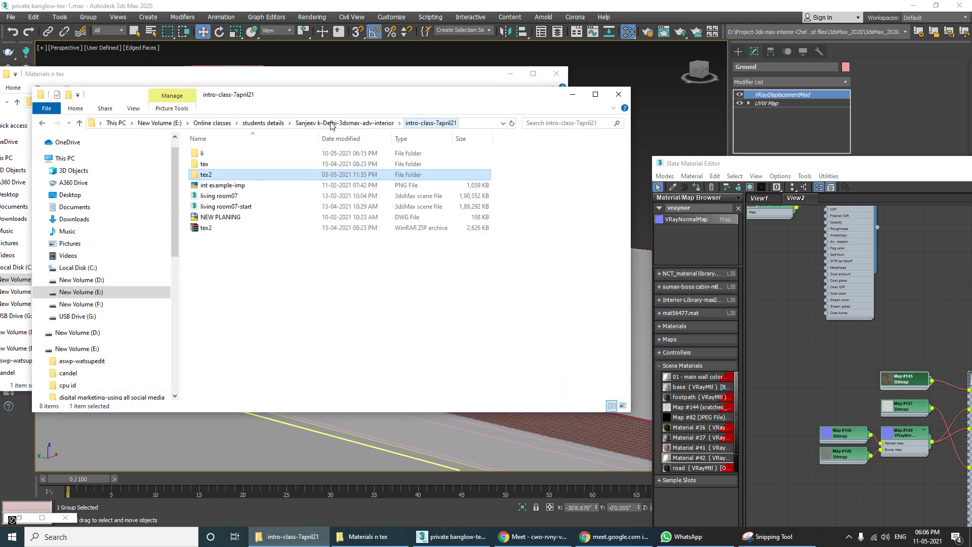
double_click(206, 175)
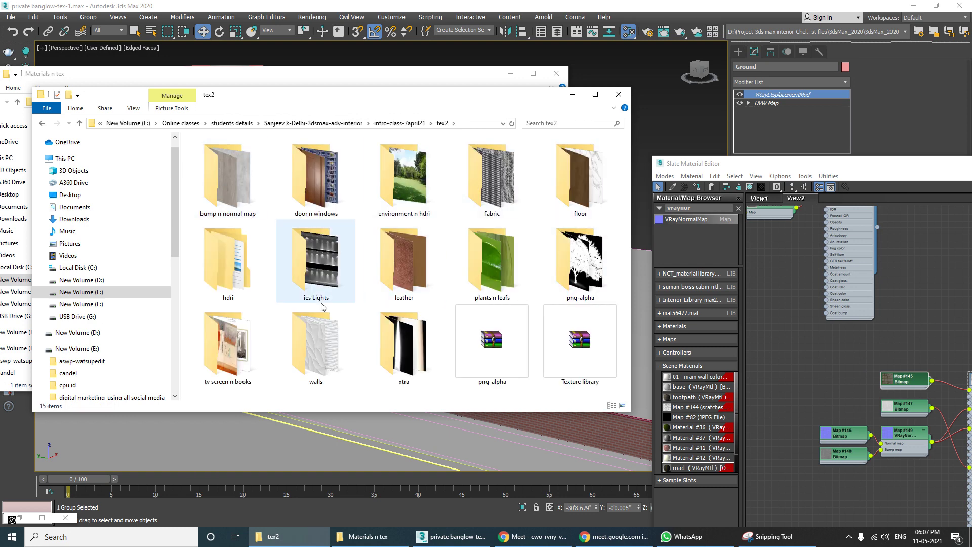
Step: Look through the hdri folder of tex2 and its night subfolder, and put the folder window away
double_click(235, 248)
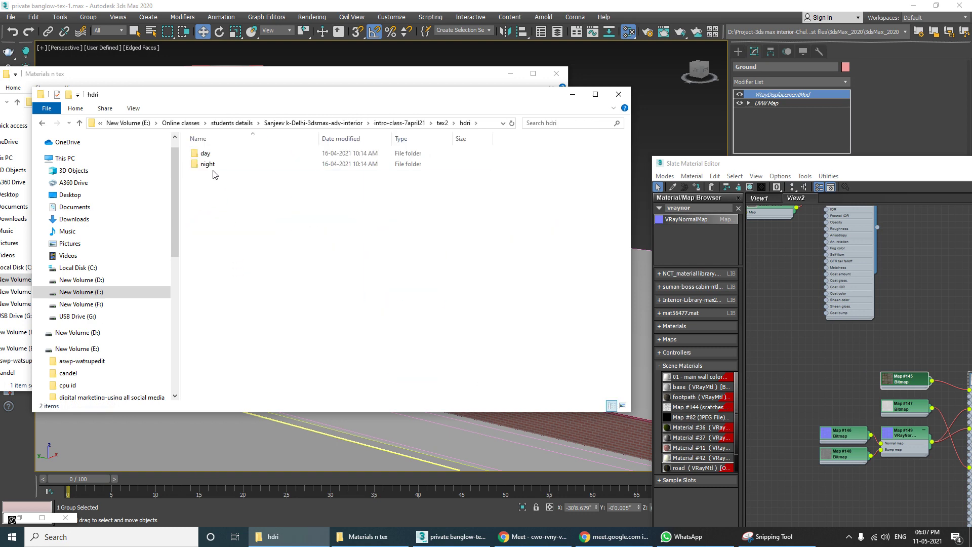
double_click(209, 165)
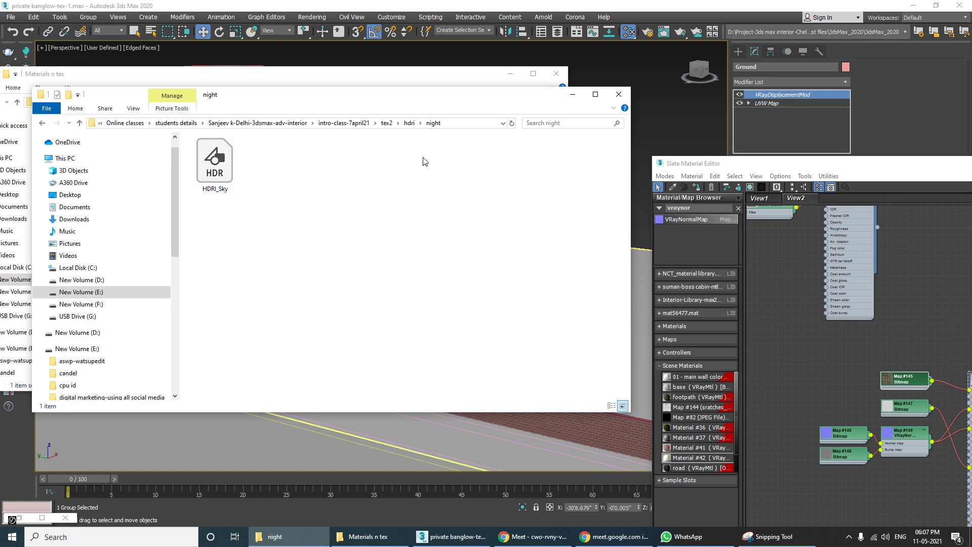
left_click(409, 123)
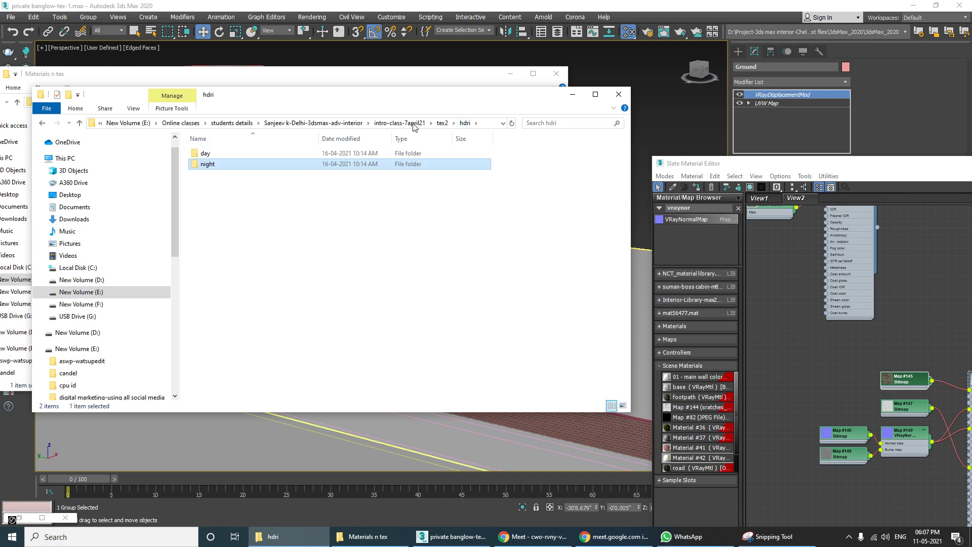
left_click(572, 95)
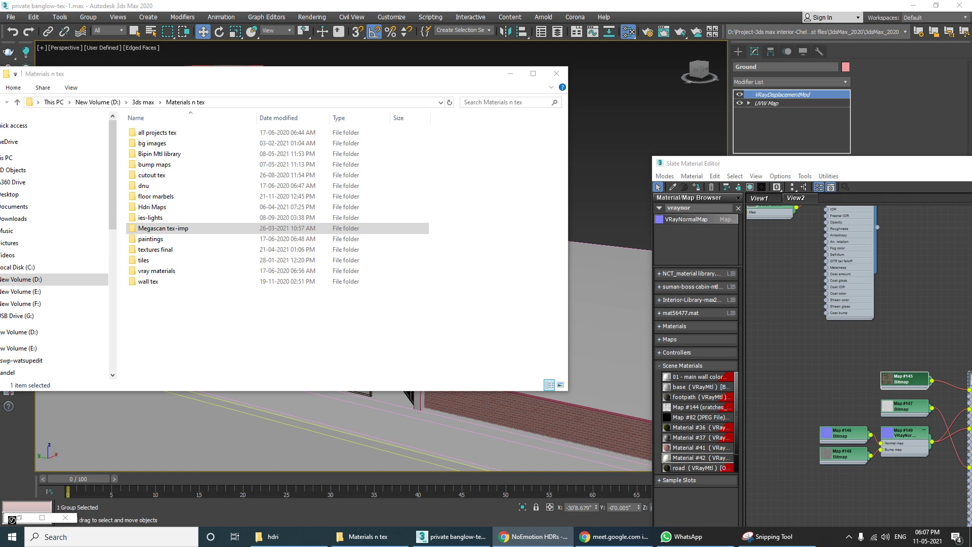
Step: Switch to the NoEmotion HDRs website in Chrome and examine the skies in its Day HDR collection
left_click(534, 537)
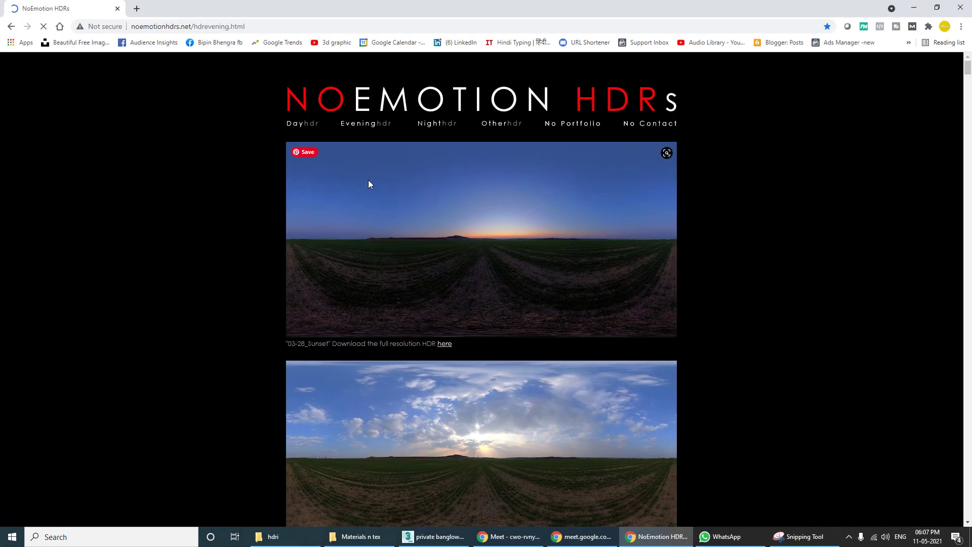
left_click(303, 127)
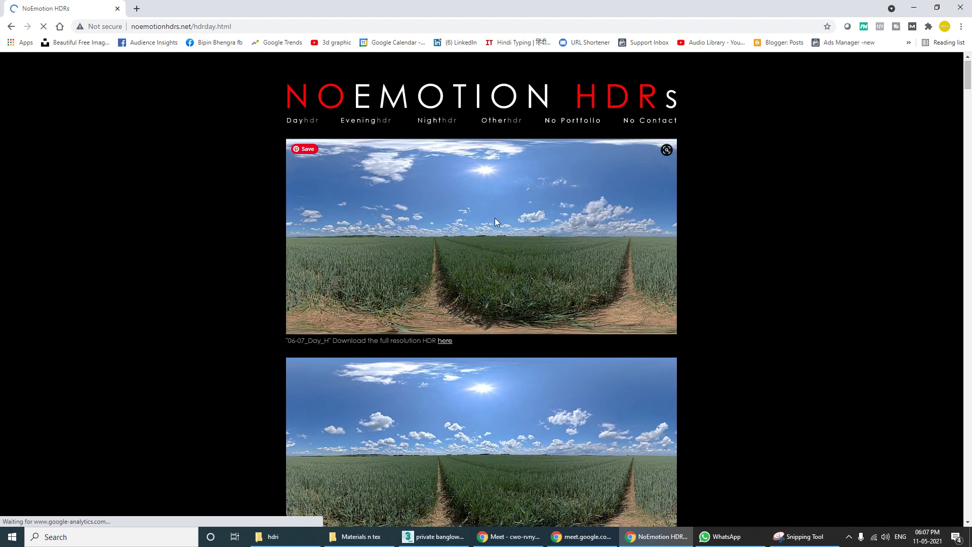
scroll(494, 217, "down", 7)
scroll(488, 245, "up", 7)
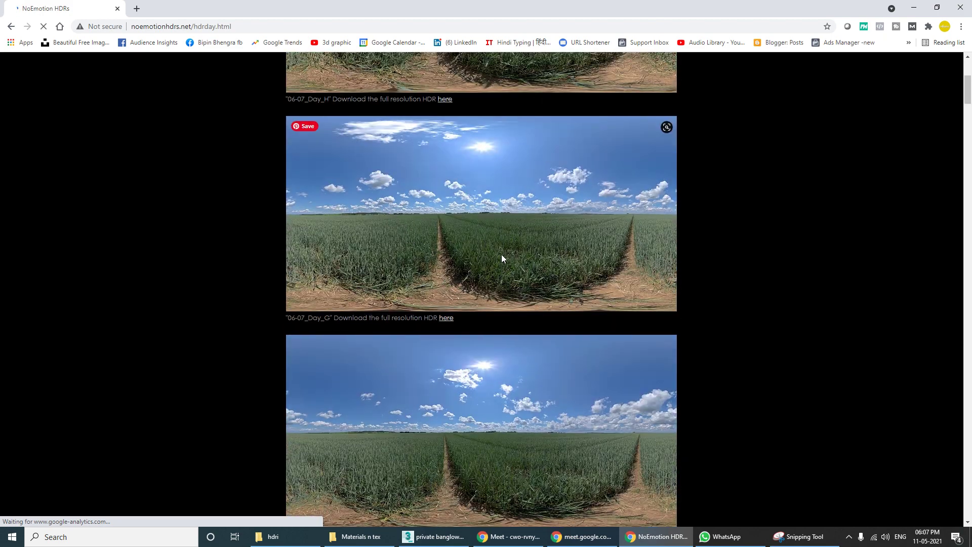
scroll(455, 278, "down", 20)
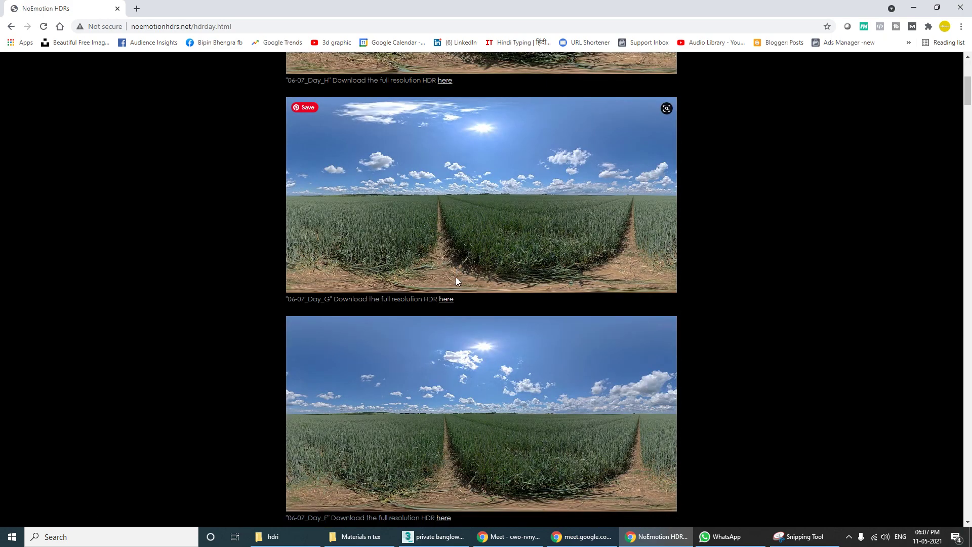
scroll(470, 290, "down", 12)
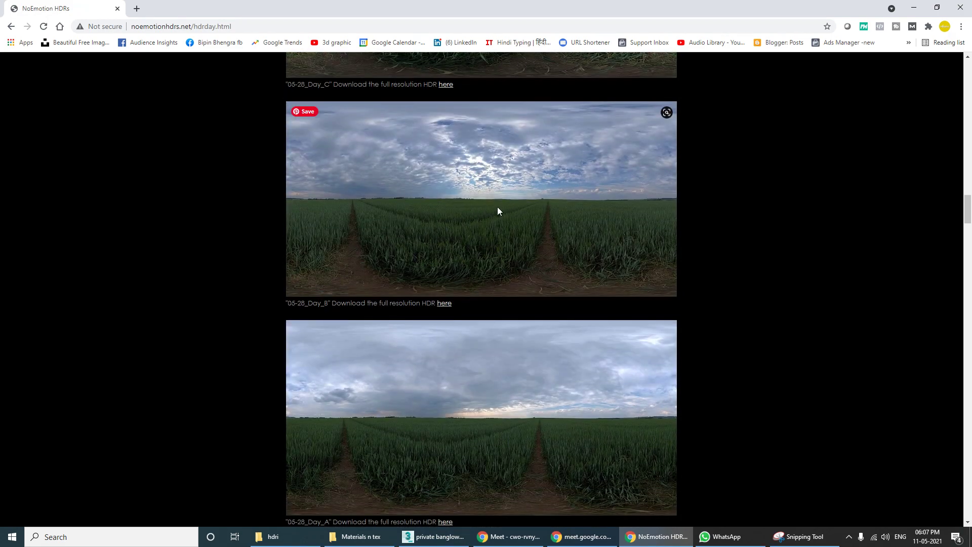
scroll(485, 215, "up", 20)
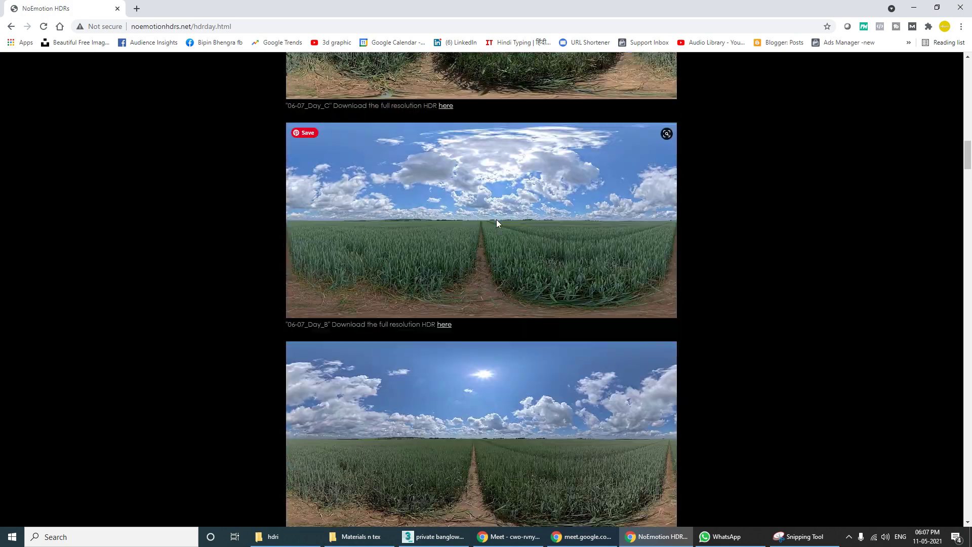
scroll(517, 218, "up", 3)
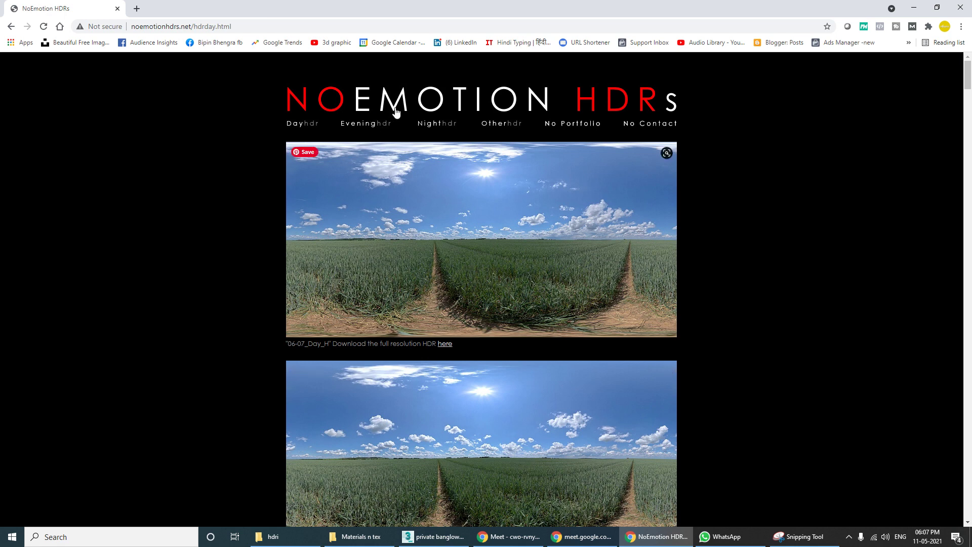
Step: Open the Evening HDR collection and examine its sunset skies, going back to the 04-16_Sun_C image
left_click(368, 125)
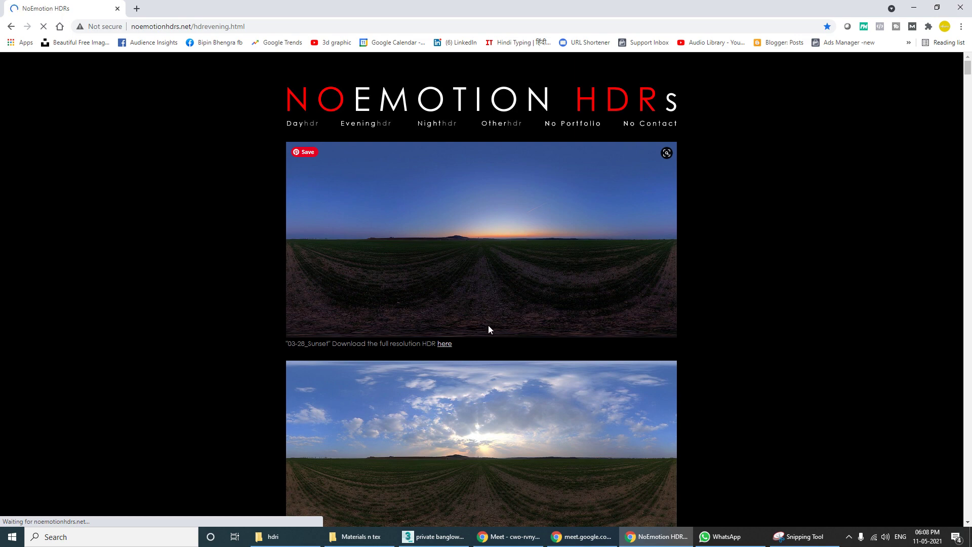
scroll(484, 328, "down", 8)
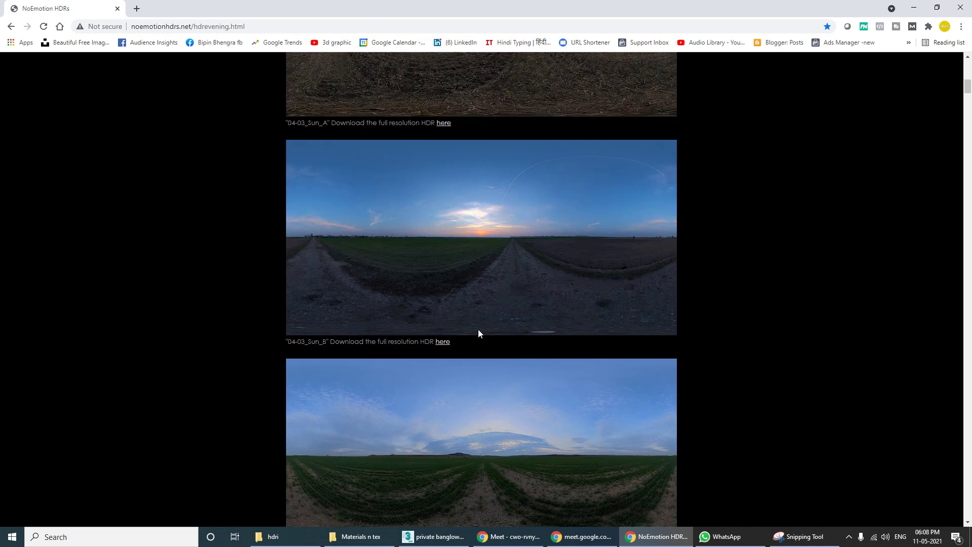
scroll(478, 333, "down", 10)
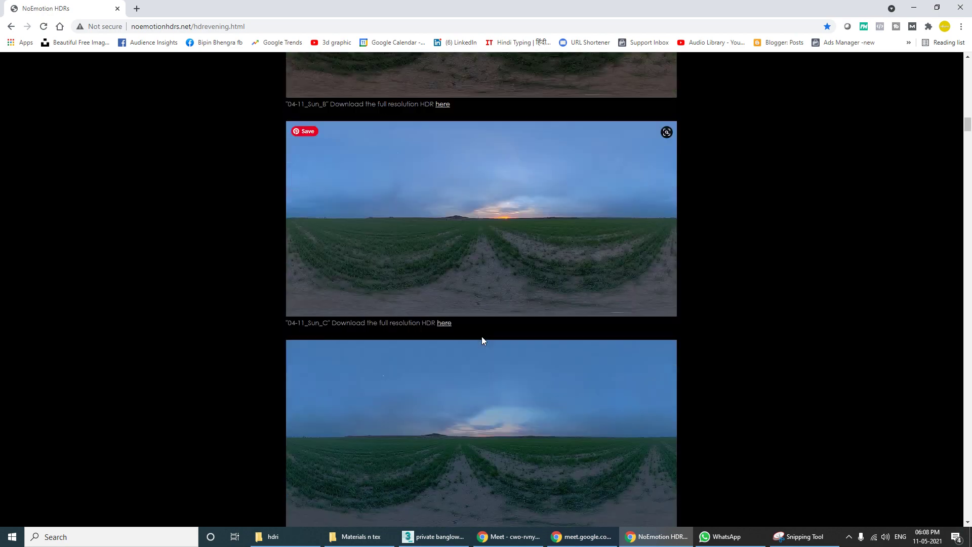
scroll(482, 336, "down", 8)
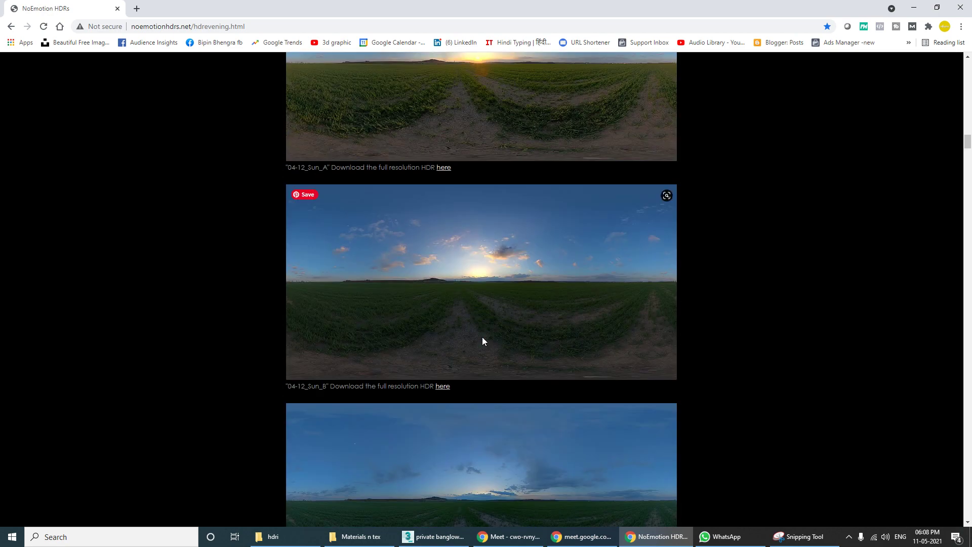
scroll(482, 340, "down", 10)
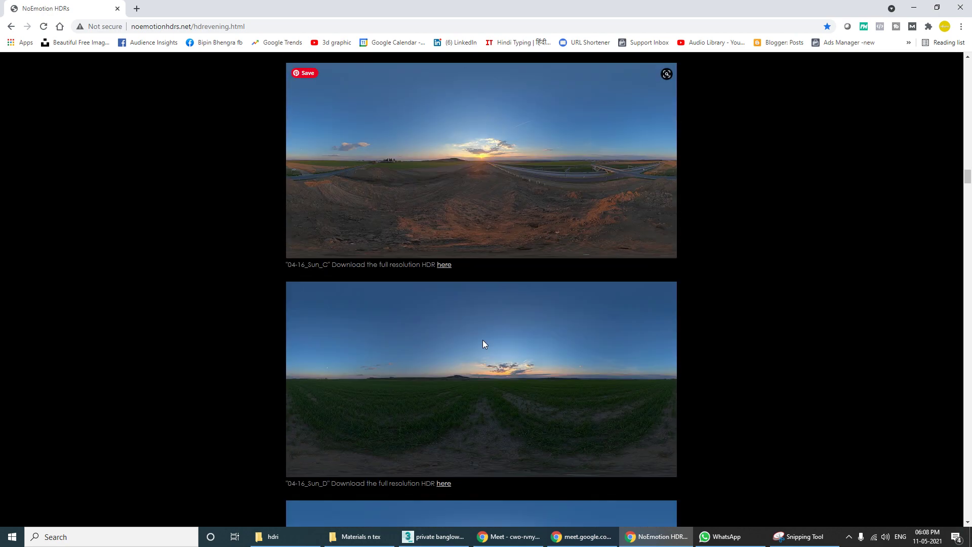
scroll(482, 344, "up", 1)
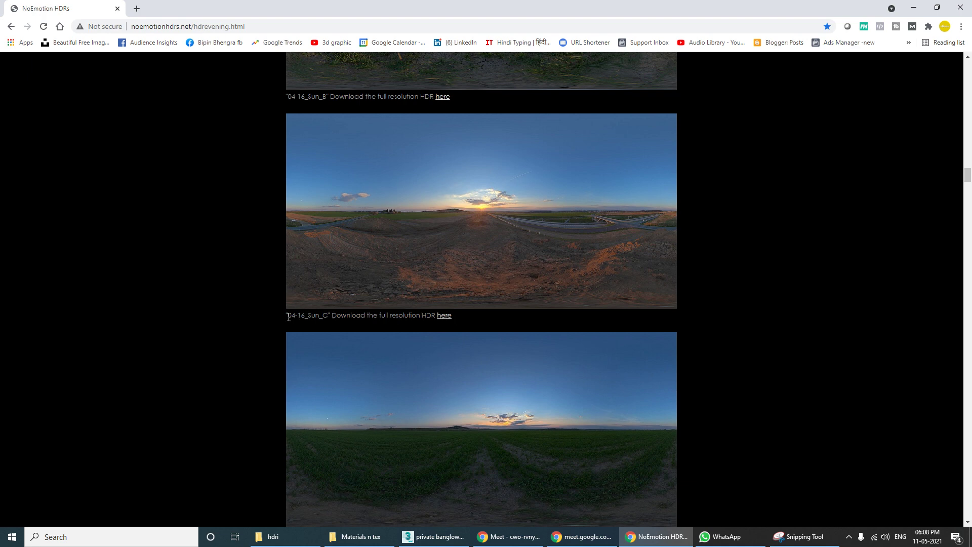
scroll(492, 257, "up", 1)
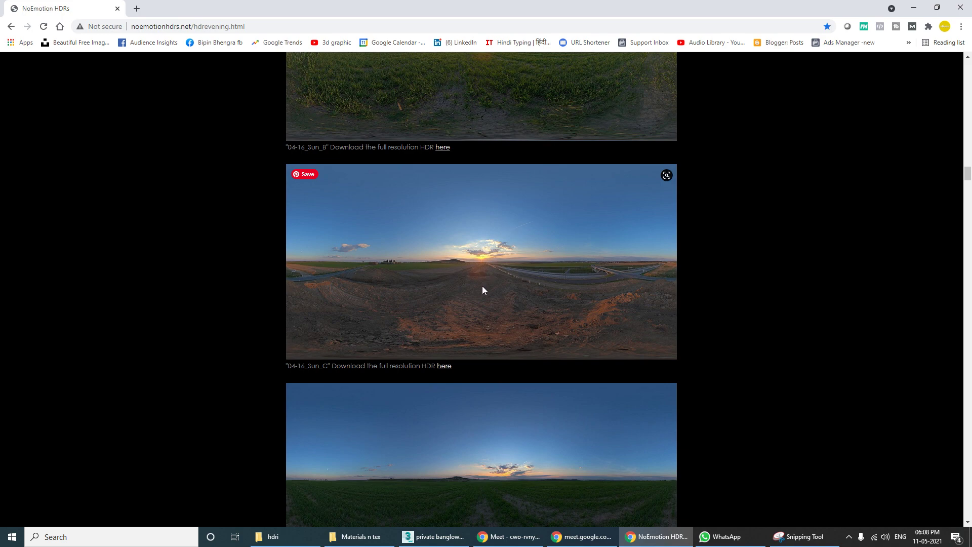
scroll(483, 287, "down", 10)
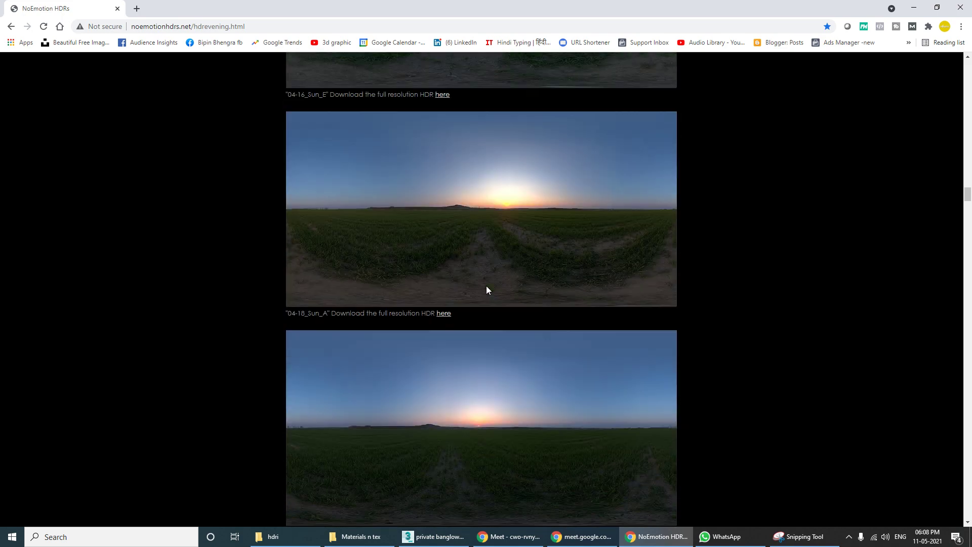
scroll(487, 289, "up", 9)
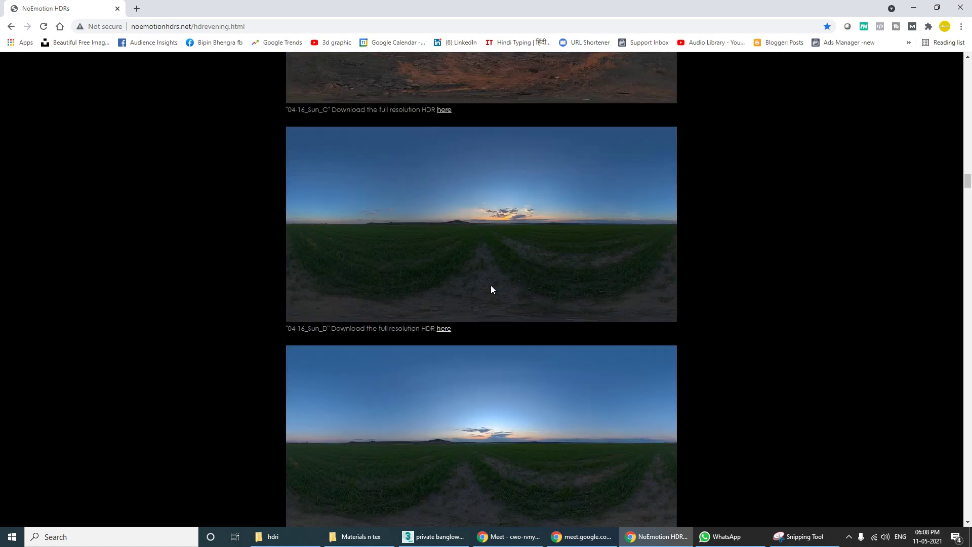
scroll(492, 289, "up", 6)
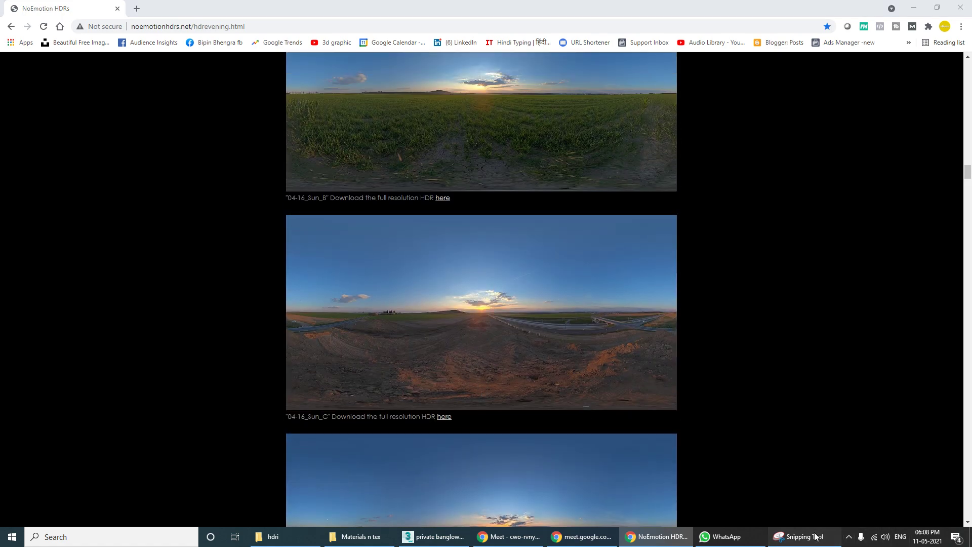
Step: Capture the 04-16_Sun_C sky with its caption in Snipping Tool and save it as JPEG file q in the share screen folder
left_click(798, 537)
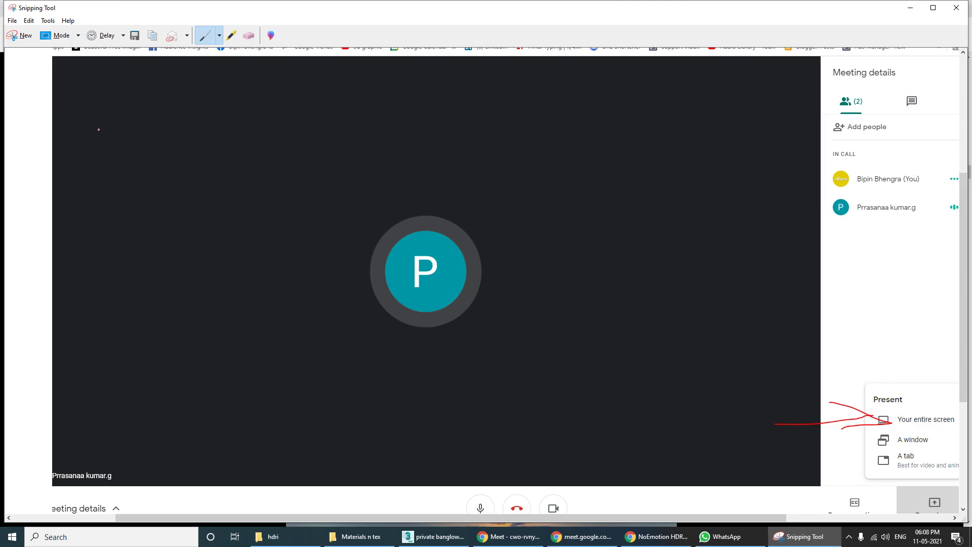
key("ctrl+n")
left_click_drag(282, 211, 684, 423)
left_click(364, 151)
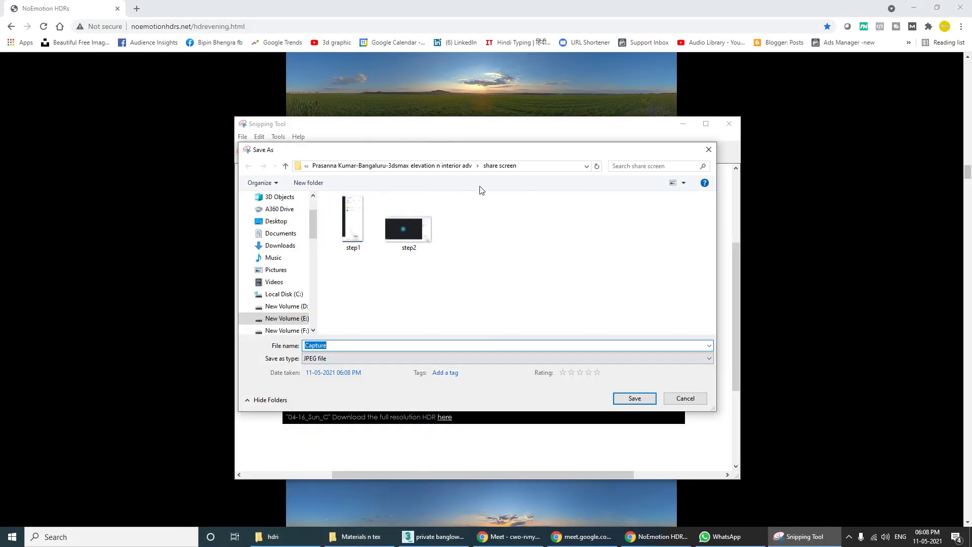
type("q")
left_click(638, 398)
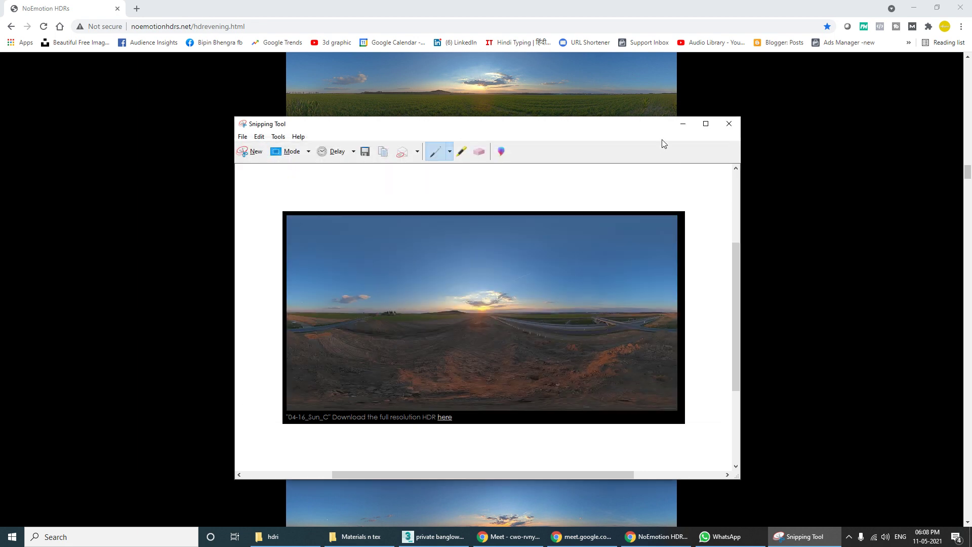
left_click(683, 126)
Step: Look back over the evening skies on the NoEmotion HDRs page and open the Day HDR collection
scroll(523, 339, "down", 4)
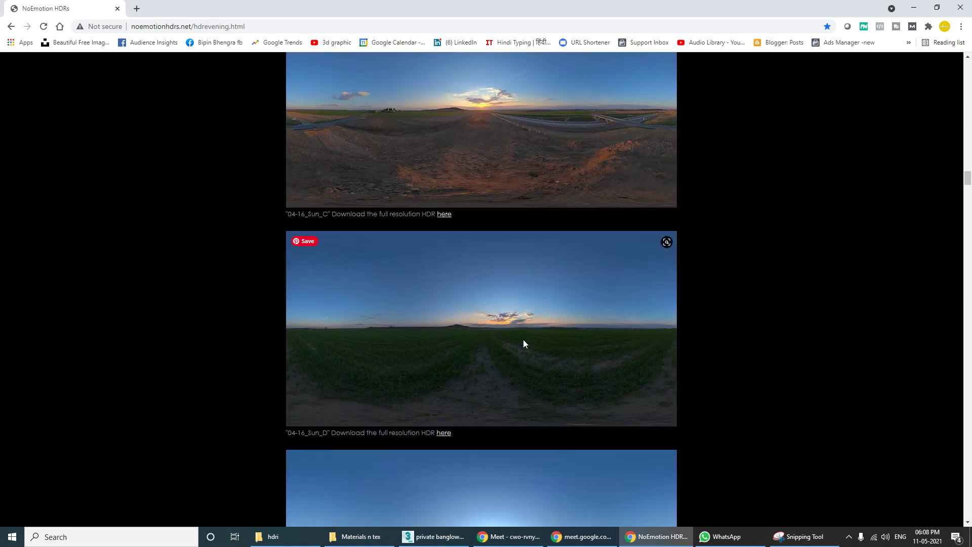
scroll(524, 339, "up", 5)
scroll(508, 245, "up", 15)
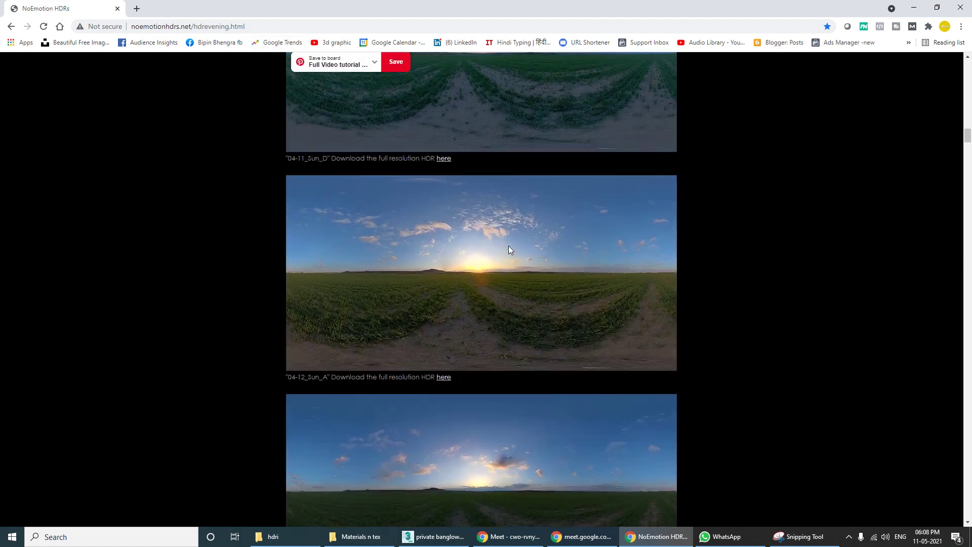
scroll(508, 245, "up", 10)
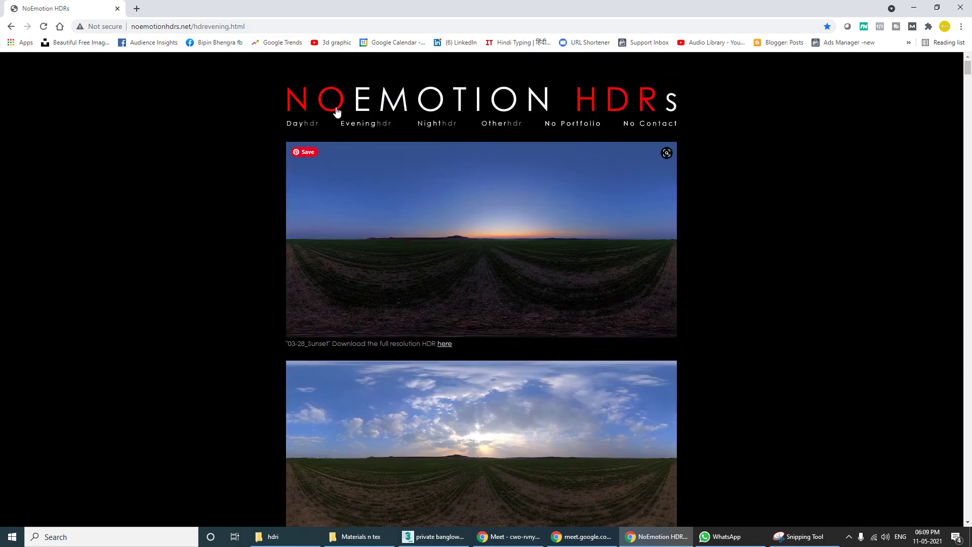
left_click(303, 125)
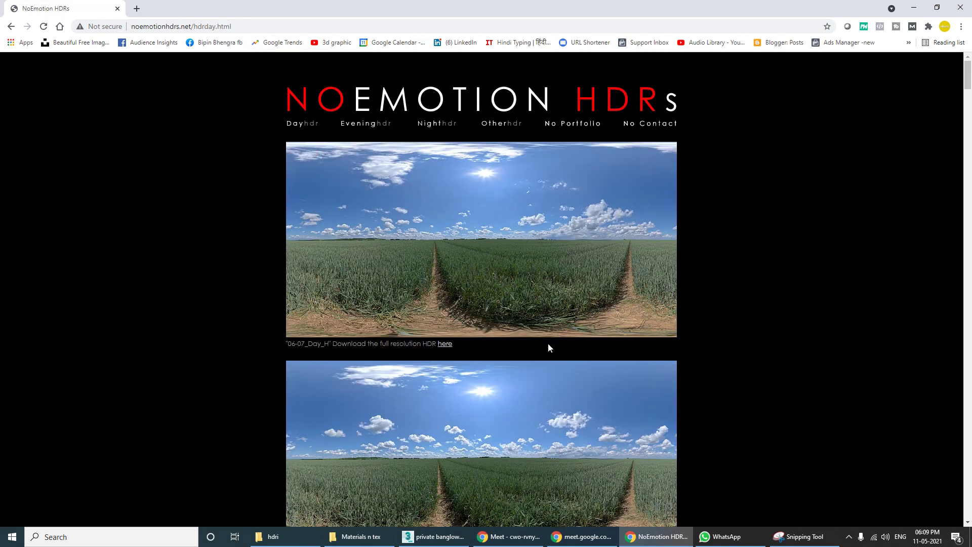
Step: Capture the 06-07_Day_H sky with its caption in Snipping Tool and save it as JPEG file a in the share screen folder
left_click(805, 537)
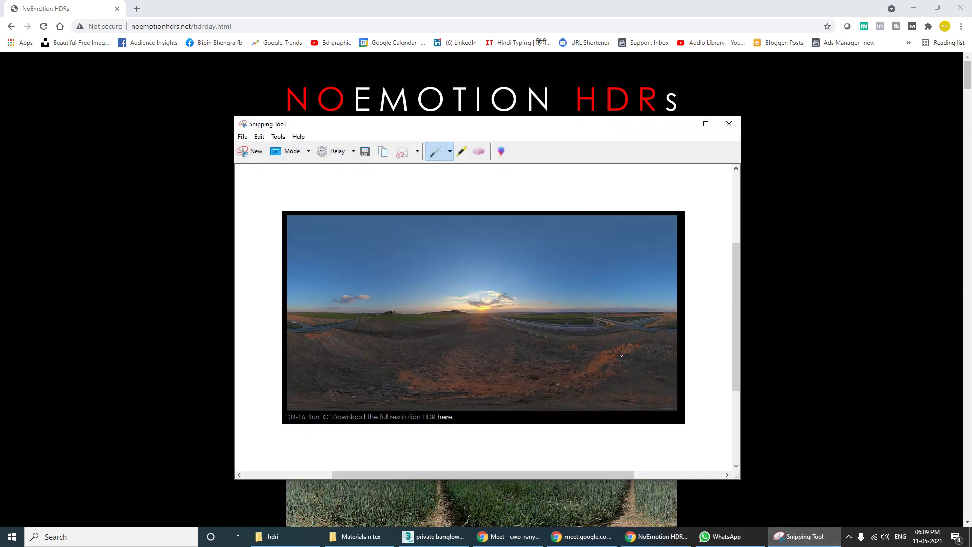
key("ctrl+n")
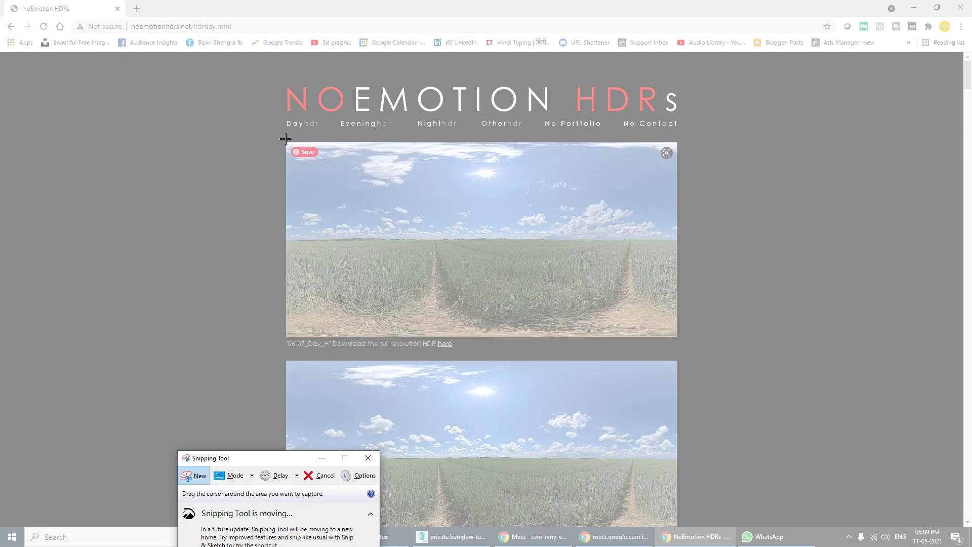
left_click_drag(282, 138, 741, 377)
left_click_drag(708, 357, 692, 353)
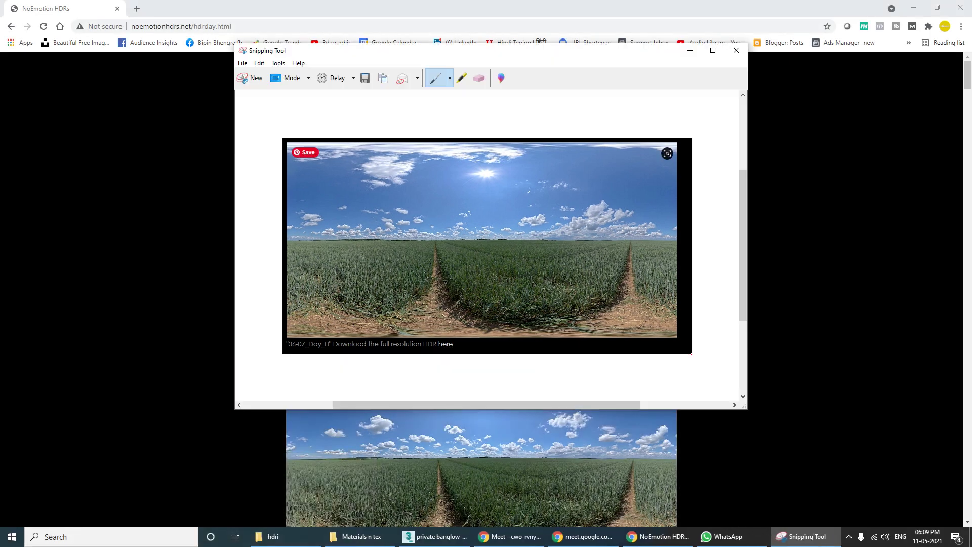
key("ctrl+s")
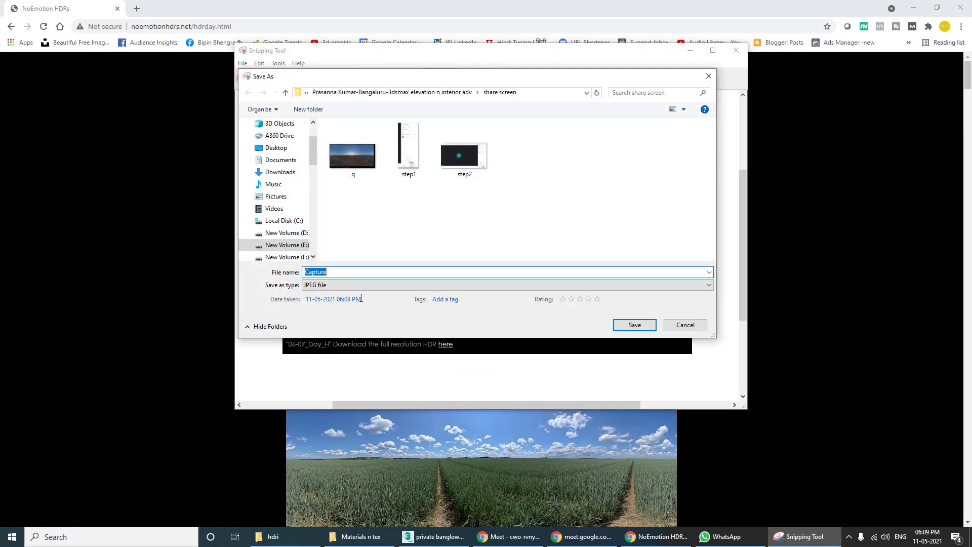
type("d")
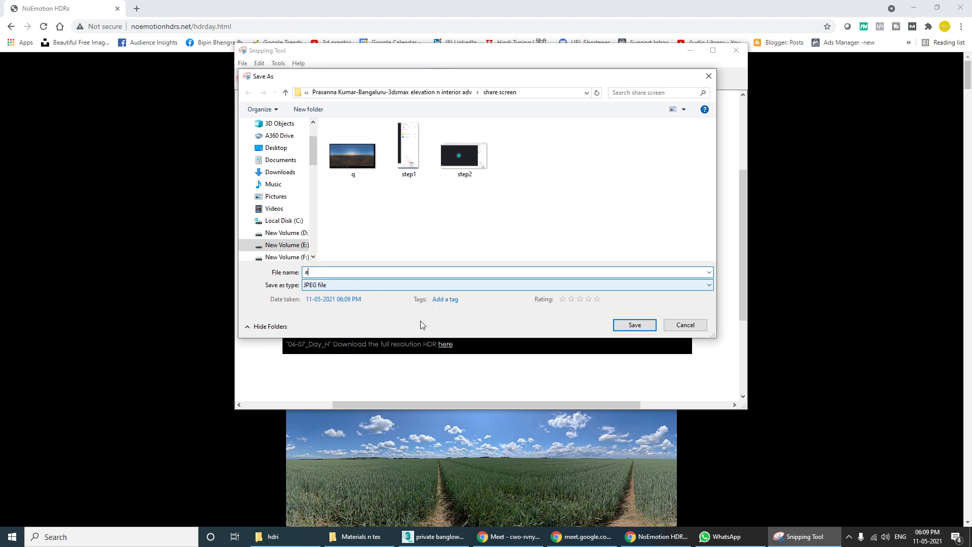
left_click(635, 324)
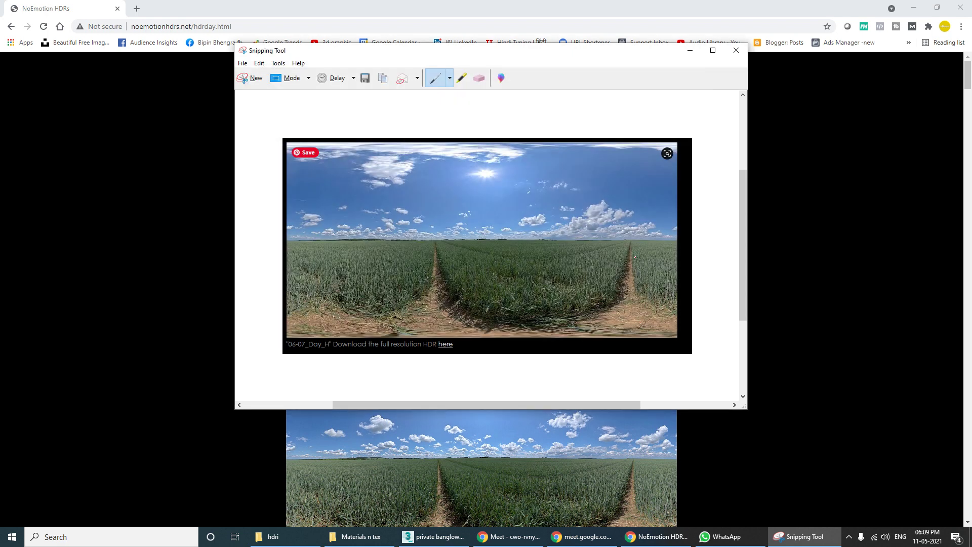
left_click(689, 50)
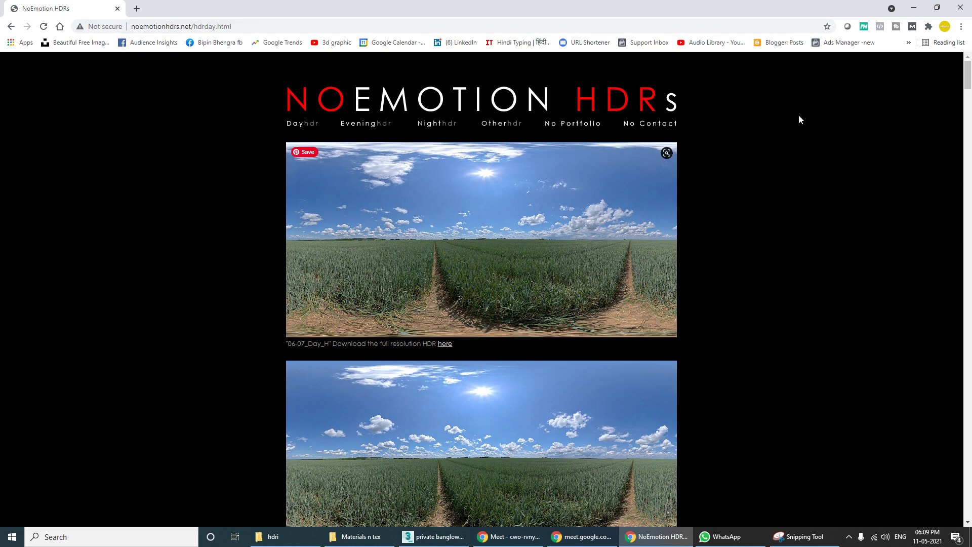
Step: Switch back to the bungalow scene in 3ds Max, put the Materials n tex folder window away, and deselect the Ground group
double_click(127, 4)
left_click(361, 537)
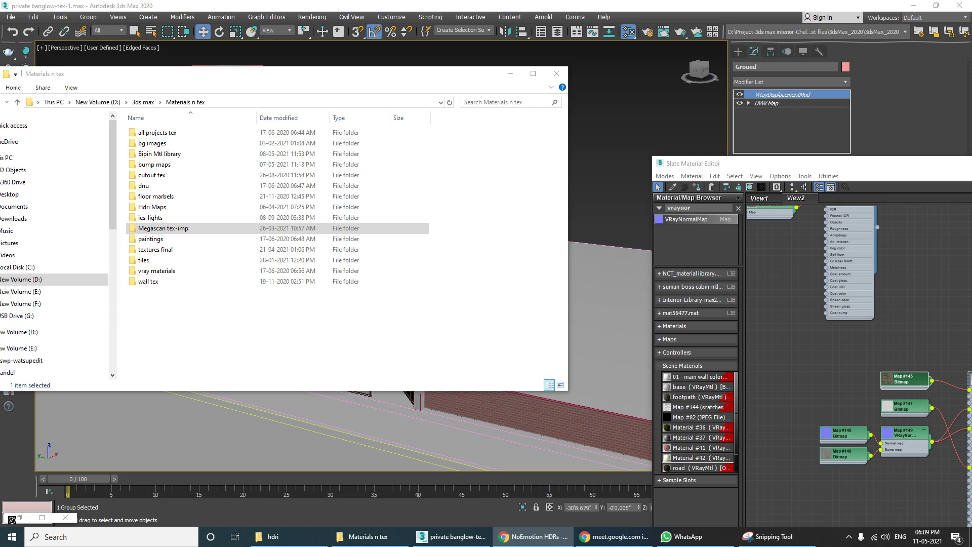
left_click(510, 73)
left_click(584, 134)
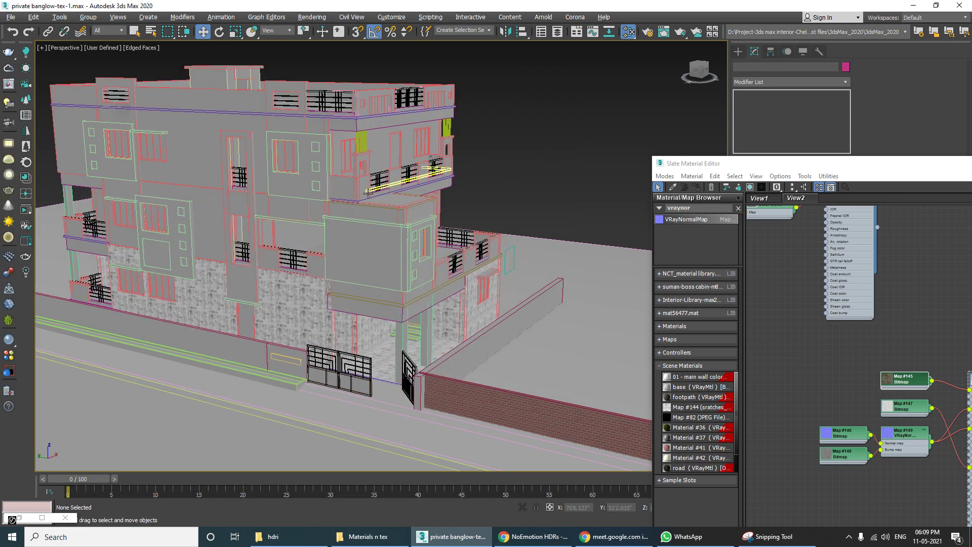
middle_click_drag(436, 182, 375, 203, "alt")
middle_click_drag(304, 281, 326, 234)
scroll(325, 234, "down", 5)
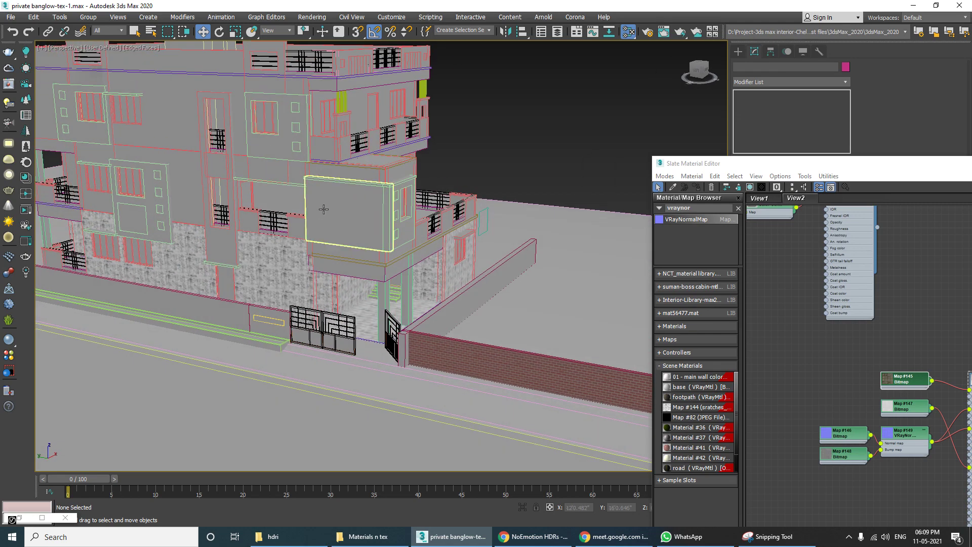